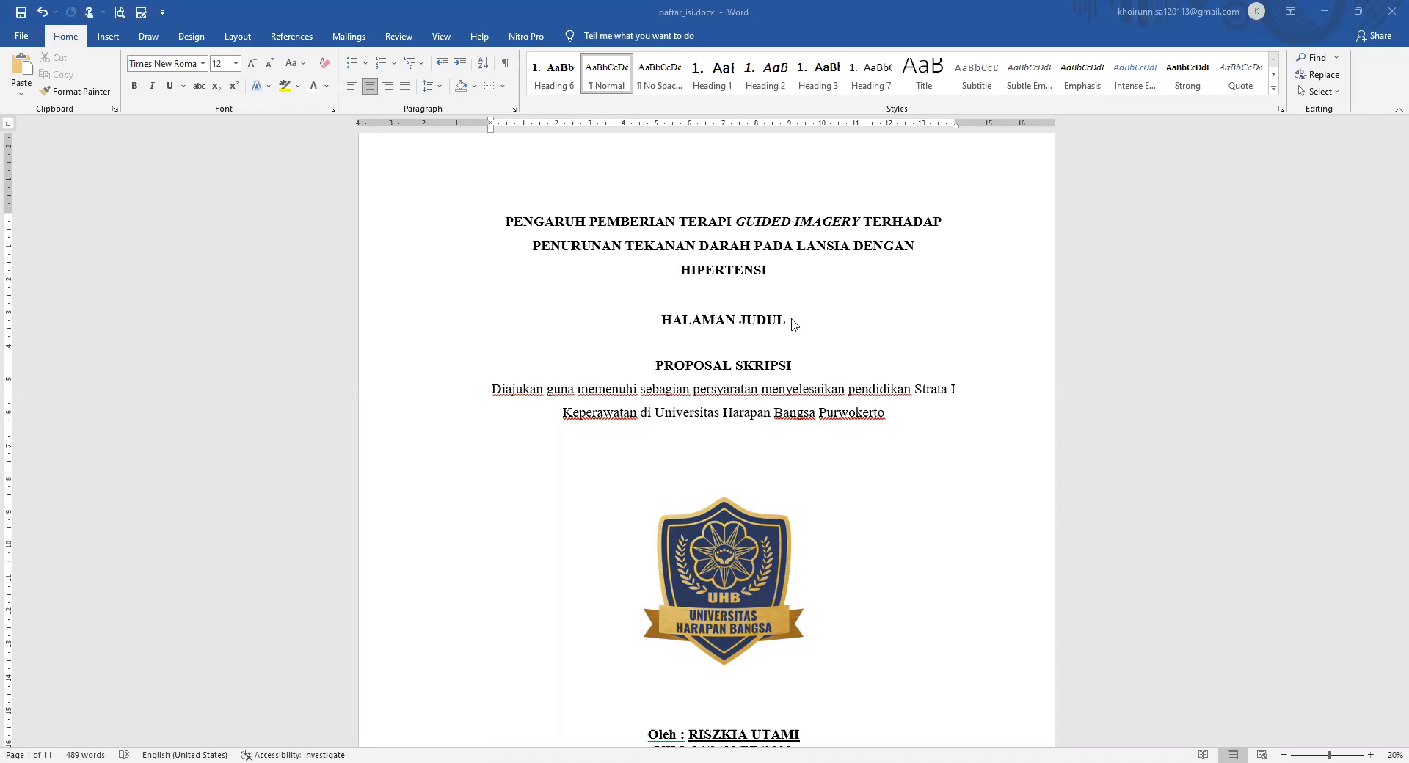
Look through the front-matter pages from the title page to DAFTAR TABEL to examine their headings.
scroll(792, 324, down, 15)
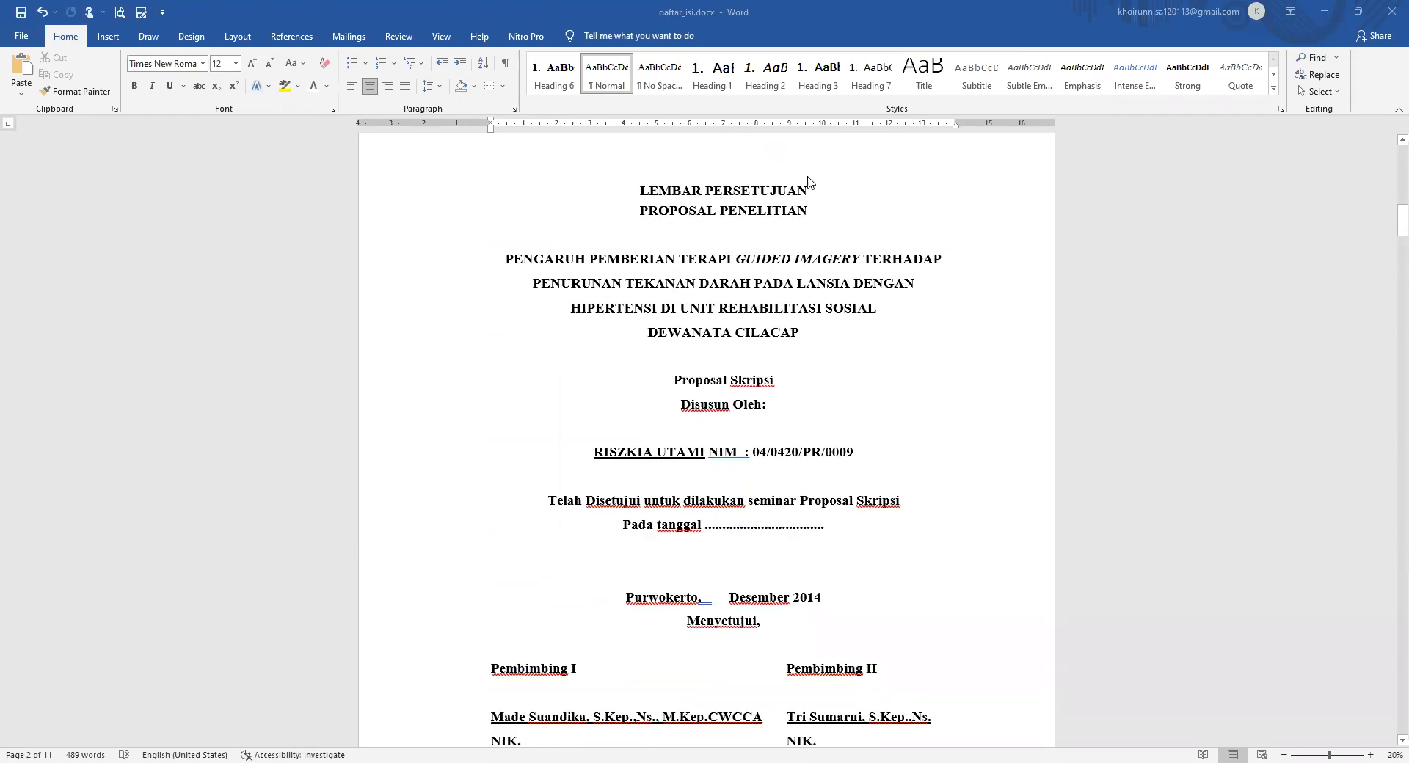
scroll(803, 190, up, 12)
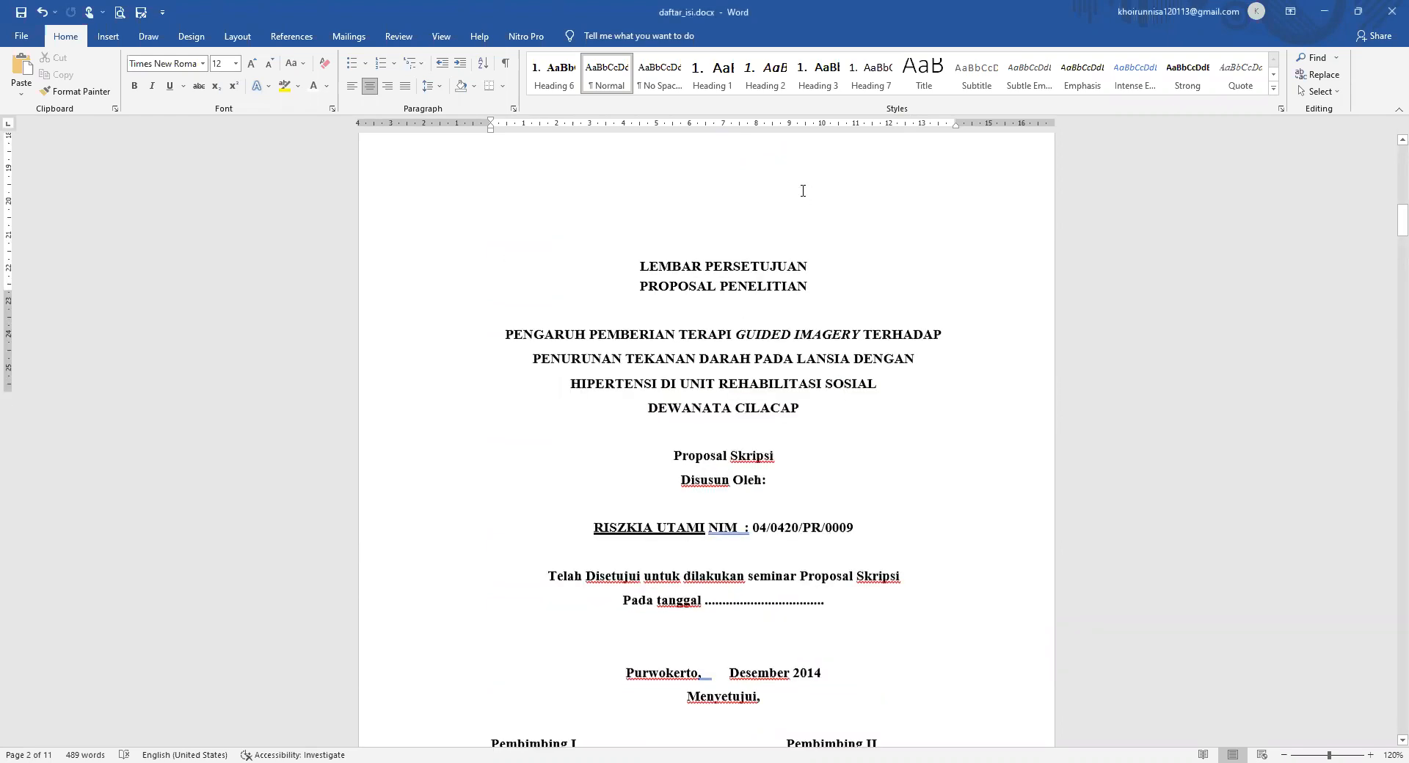
scroll(777, 394, down, 20)
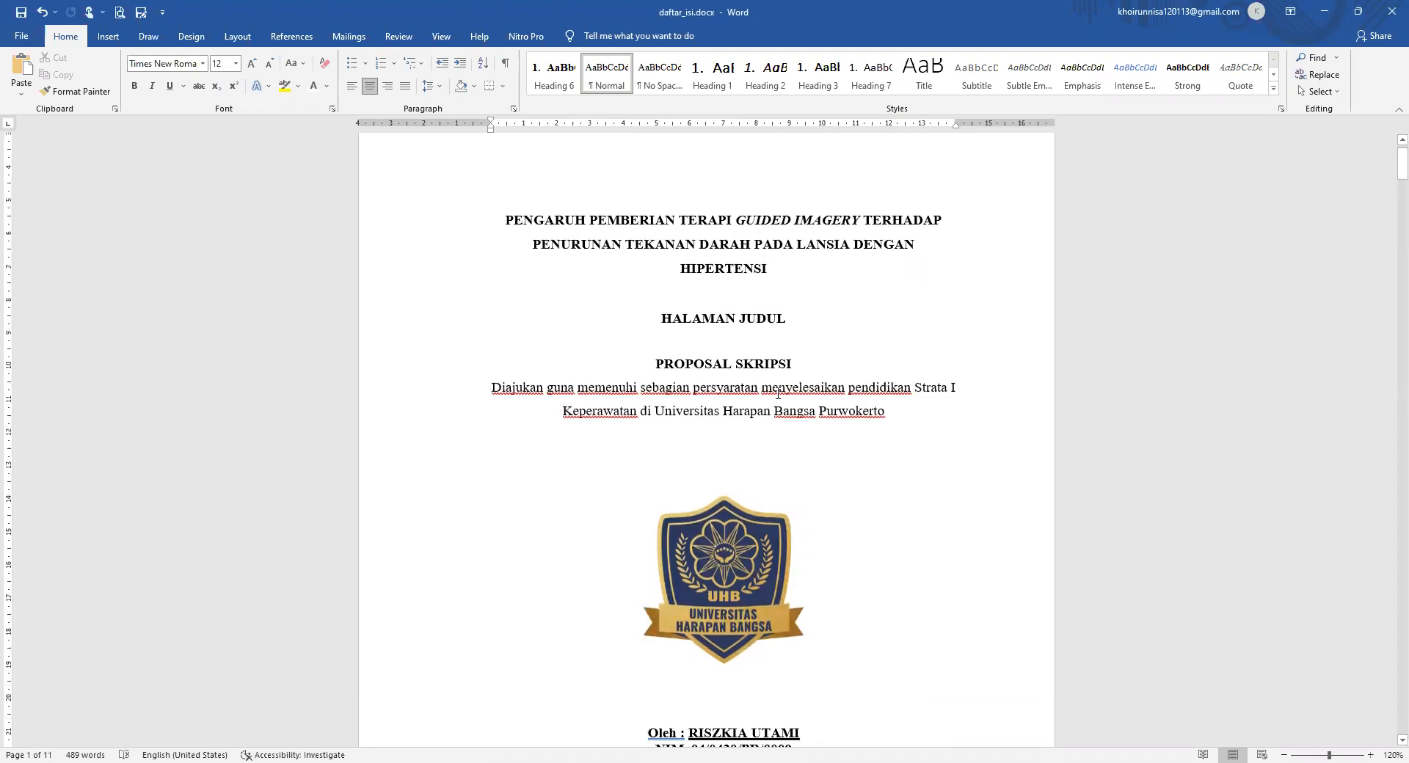
scroll(778, 394, down, 3)
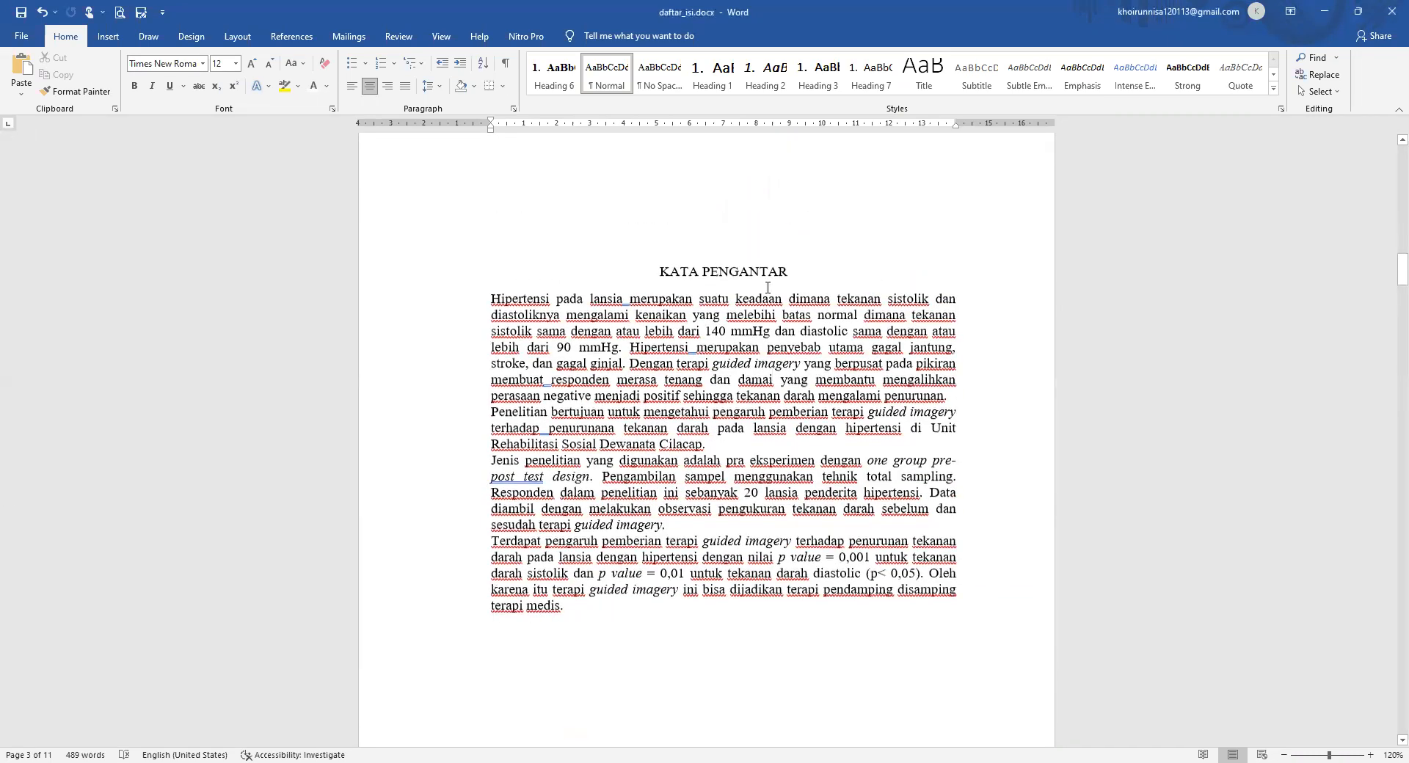
scroll(783, 539, down, 20)
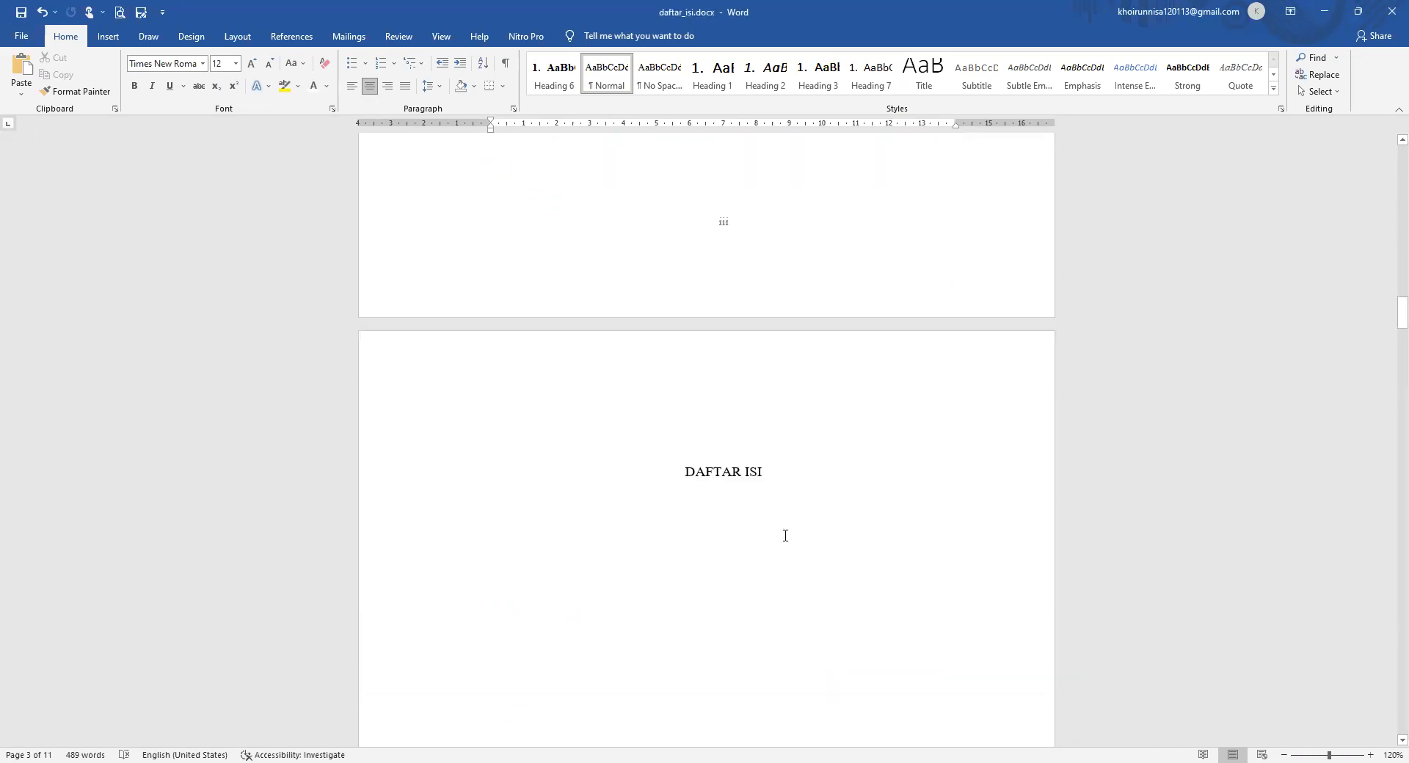
scroll(768, 457, down, 5)
scroll(767, 456, down, 12)
scroll(768, 456, down, 3)
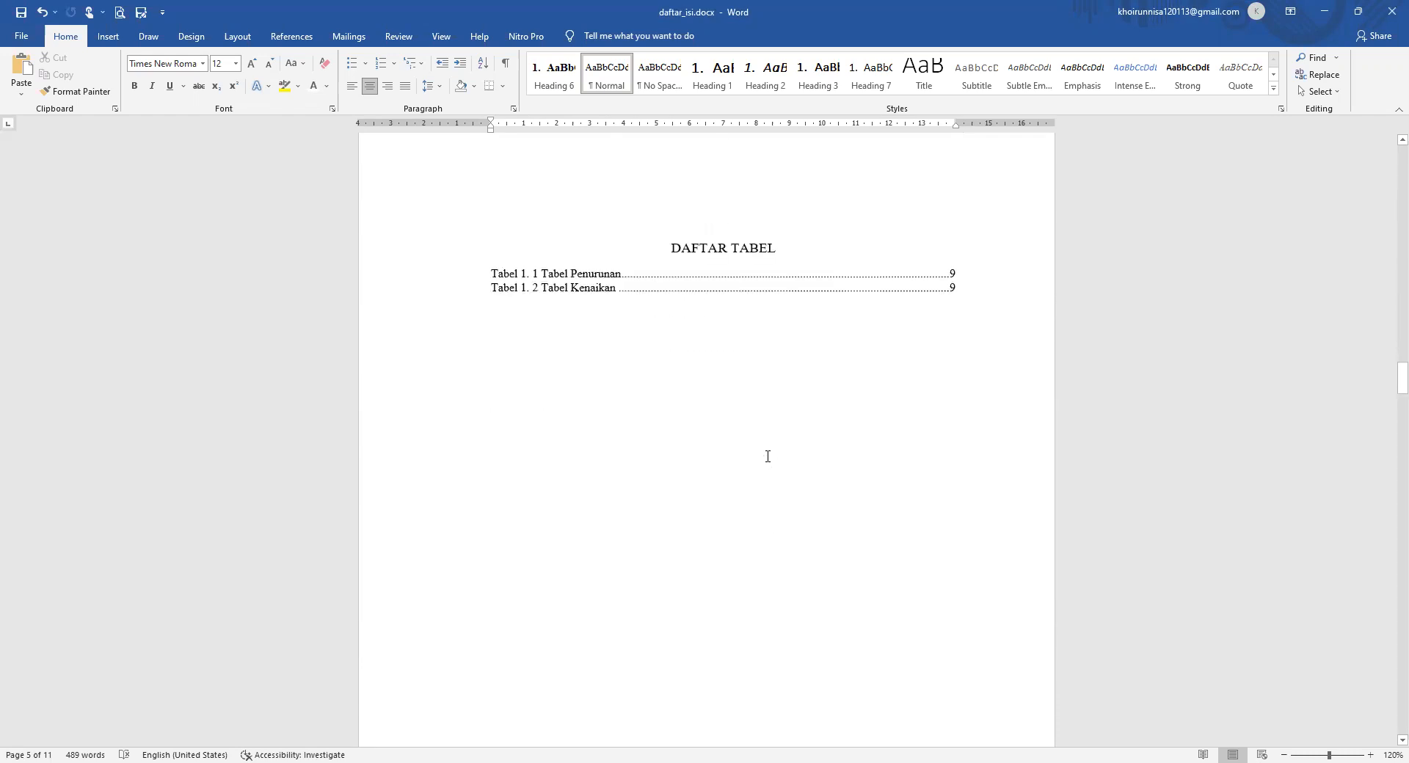
scroll(768, 457, up, 7)
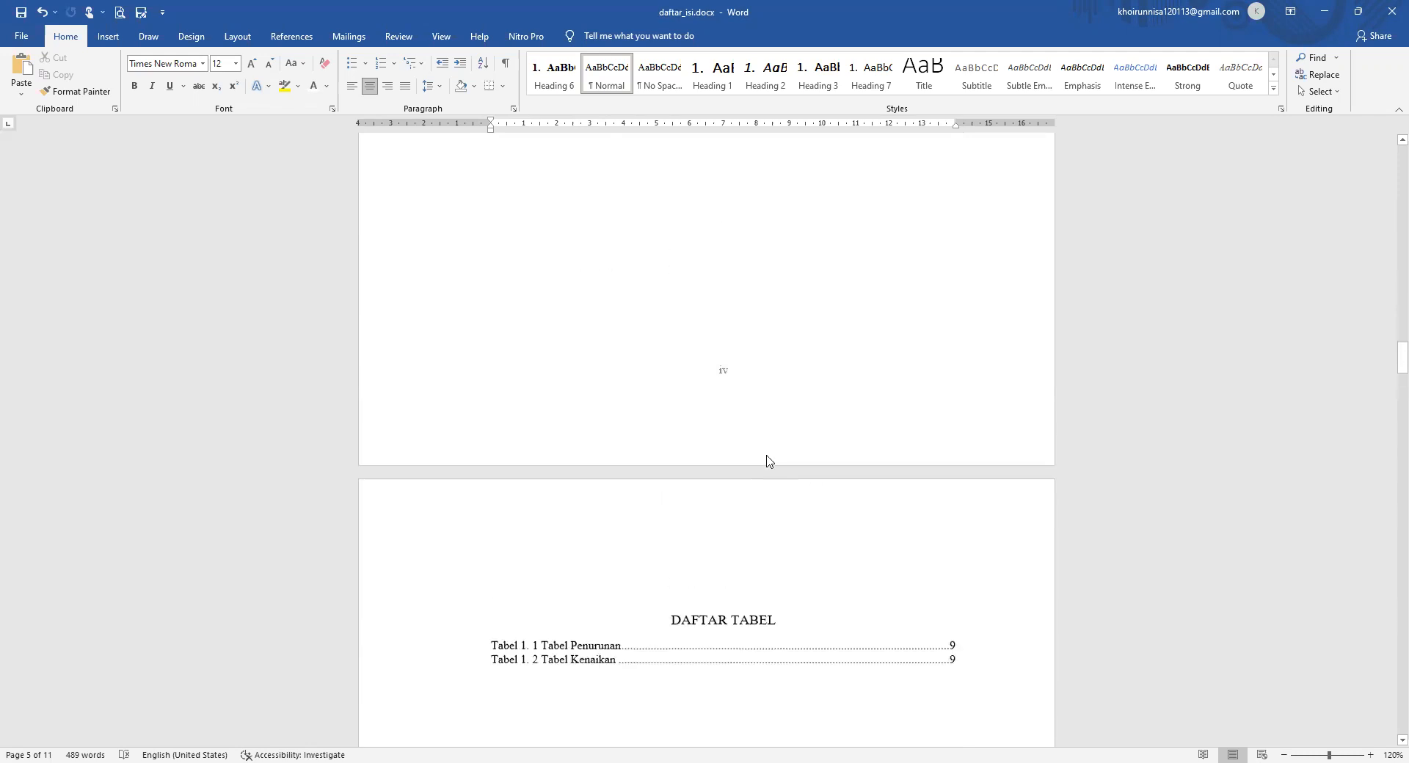
scroll(768, 457, up, 20)
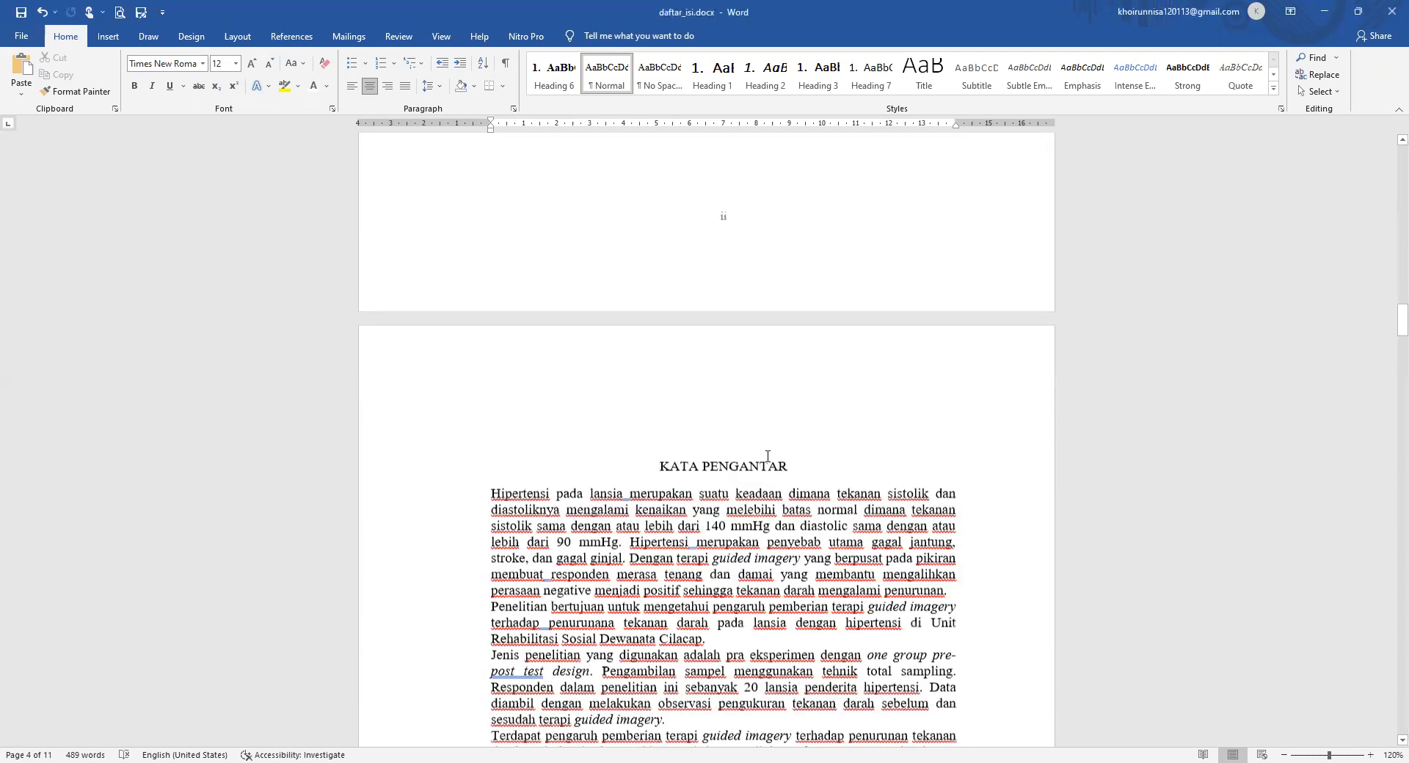
scroll(768, 456, up, 1)
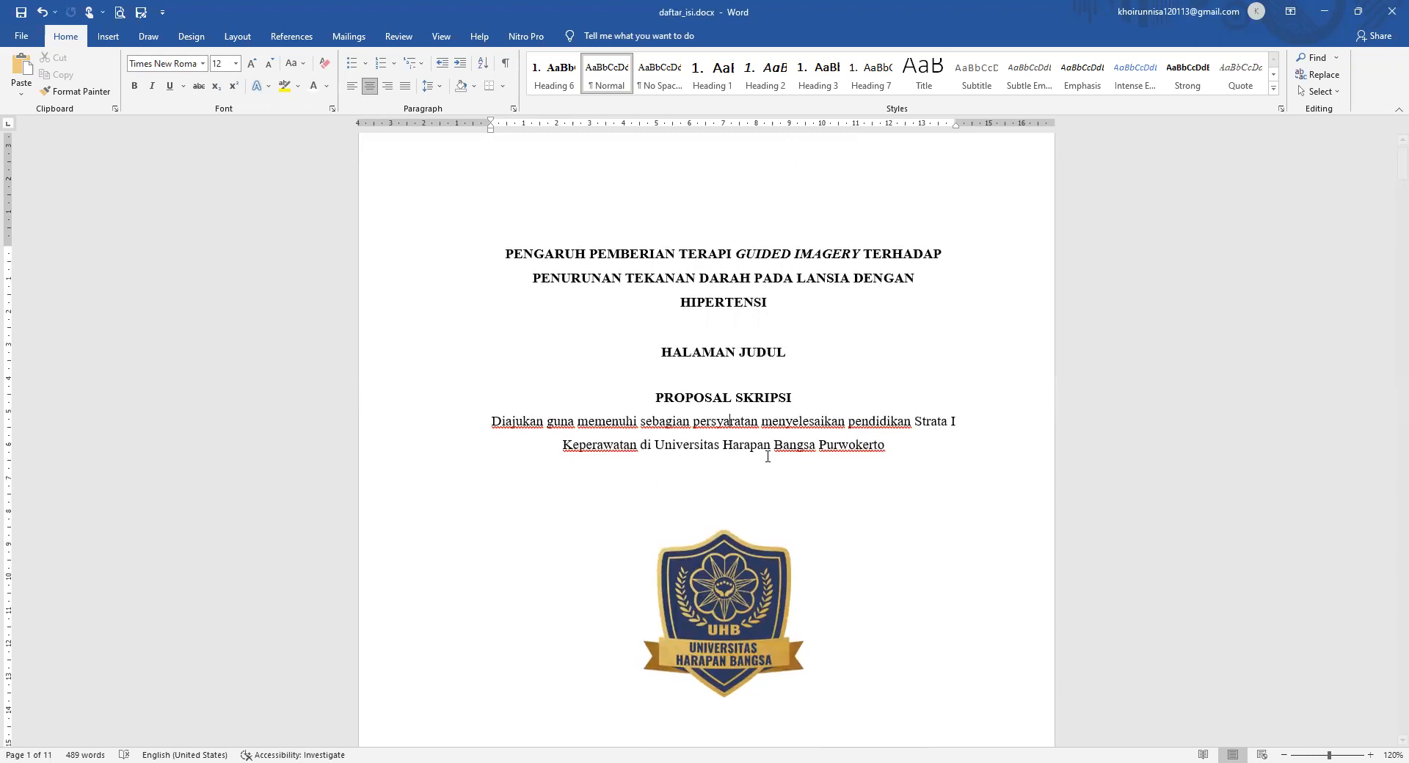
Set the font colour of the HALAMAN JUDUL heading on the title page to white.
click(789, 353)
drag(789, 350, 665, 359)
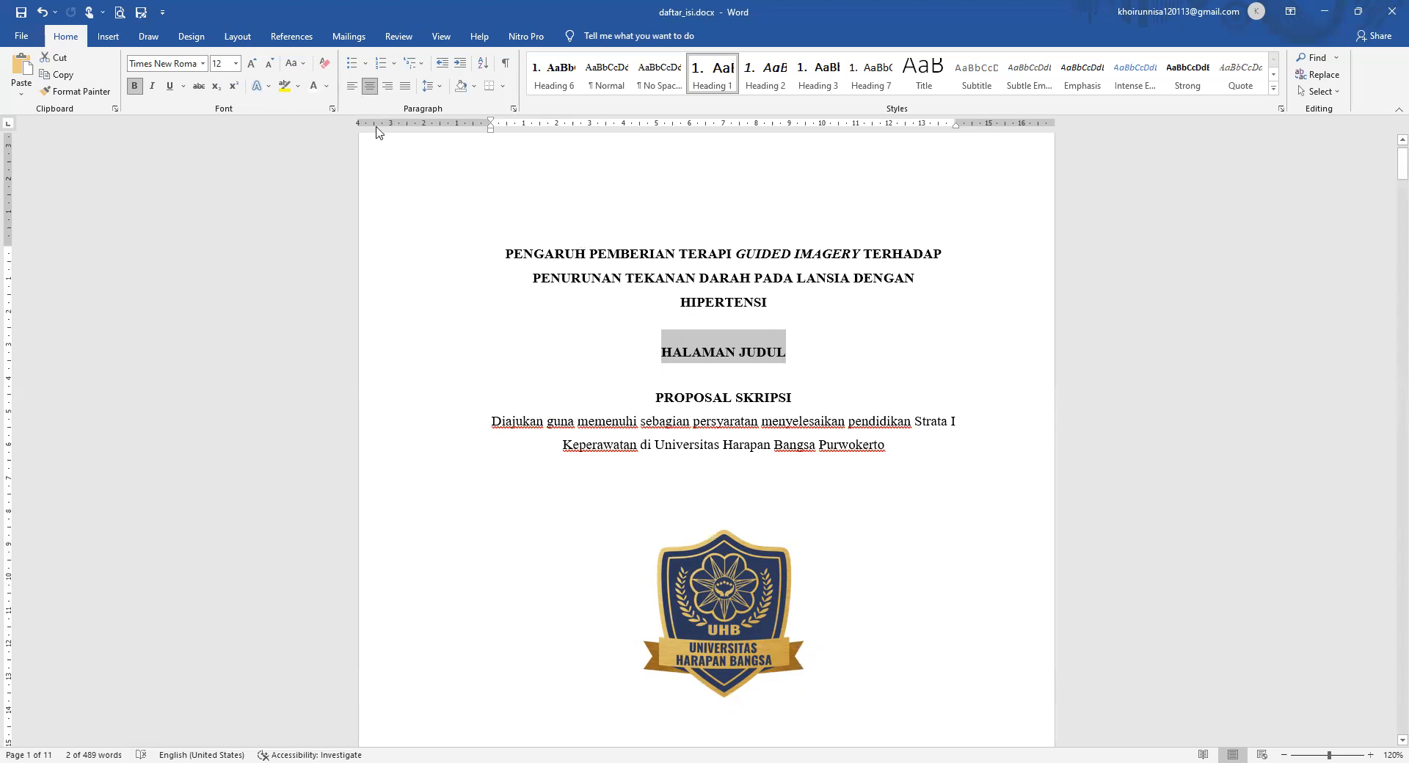
click(313, 87)
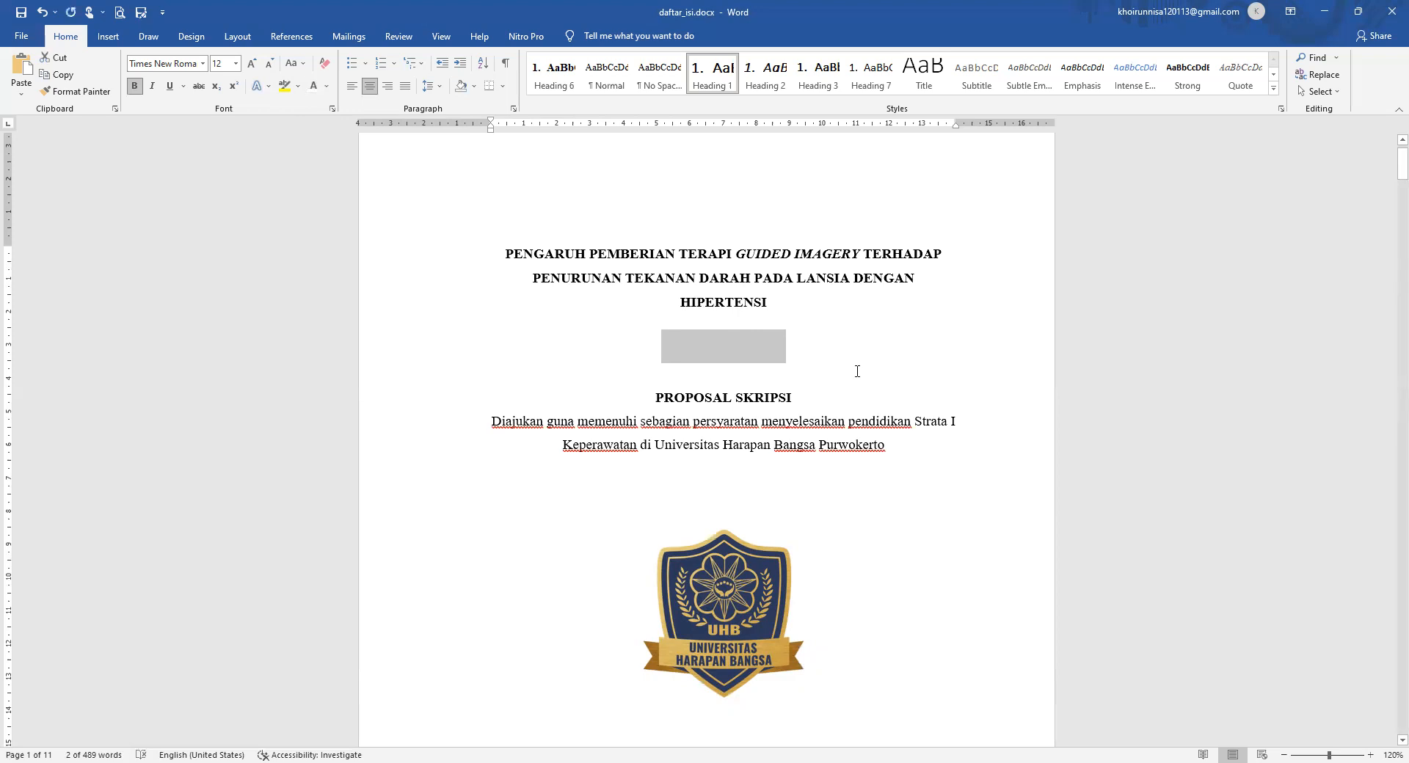
click(808, 395)
Check which paragraph style the LEMBAR PERSETUJUAN heading on the approval page uses.
scroll(795, 496, down, 10)
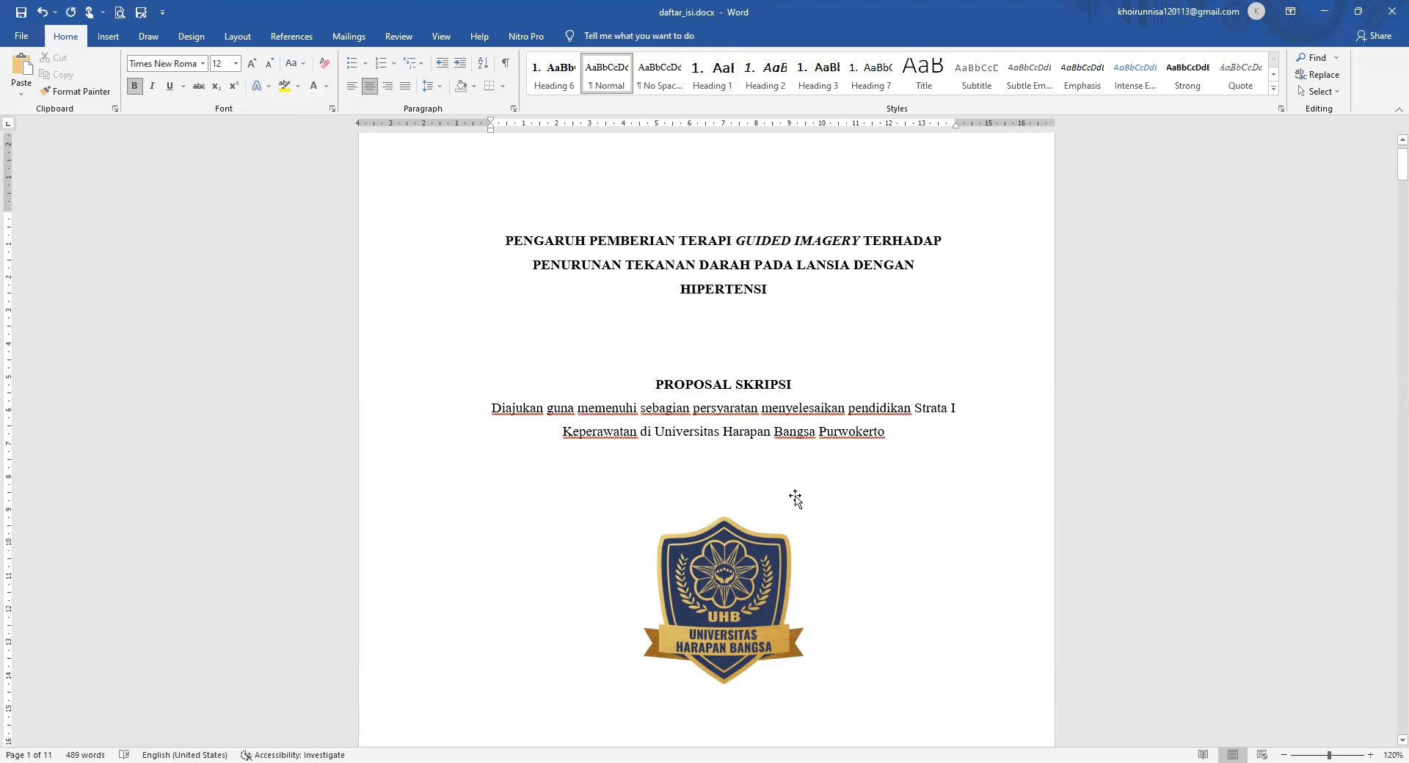
scroll(796, 496, down, 1)
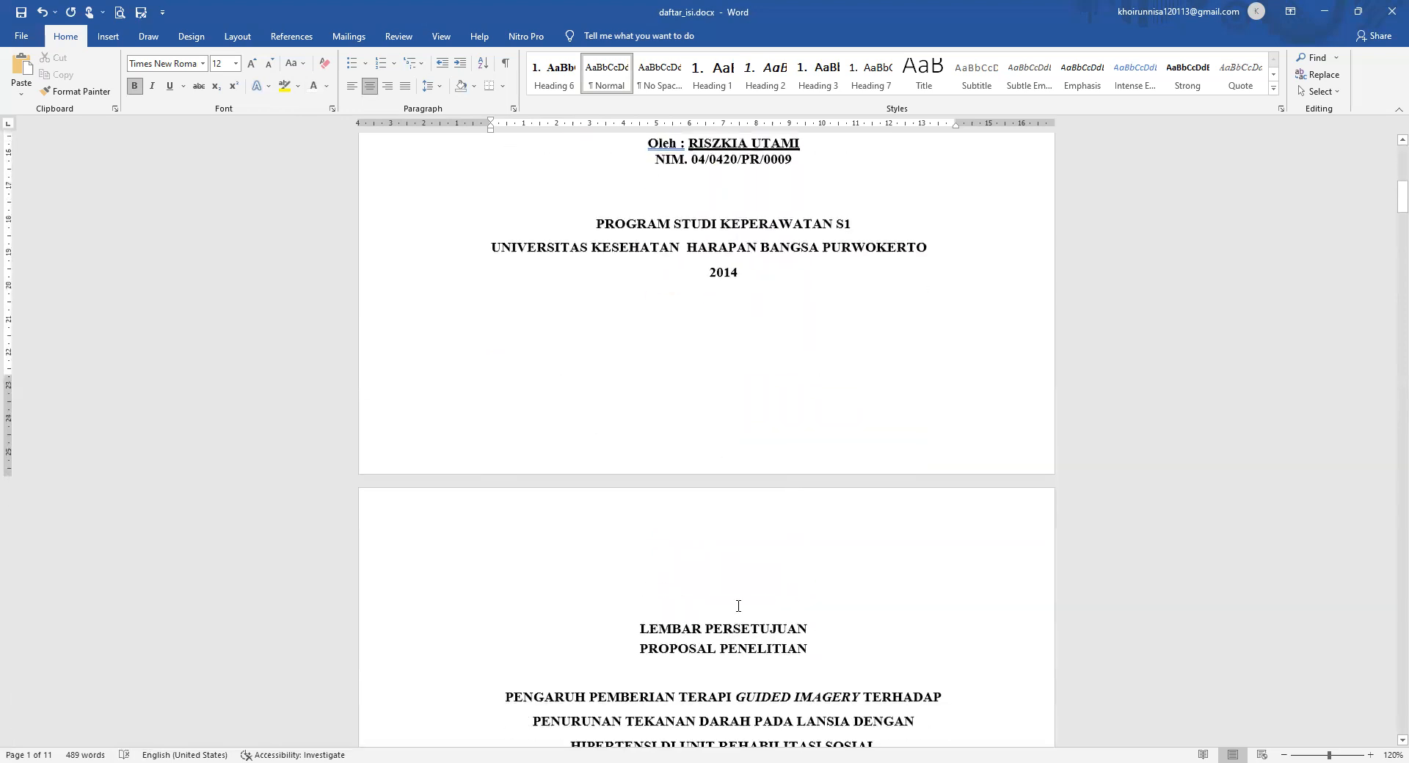
drag(639, 627, 784, 628)
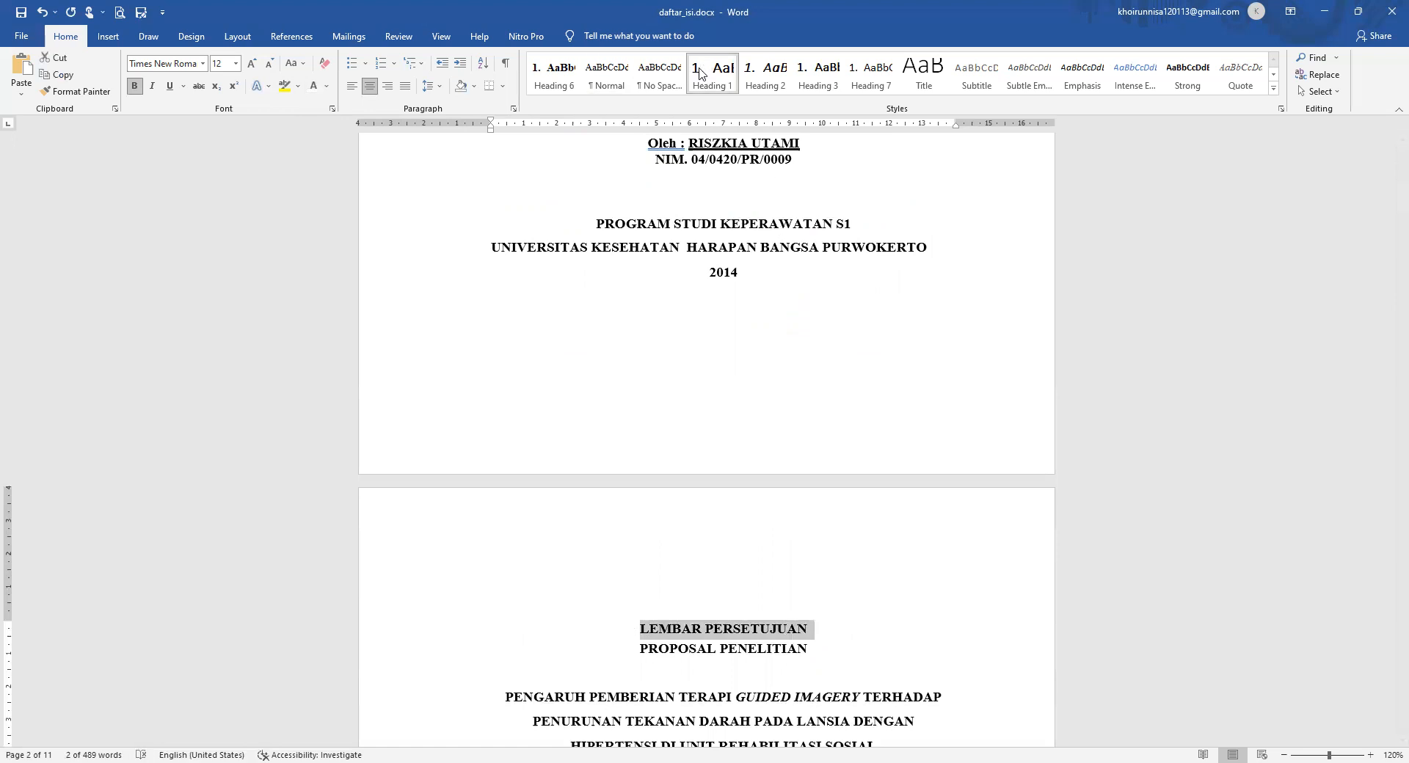
Apply the Heading 1 style to the DAFTAR TABEL title and remove its automatic numbering.
scroll(790, 474, down, 15)
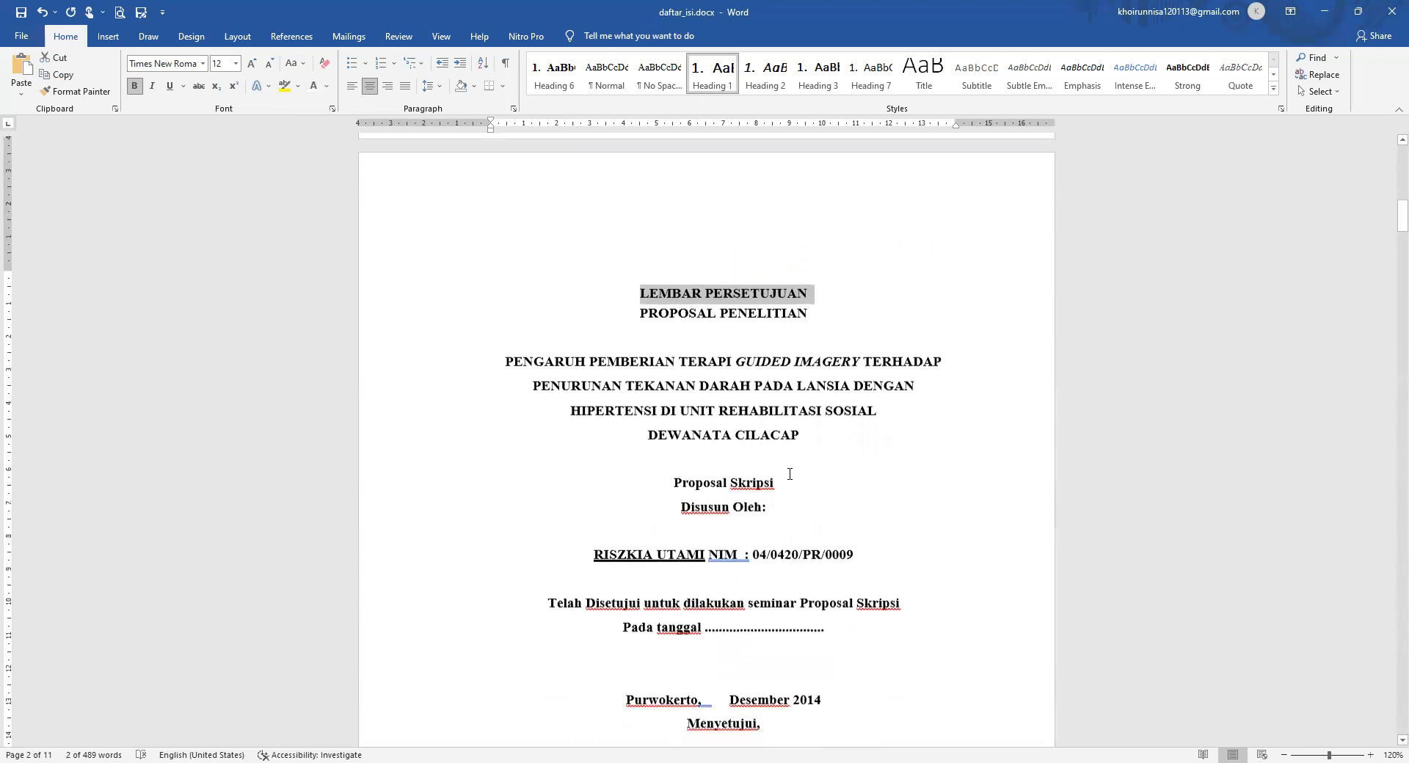
scroll(790, 474, down, 5)
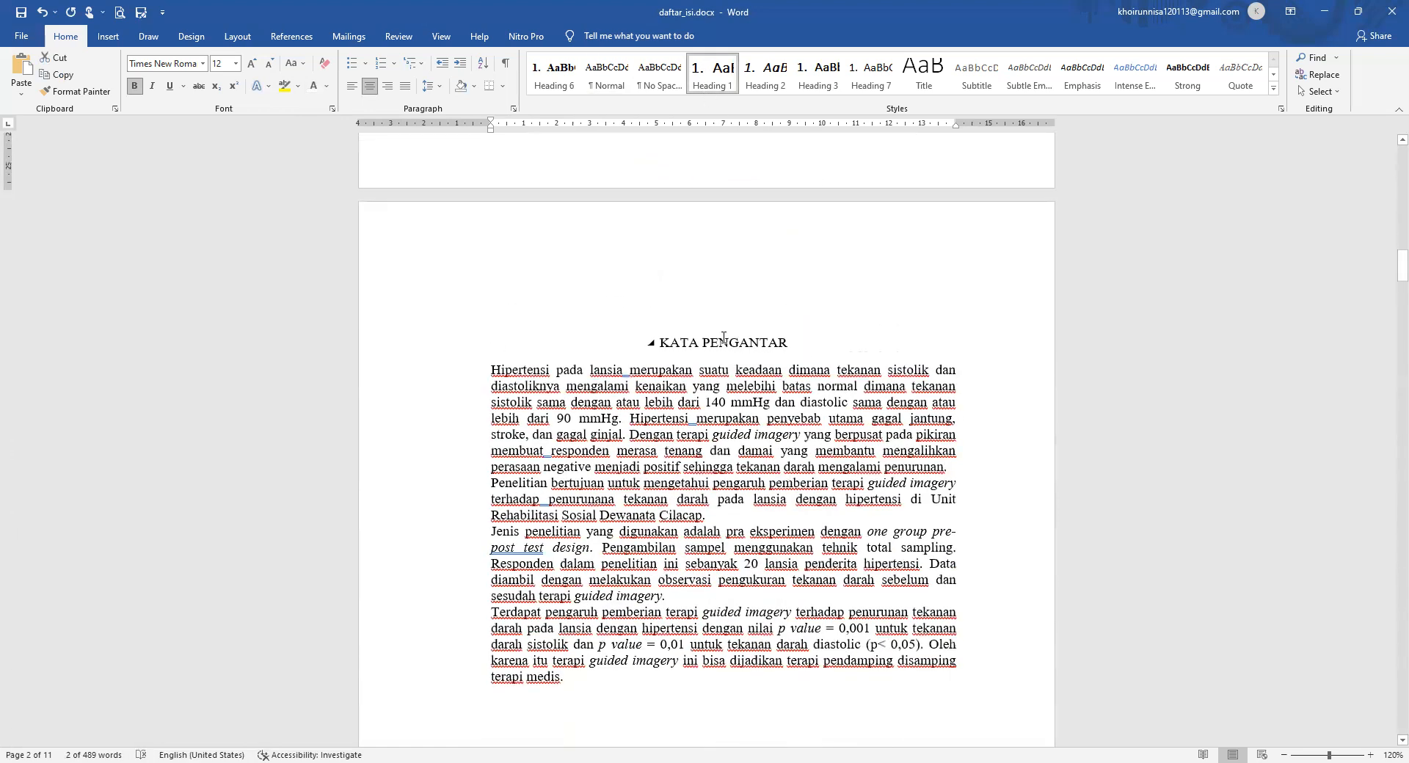
scroll(789, 563, down, 15)
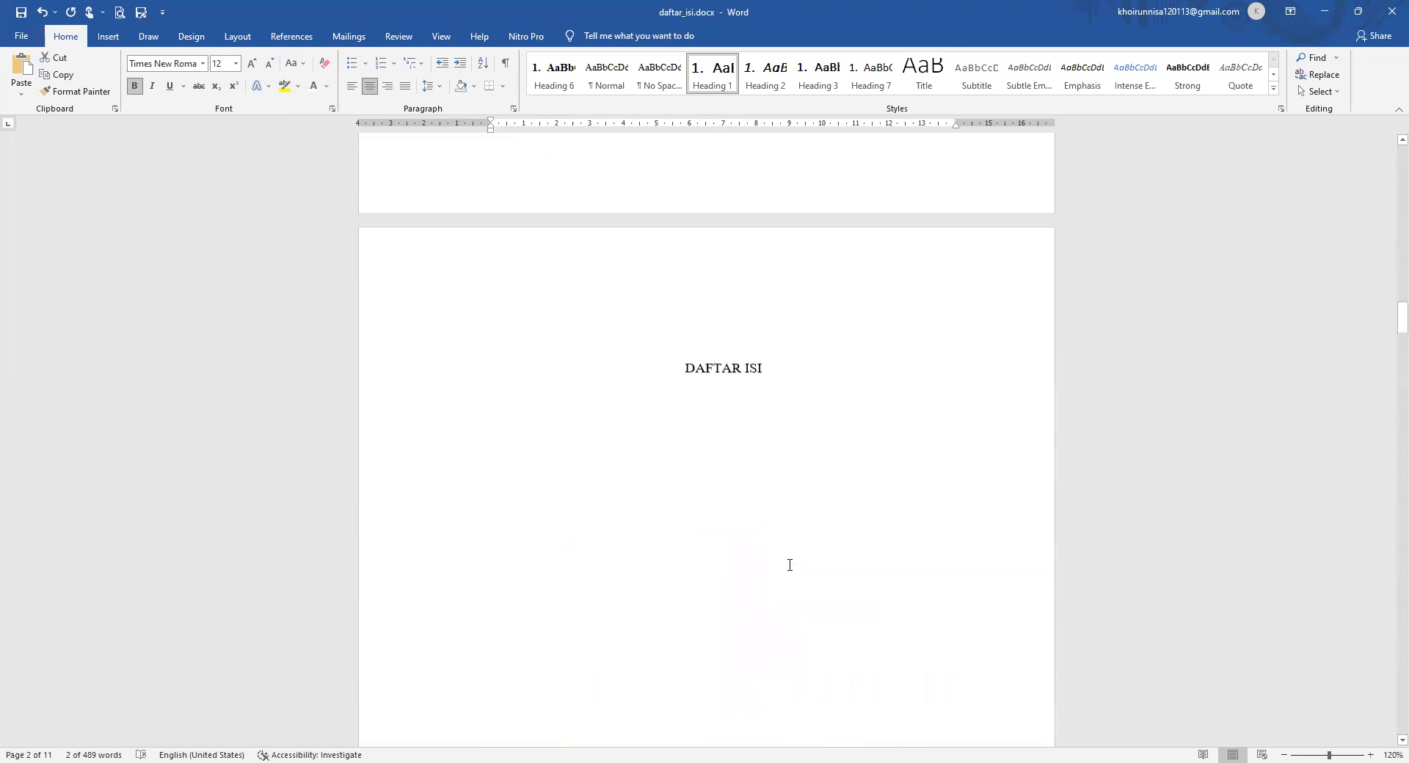
scroll(789, 565, down, 10)
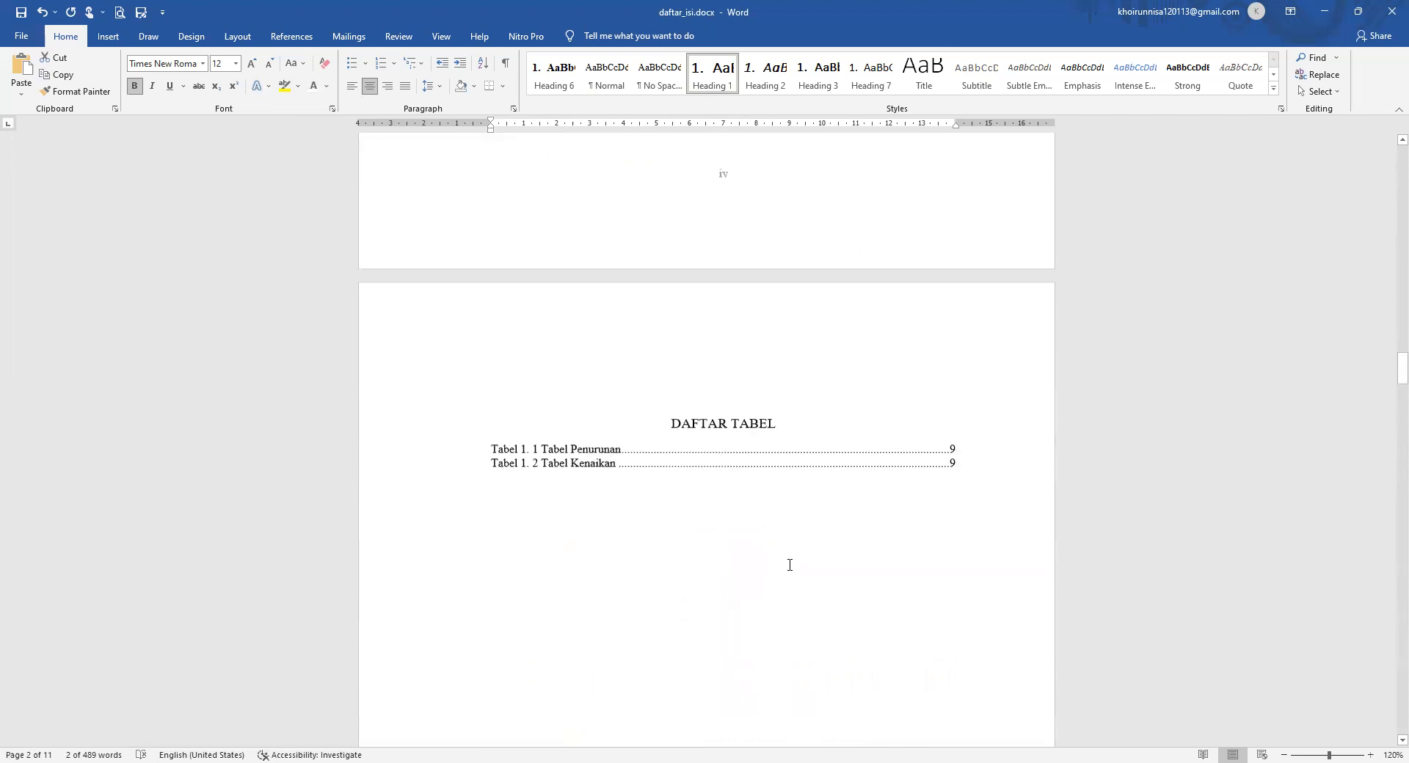
click(735, 370)
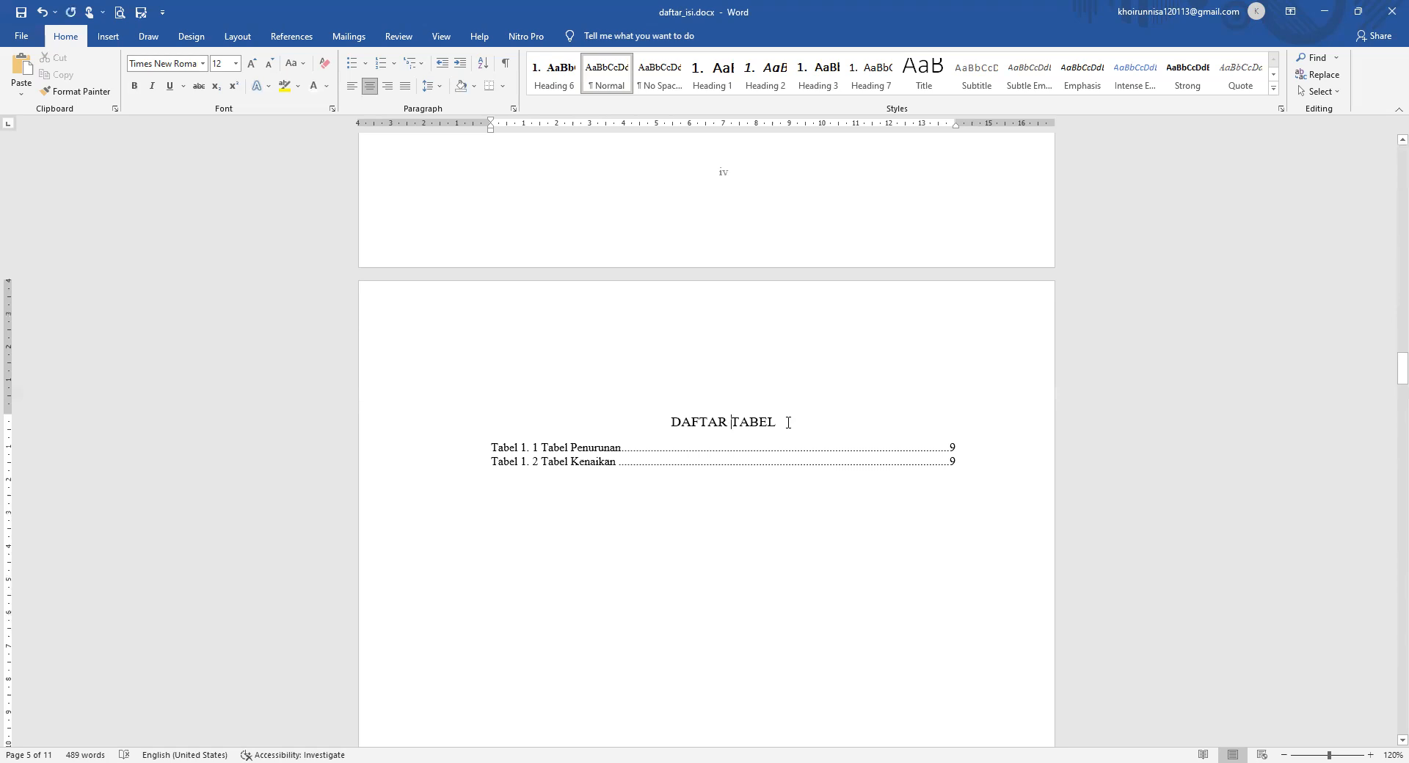
drag(782, 422, 698, 430)
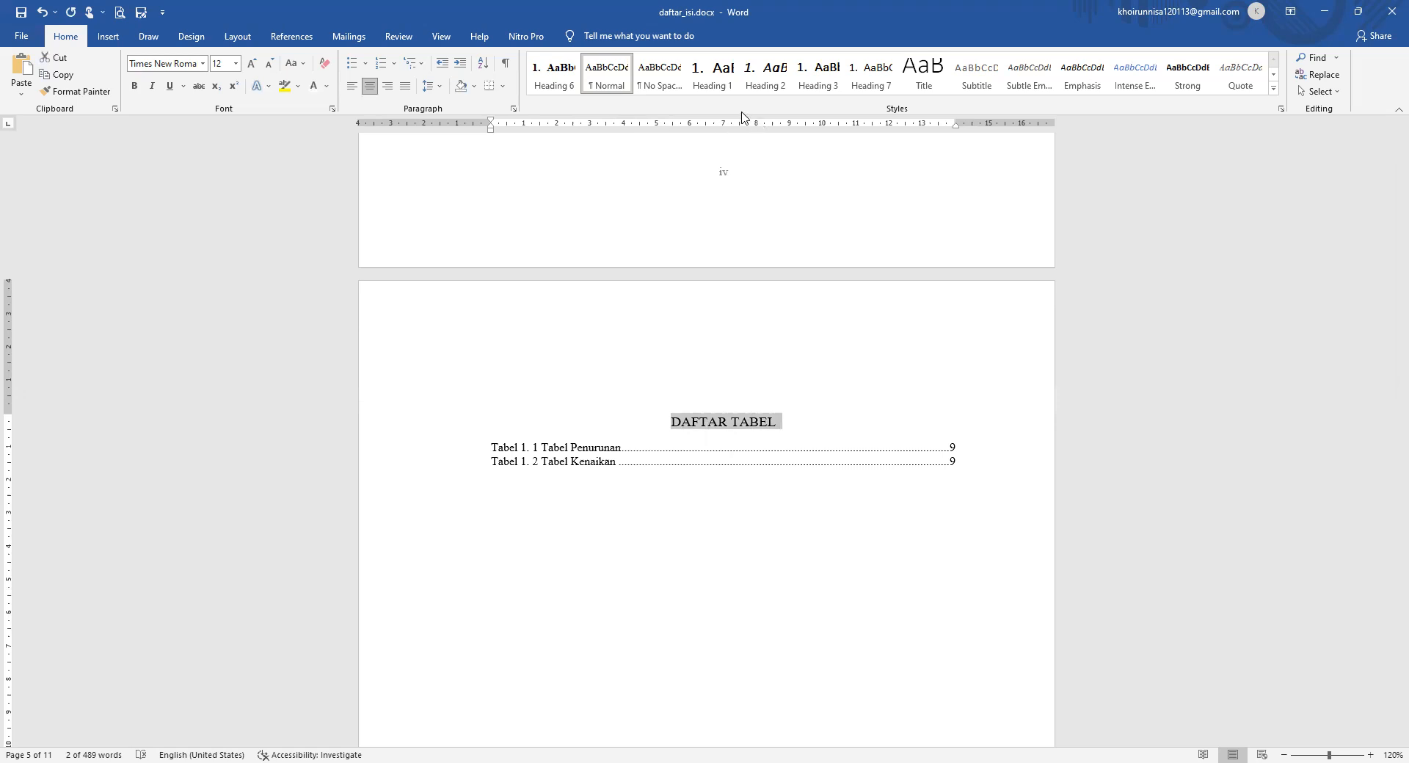
click(710, 87)
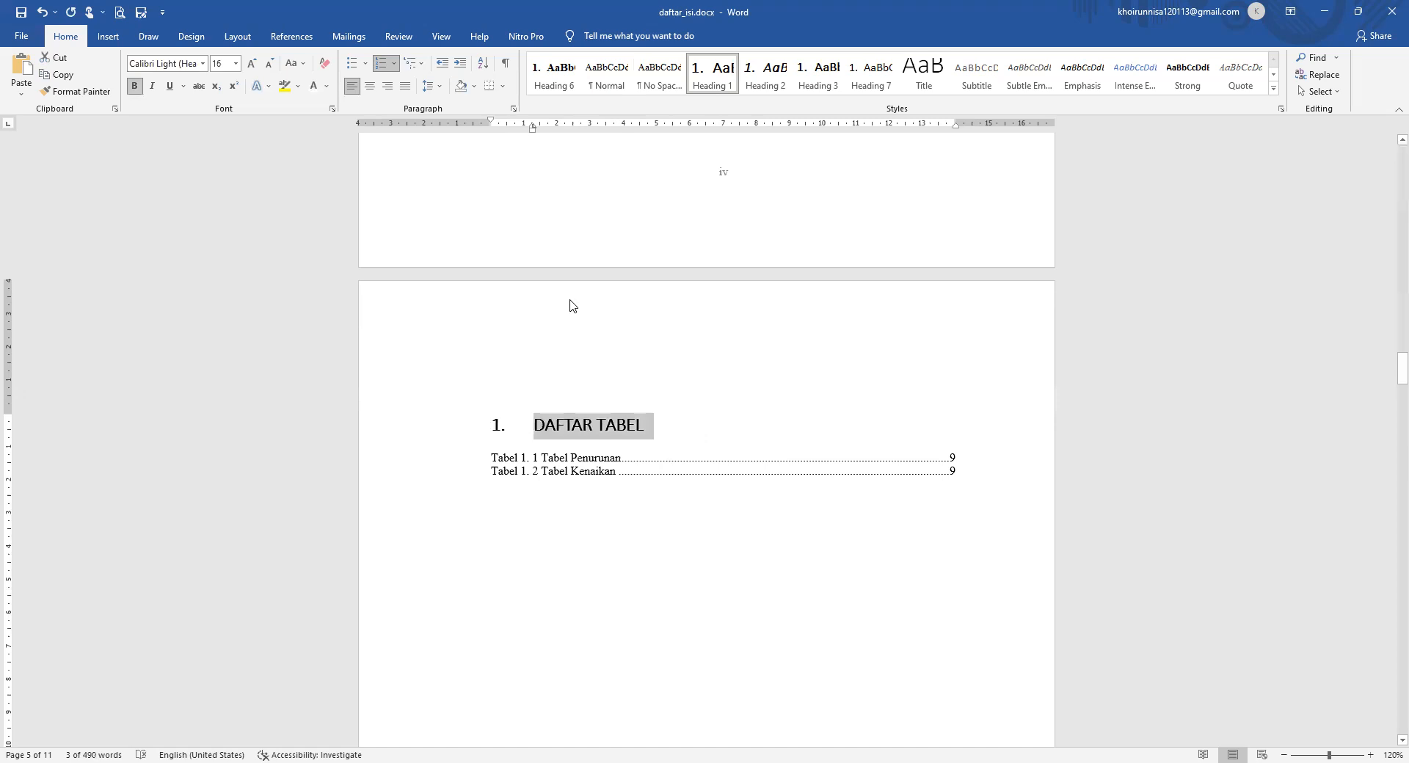
click(381, 64)
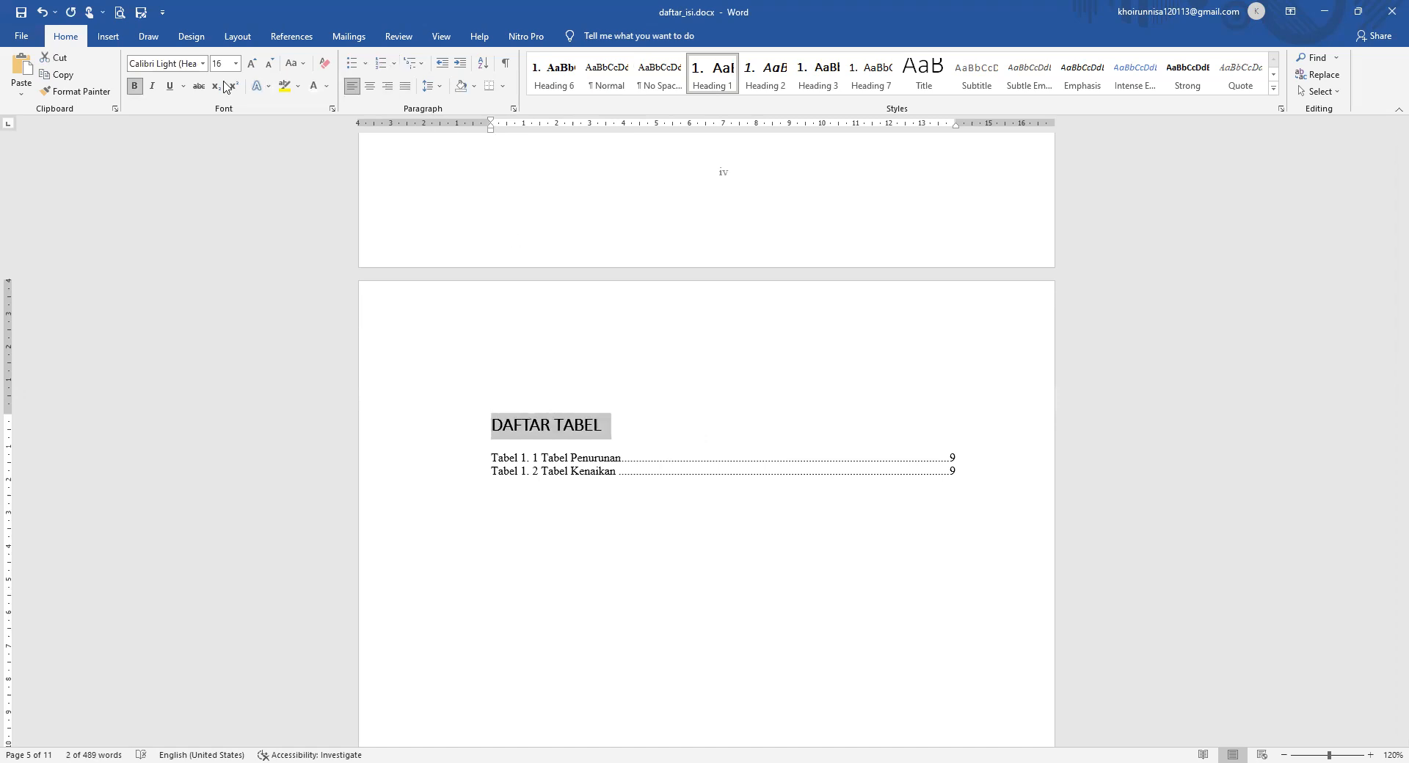
Format the DAFTAR TABEL heading in Times New Roman, 12 pt, and centre it.
click(183, 63)
text(Times New Roman)
key(Return)
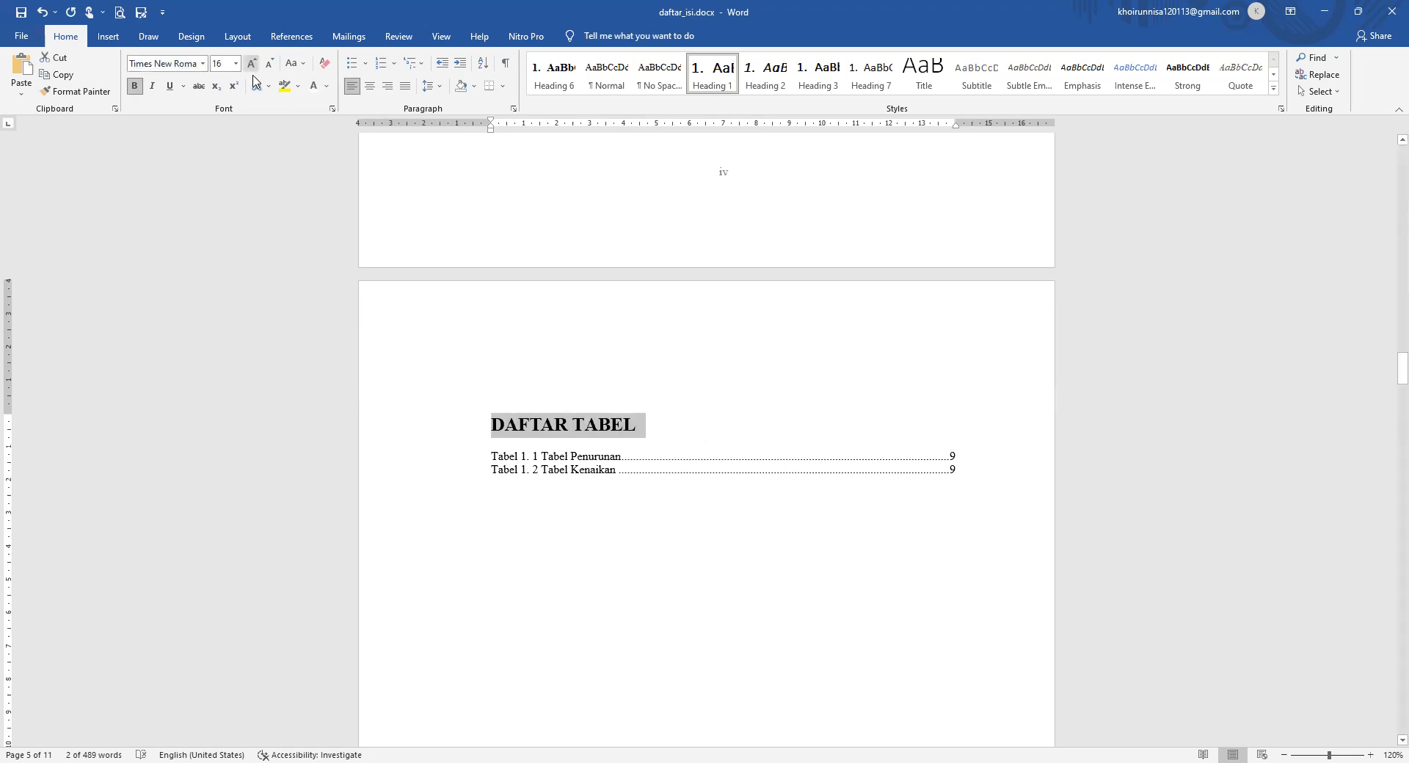
click(219, 64)
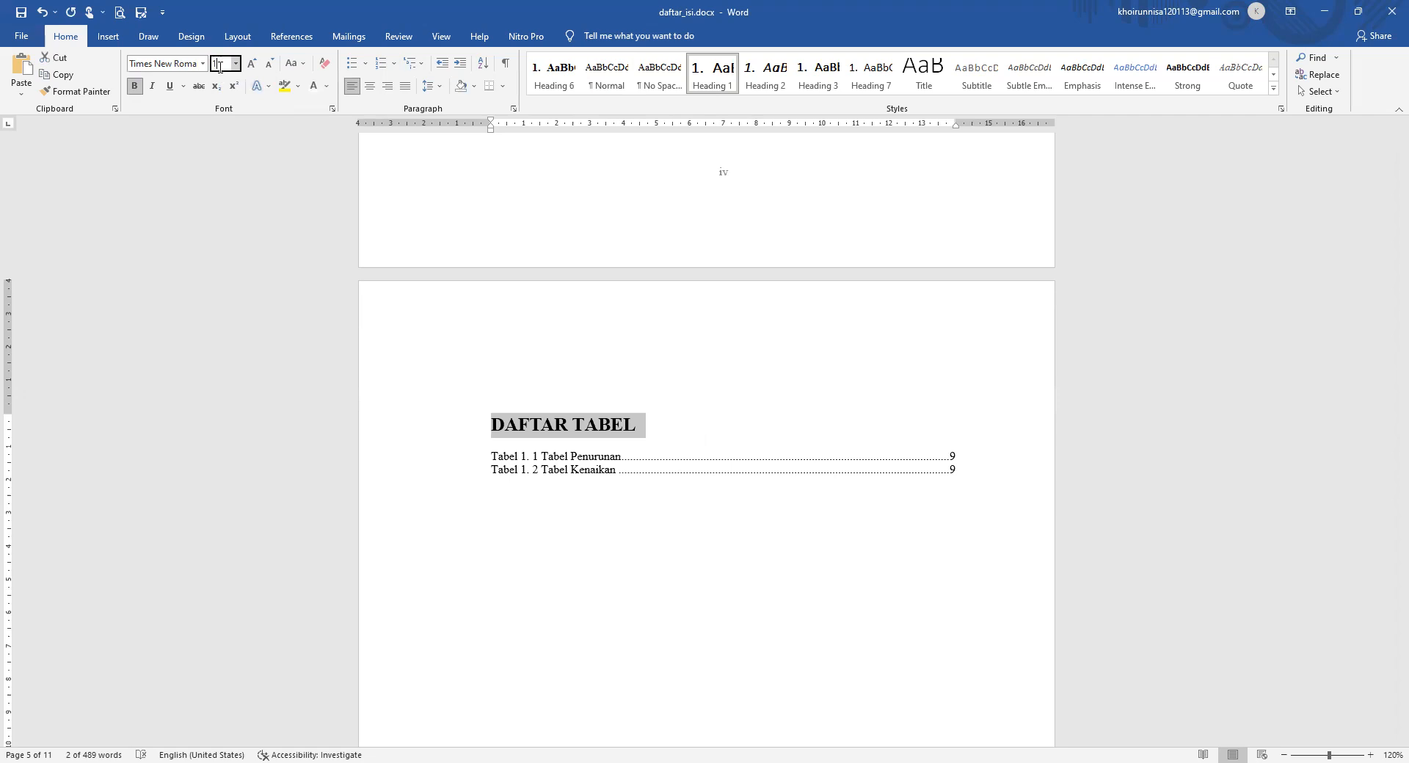
key(Return)
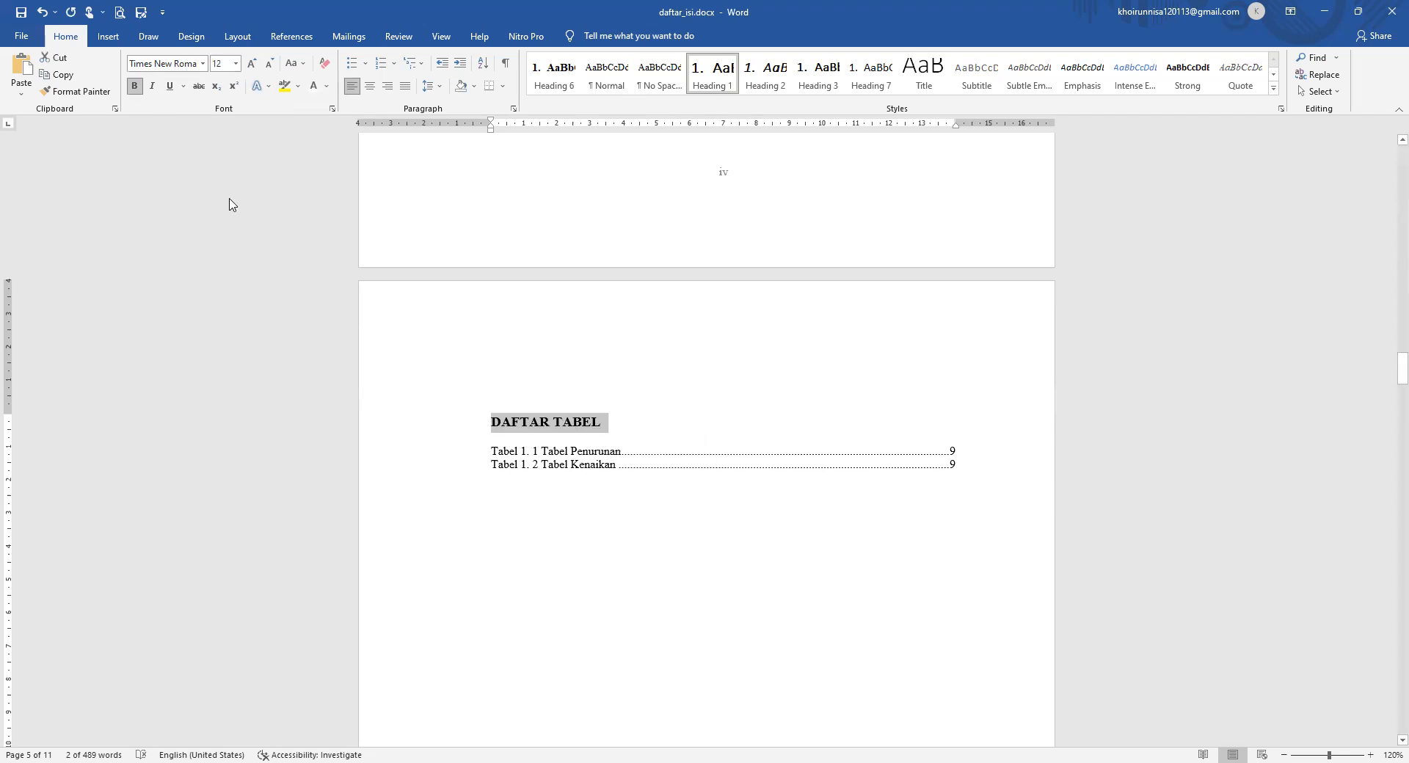
key(ctrl+e)
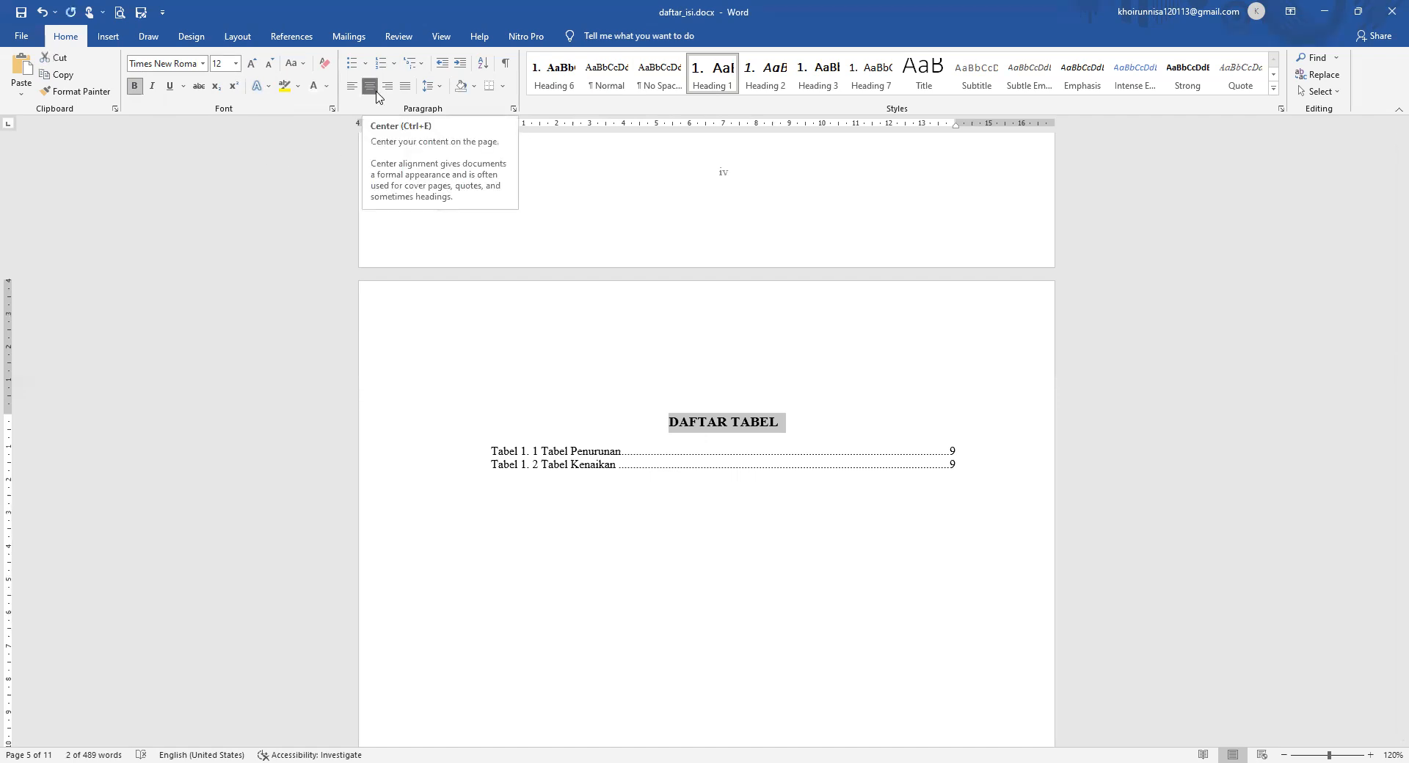
click(794, 424)
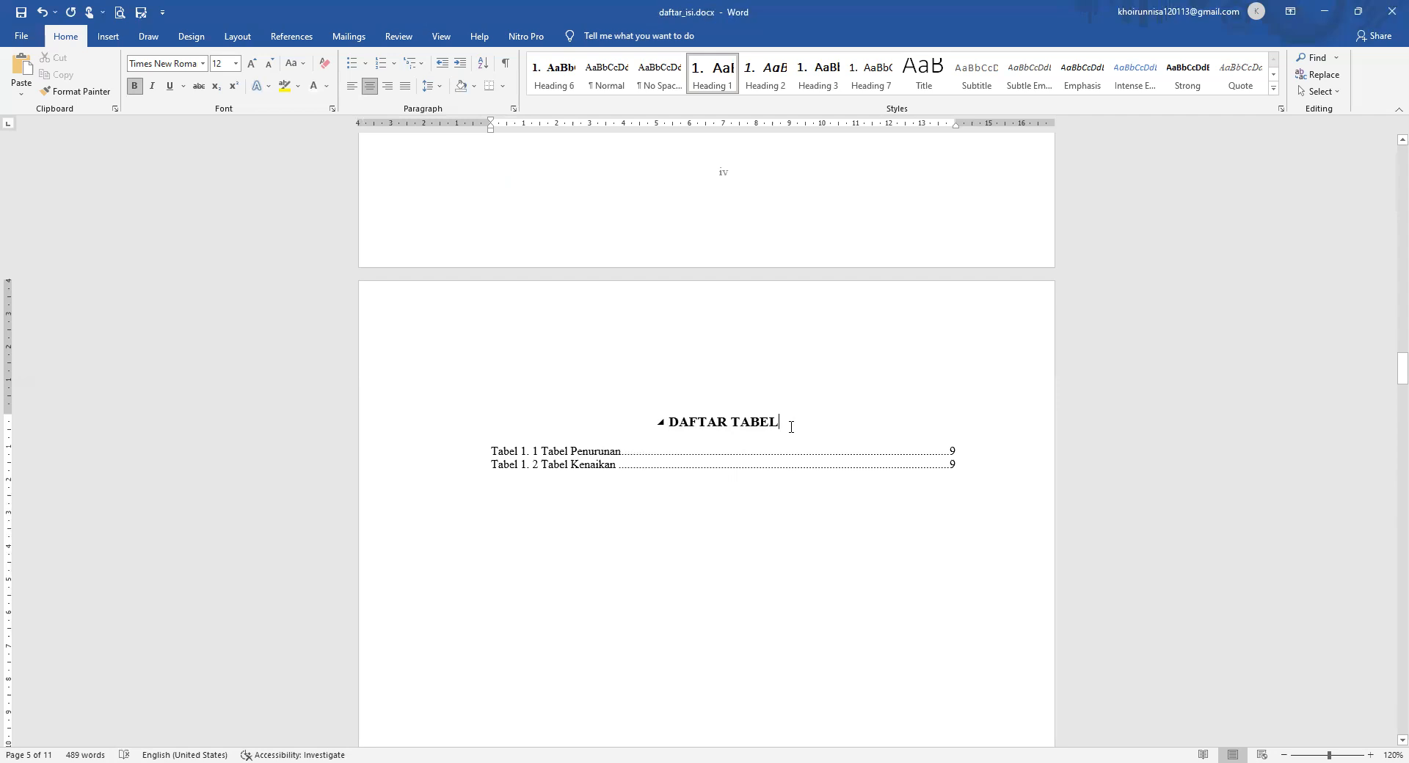
Copy the DAFTAR TABEL heading's formatting onto the DAFTAR GAMBAR title with Format Painter.
scroll(791, 427, down, 12)
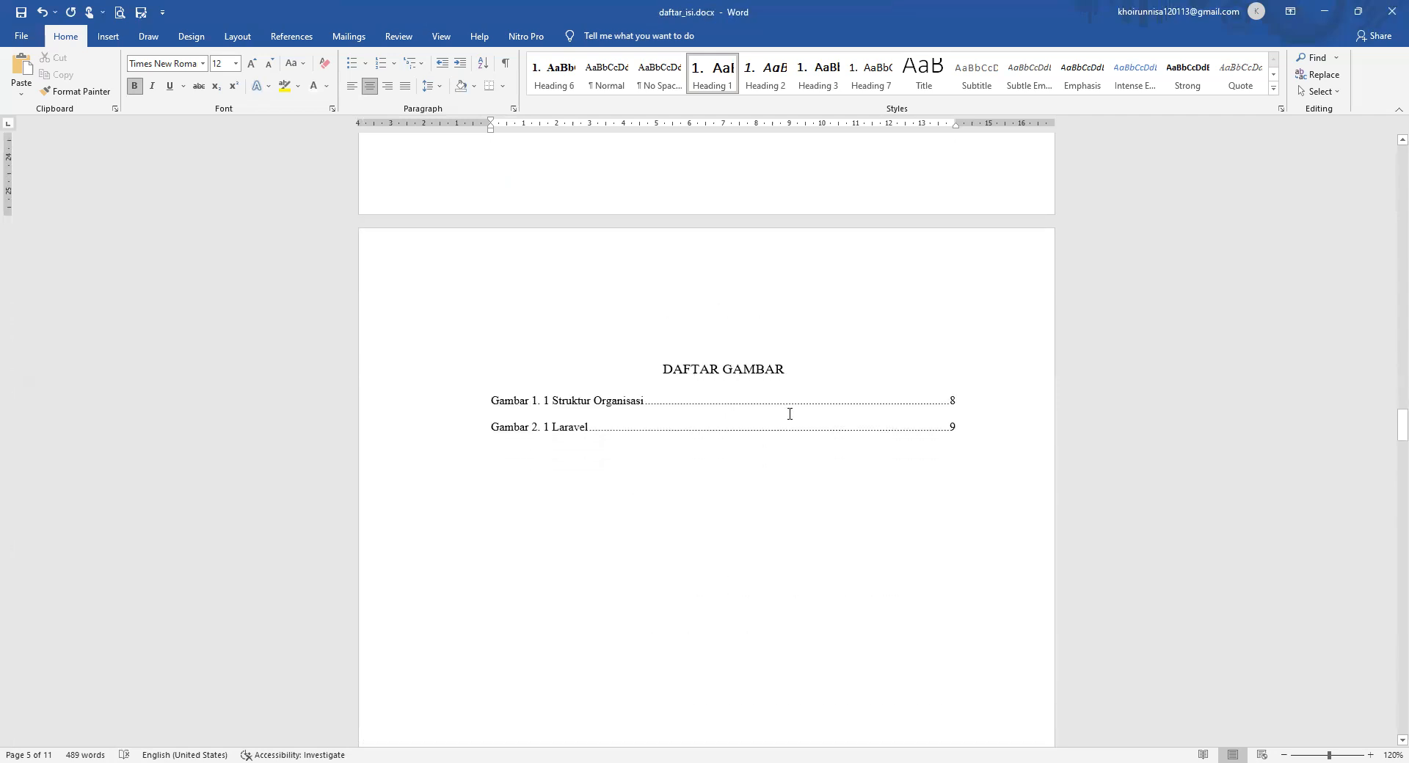
click(790, 369)
scroll(788, 371, up, 12)
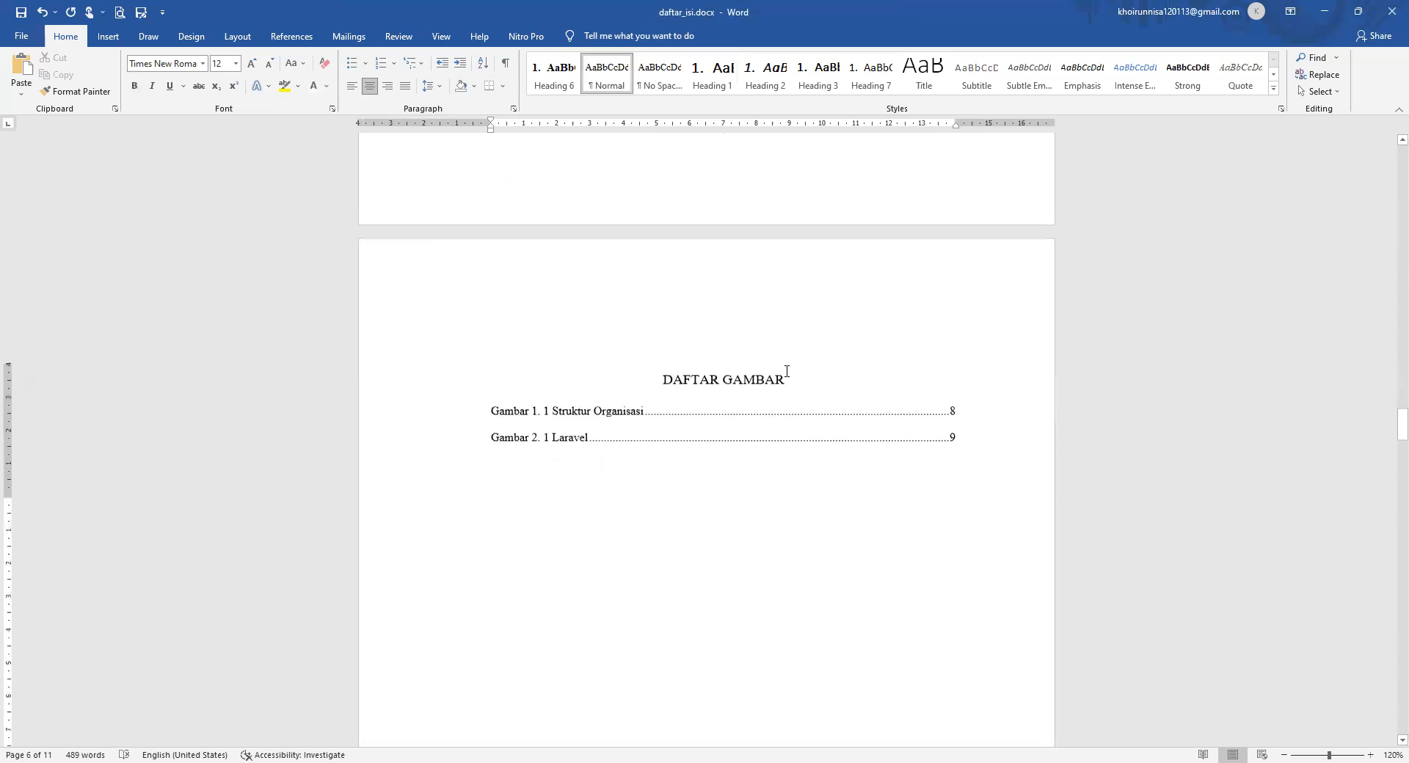
scroll(787, 371, up, 1)
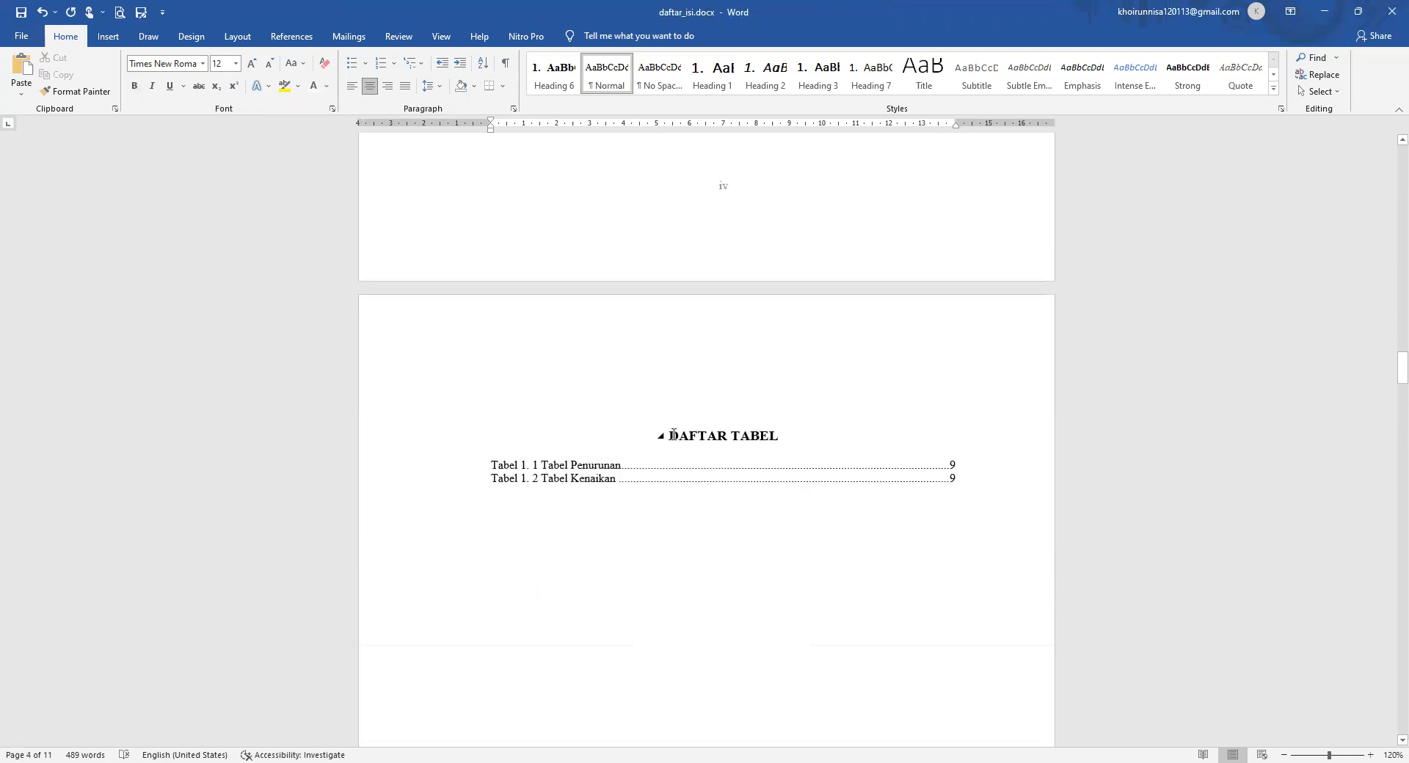
click(670, 438)
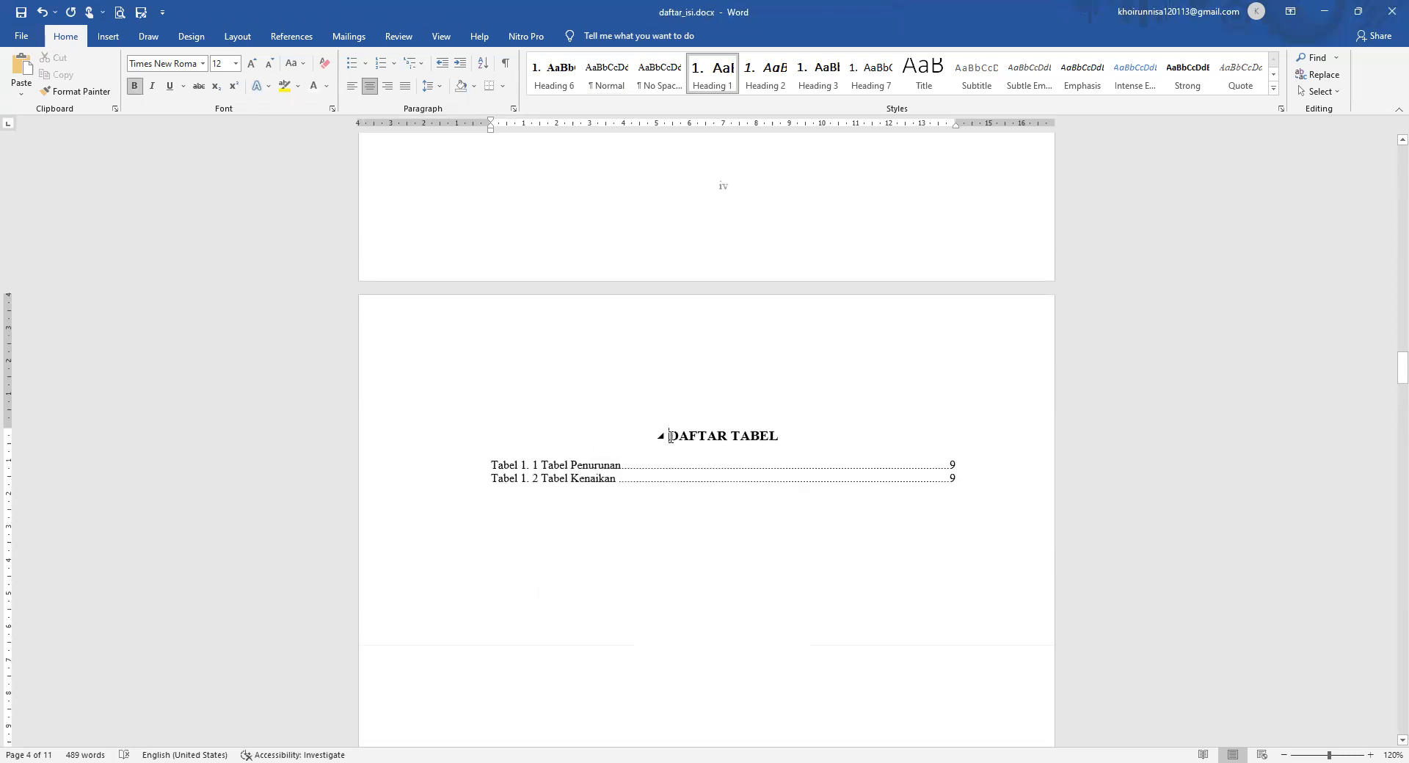
click(82, 92)
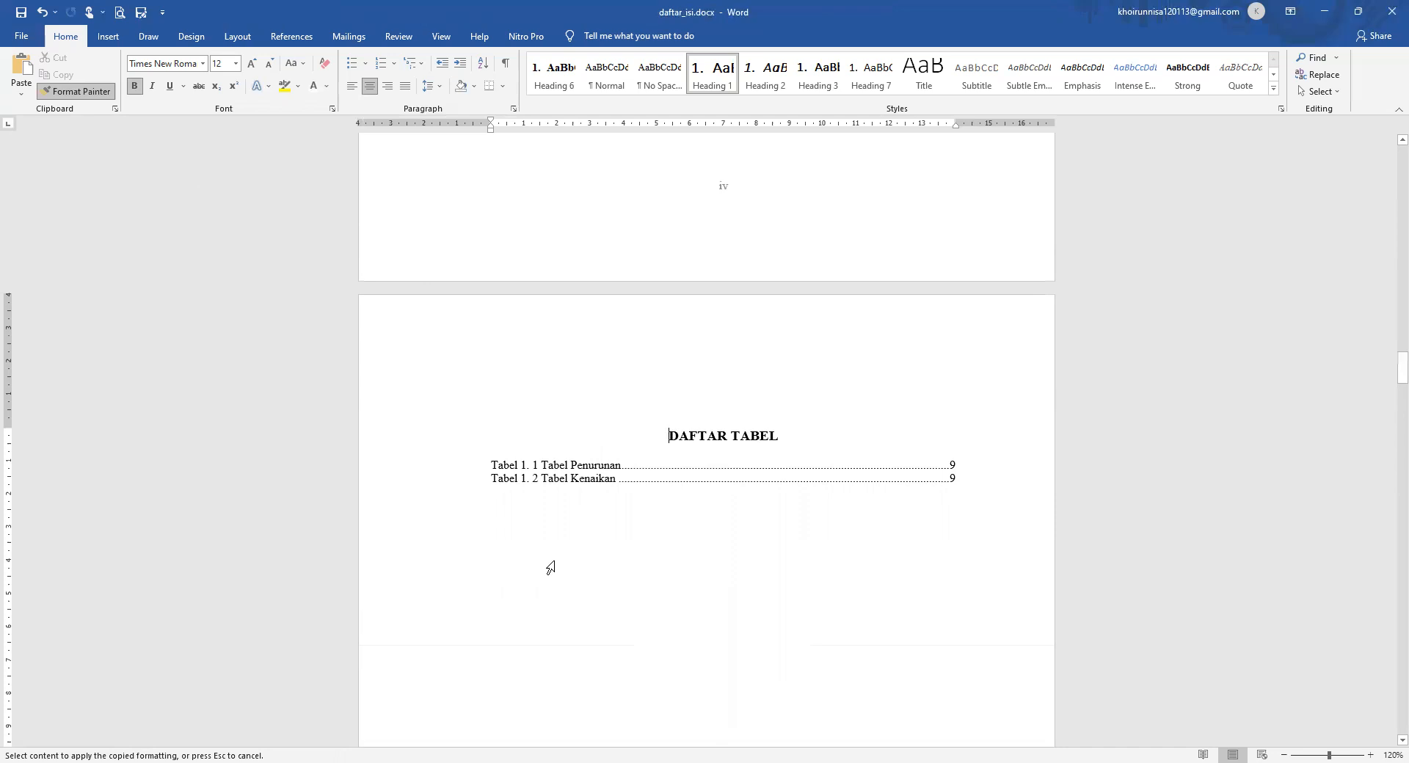
scroll(550, 567, down, 1)
scroll(550, 567, down, 10)
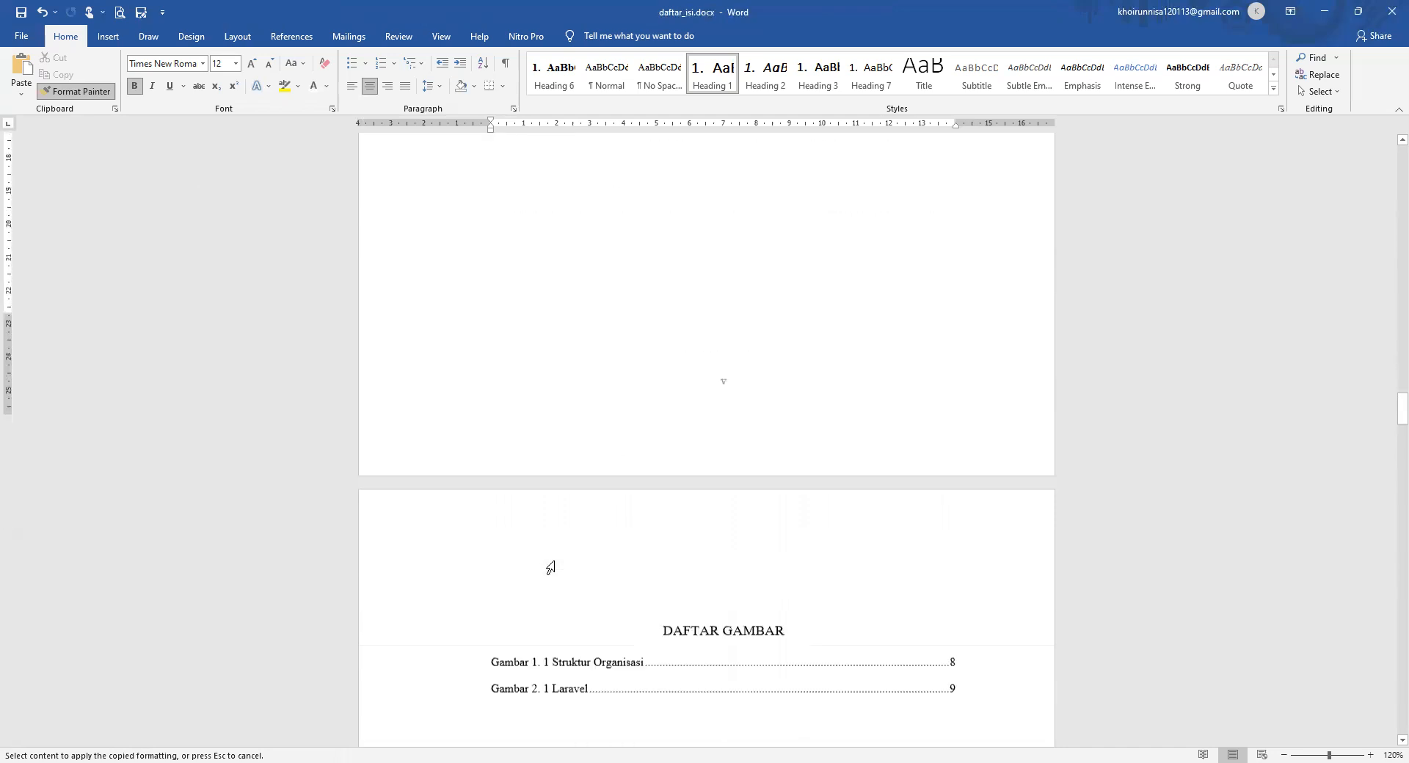
click(665, 568)
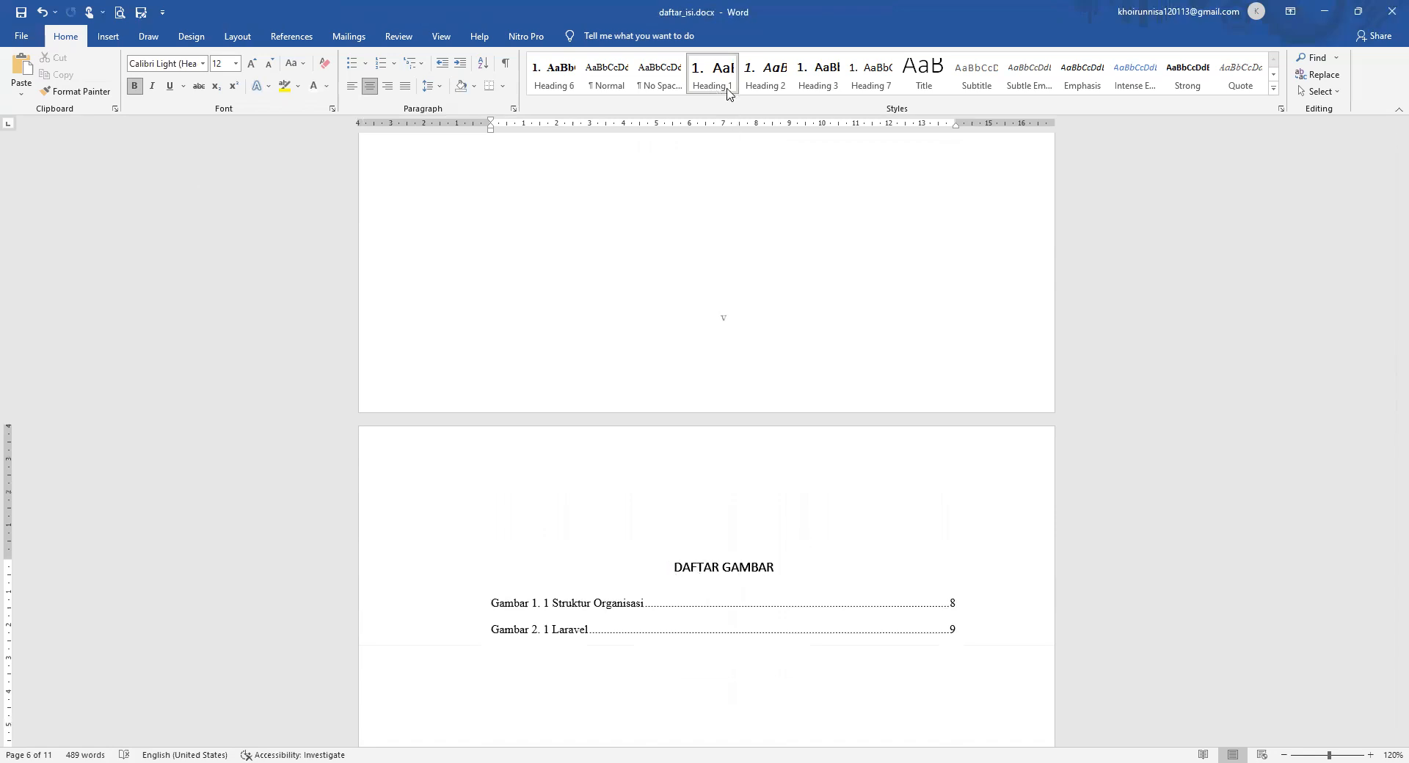
Set the font of the DAFTAR GAMBAR heading to Times New Roman.
drag(778, 569, 680, 569)
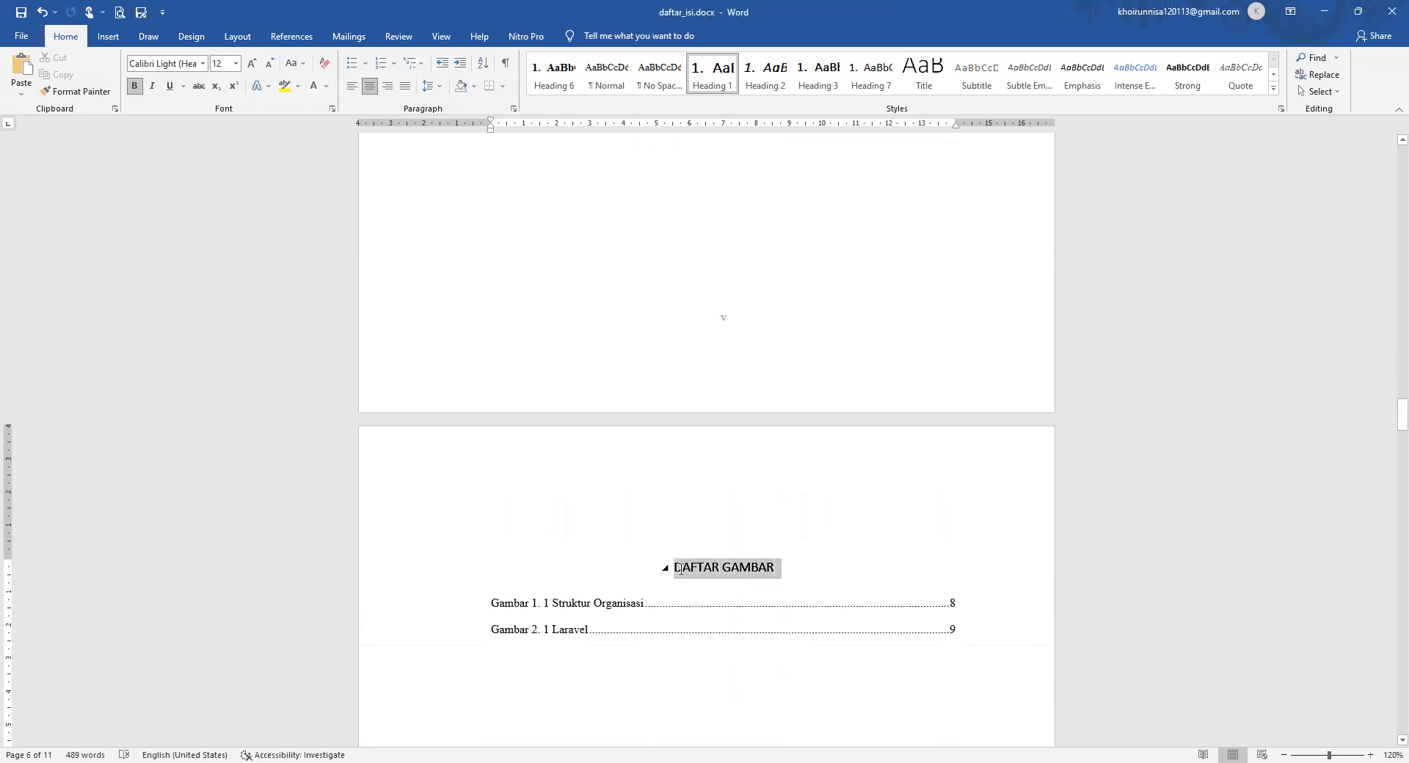
click(195, 64)
text(Times New Roman)
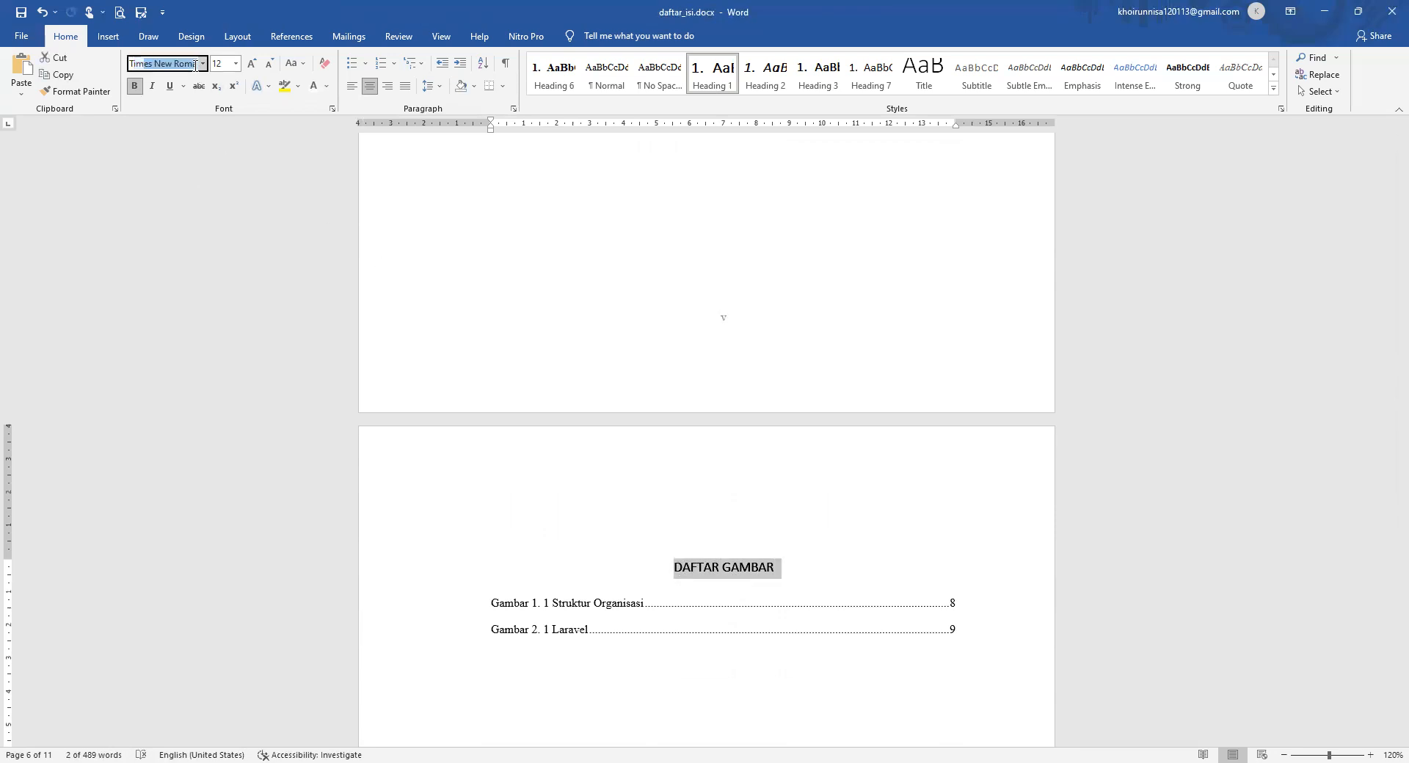
key(Return)
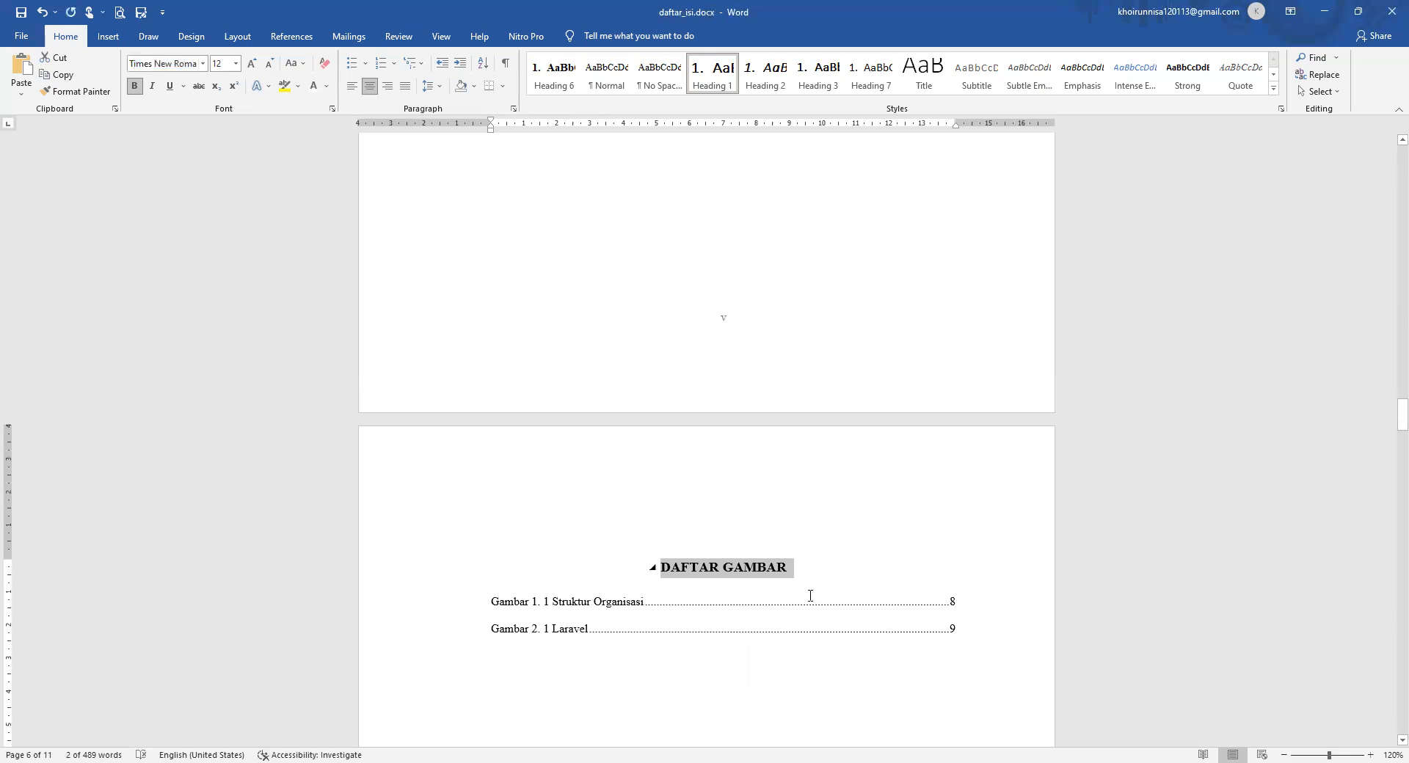
Copy the DAFTAR GAMBAR heading's formatting onto the DAFTAR LAMPIRAN title with Format Painter.
scroll(809, 599, down, 15)
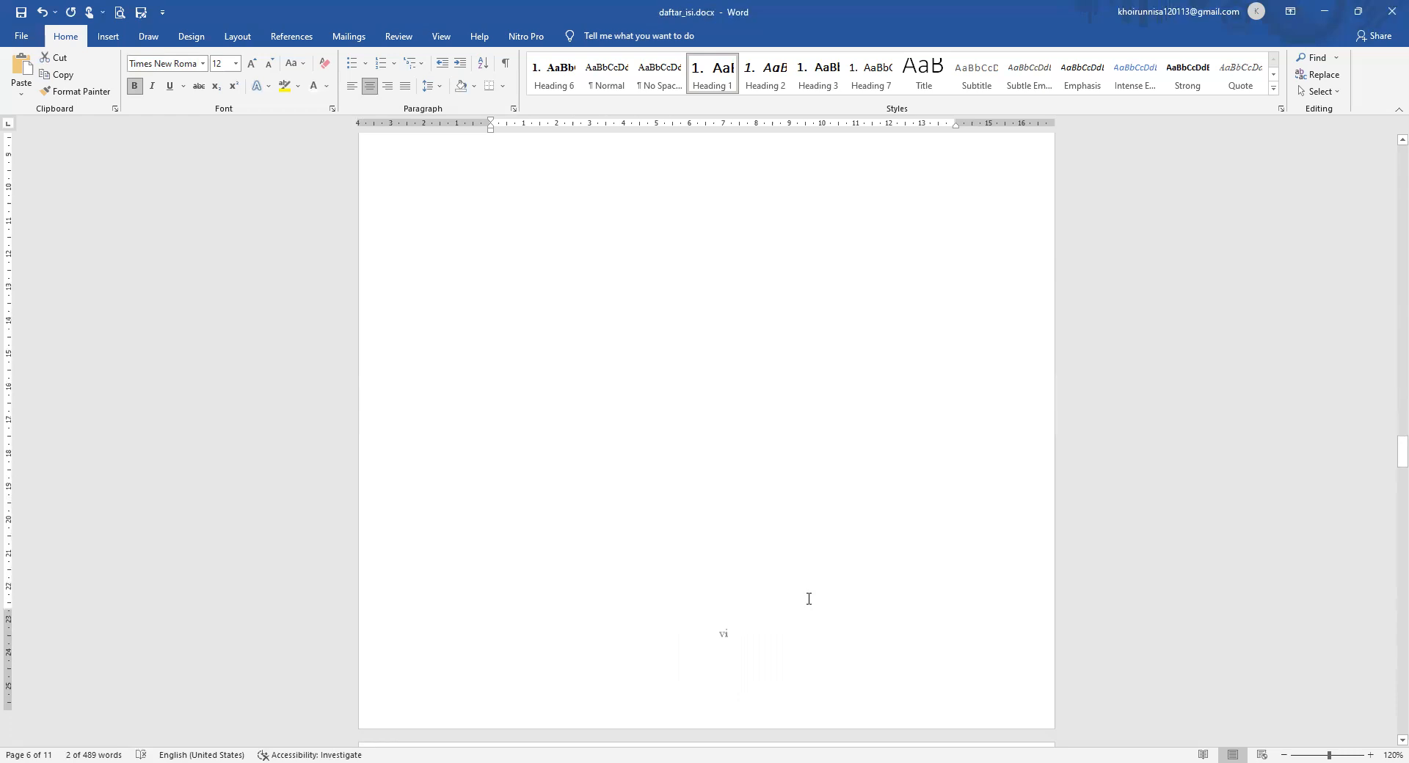
click(795, 473)
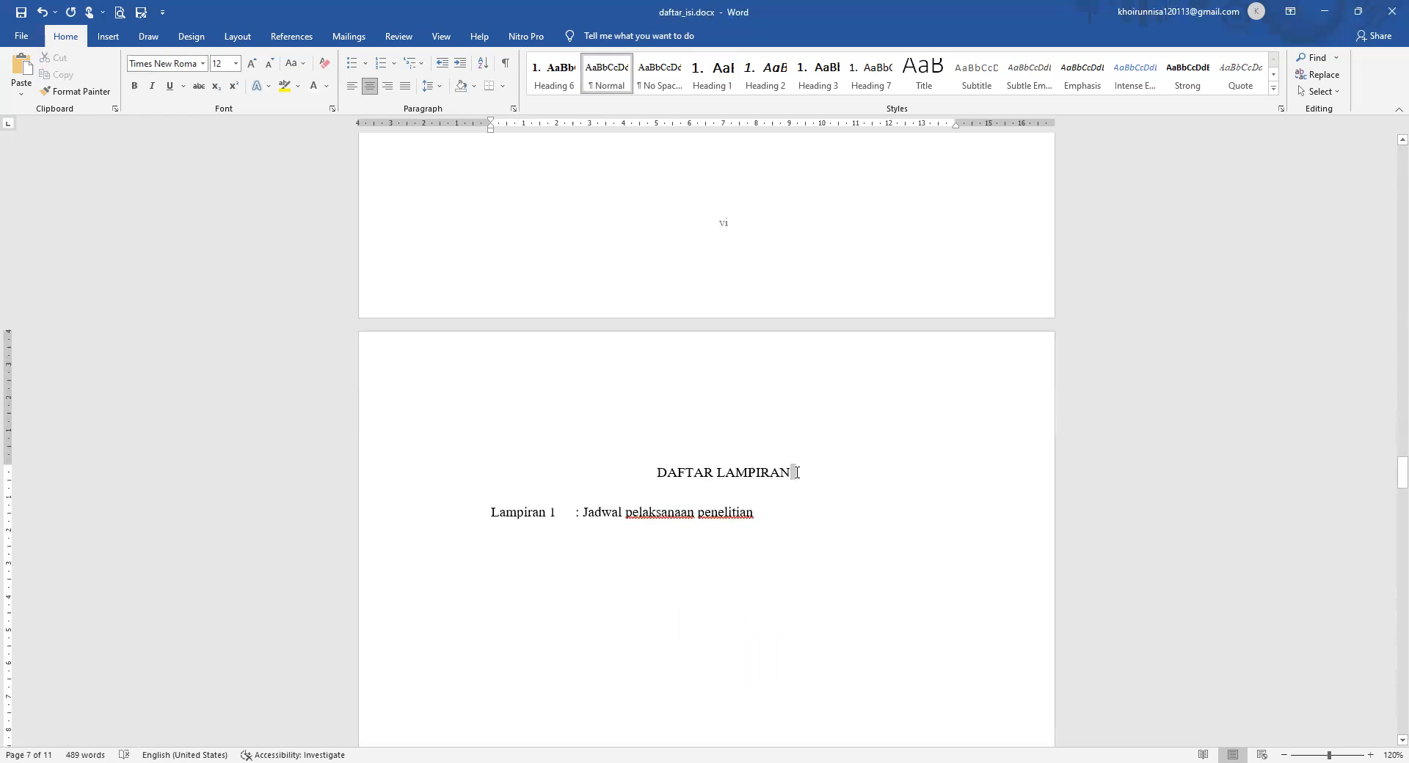
scroll(797, 472, up, 10)
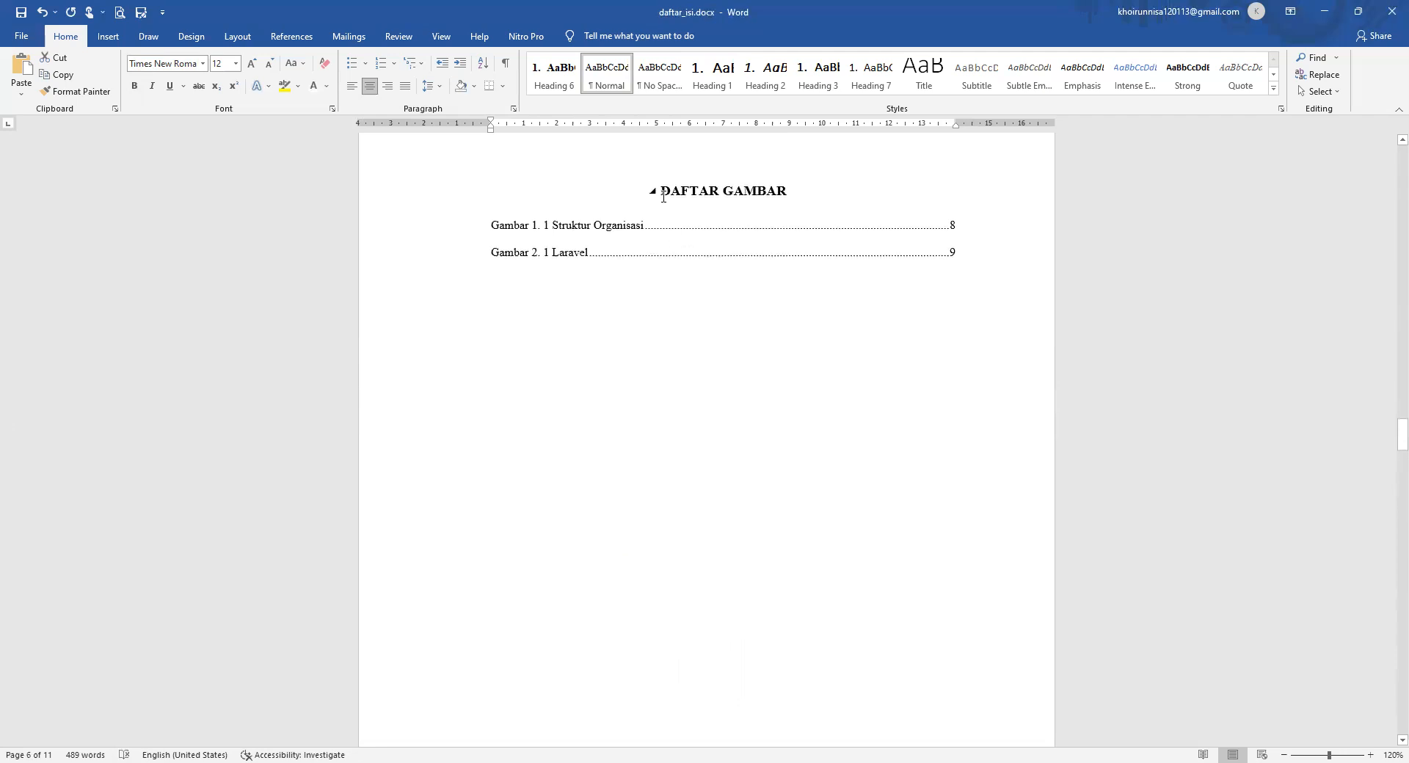
click(663, 196)
click(76, 92)
scroll(500, 471, down, 10)
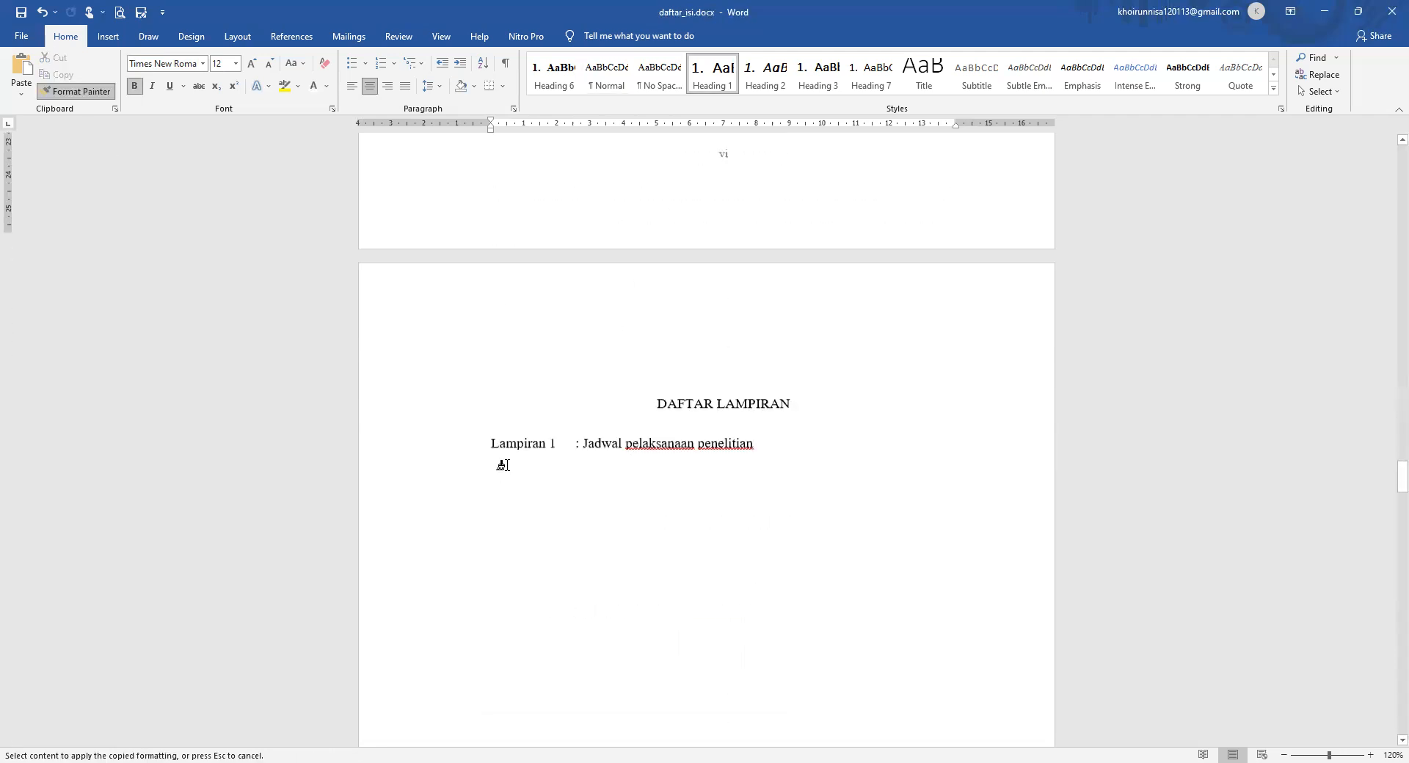
click(652, 385)
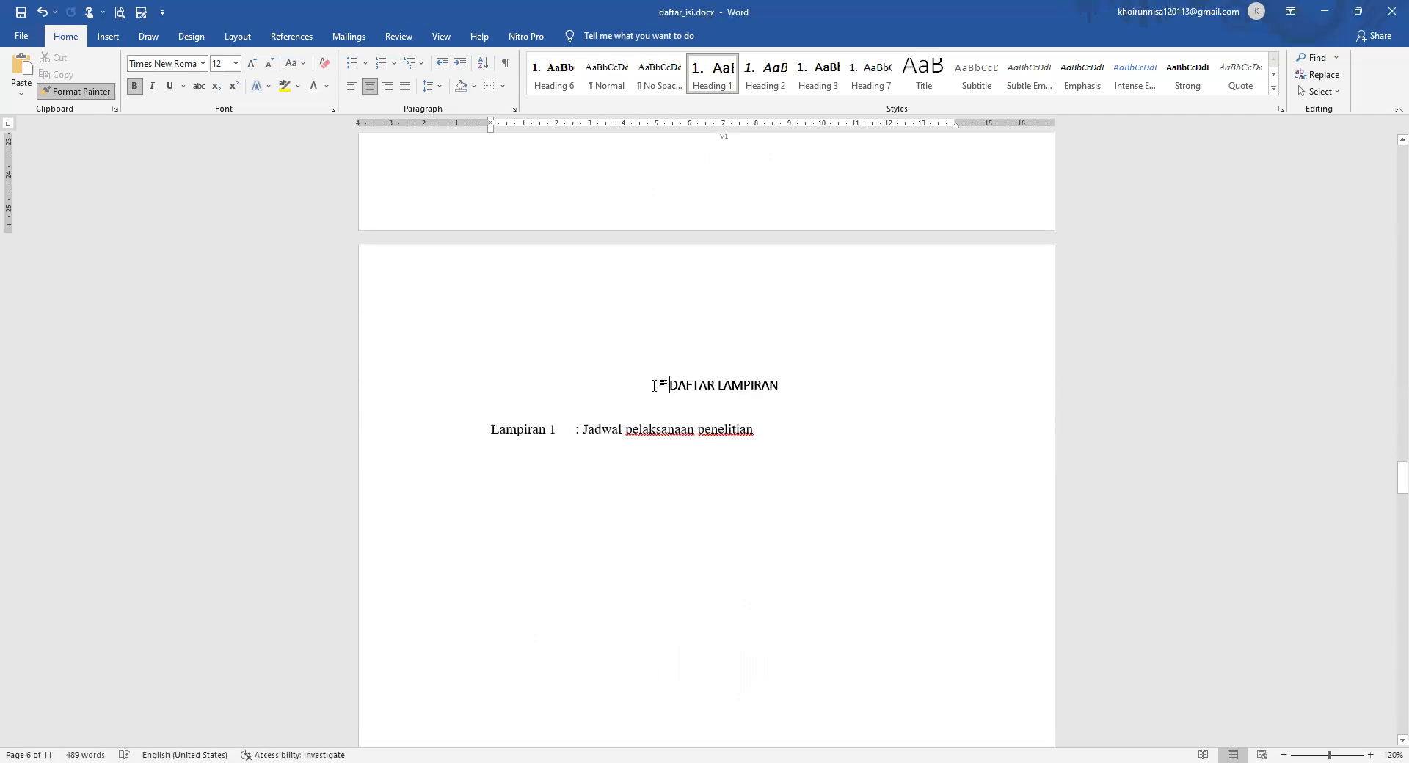
Set the font of the DAFTAR LAMPIRAN heading to Times New Roman.
drag(763, 387, 682, 383)
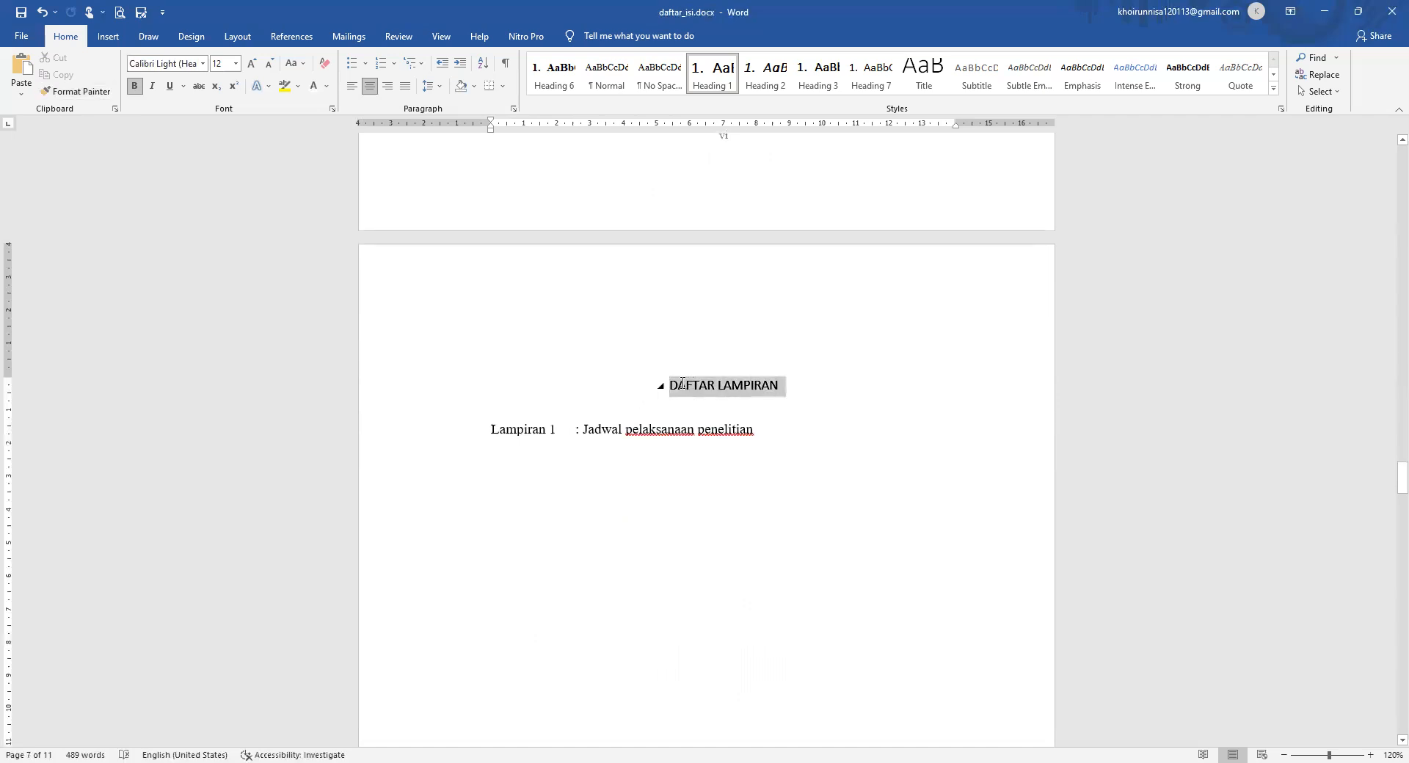
click(193, 63)
text(Times New Rom)
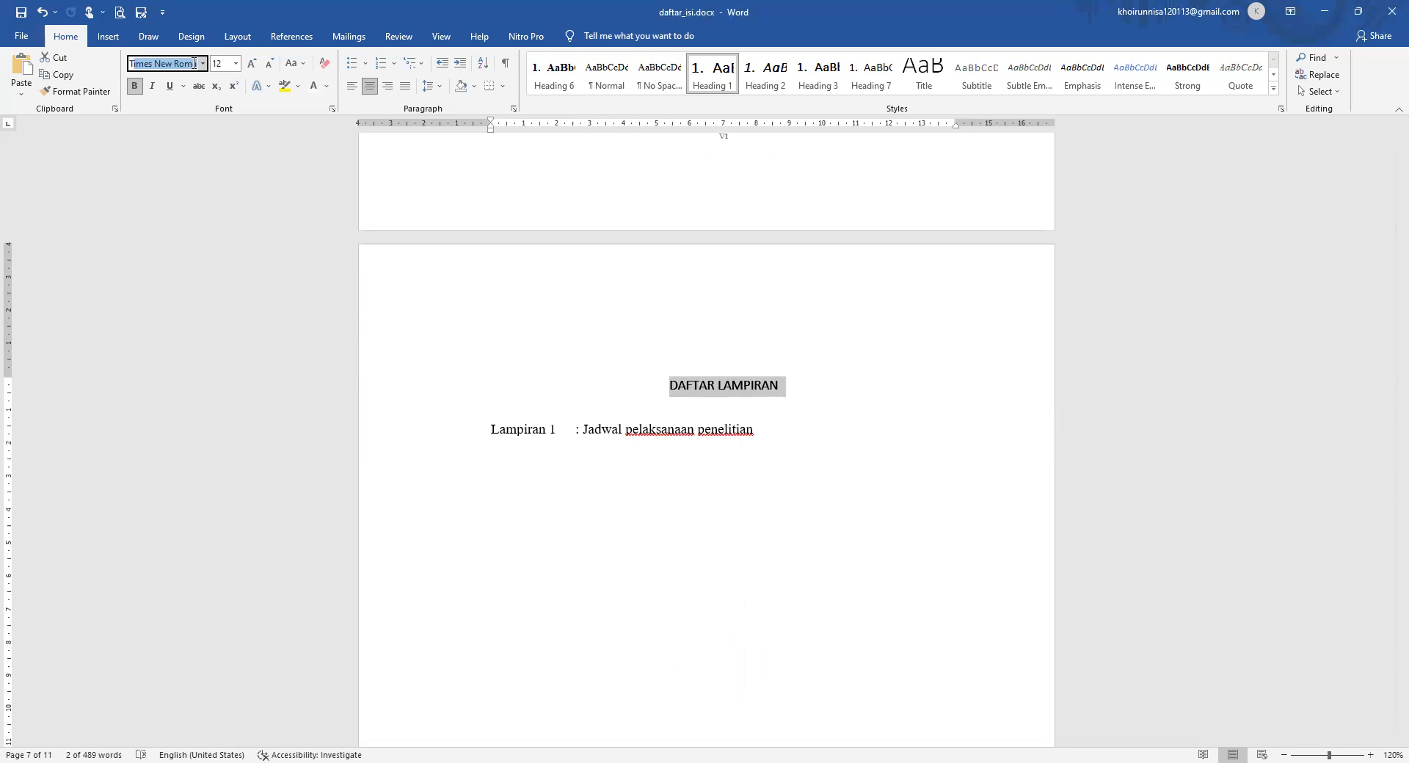
key(Return)
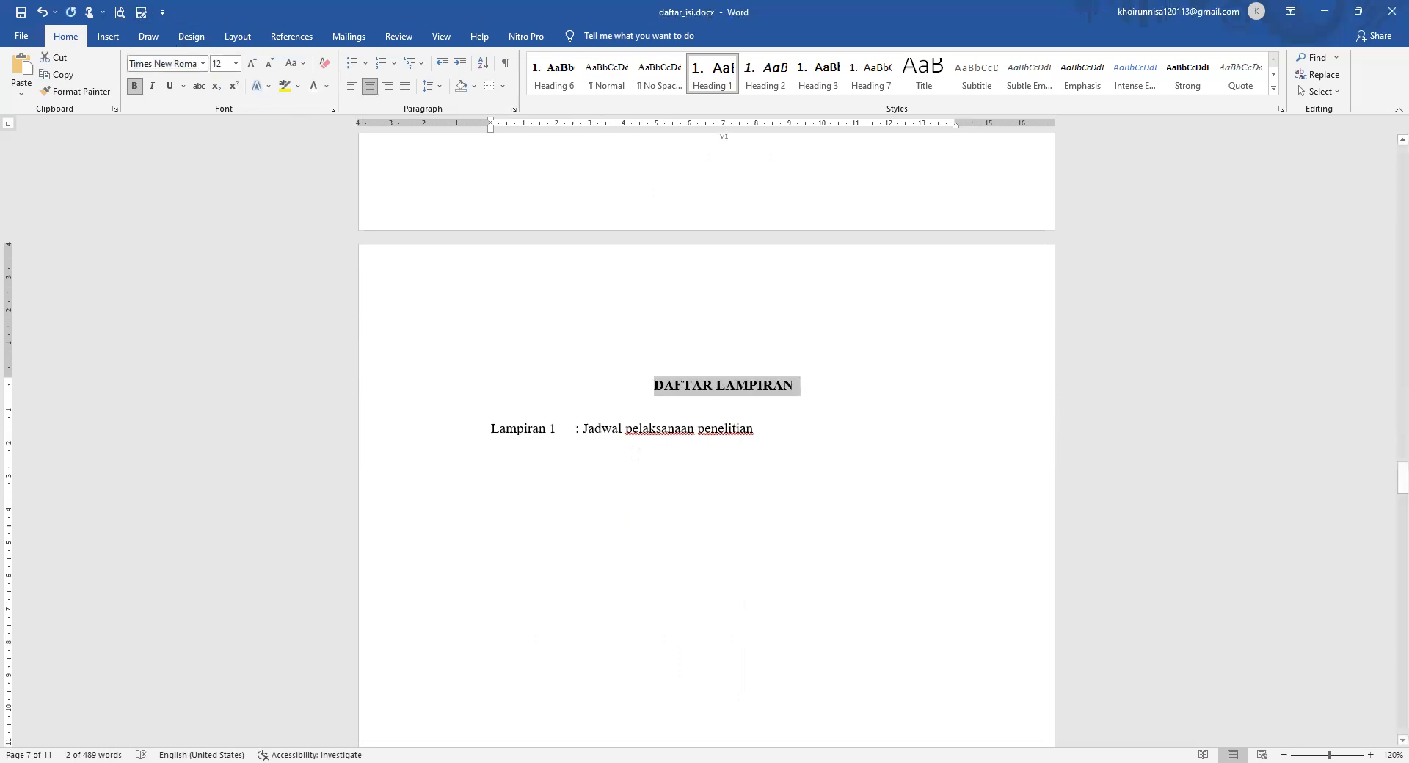
Check which paragraph style the LATAR BELAKANG subheading under BAB I PENDAHULUAN uses.
scroll(635, 453, down, 10)
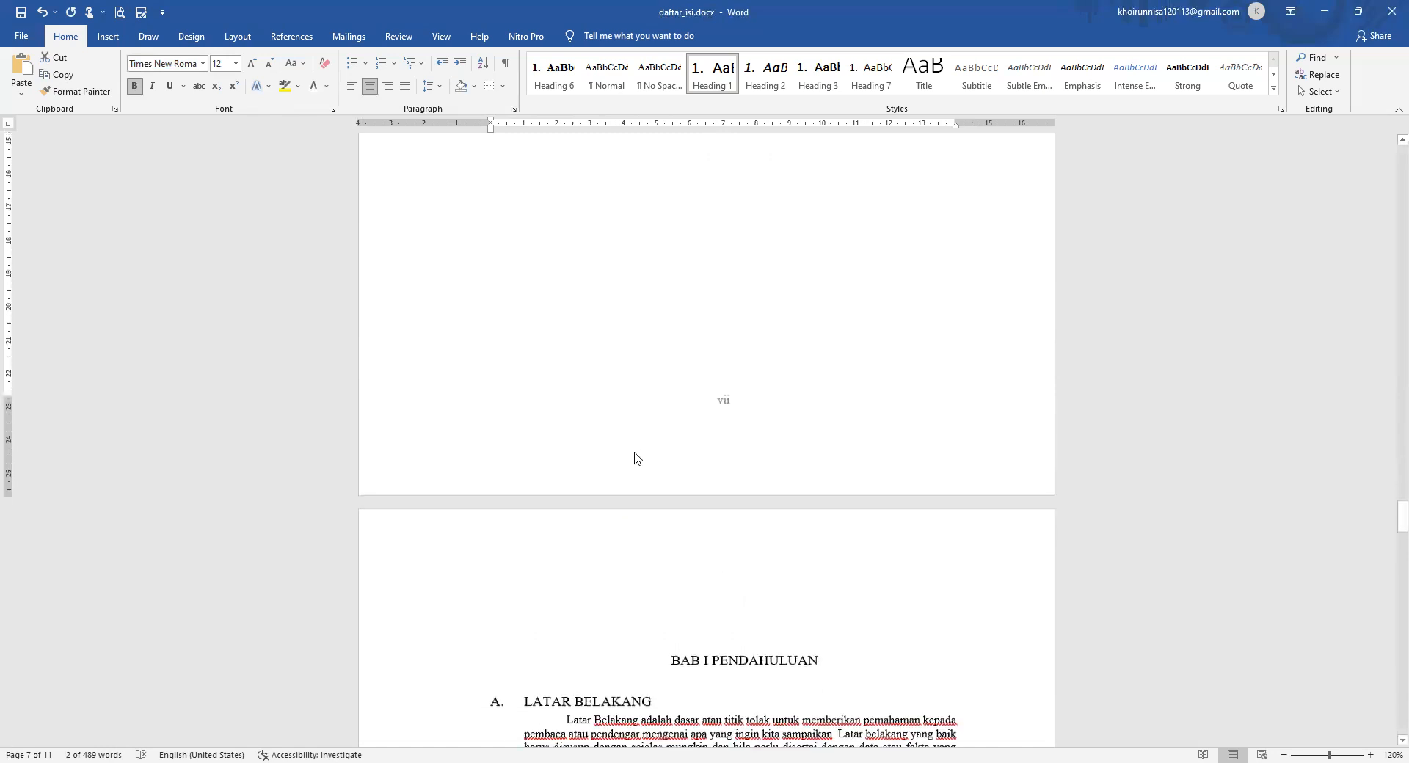
scroll(635, 458, down, 6)
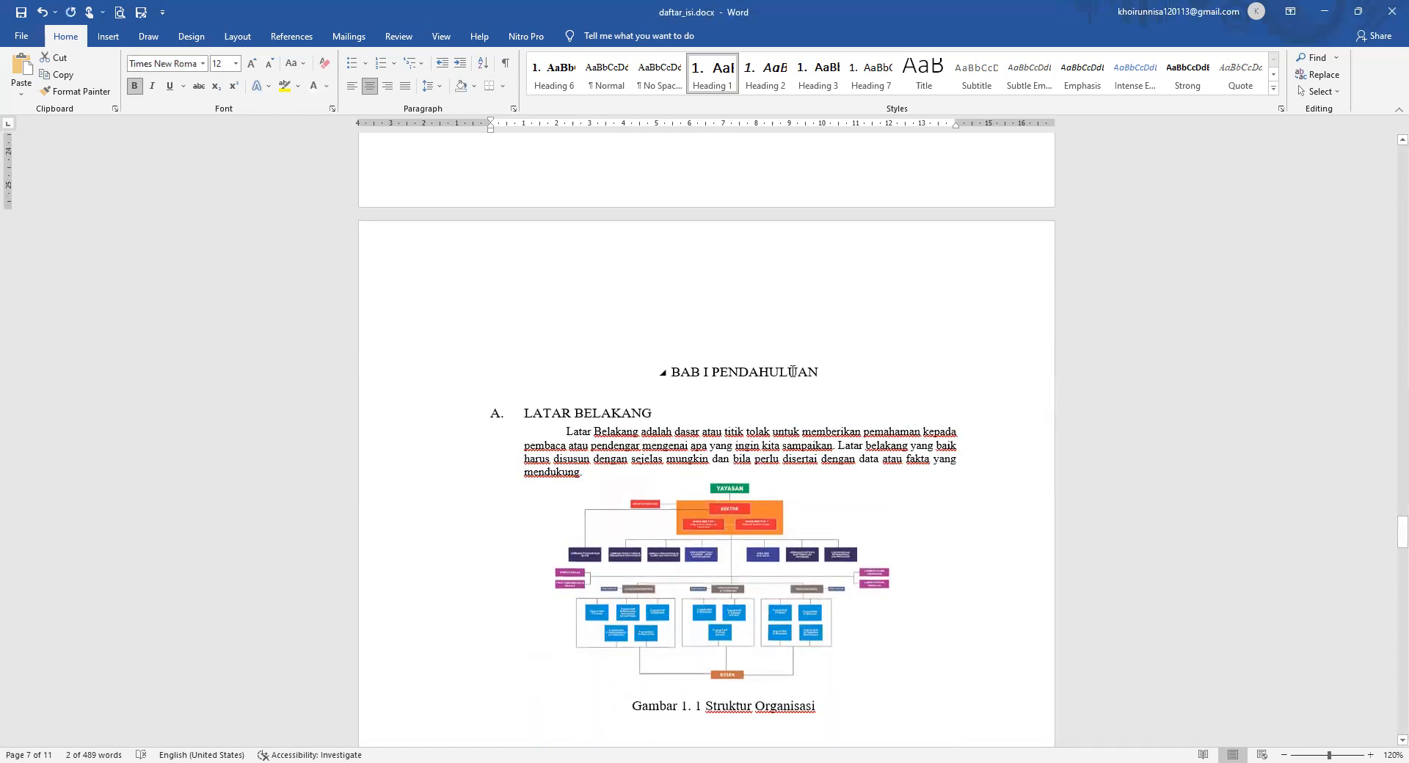
click(612, 417)
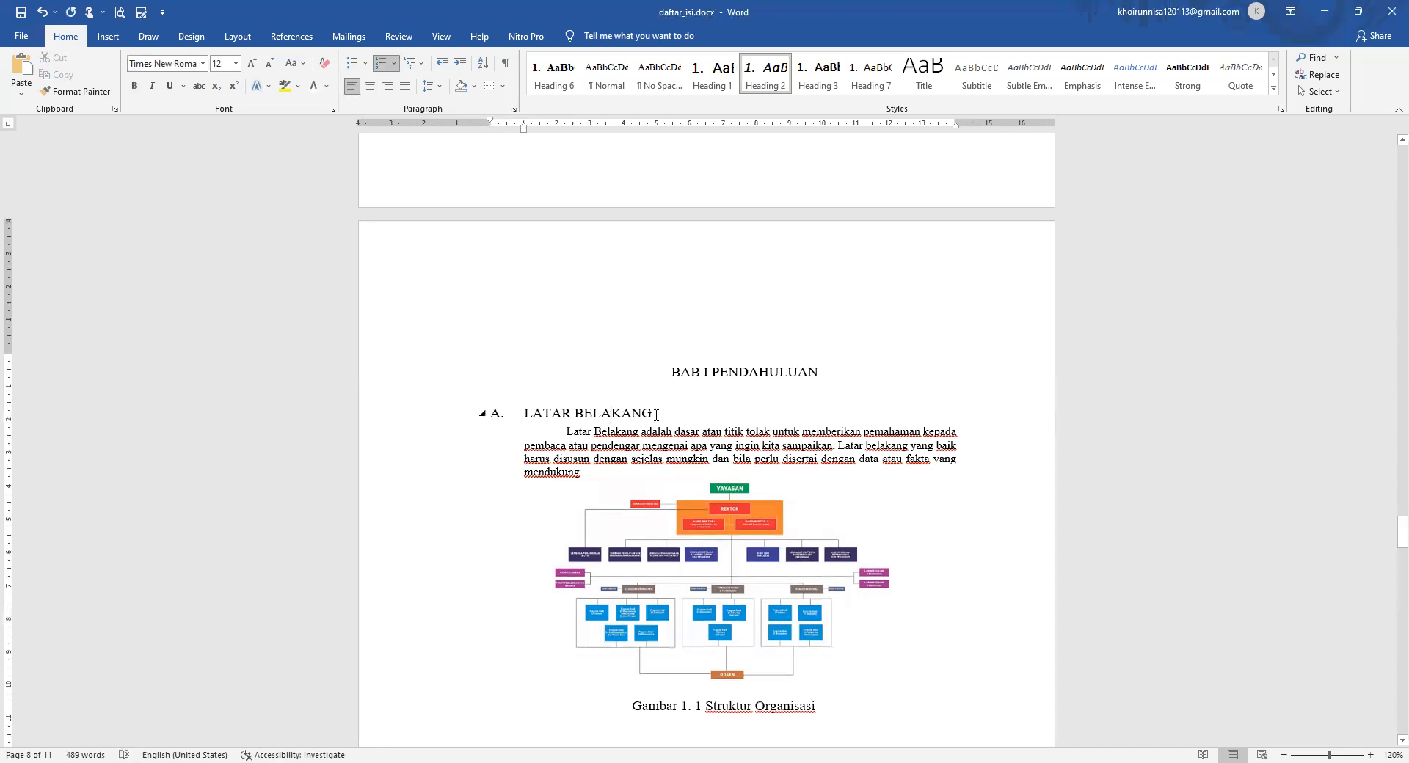
drag(634, 417, 535, 421)
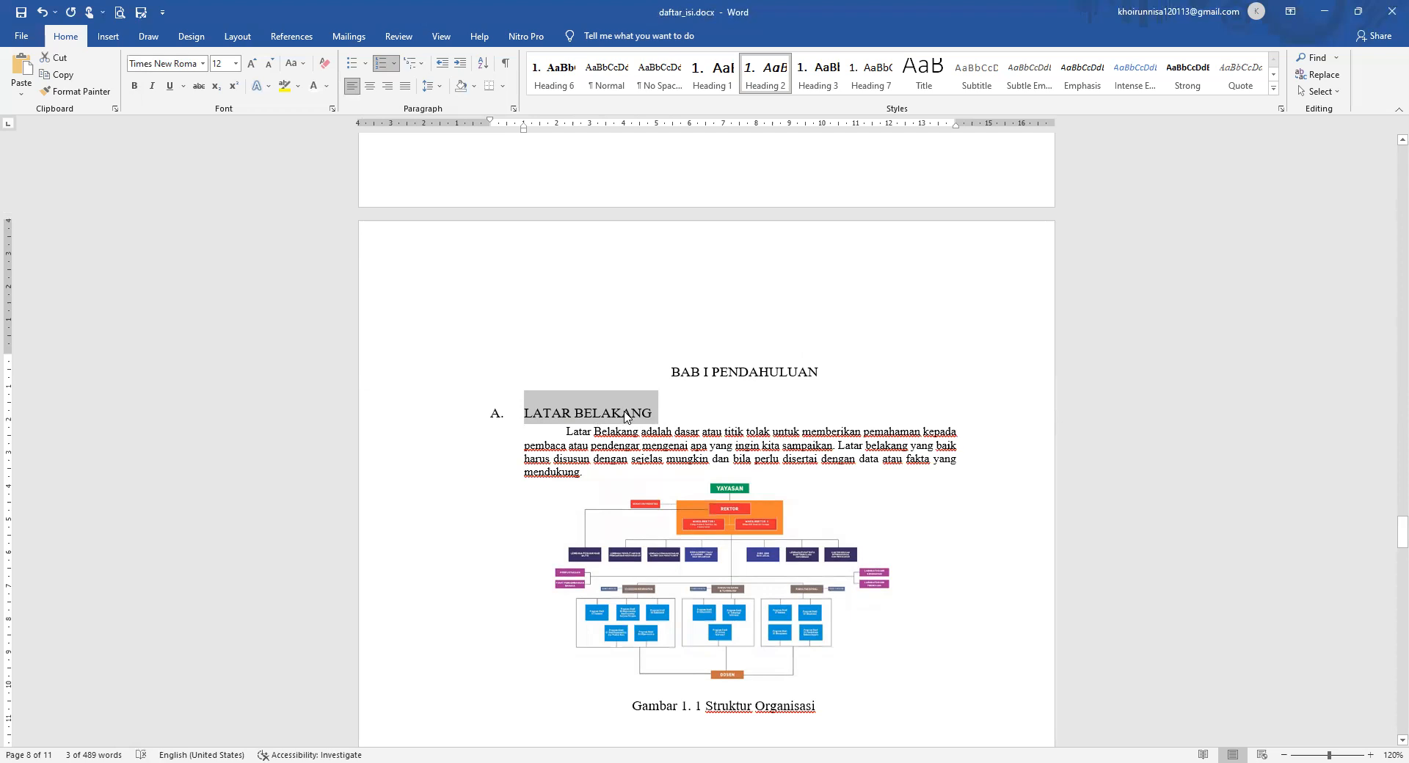
click(525, 412)
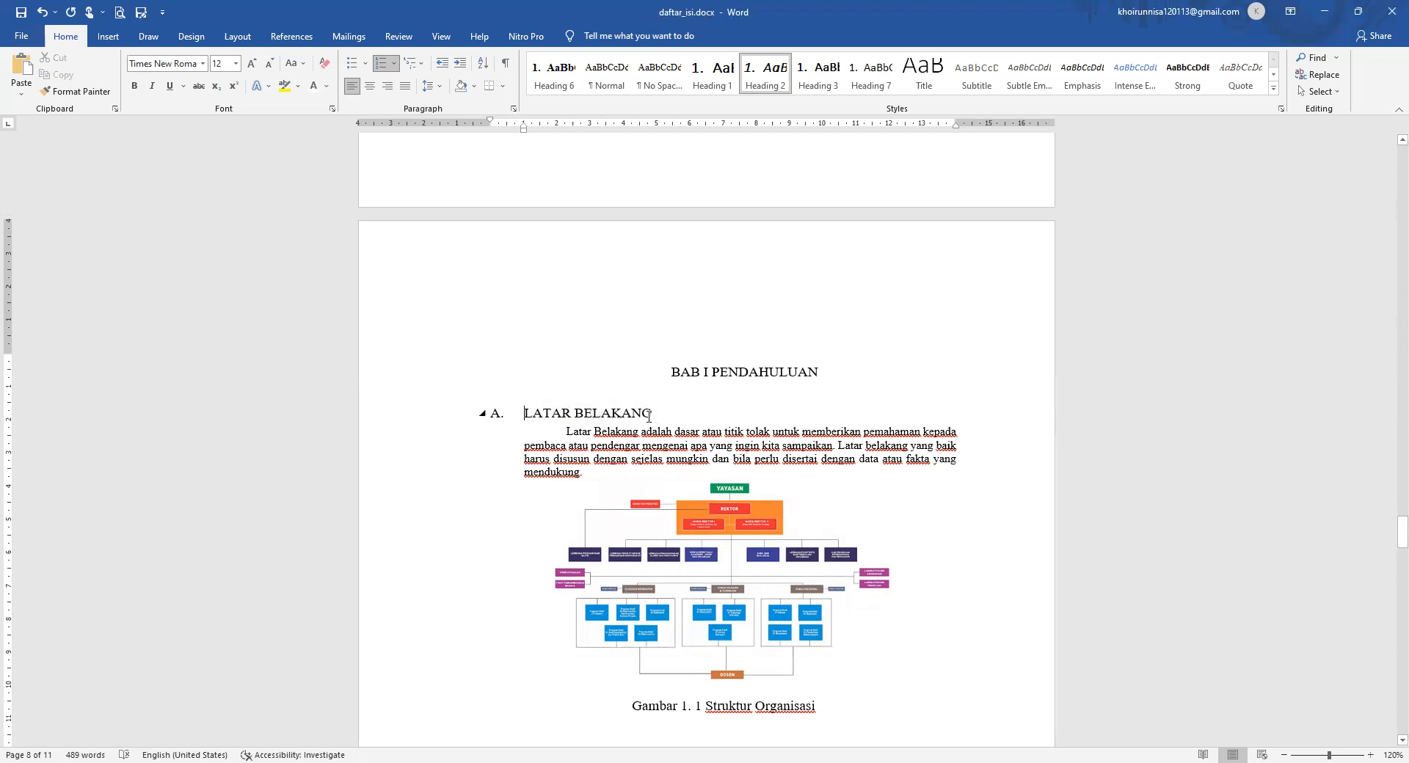
drag(650, 416, 537, 416)
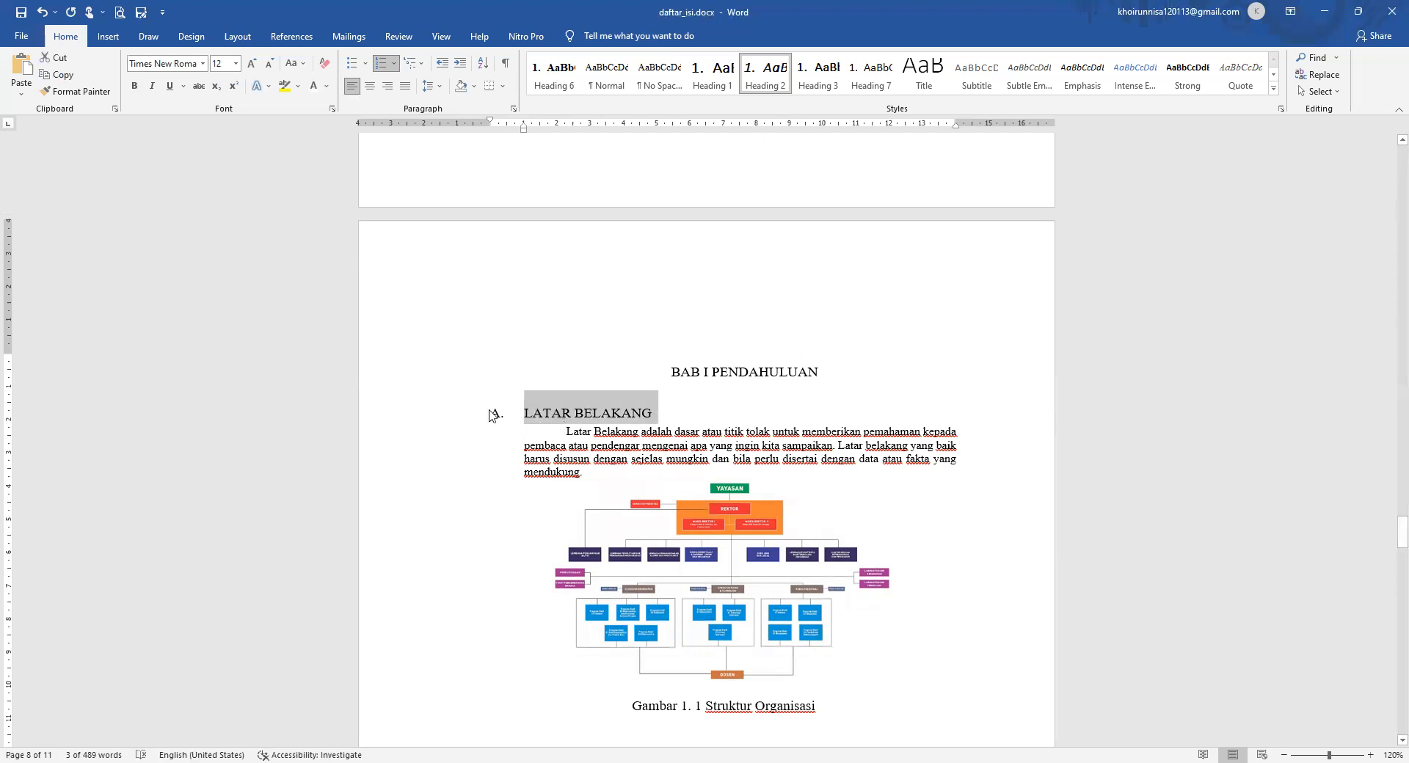
Insert blank lines above BAB III METODE PENELITIAN until the chapter title starts on a new page.
scroll(638, 529, down, 1)
scroll(637, 529, down, 15)
scroll(638, 529, down, 8)
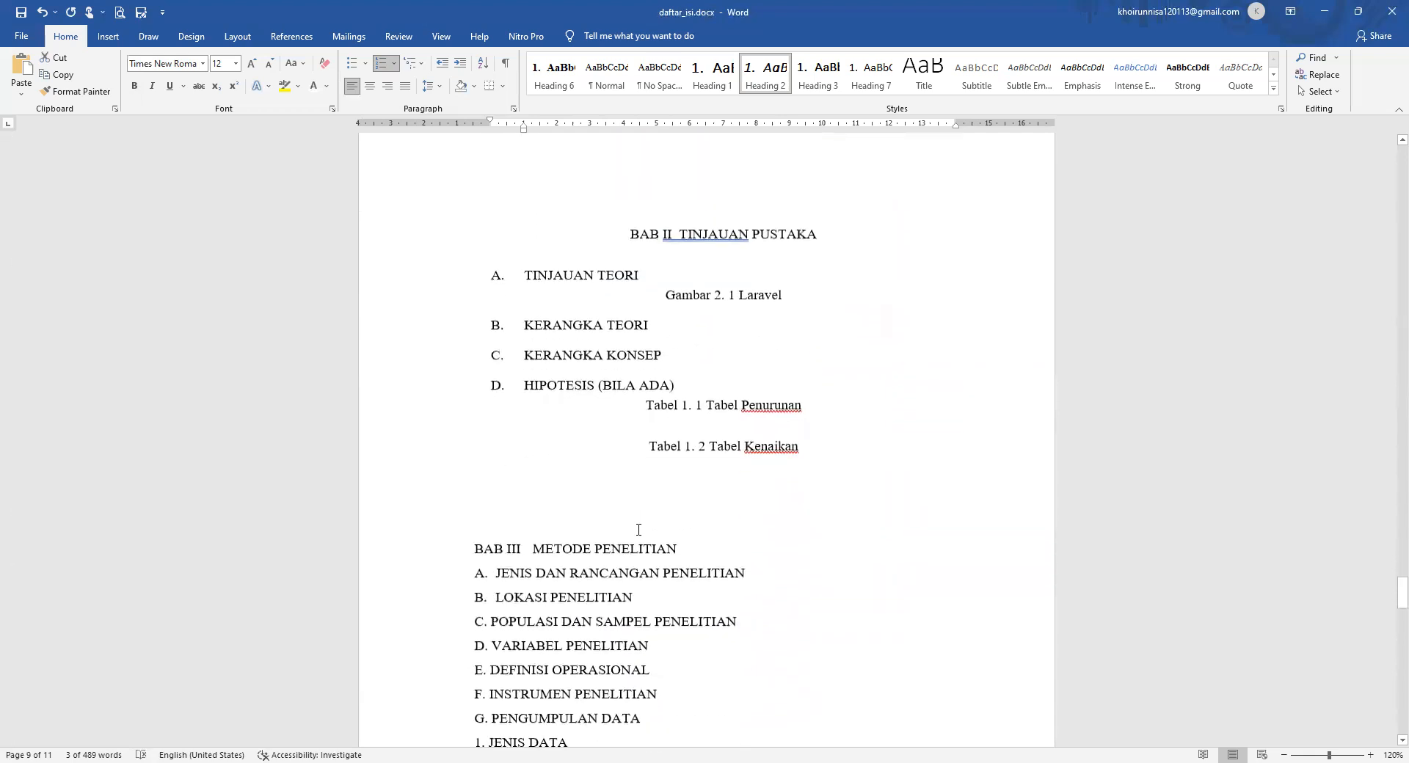
scroll(638, 529, down, 3)
click(647, 448)
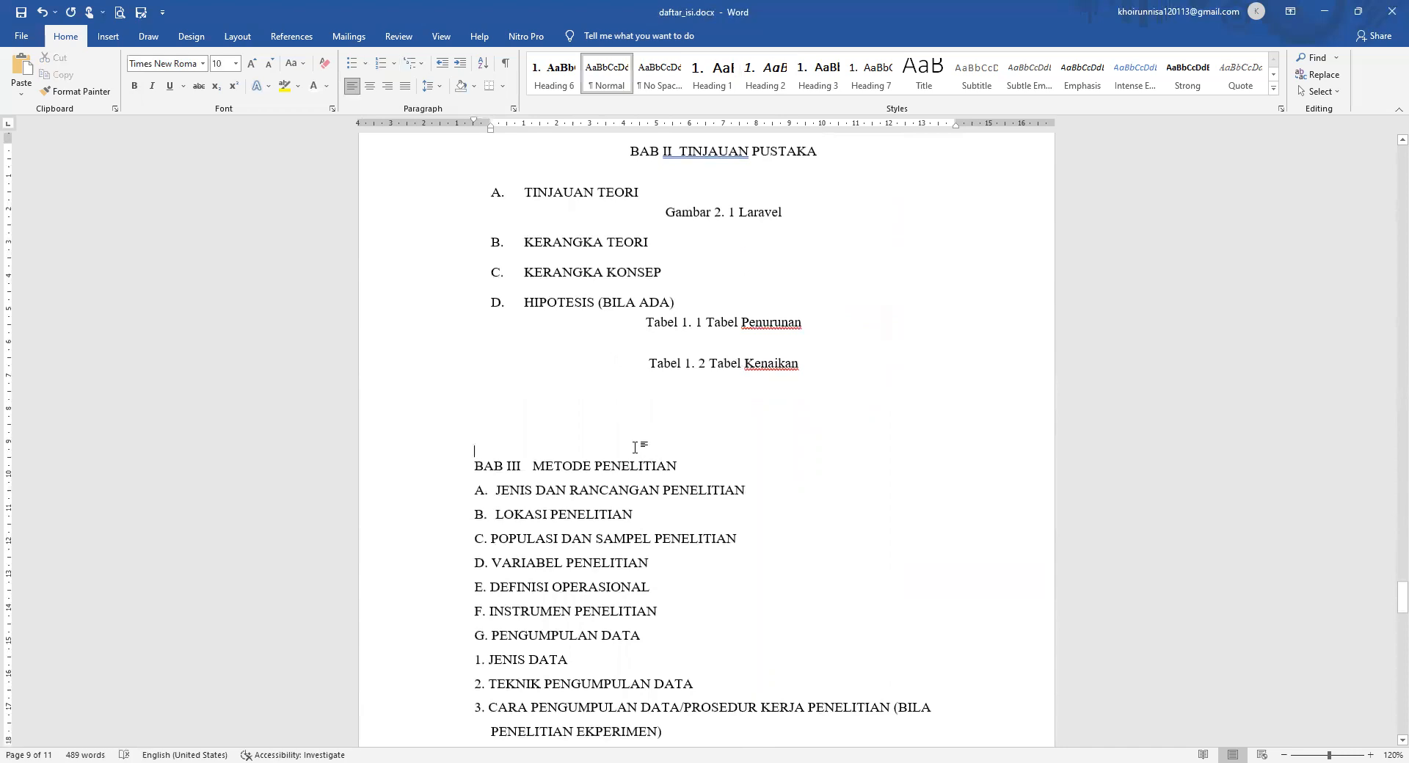
key(Return)
key(Return)
key(Return)
key(Return)
key(Return)
key(Return)
key(Return)
key(Return)
key(Return)
key(Return)
key(Return)
key(Return)
key(Return)
key(Return)
key(Return)
key(Return)
key(Return)
key(Return)
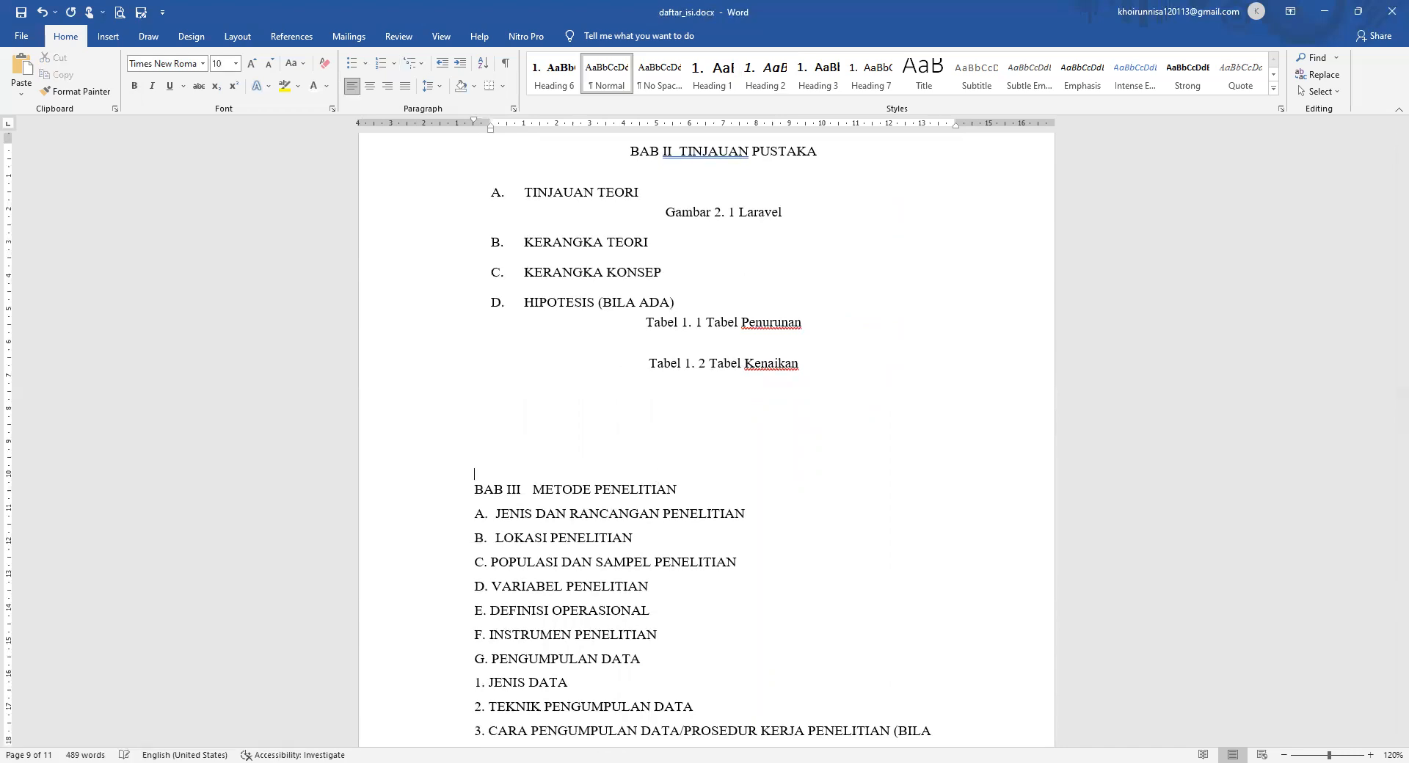
key(Return)
key(Return)
key(Return)
key(Return)
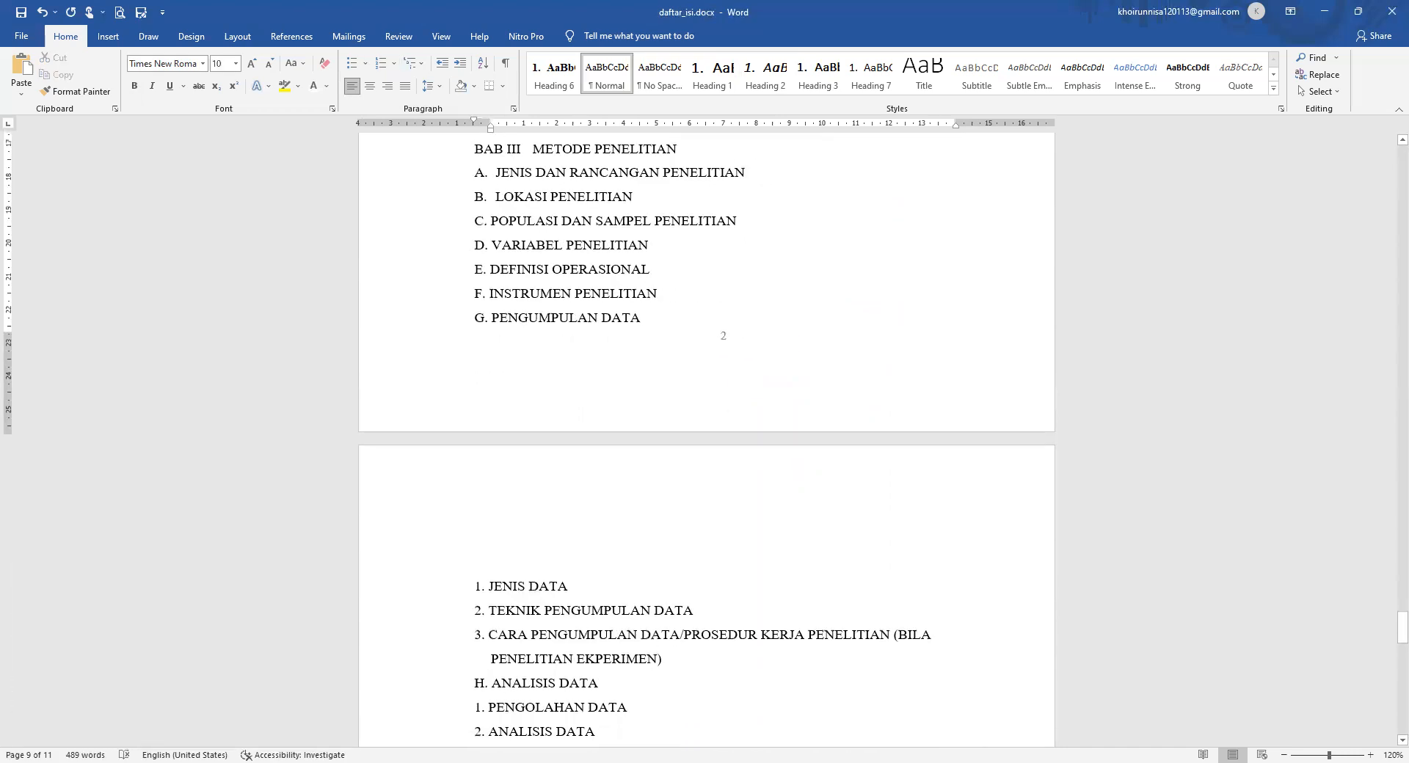
key(Return)
key(Return)
key(Return)
key(Return)
key(Return)
key(Return)
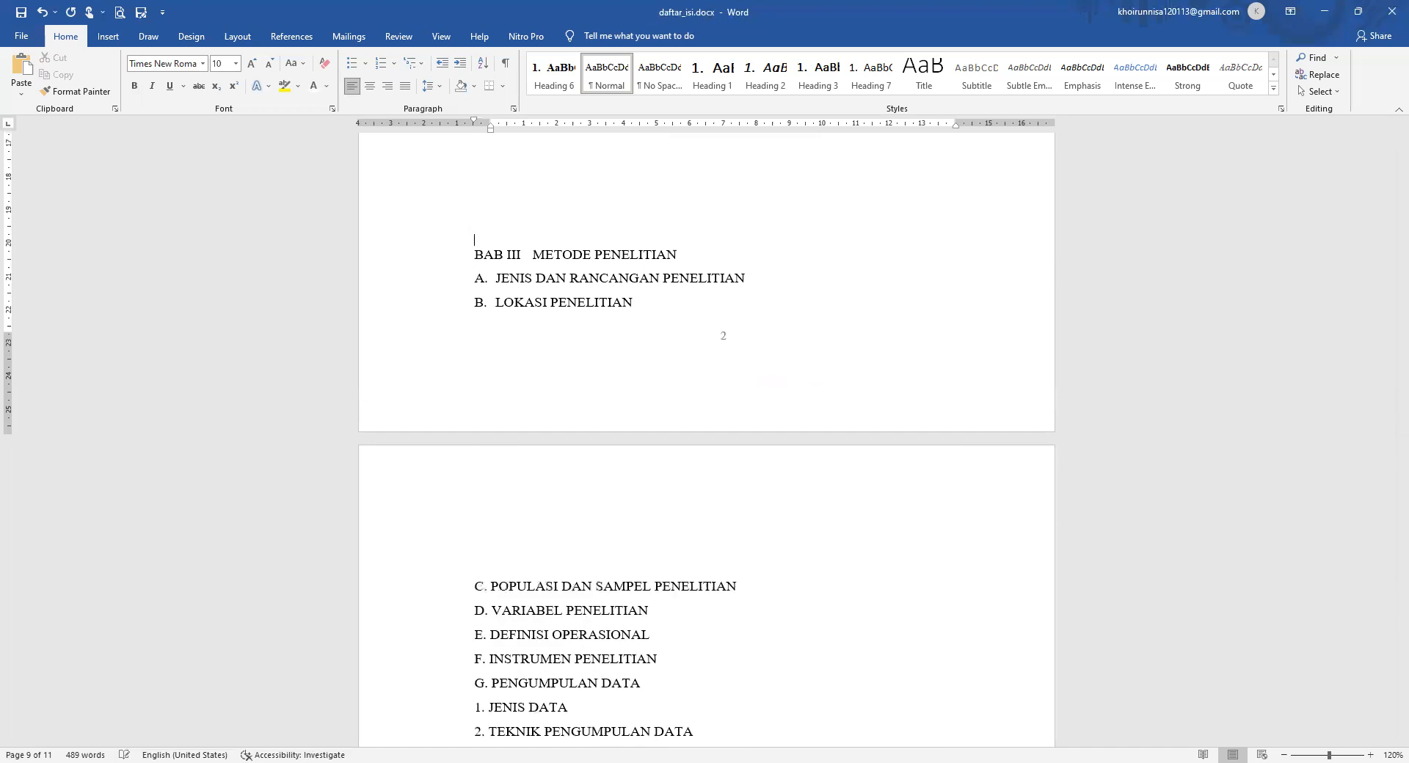
key(Return)
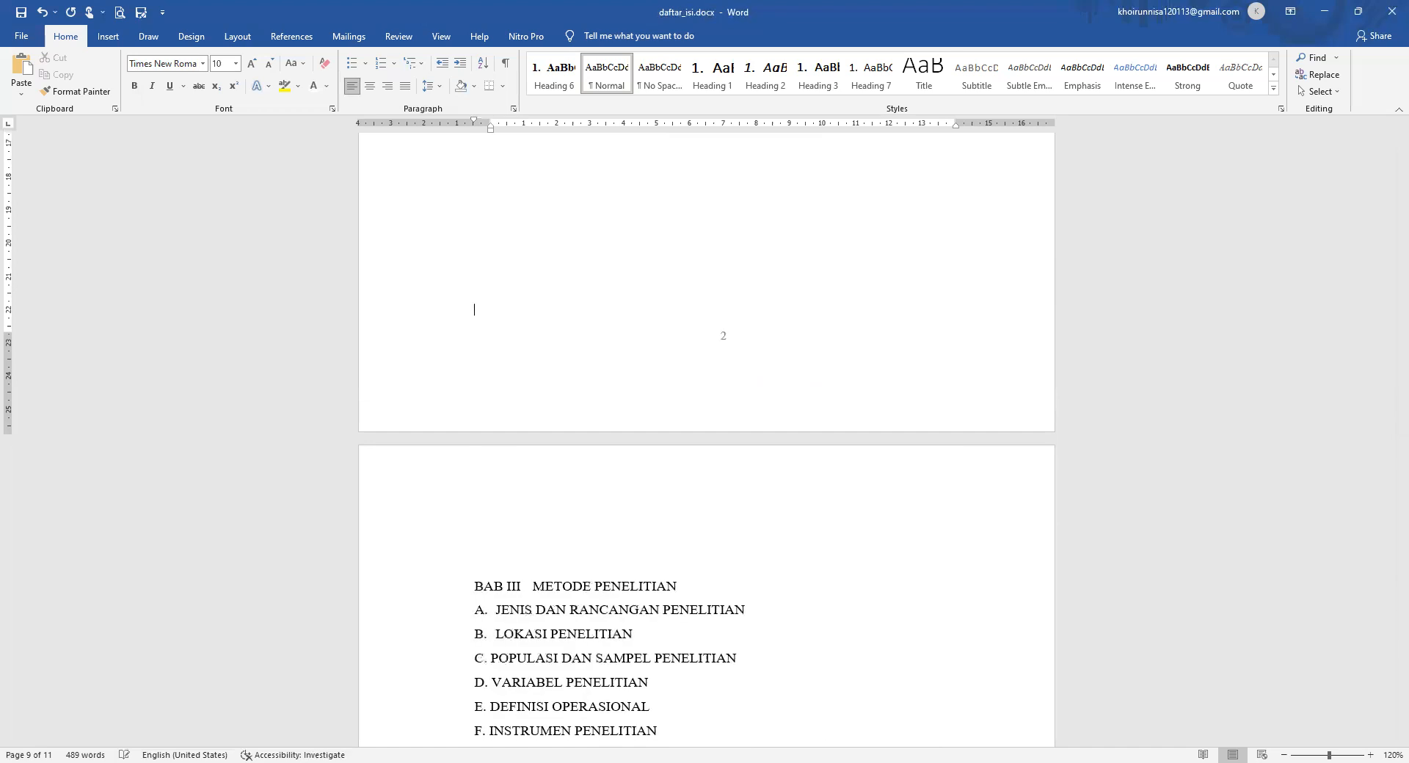
Apply the Heading 1 style to the BAB III METODE PENELITIAN title and remove its automatic numbering.
drag(681, 581, 479, 581)
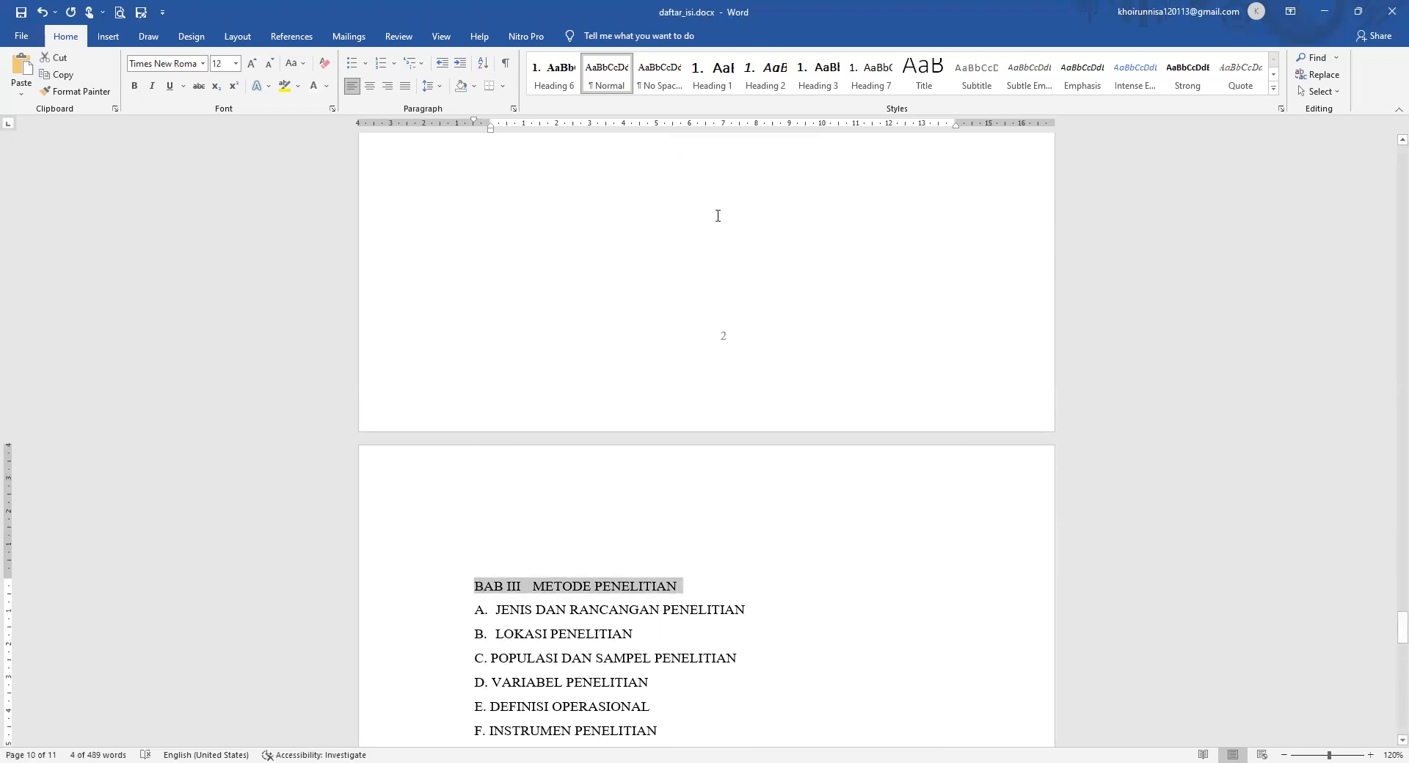
click(715, 82)
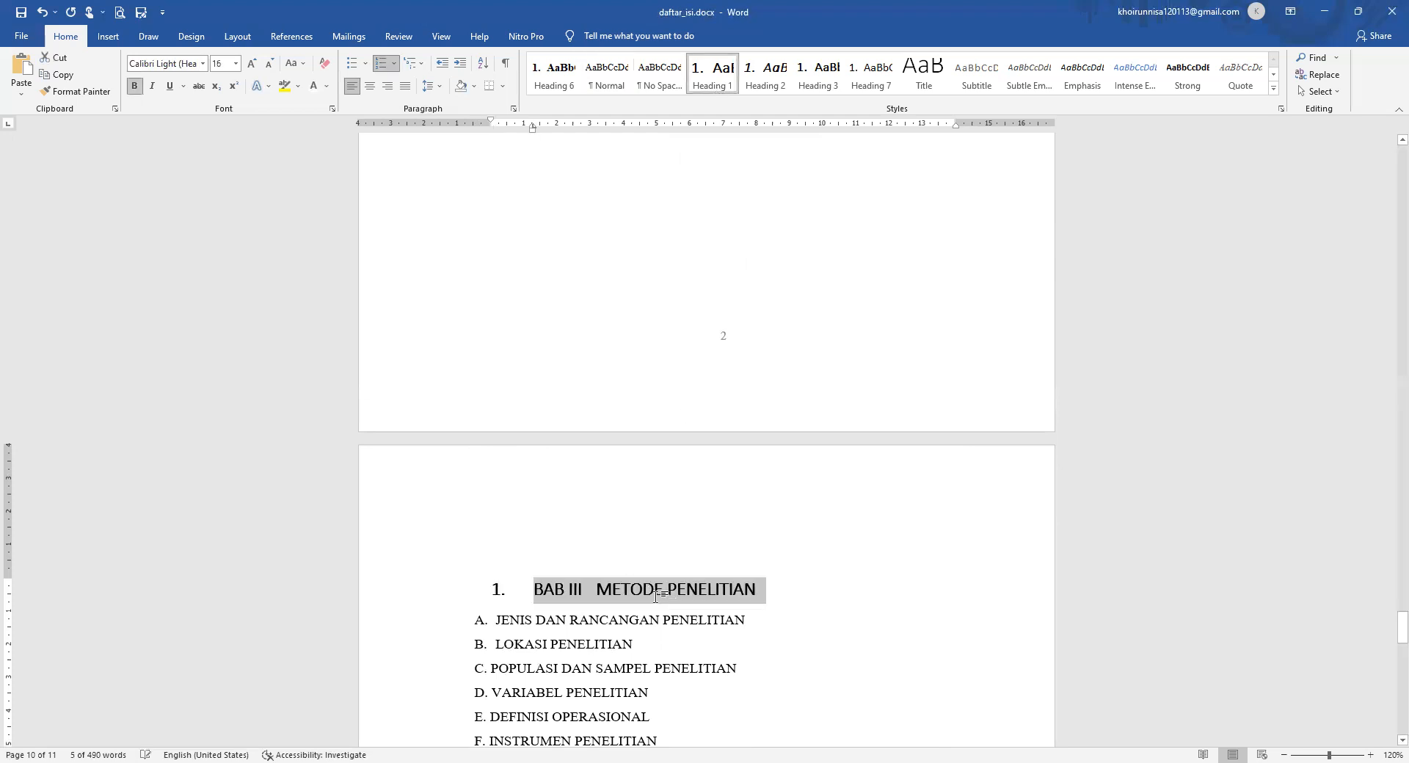
click(380, 63)
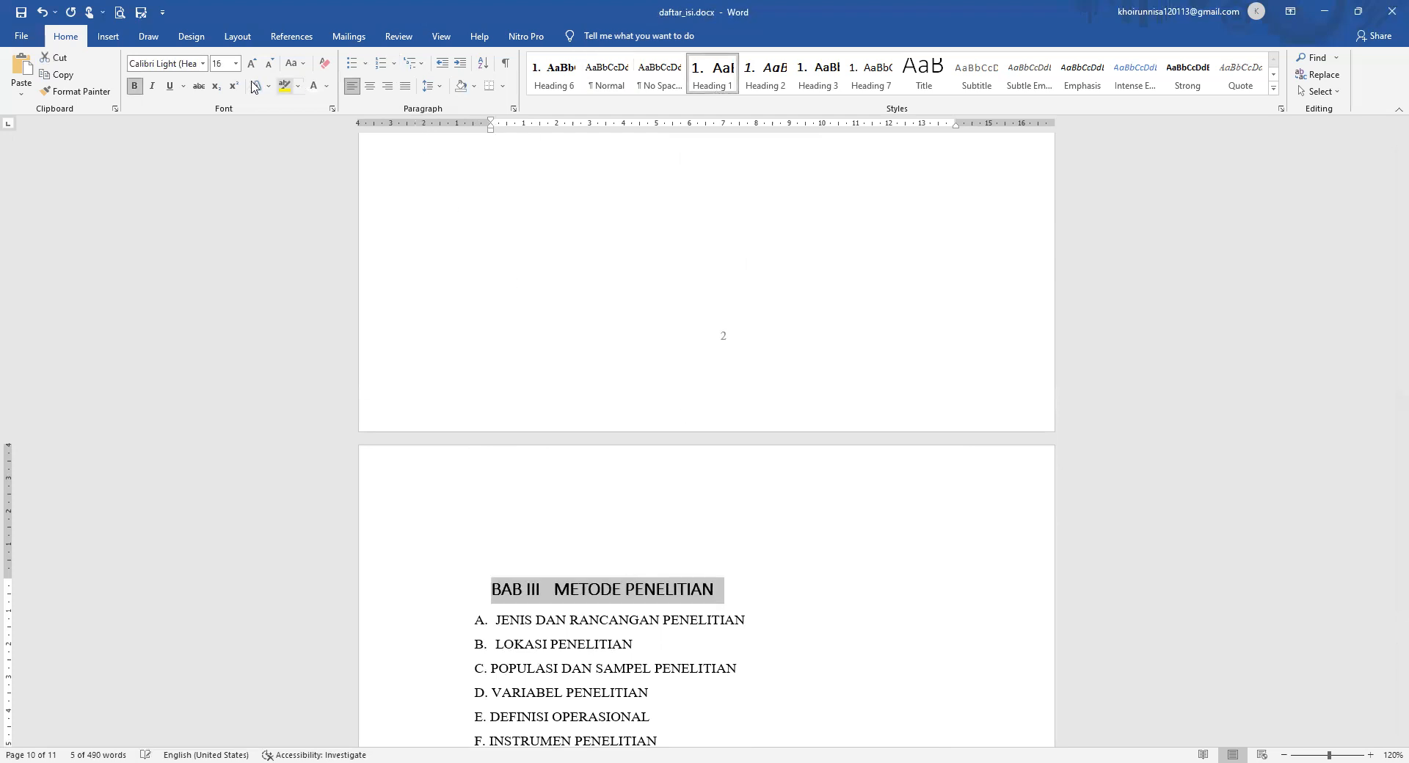
Format the BAB III METODE PENELITIAN heading in Times New Roman, 12 pt, and centre it.
click(173, 66)
text(Times New Roman)
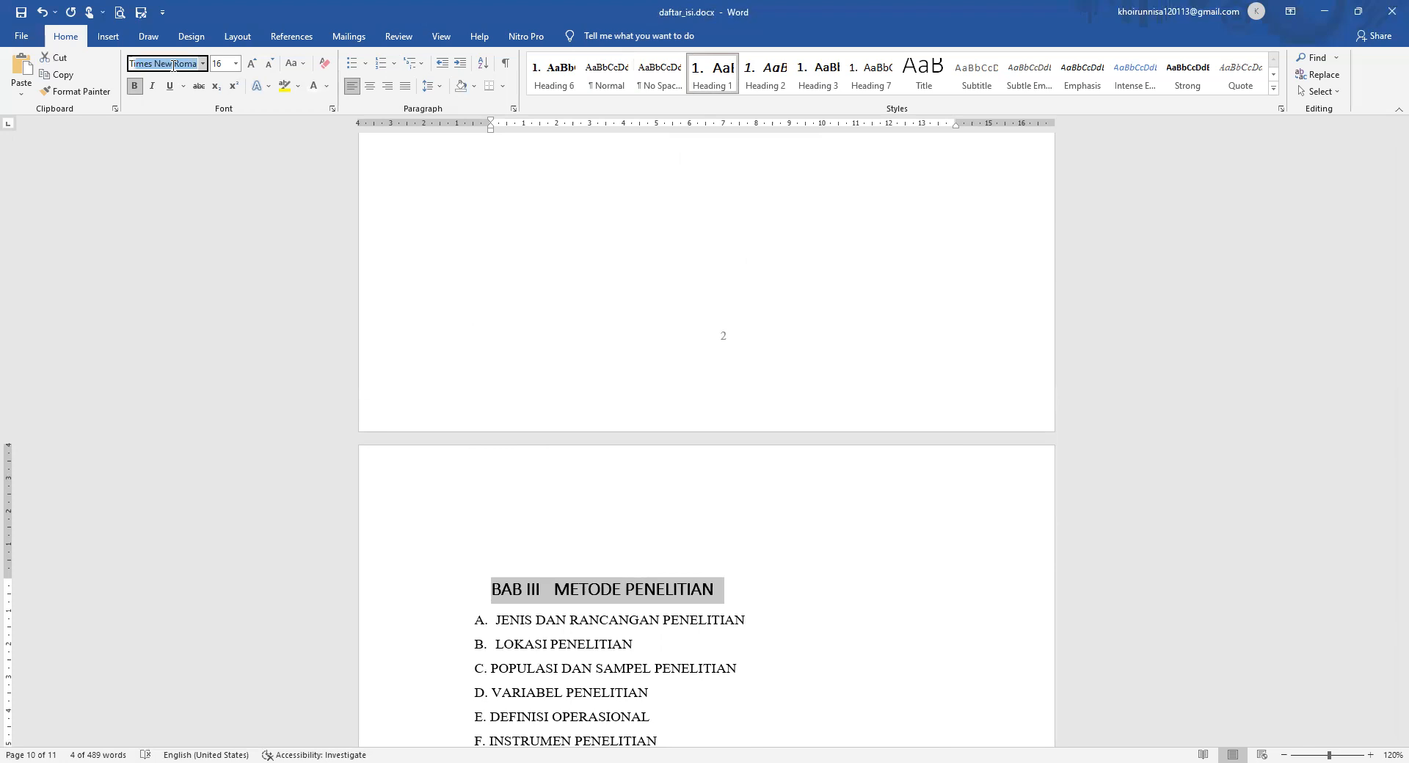
key(Return)
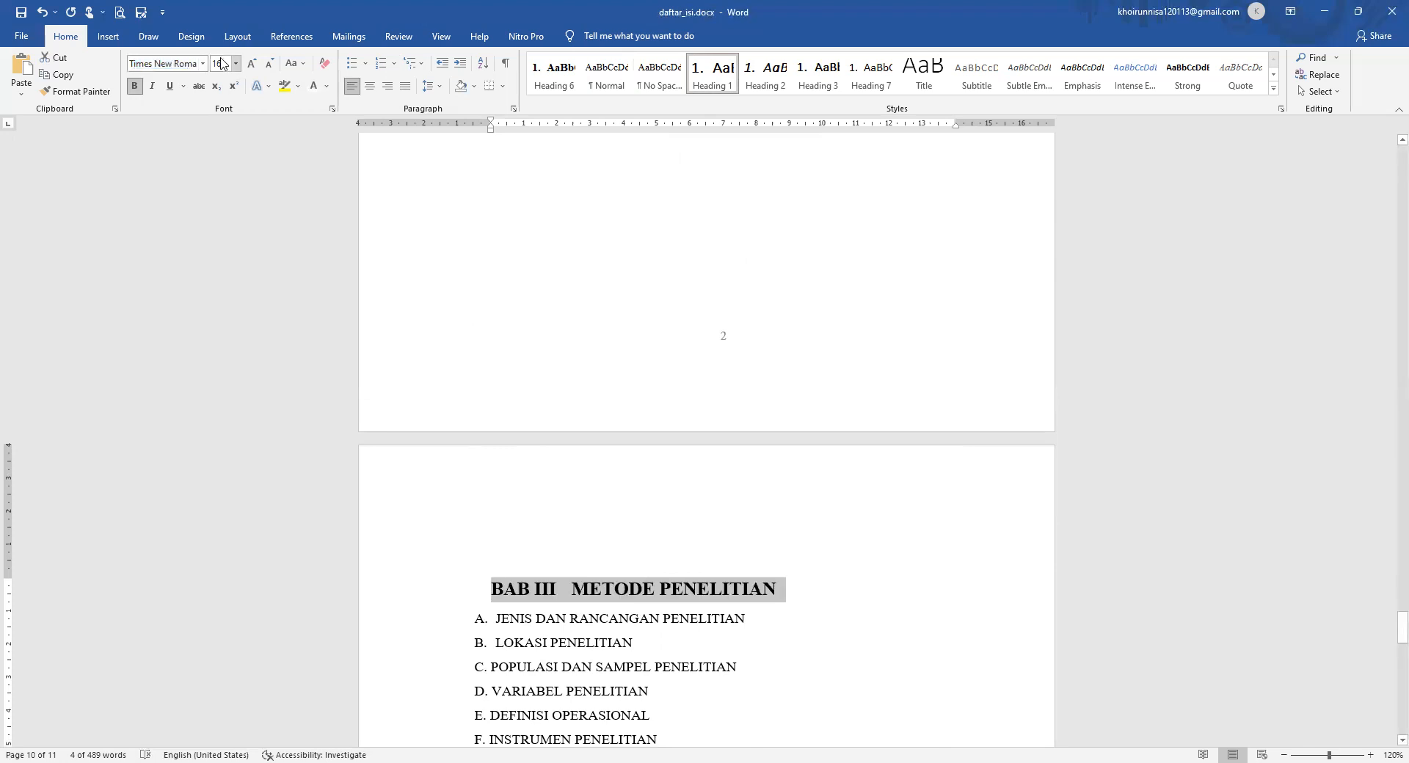
click(220, 63)
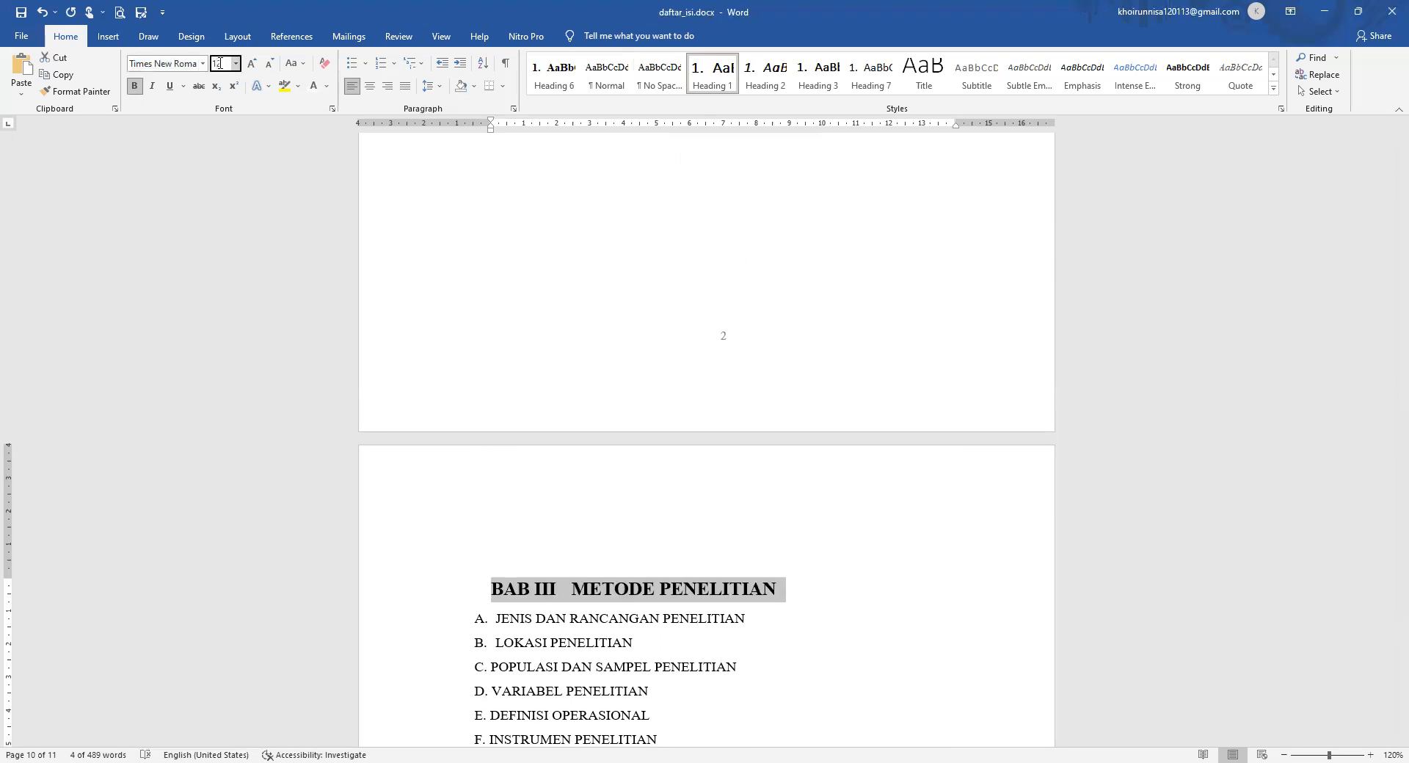
text(12)
key(Return)
key(ctrl+e)
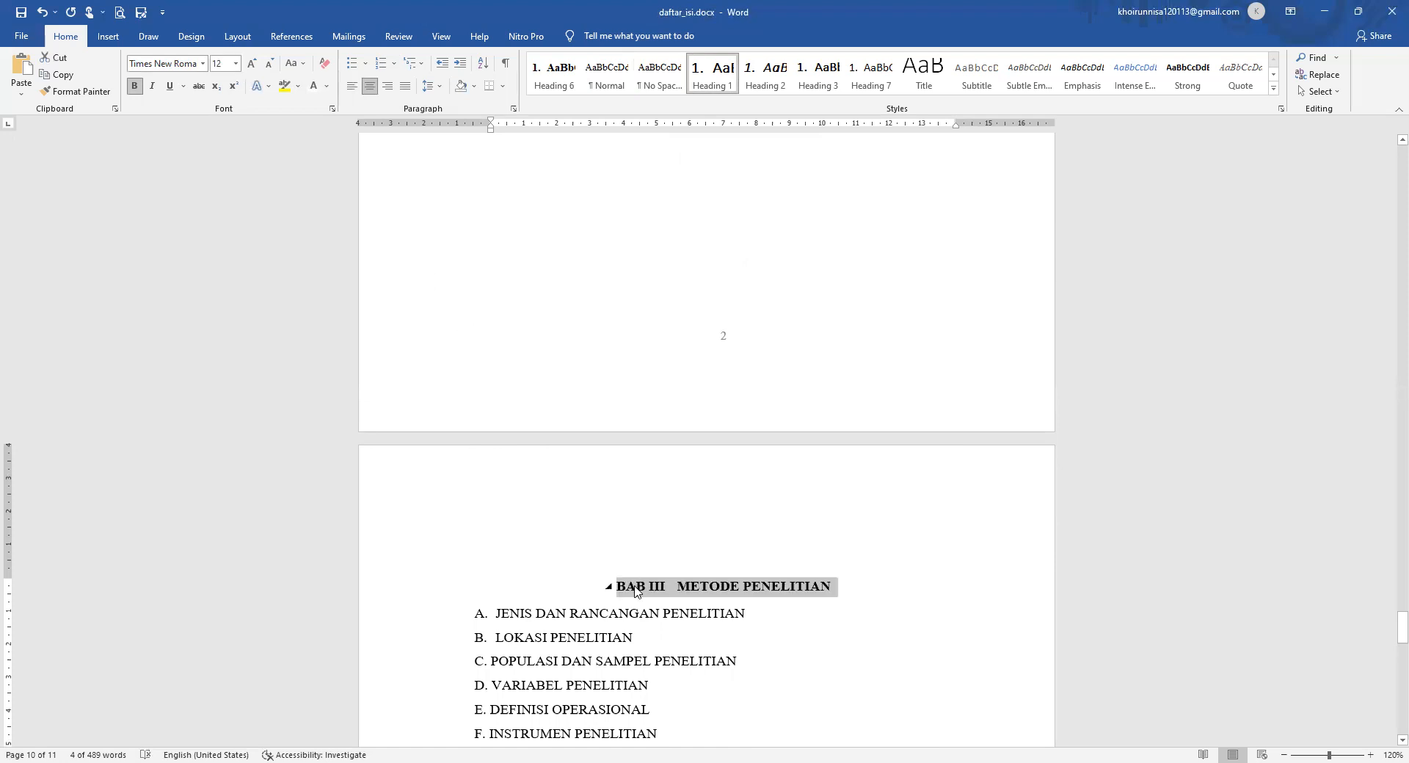
click(676, 584)
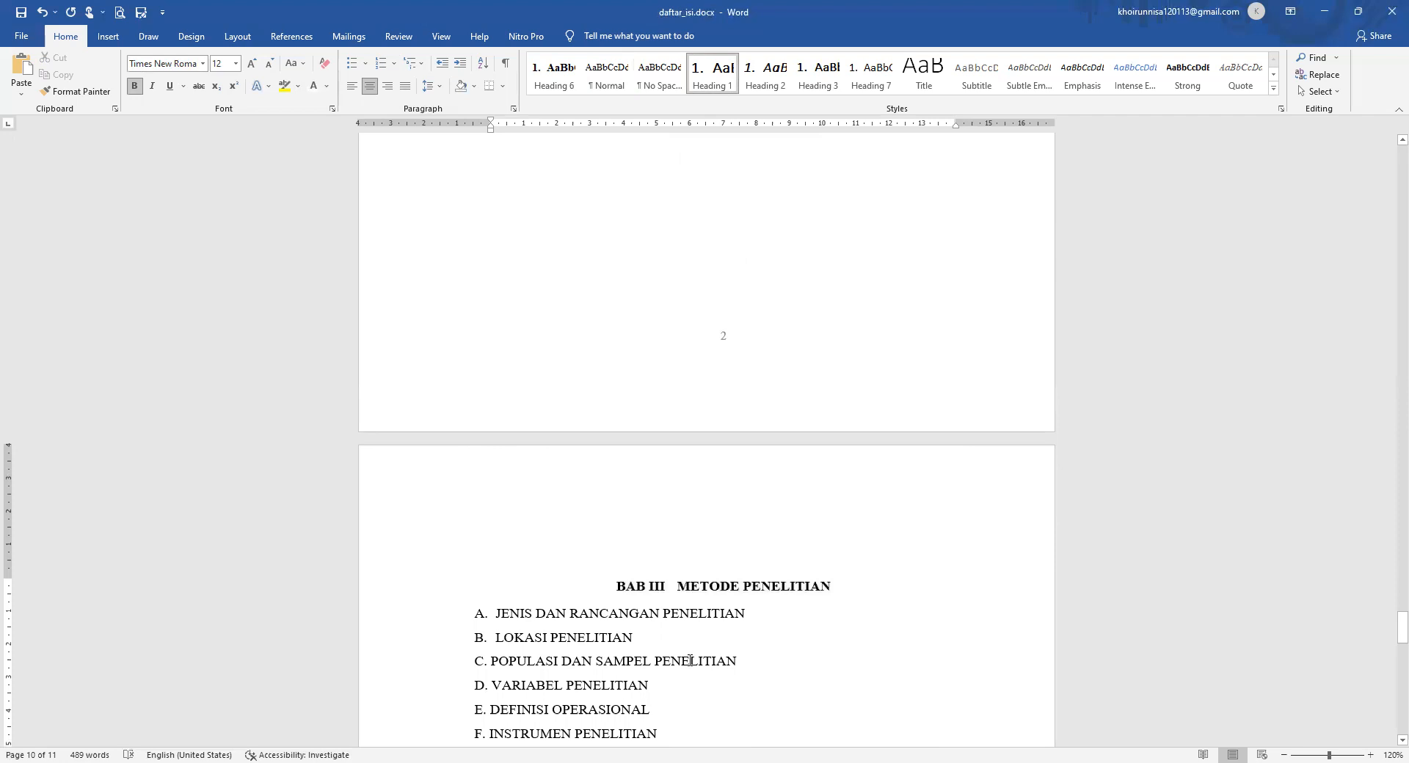
Delete the H. ANALISIS DATA line and its two sub-items, PENGOLAHAN DATA and ANALISIS DATA, from BAB III.
scroll(689, 660, down, 3)
click(652, 540)
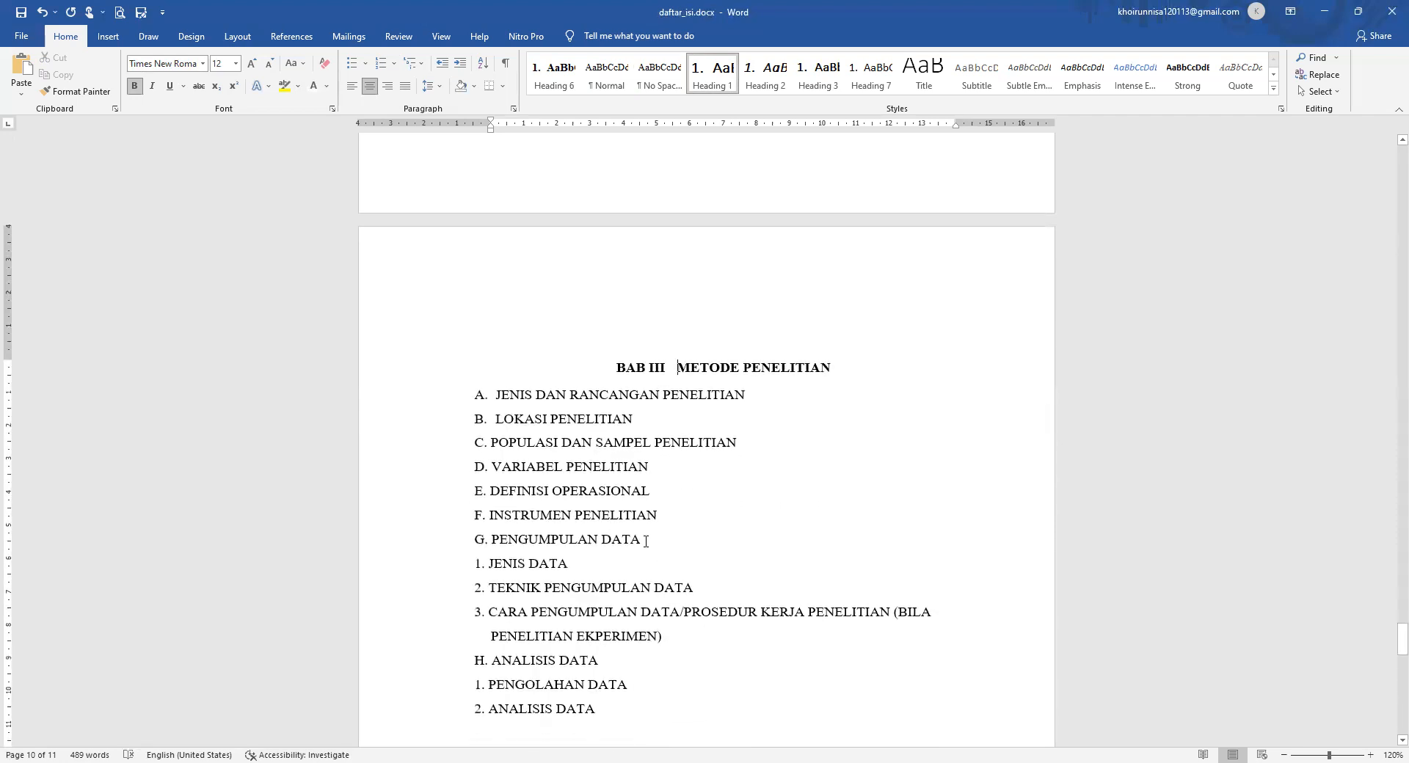
click(606, 660)
drag(602, 712, 472, 661)
key(Delete)
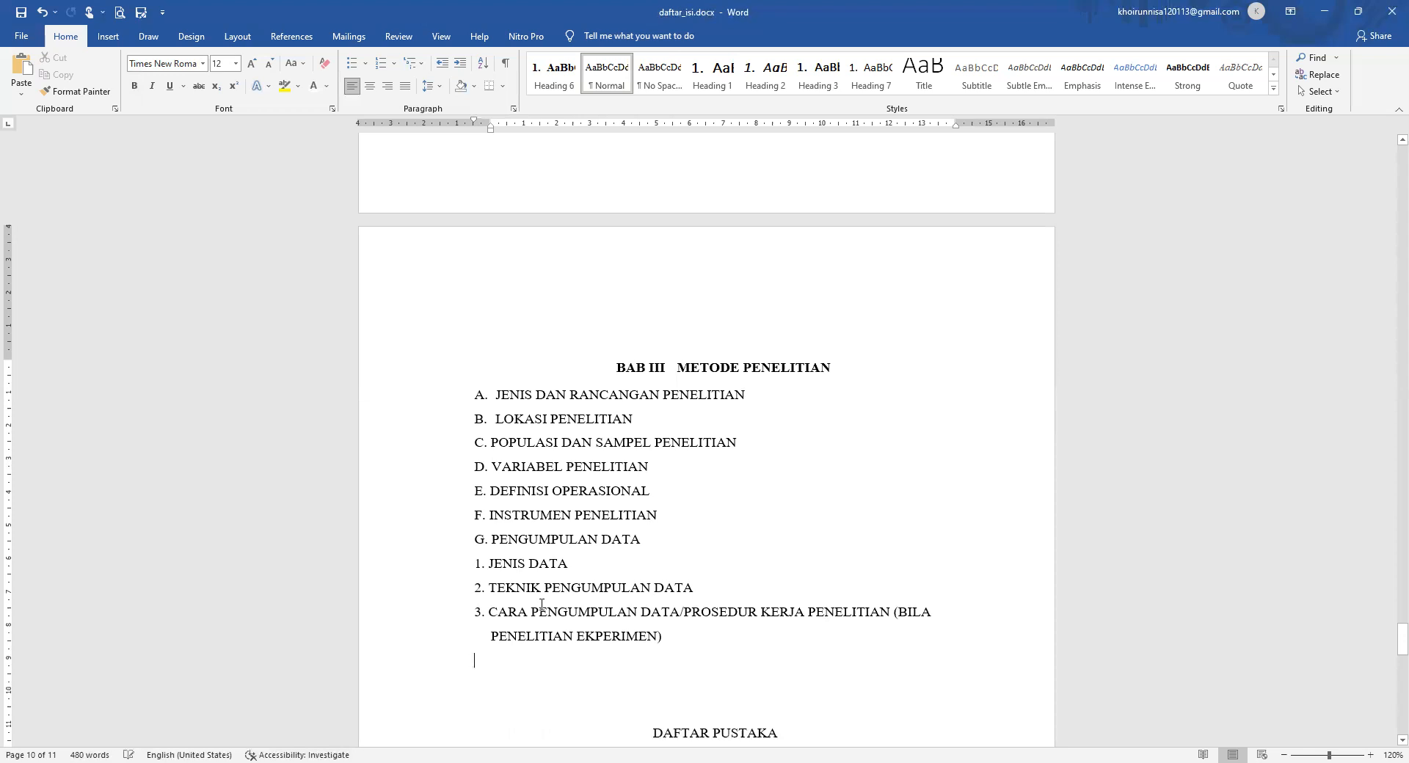
click(618, 368)
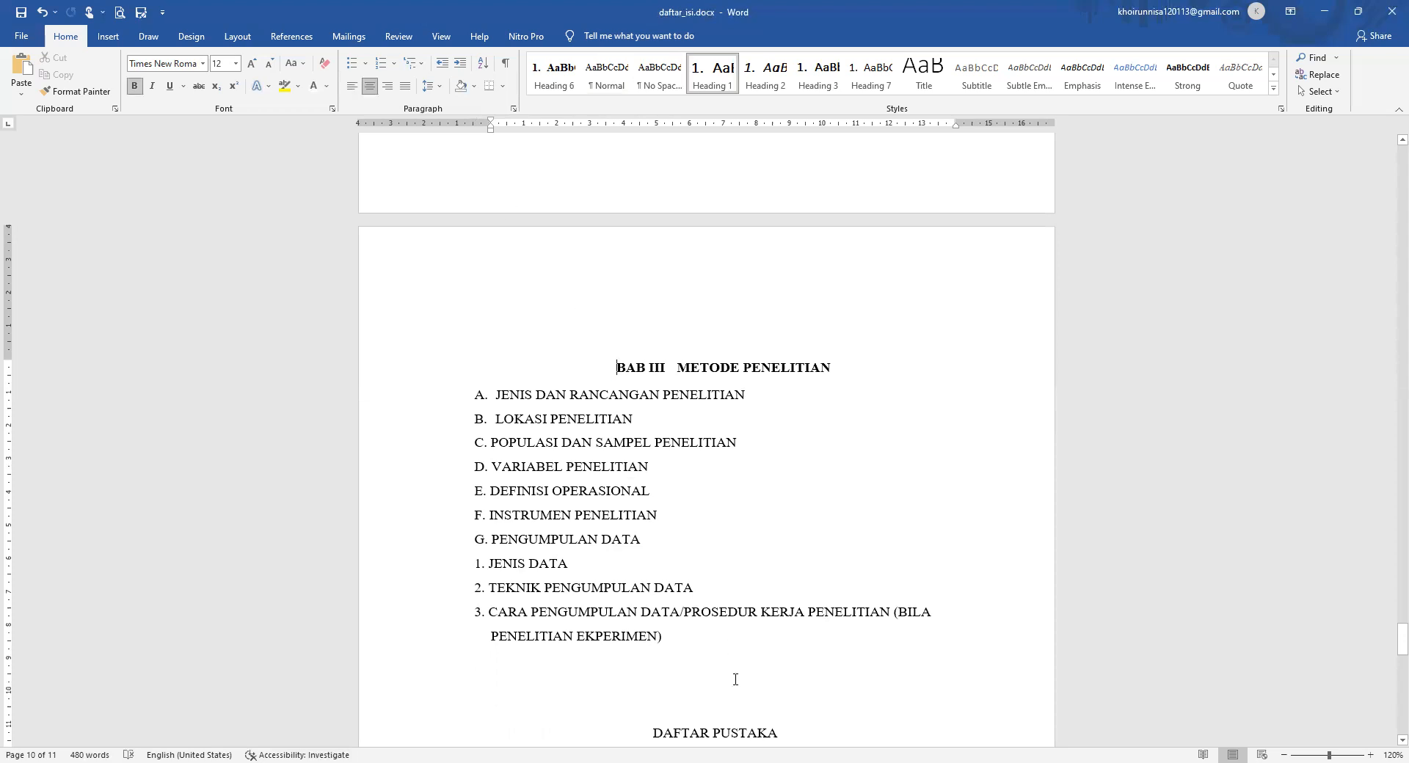
scroll(735, 679, down, 5)
scroll(735, 677, up, 7)
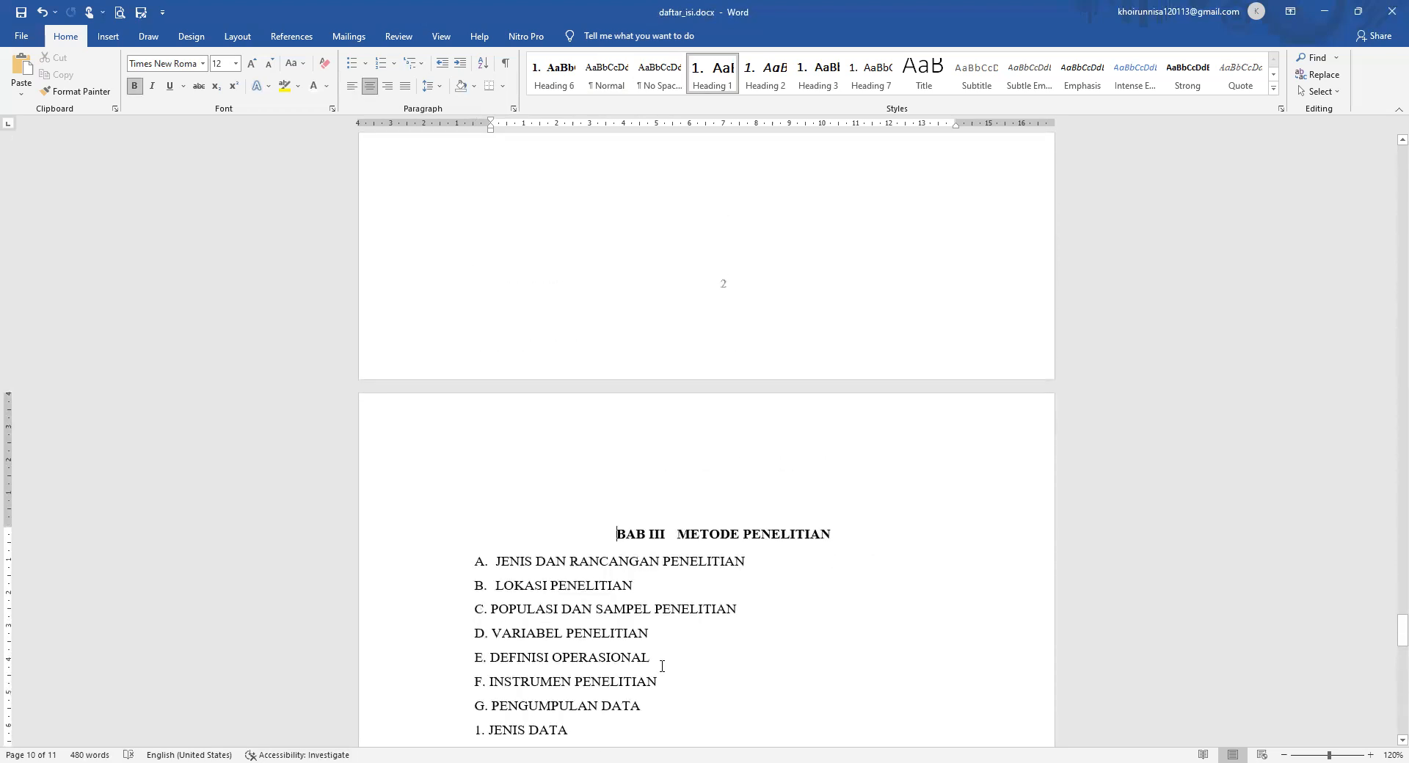
Convert the typed letters of items A to G under BAB III to automatic A., B., C. numbering and apply the Heading 2 style.
scroll(647, 606, down, 2)
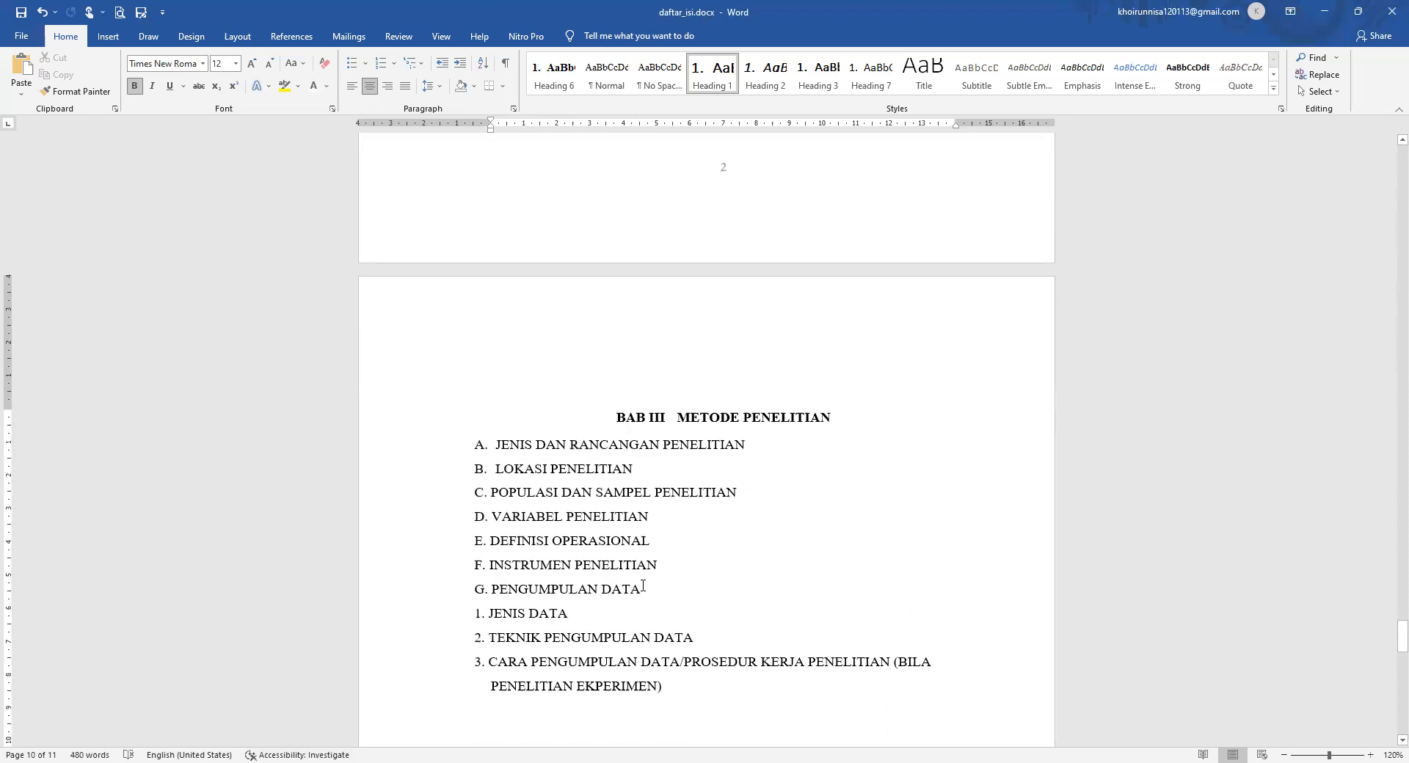
drag(644, 589, 469, 452)
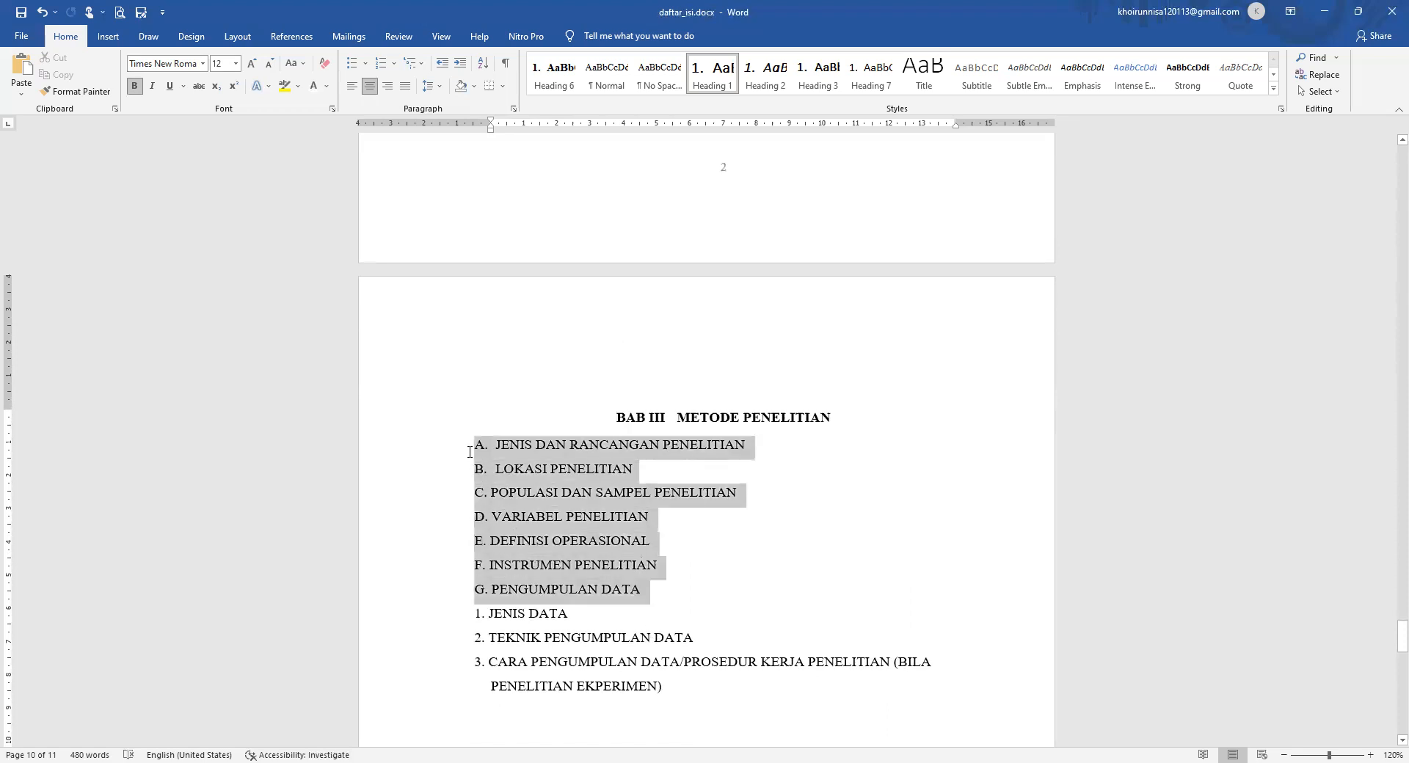
click(393, 64)
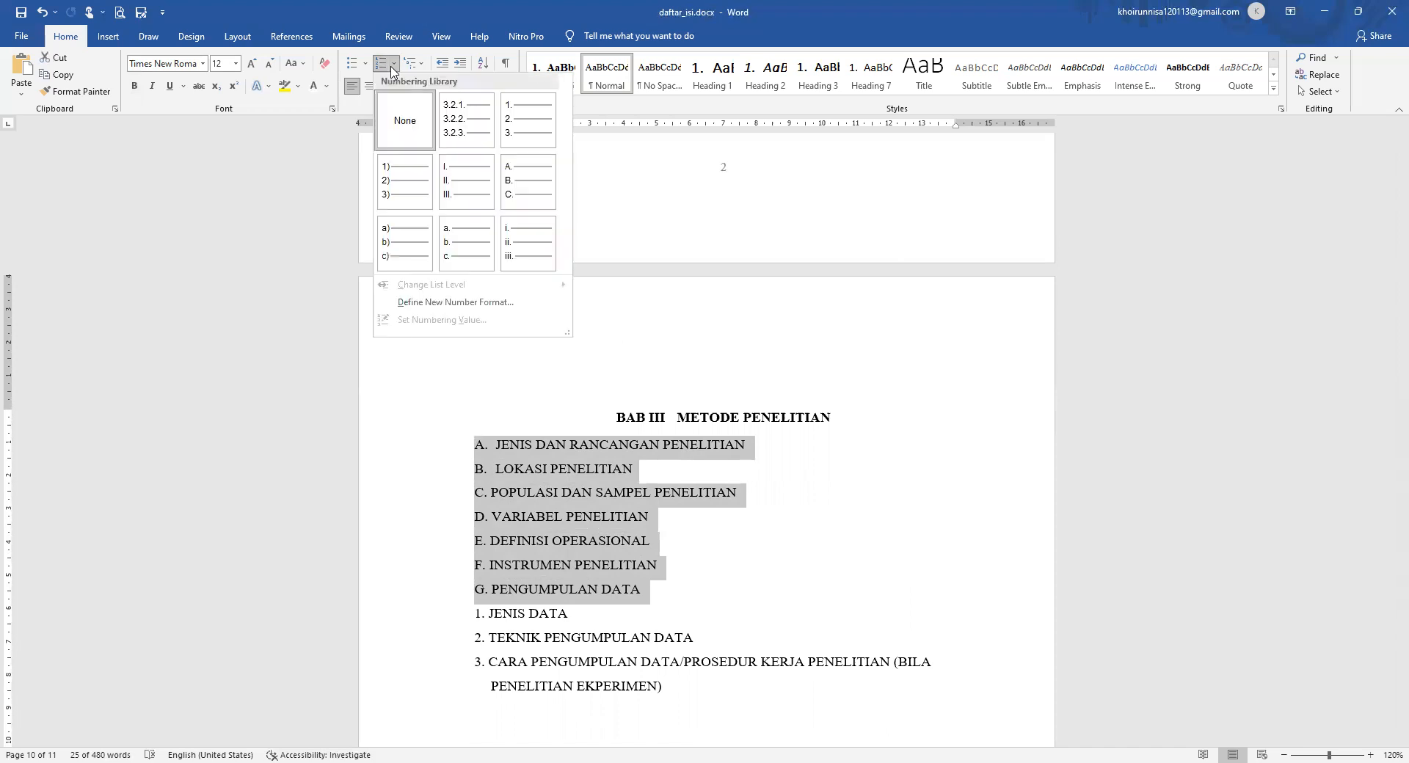
click(508, 175)
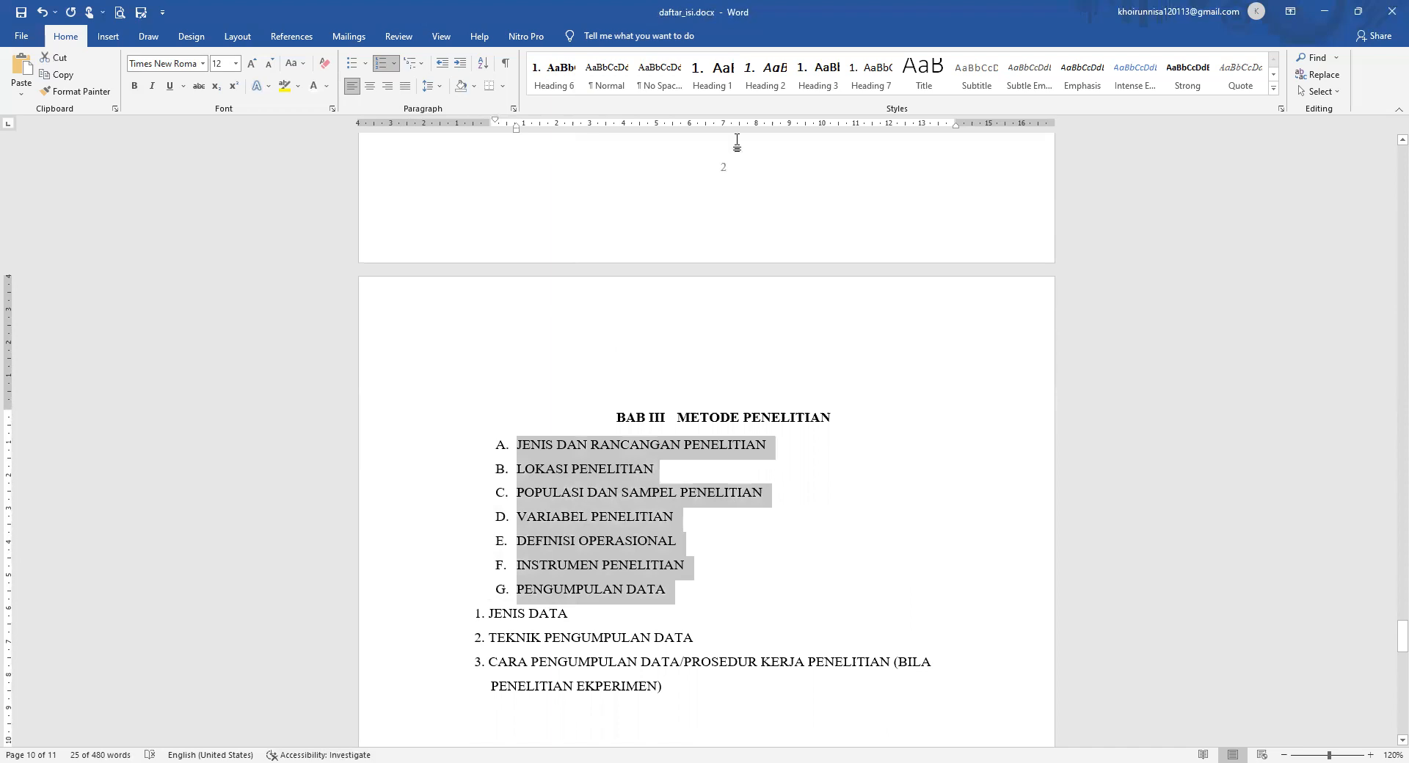
click(766, 82)
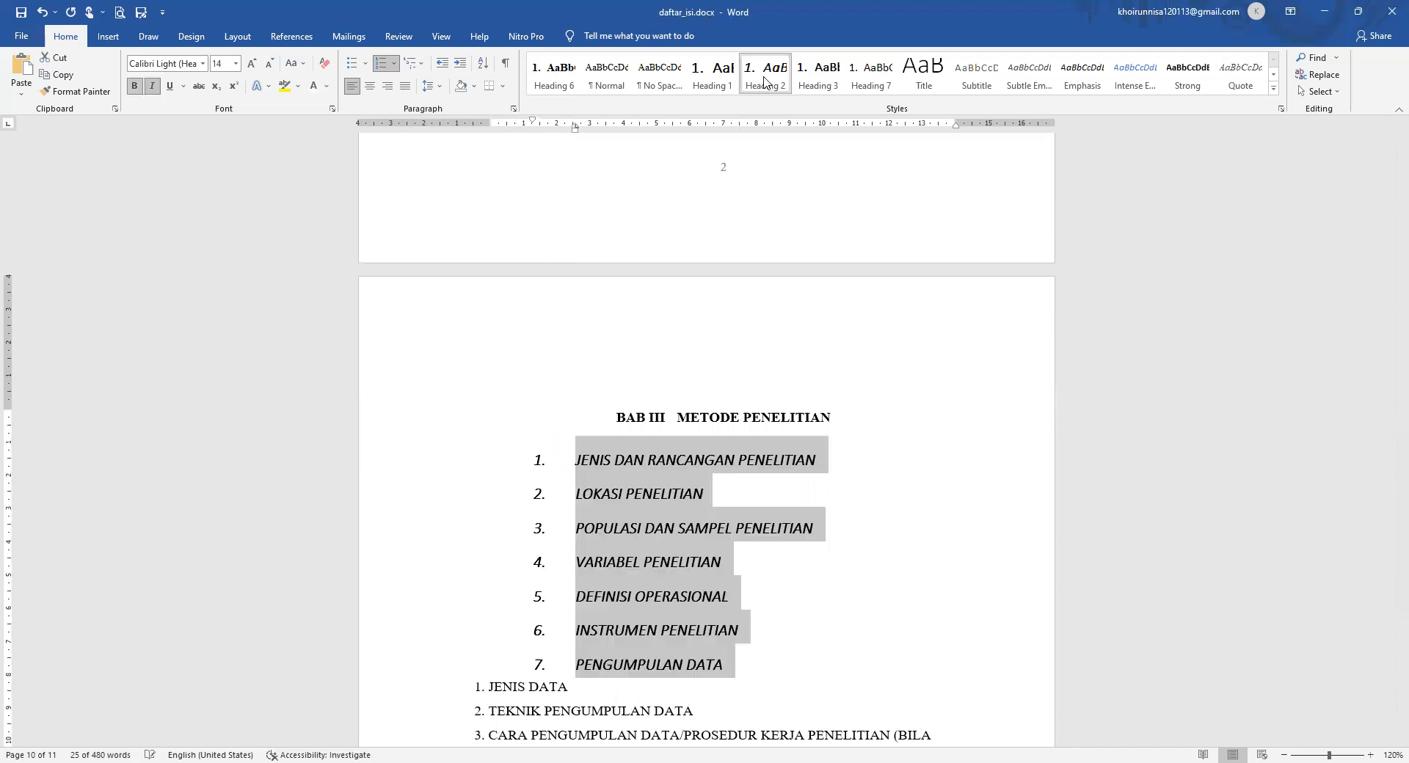
Format the seven BAB III subheadings in Times New Roman, 12 pt, without italics.
click(186, 64)
text(Times New Roman)
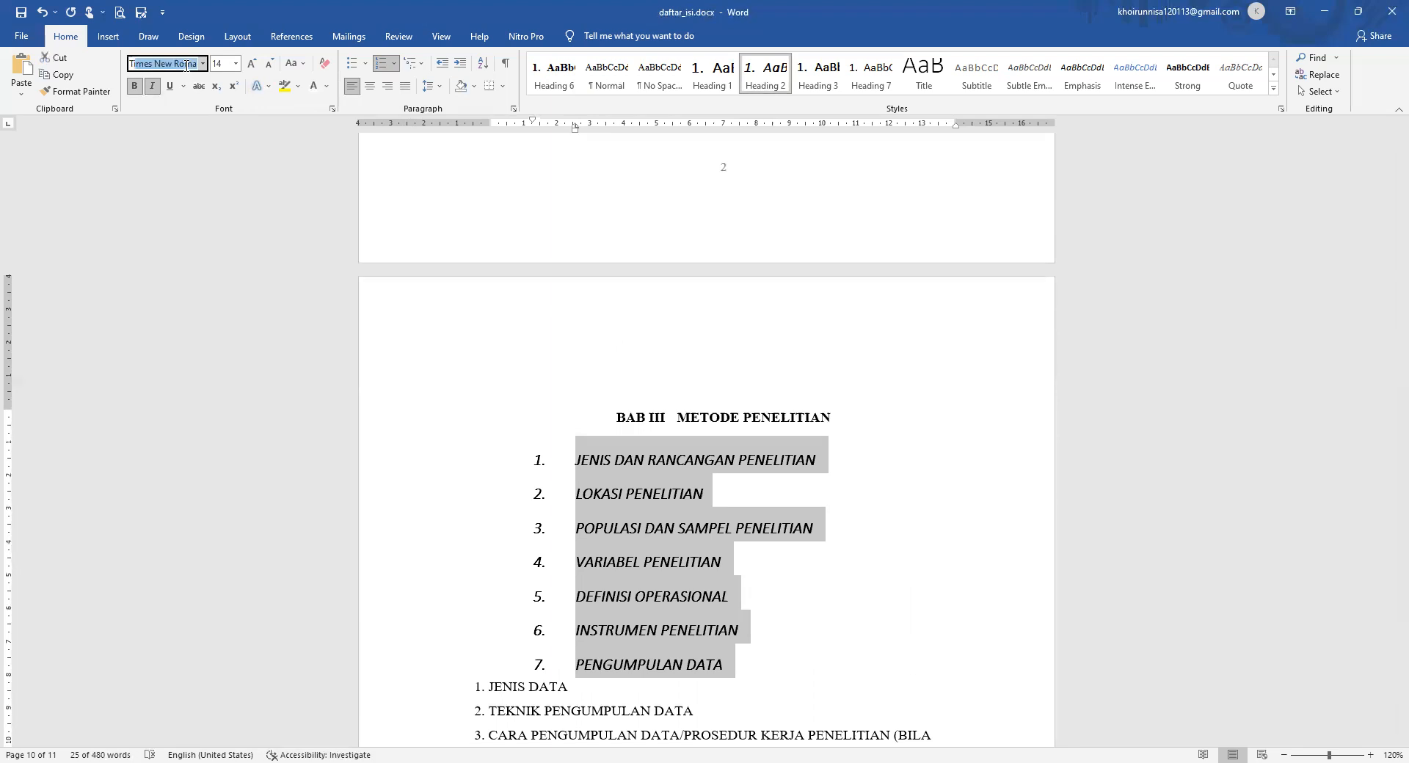
key(Return)
click(153, 87)
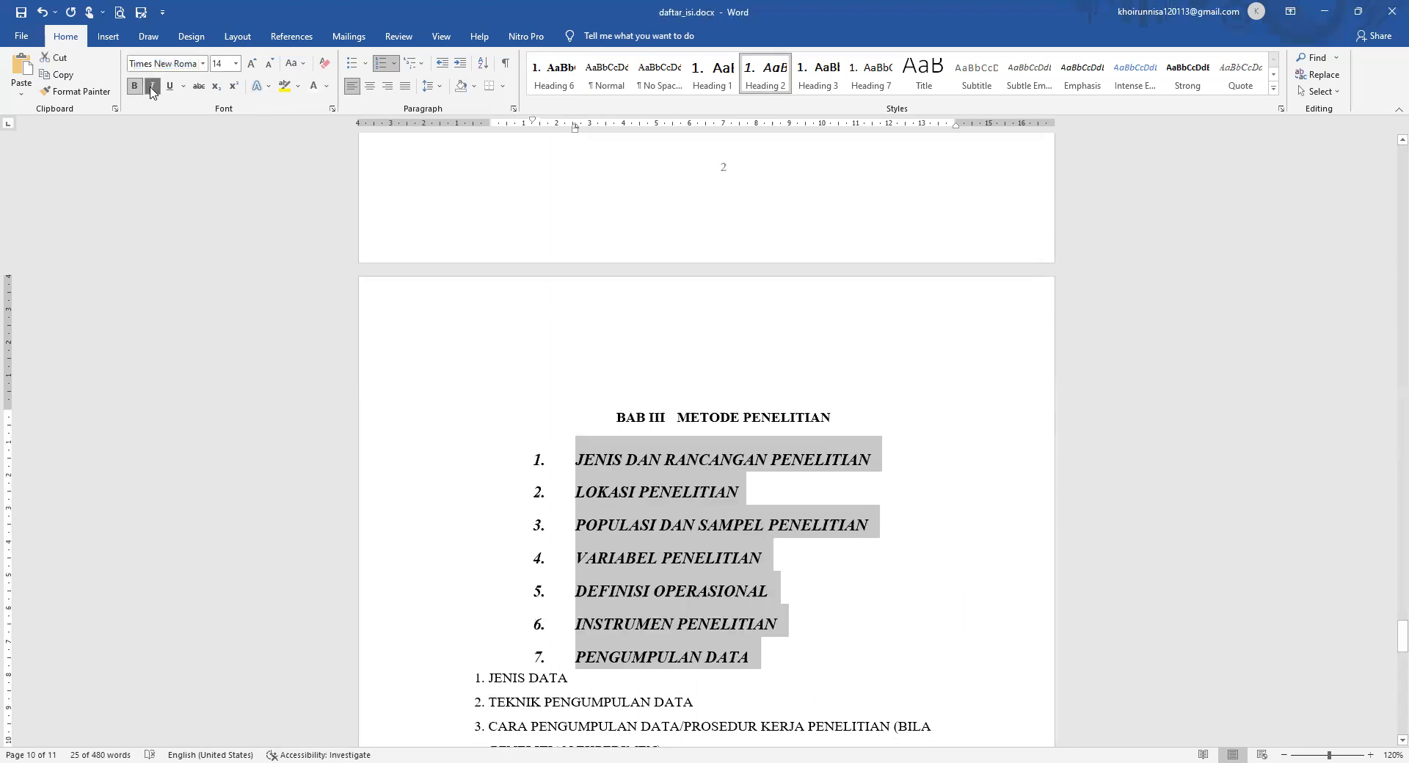
click(218, 64)
text(12)
key(Return)
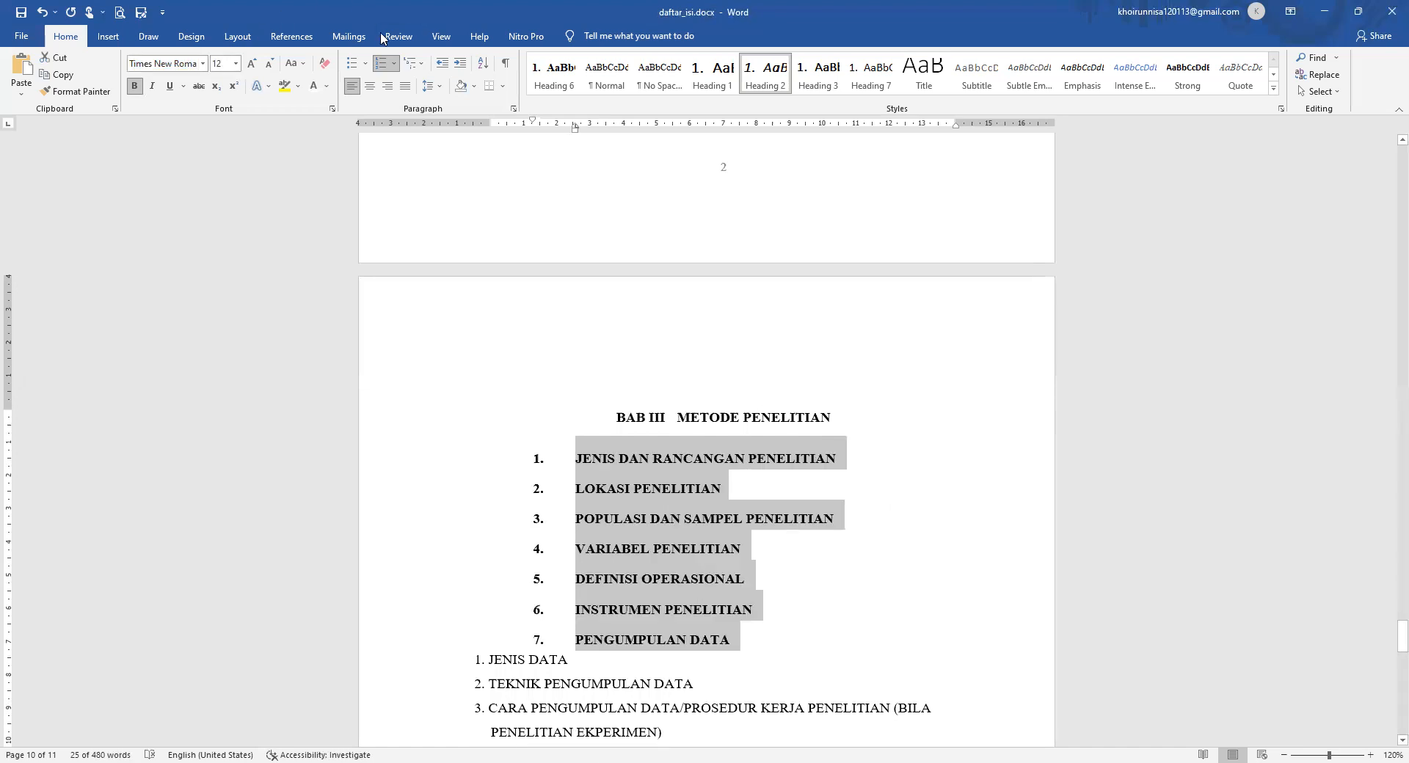
Number the BAB III subheadings A. to G. again and clear all their tab stops.
click(387, 119)
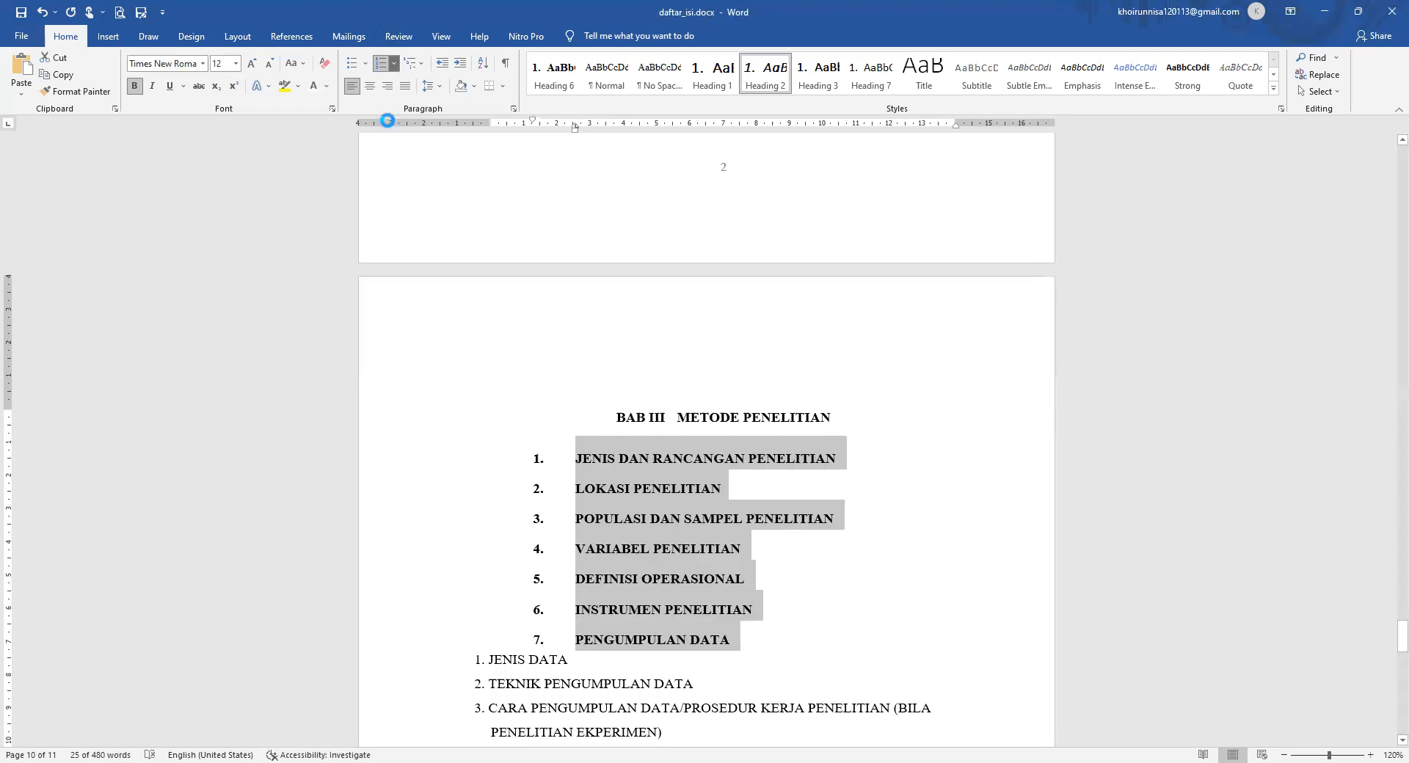
double_click(575, 129)
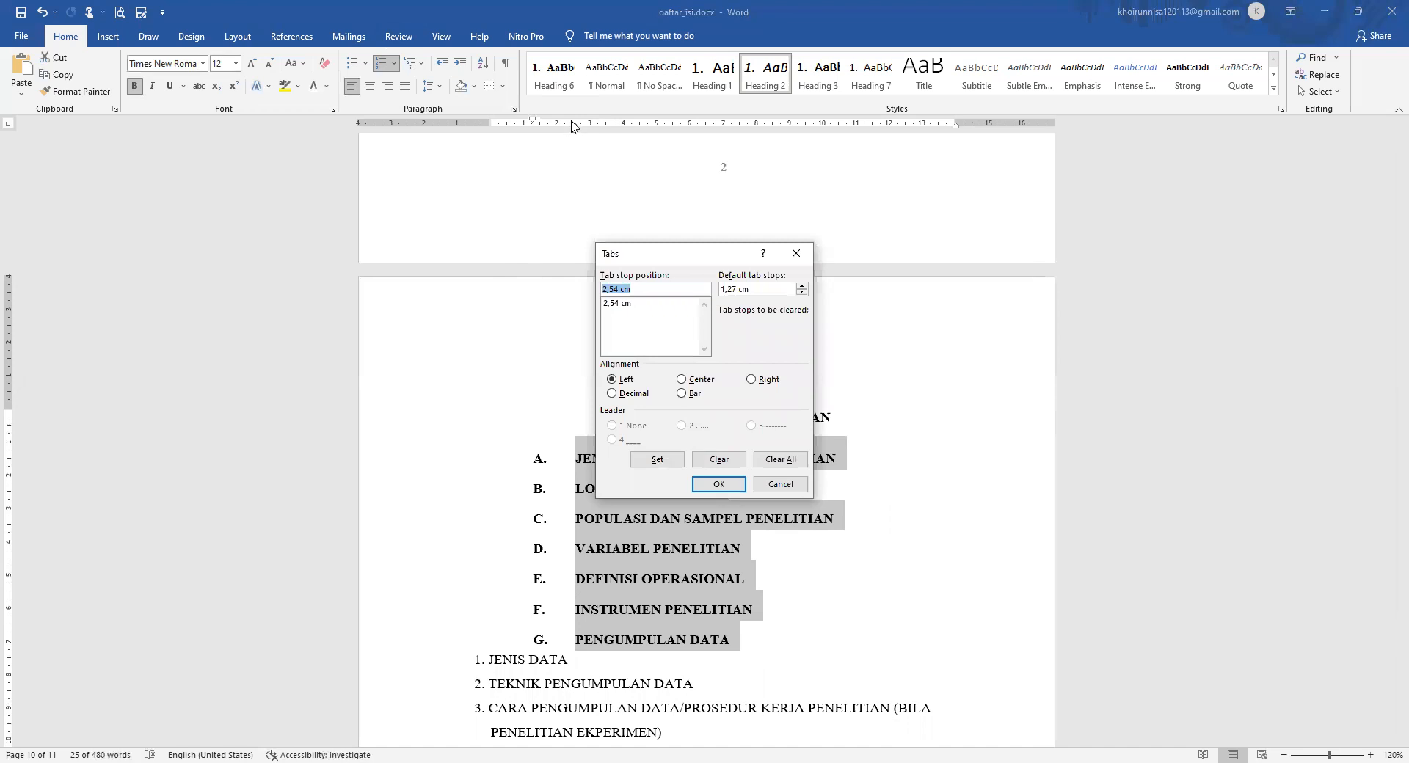
click(771, 461)
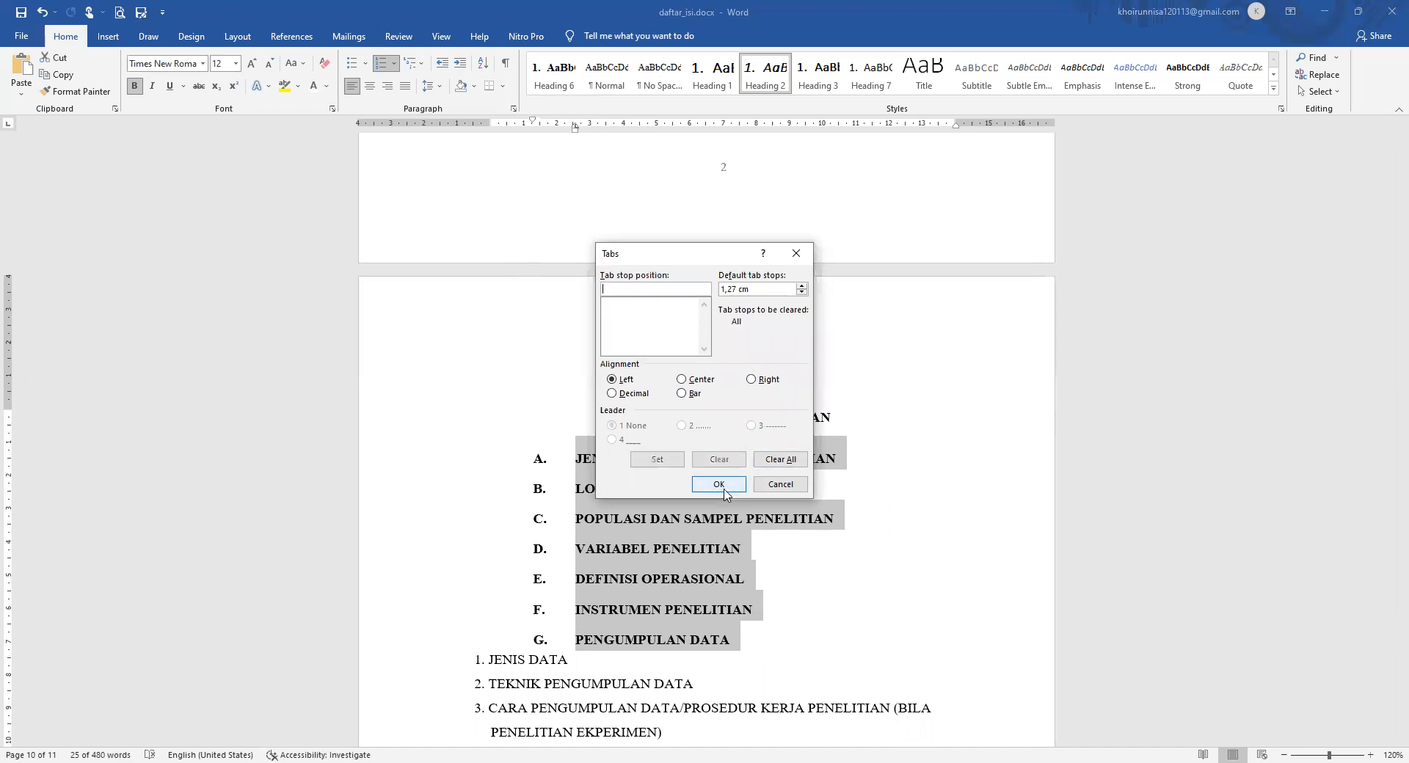
key(Return)
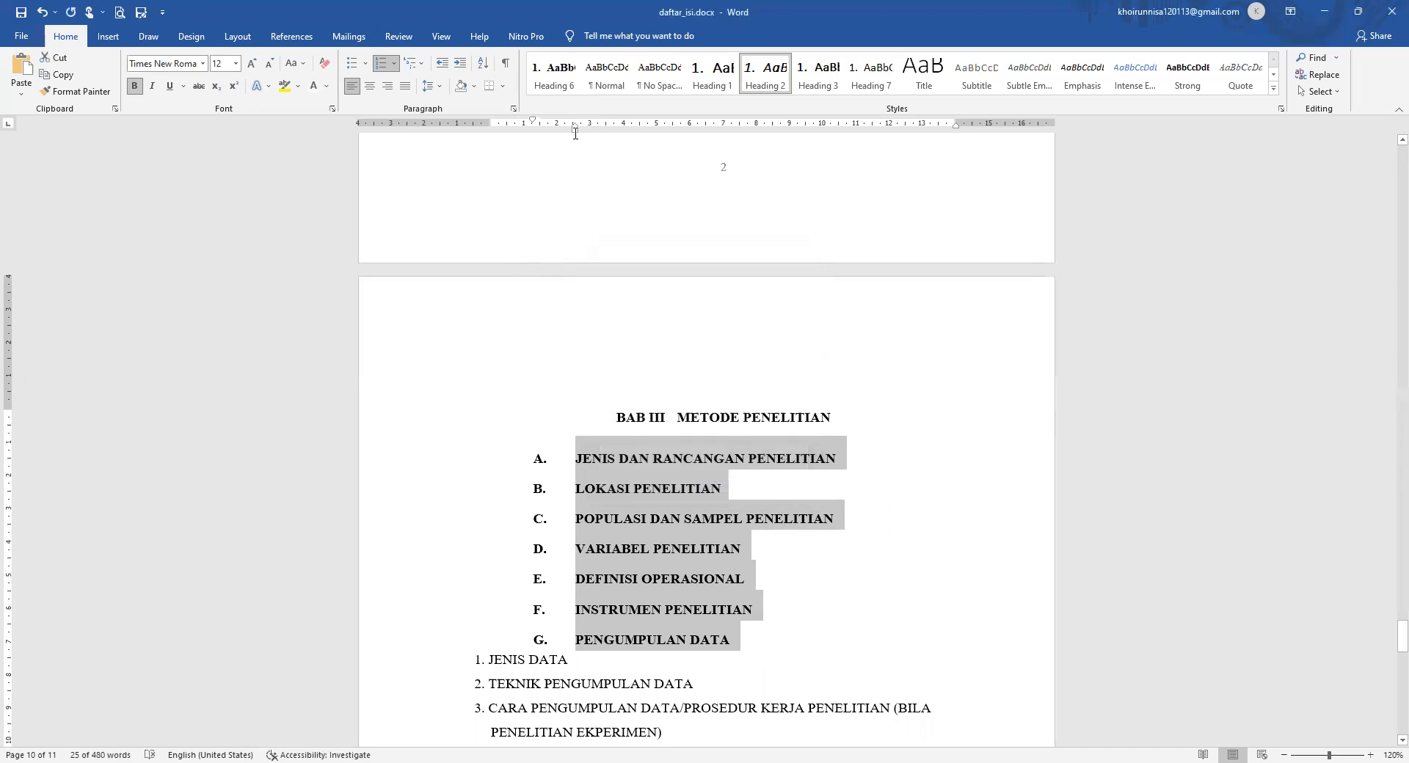
Align the subheading letters A to G with the left margin and set their text indent to about 1 cm, matching BAB II.
drag(574, 131, 512, 145)
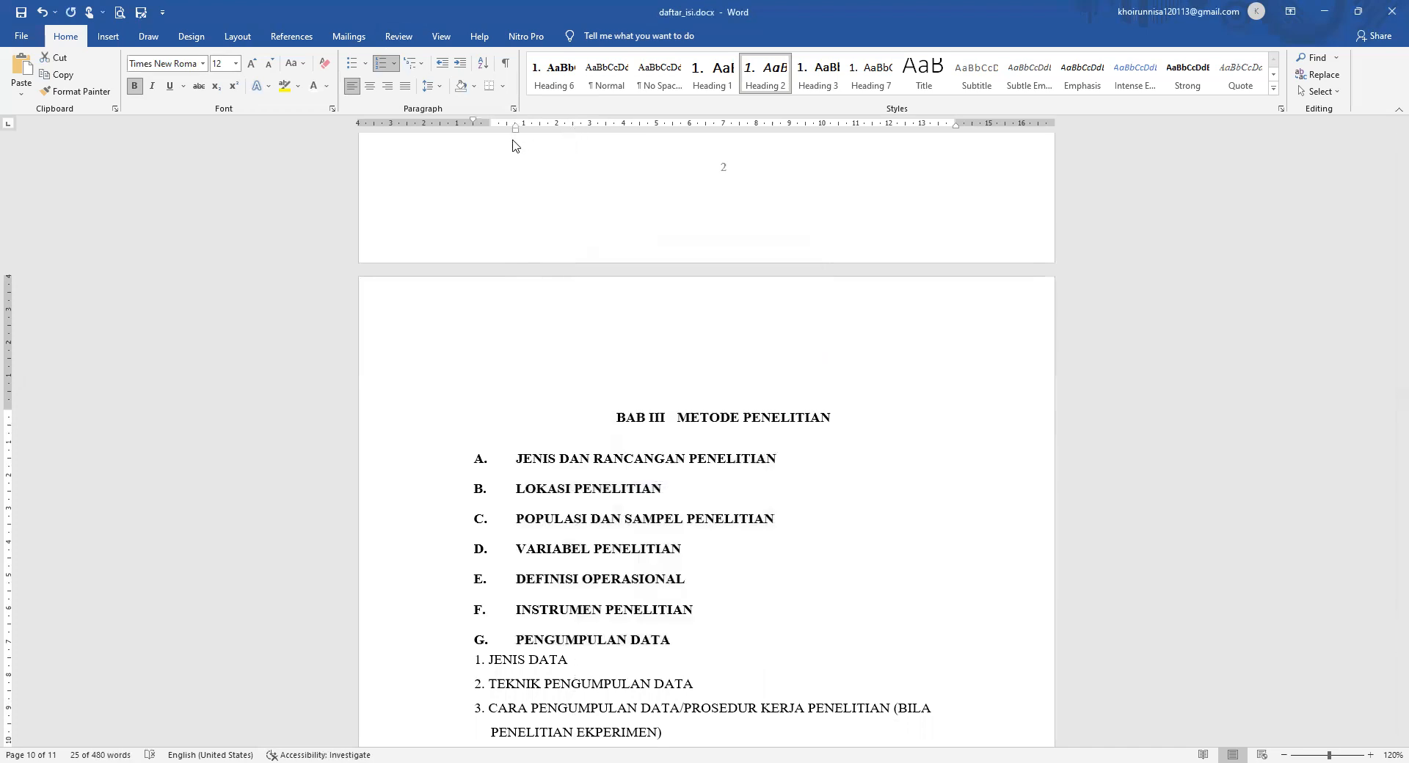
scroll(528, 211, up, 10)
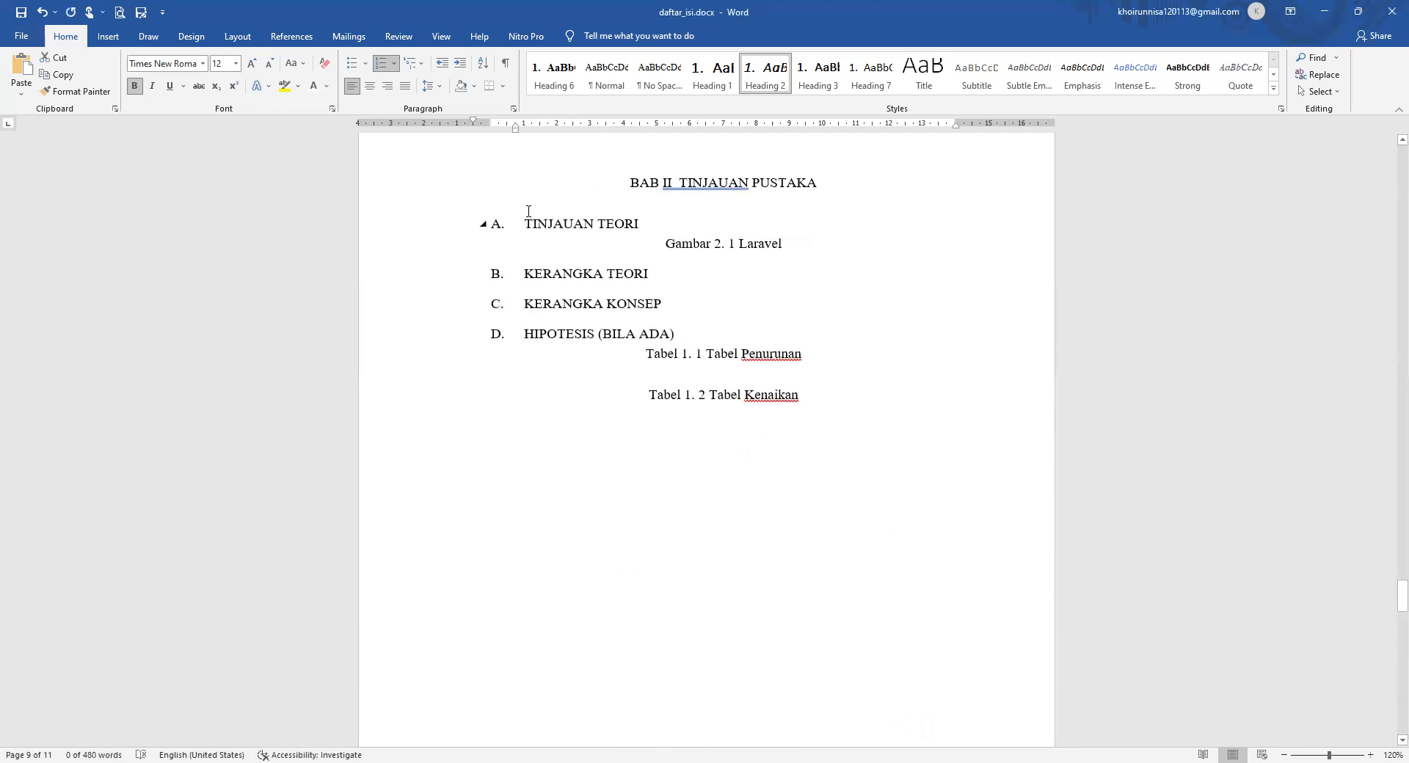
drag(516, 131, 490, 127)
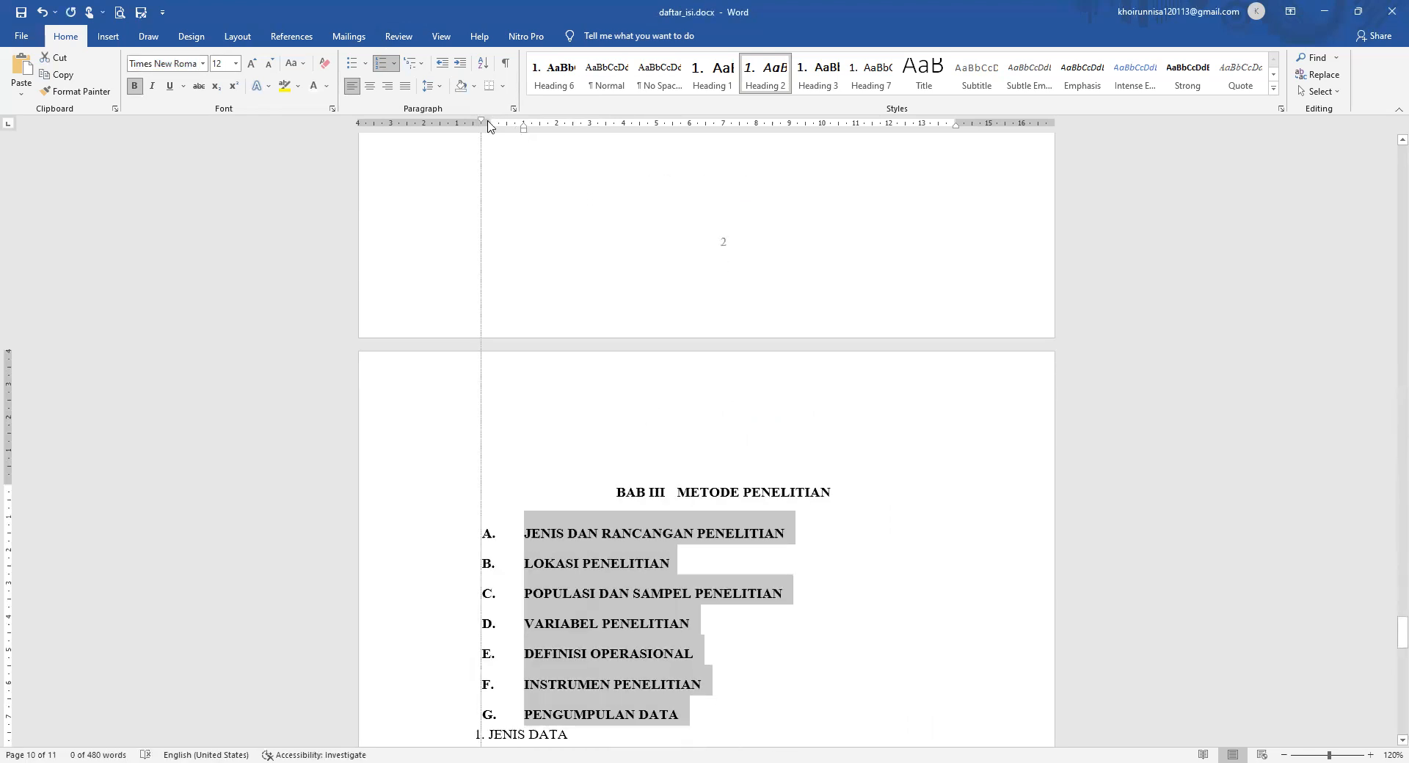
Apply automatic 1., 2., 3. numbering to the three PENGUMPULAN DATA sub-items and indent their numbers beneath the subheading's text, with a narrow hanging indent.
scroll(645, 487, down, 5)
drag(675, 490, 473, 429)
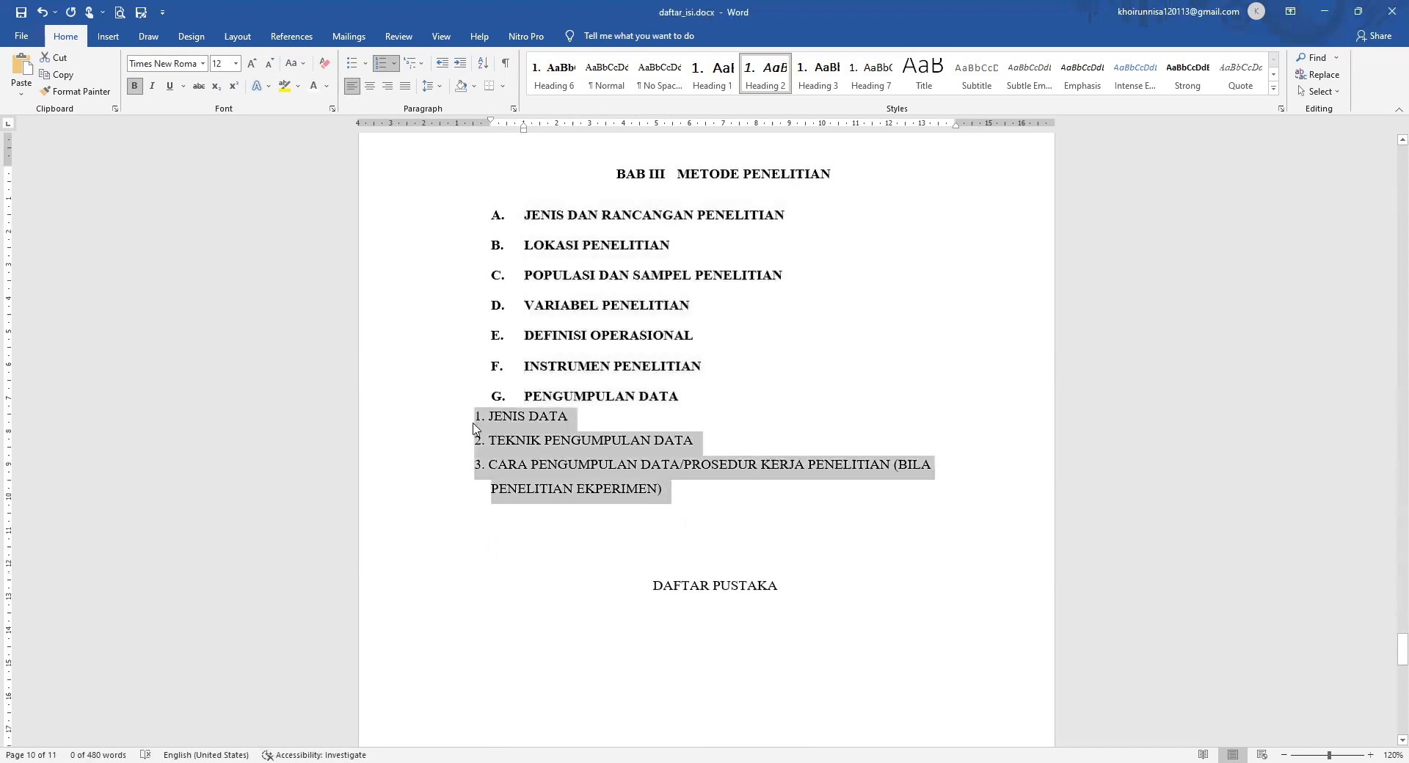
click(380, 66)
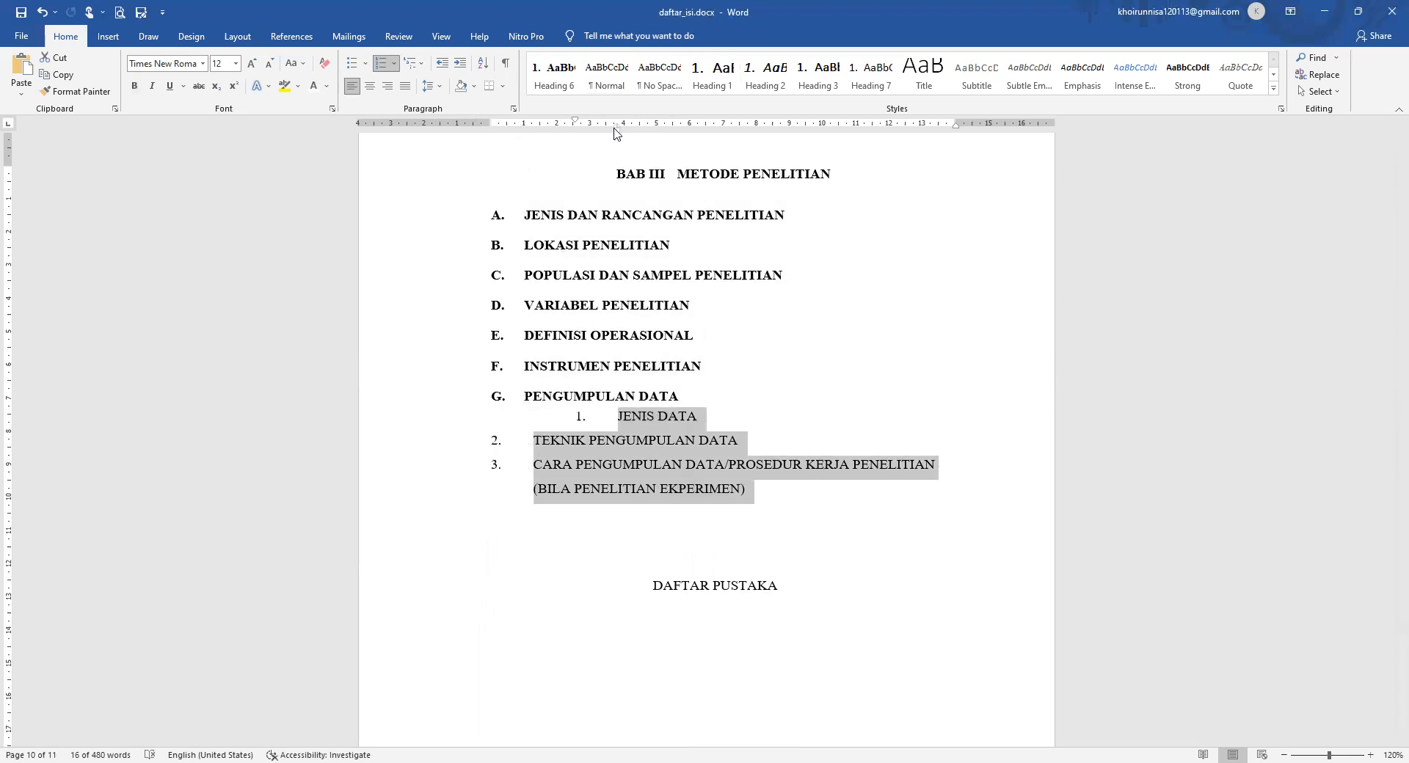
click(756, 496)
drag(759, 497, 616, 413)
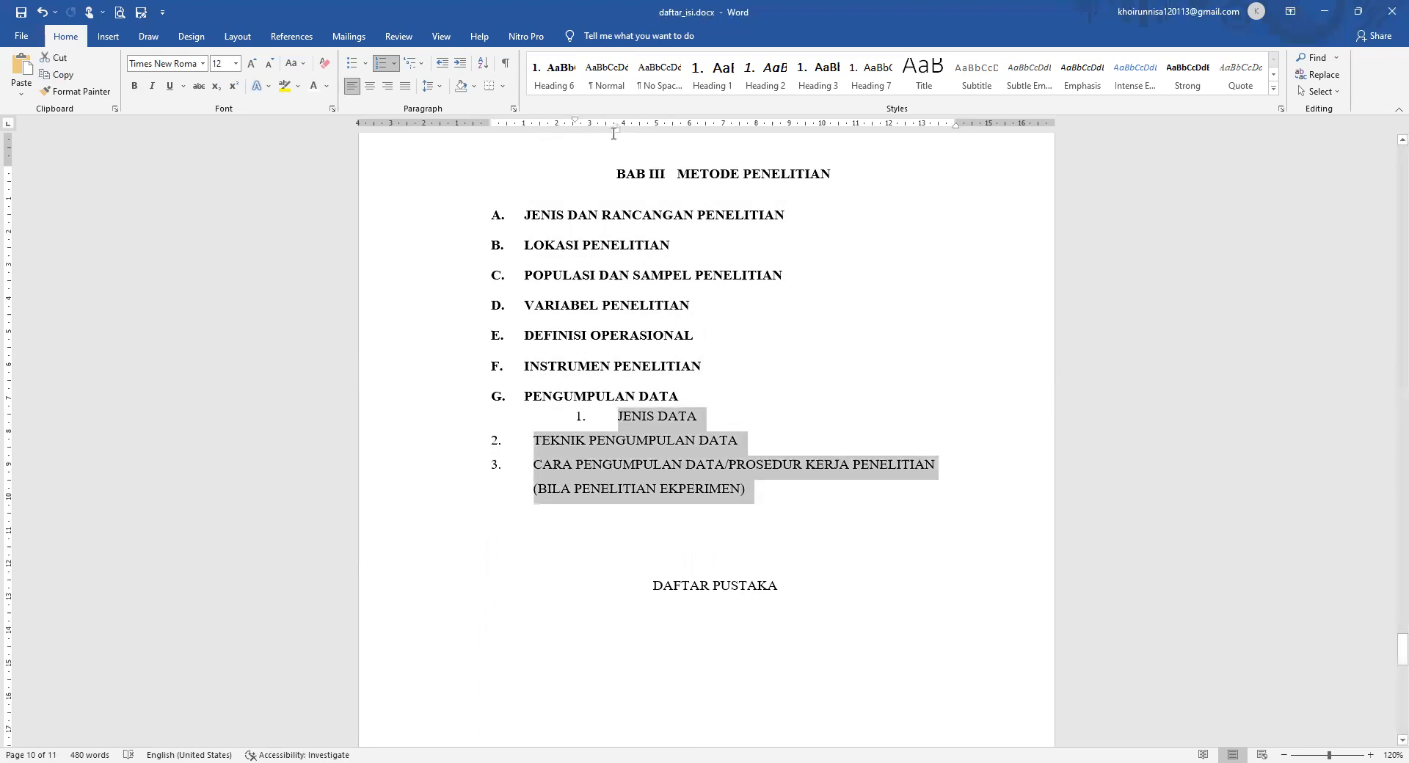
drag(618, 132, 567, 135)
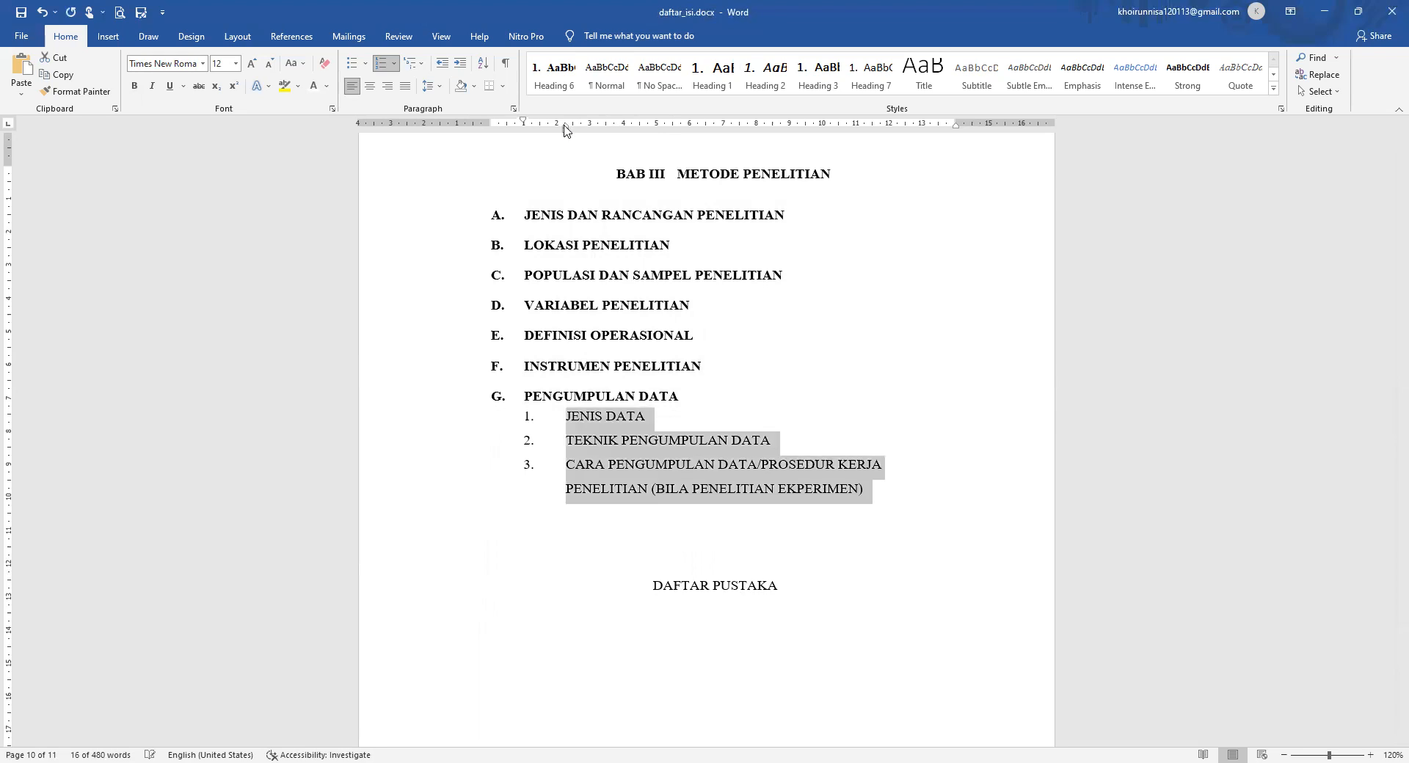
drag(565, 130, 551, 135)
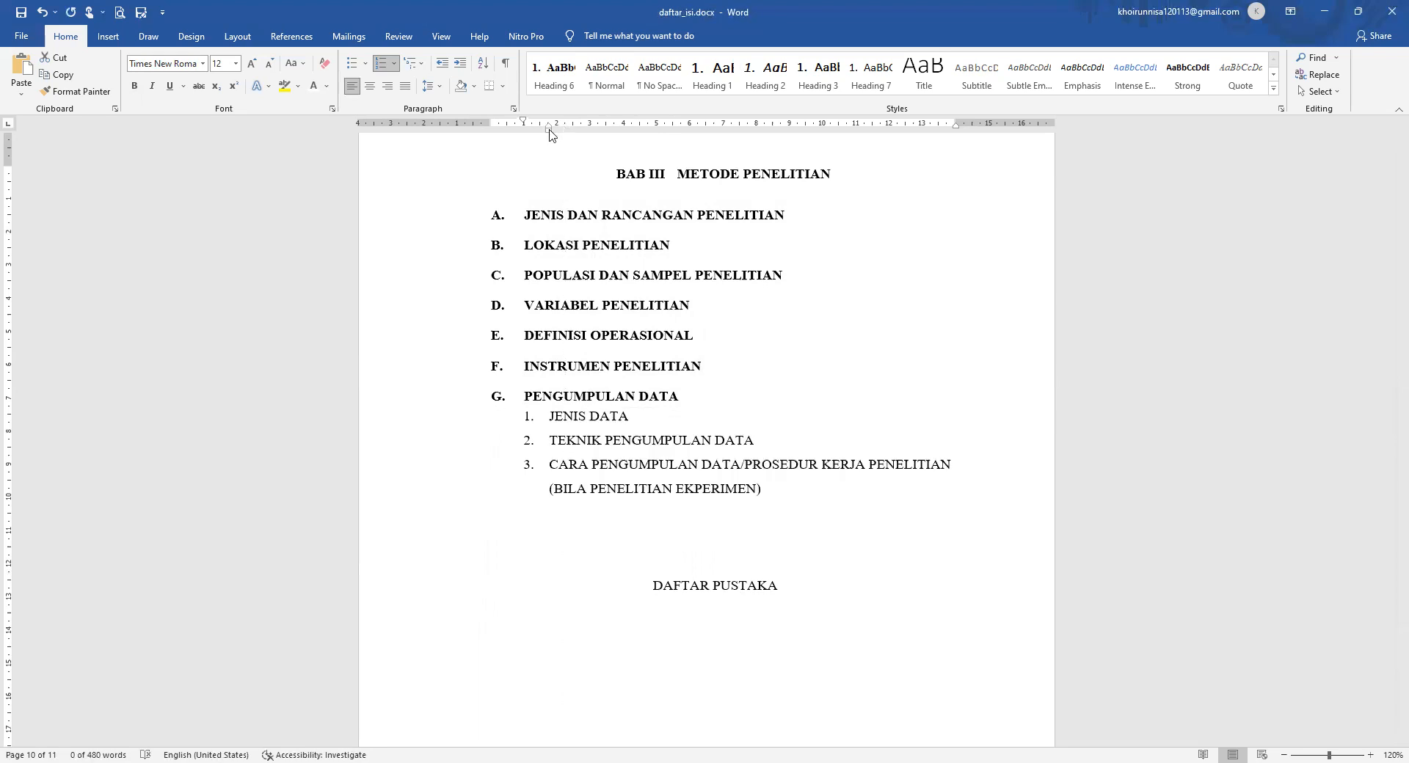
Shorten the third PENGUMPULAN DATA sub-item to CARA PENGUMPULAN DATA by deleting the slash and everything after it.
click(785, 493)
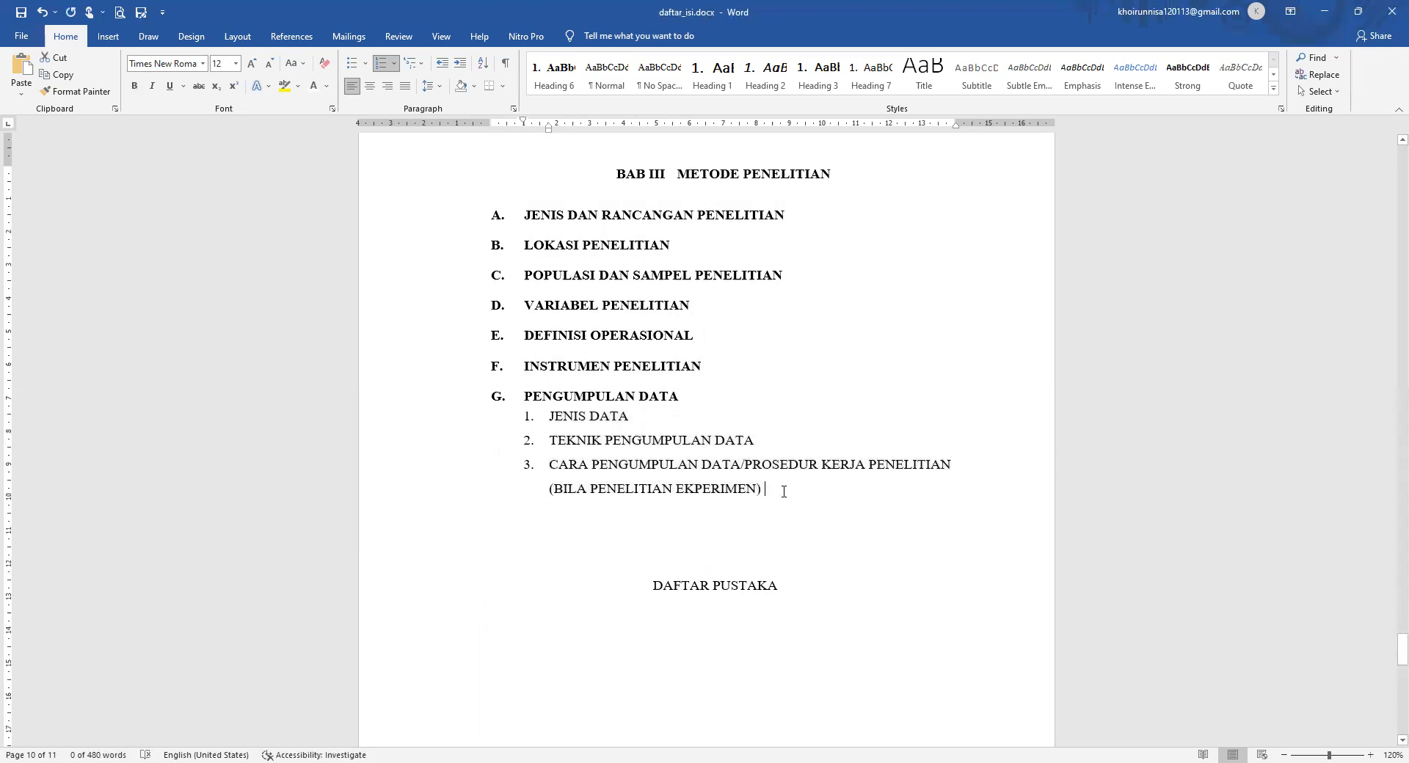
drag(774, 491, 751, 470)
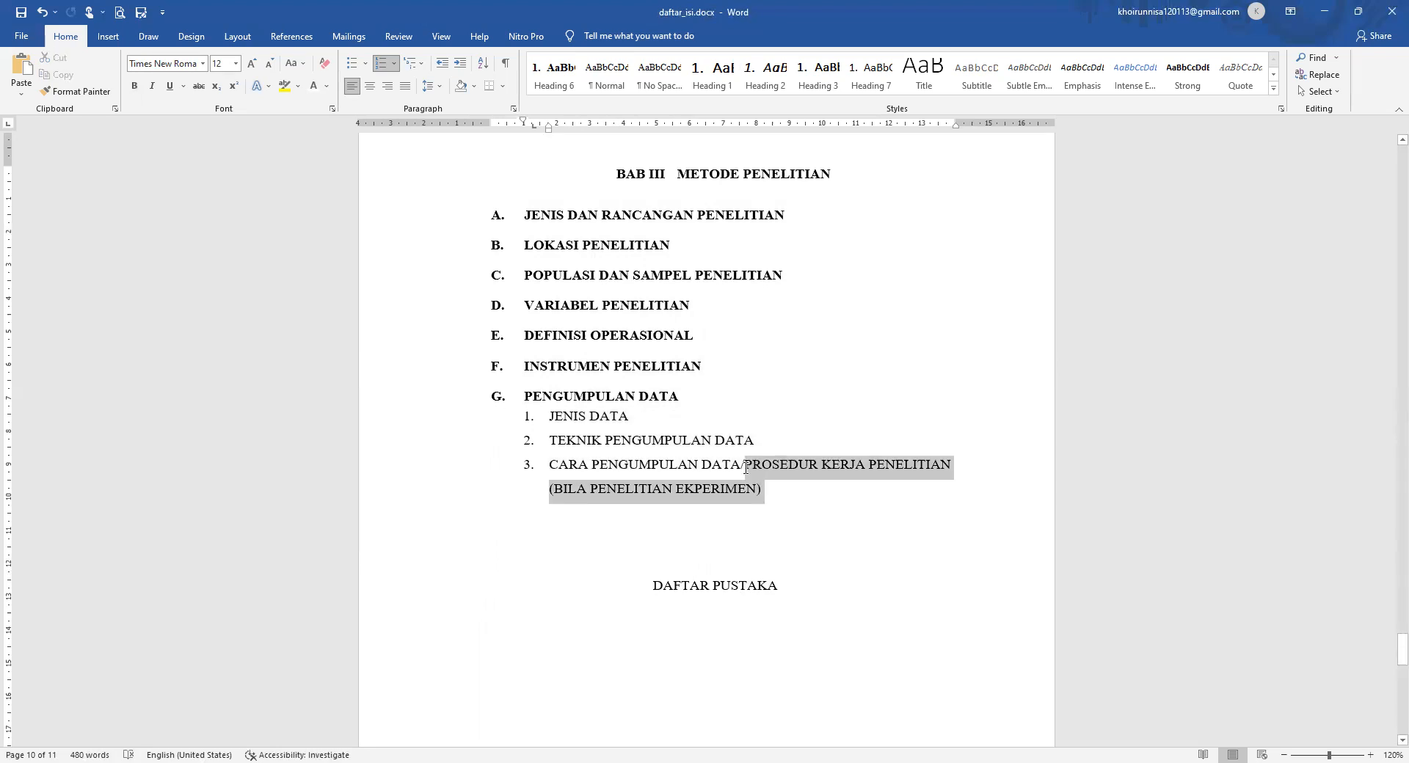
key(BackSpace)
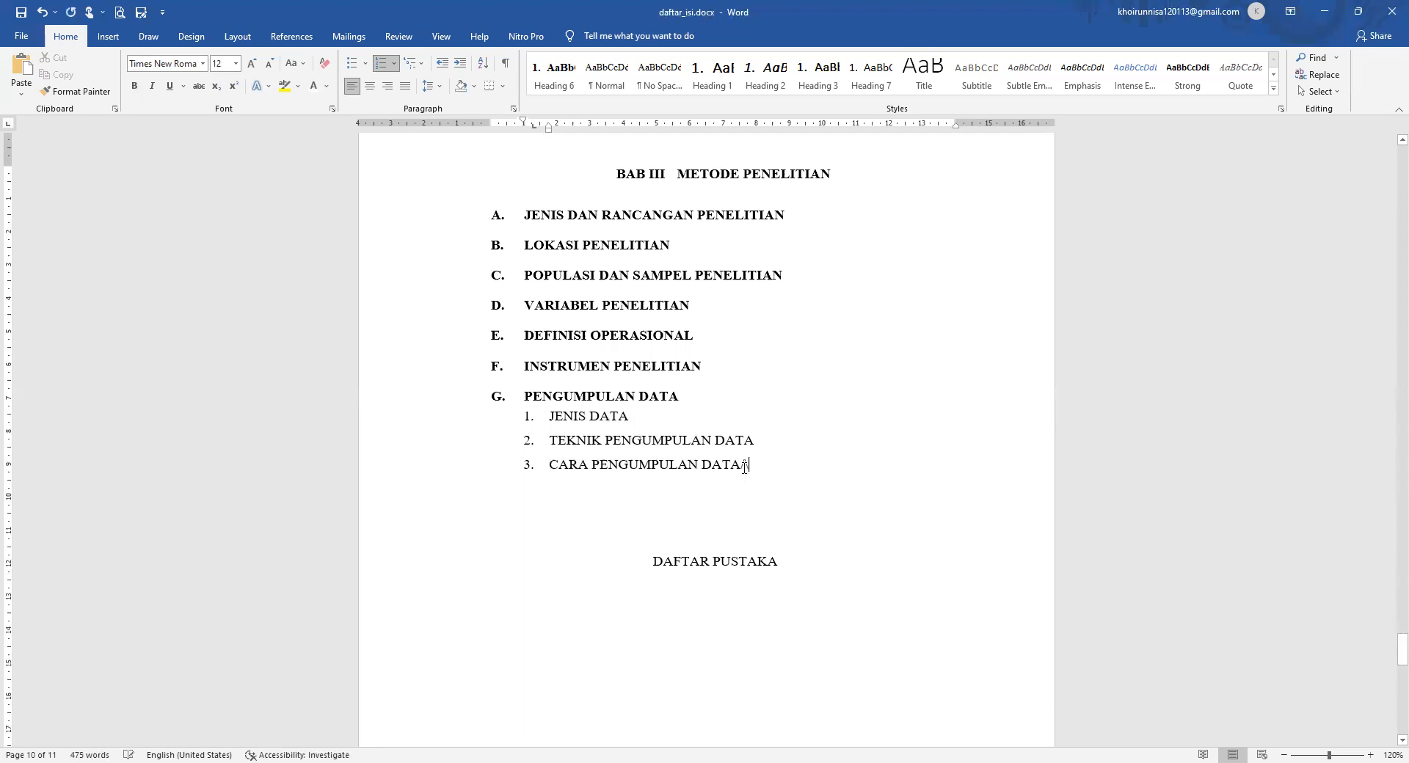
text(\)
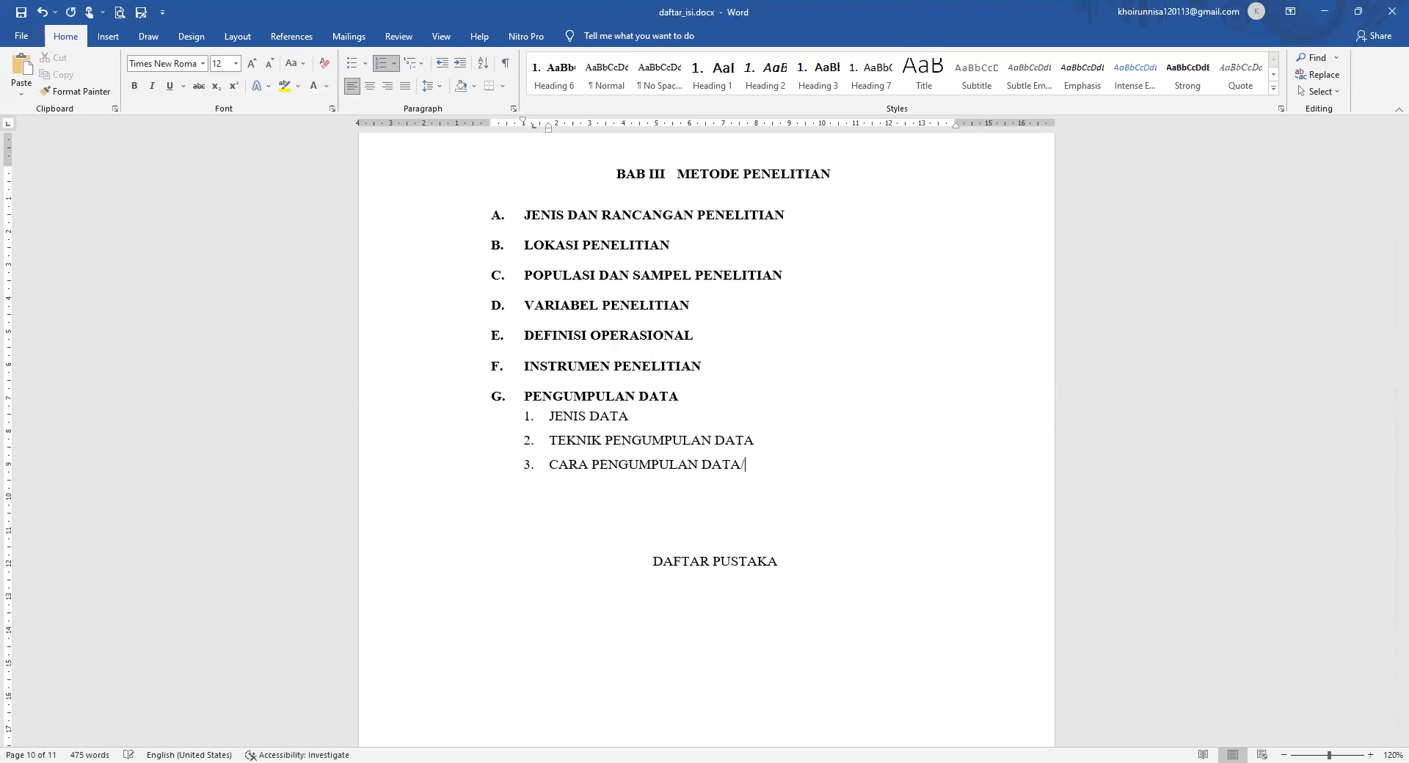
Apply the Heading 3 style to the three PENGUMPULAN DATA sub-items and format them in Times New Roman, 12 pt.
drag(707, 464, 555, 426)
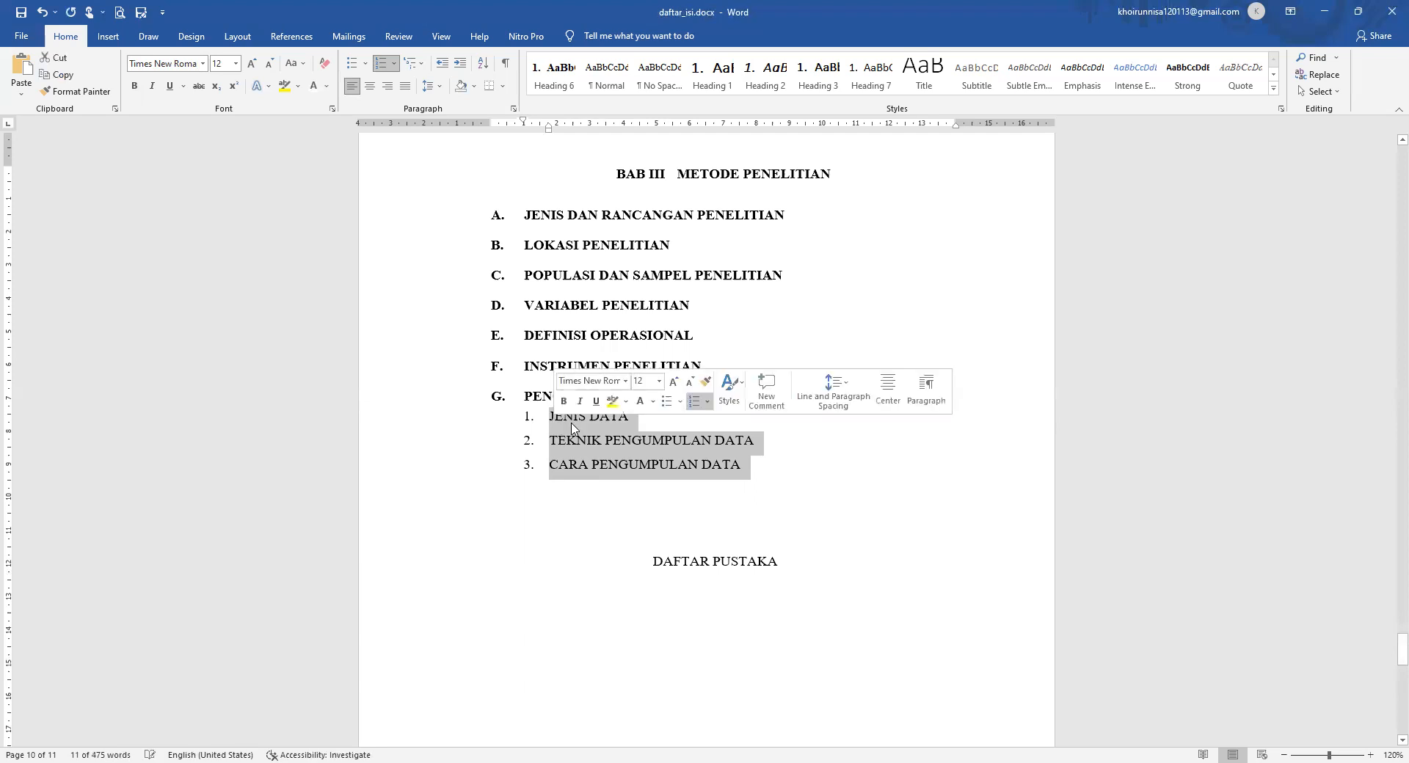
click(825, 88)
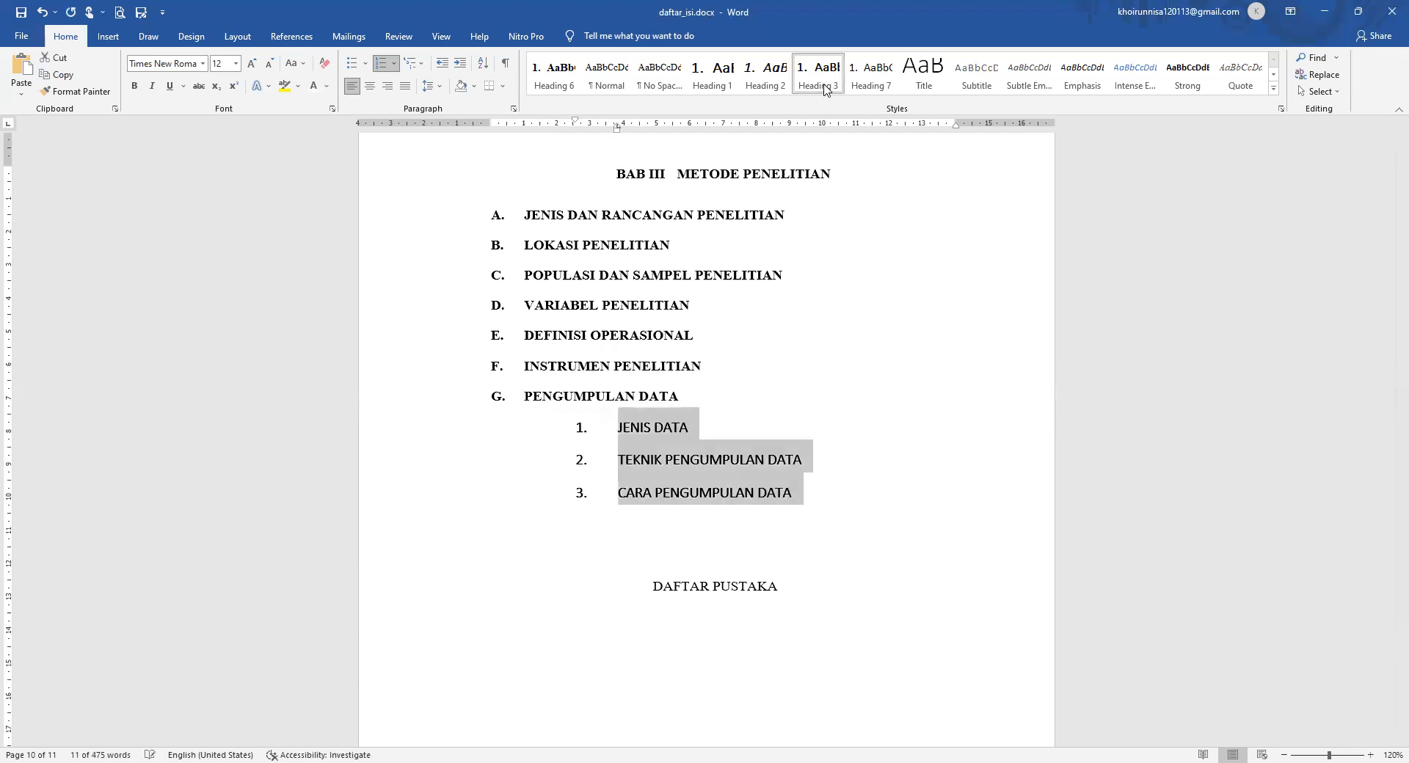
click(172, 64)
text(ti)
key(Return)
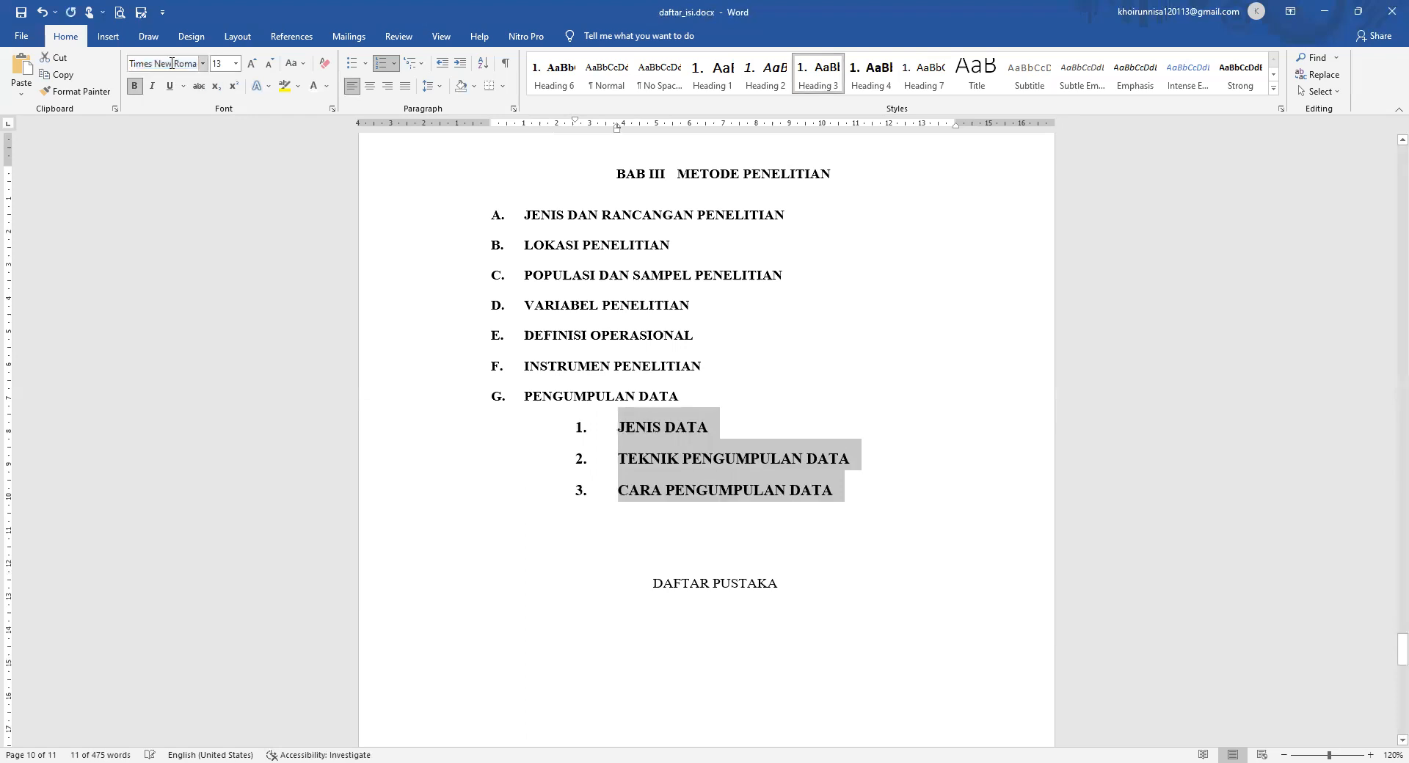
click(228, 68)
text(12)
key(Return)
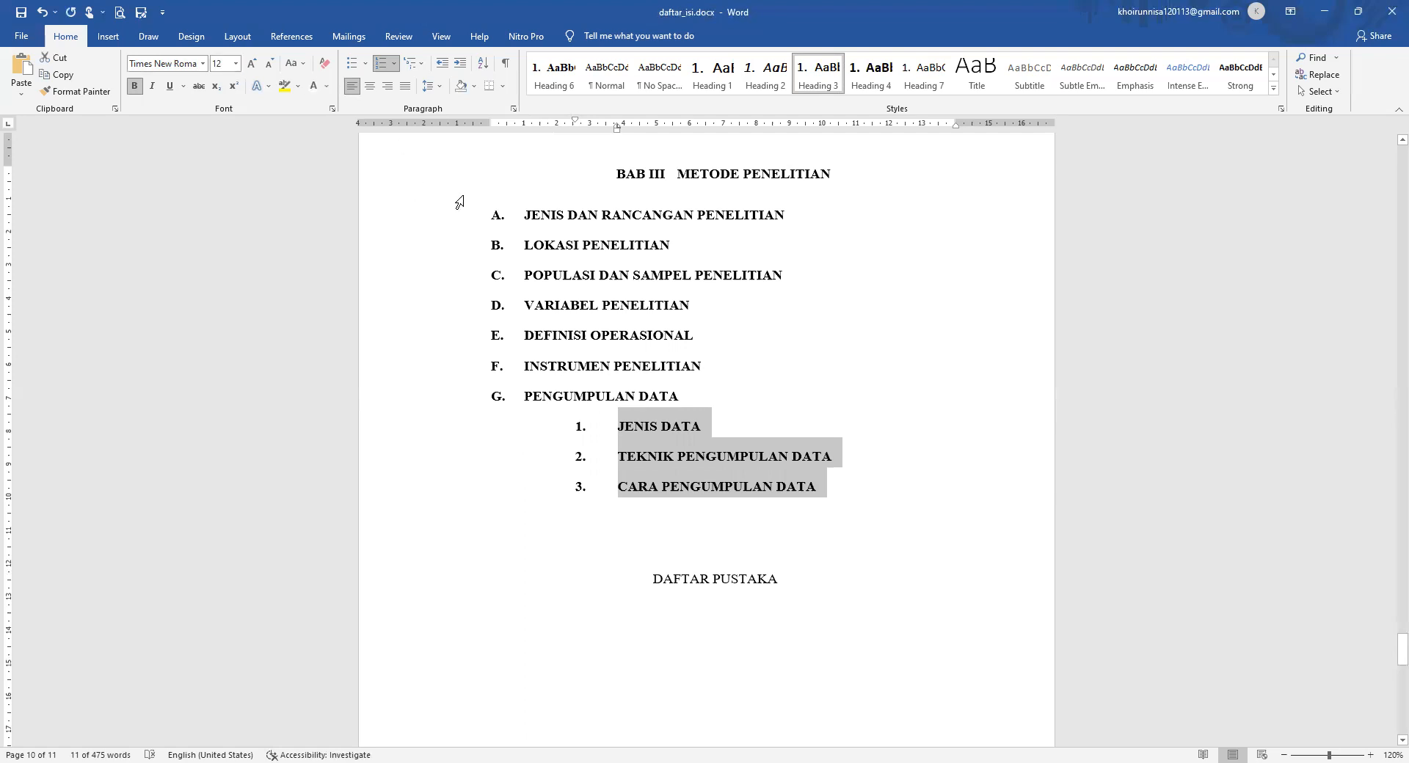
Set the spacing before to 0 pt for subheadings A to G and the three numbered sub-items of BAB III.
click(439, 87)
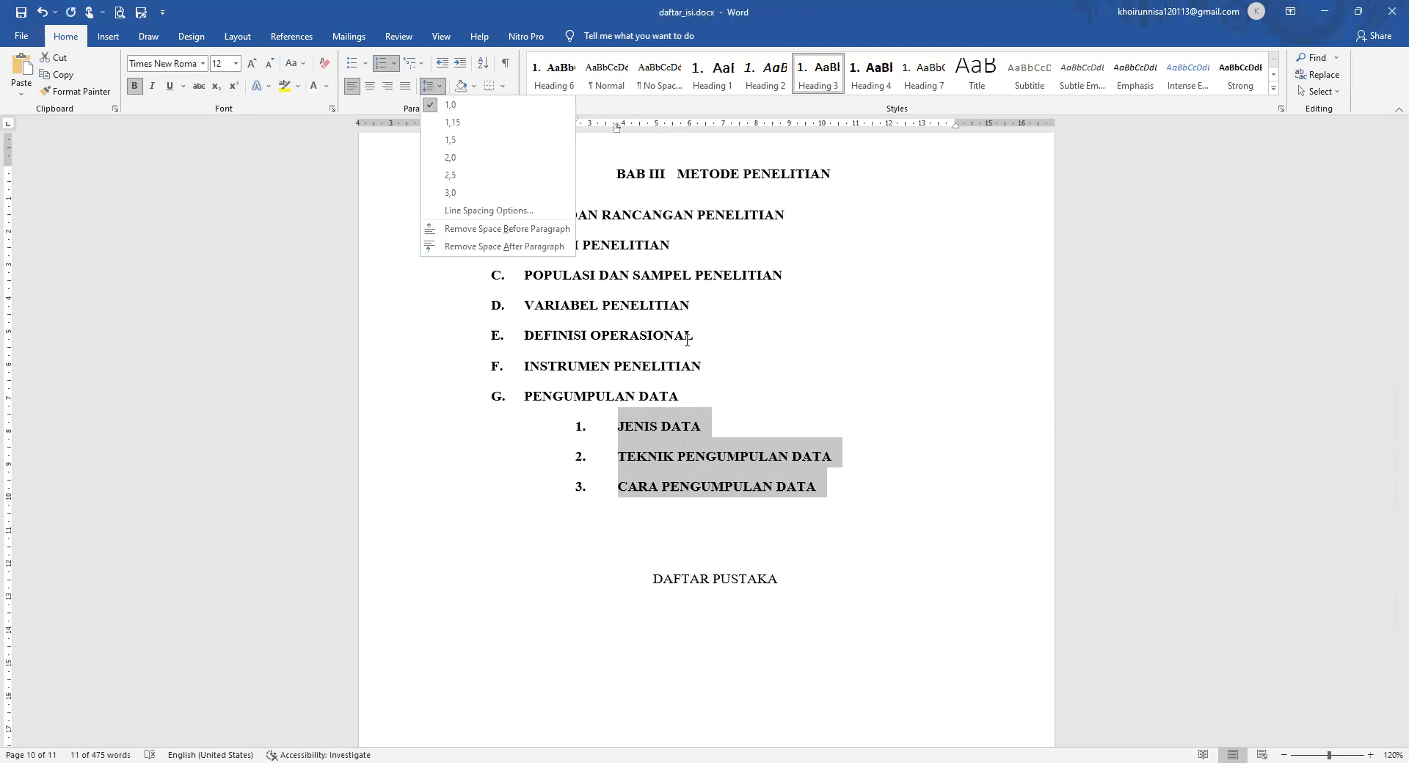
click(571, 215)
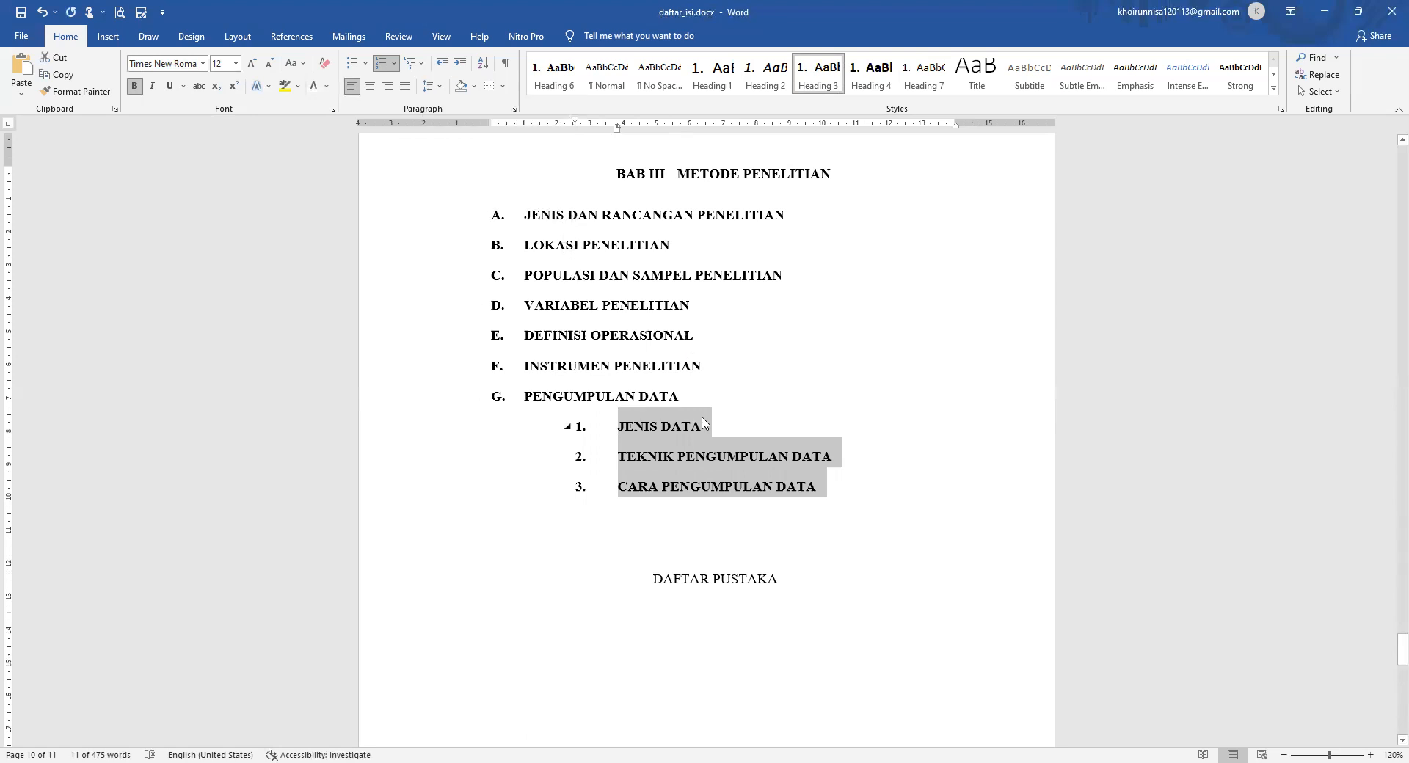
click(779, 457)
drag(835, 486, 517, 211)
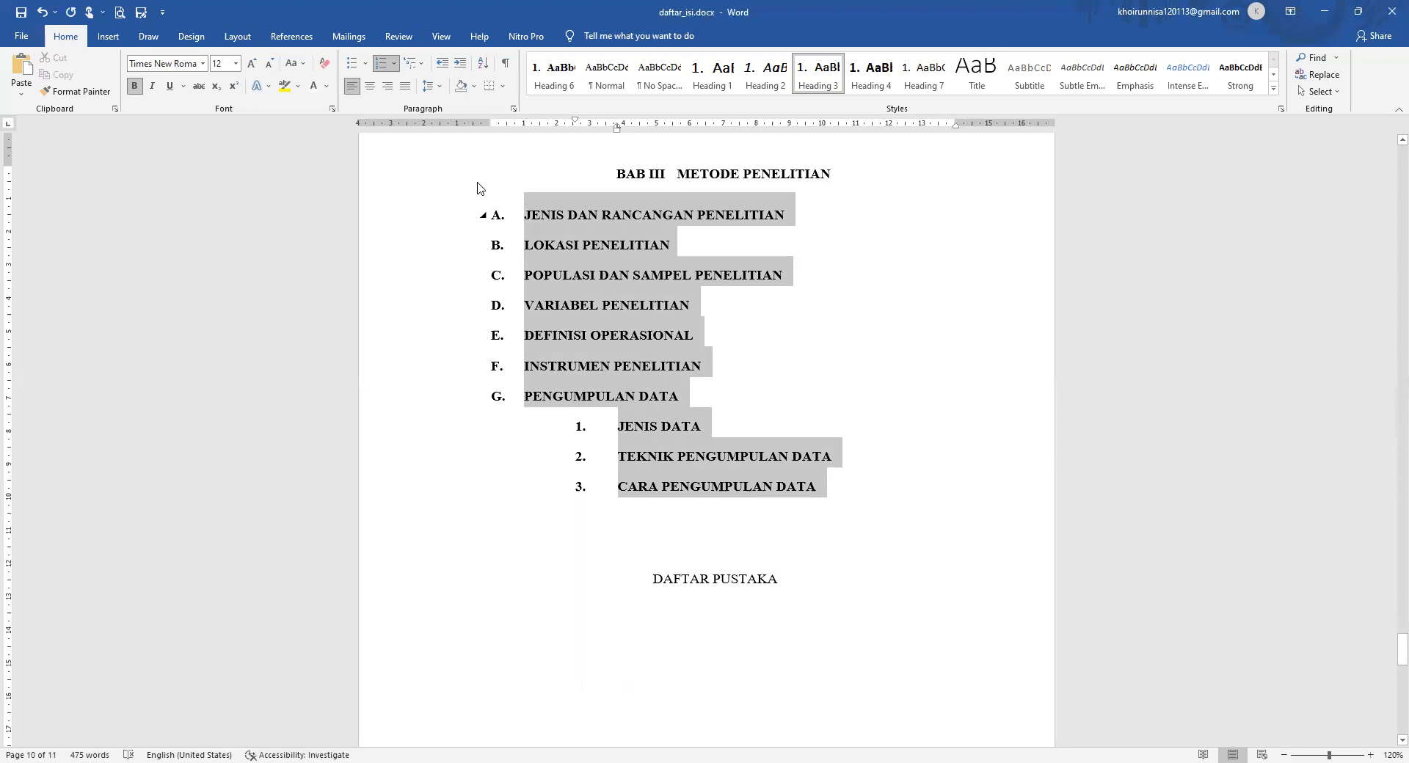
click(237, 38)
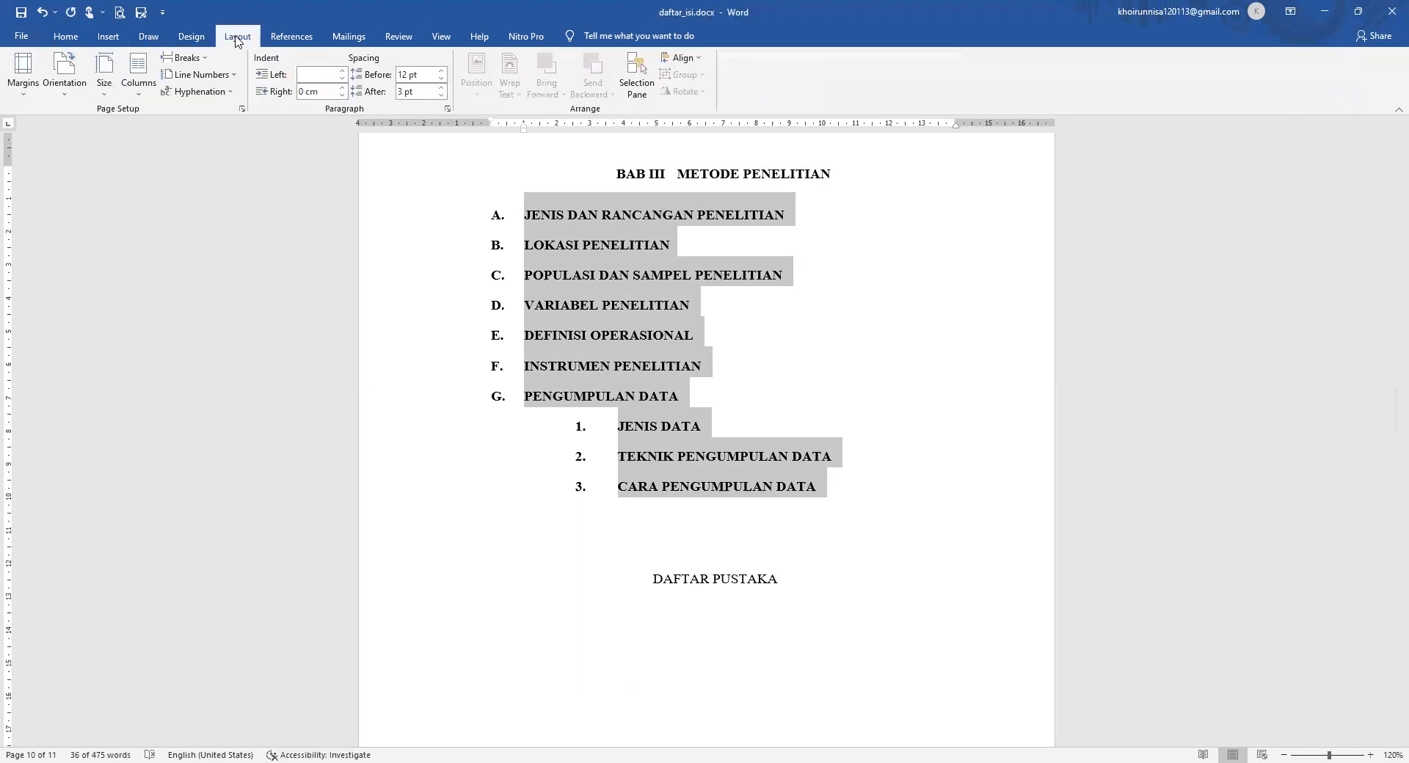
click(424, 77)
text(0)
key(Return)
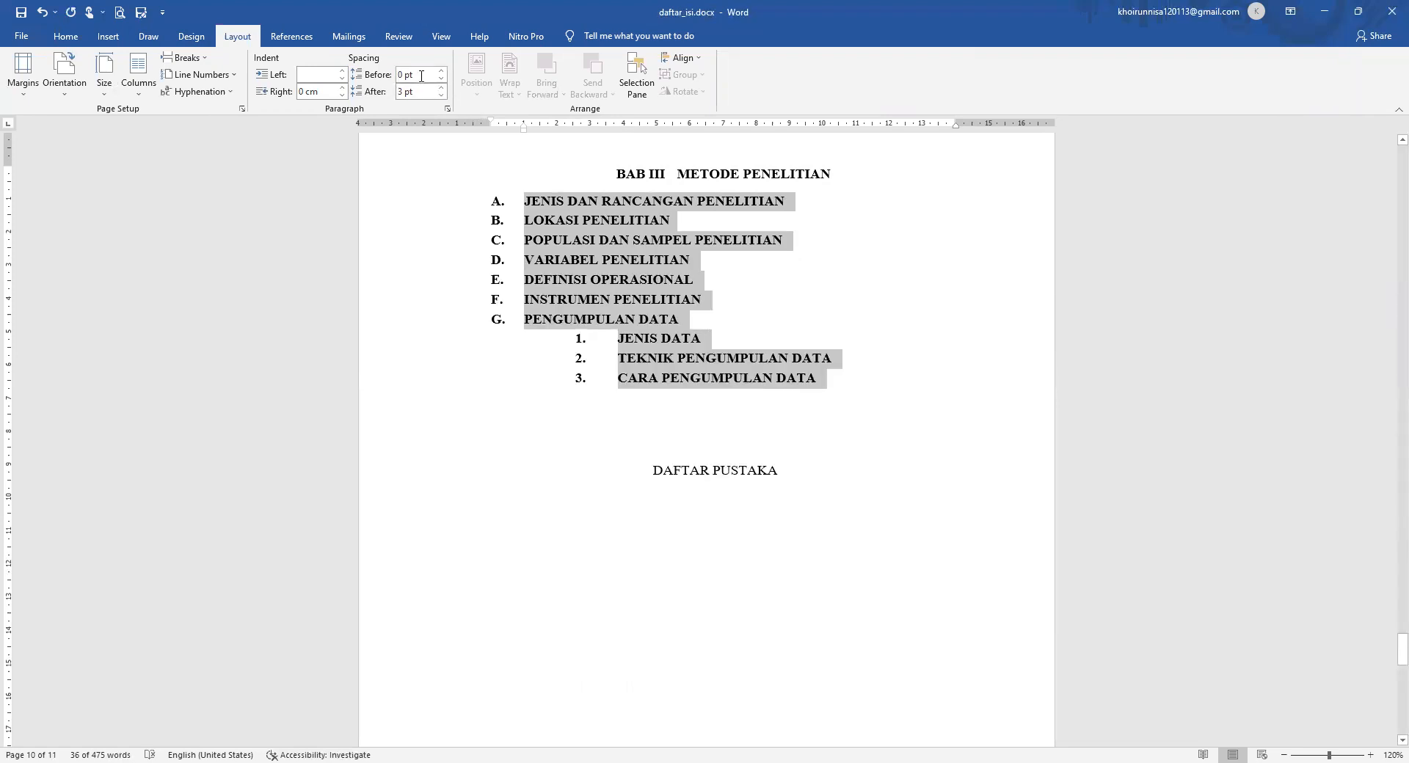
click(424, 92)
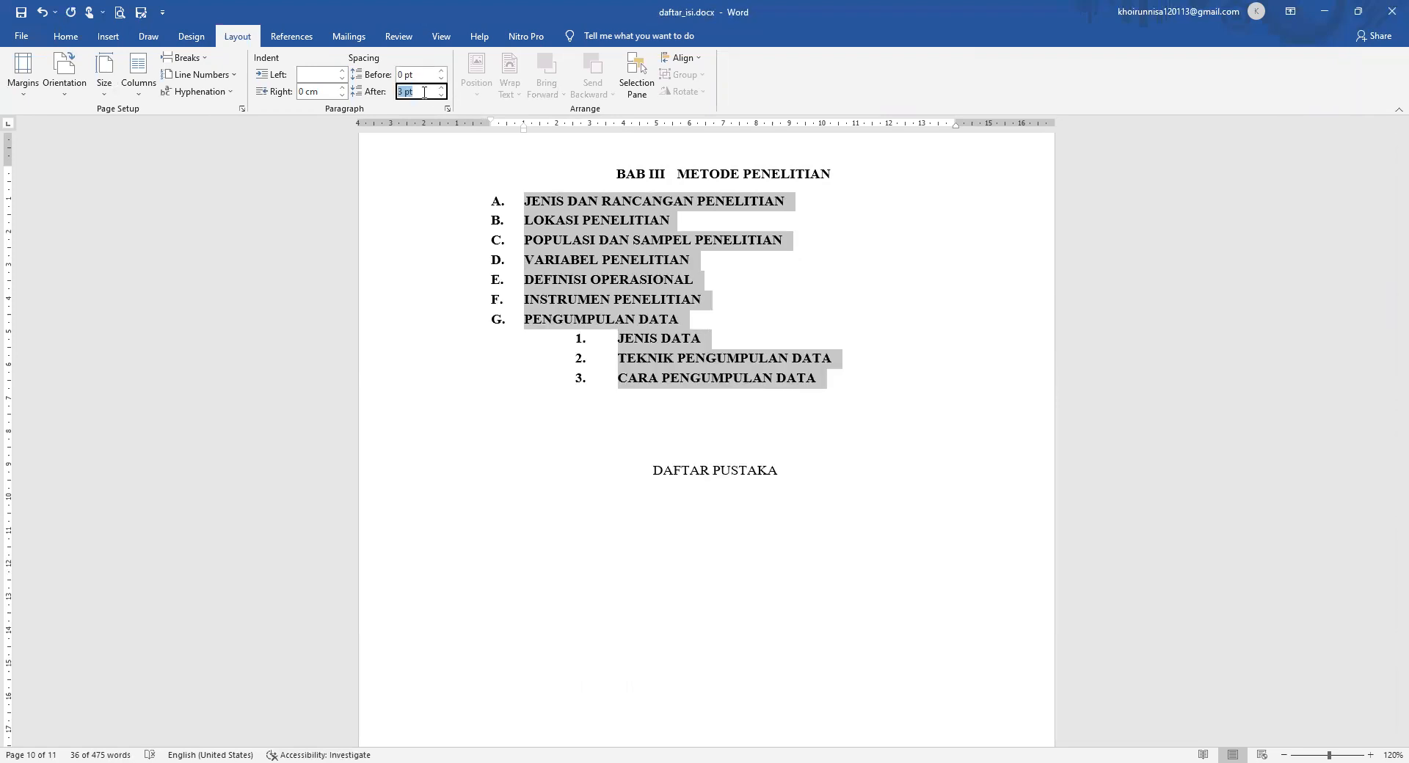
click(422, 75)
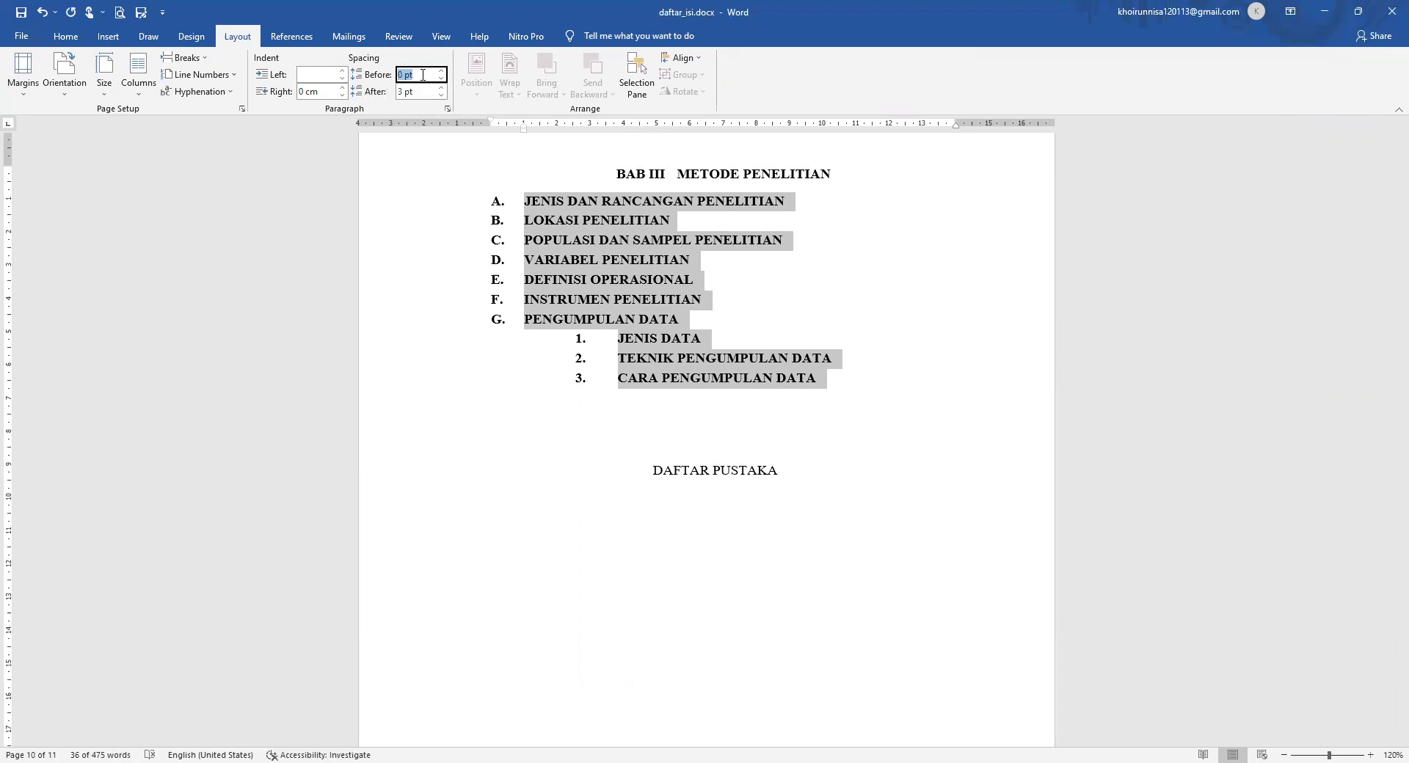
Set the spacing before to 6 pt and line spacing to 1.5 for subheadings A to G and the numbered sub-items of BAB III.
text(6)
key(Return)
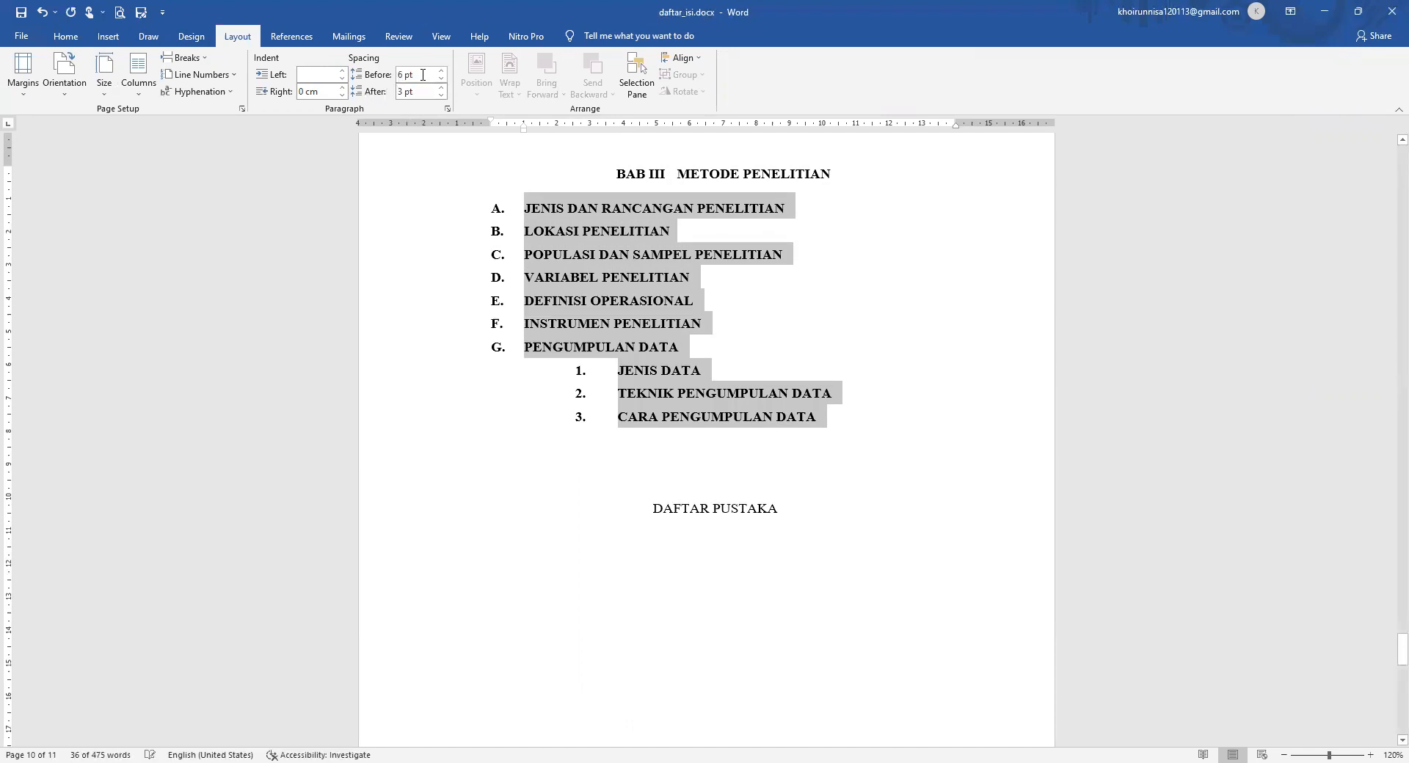
click(66, 36)
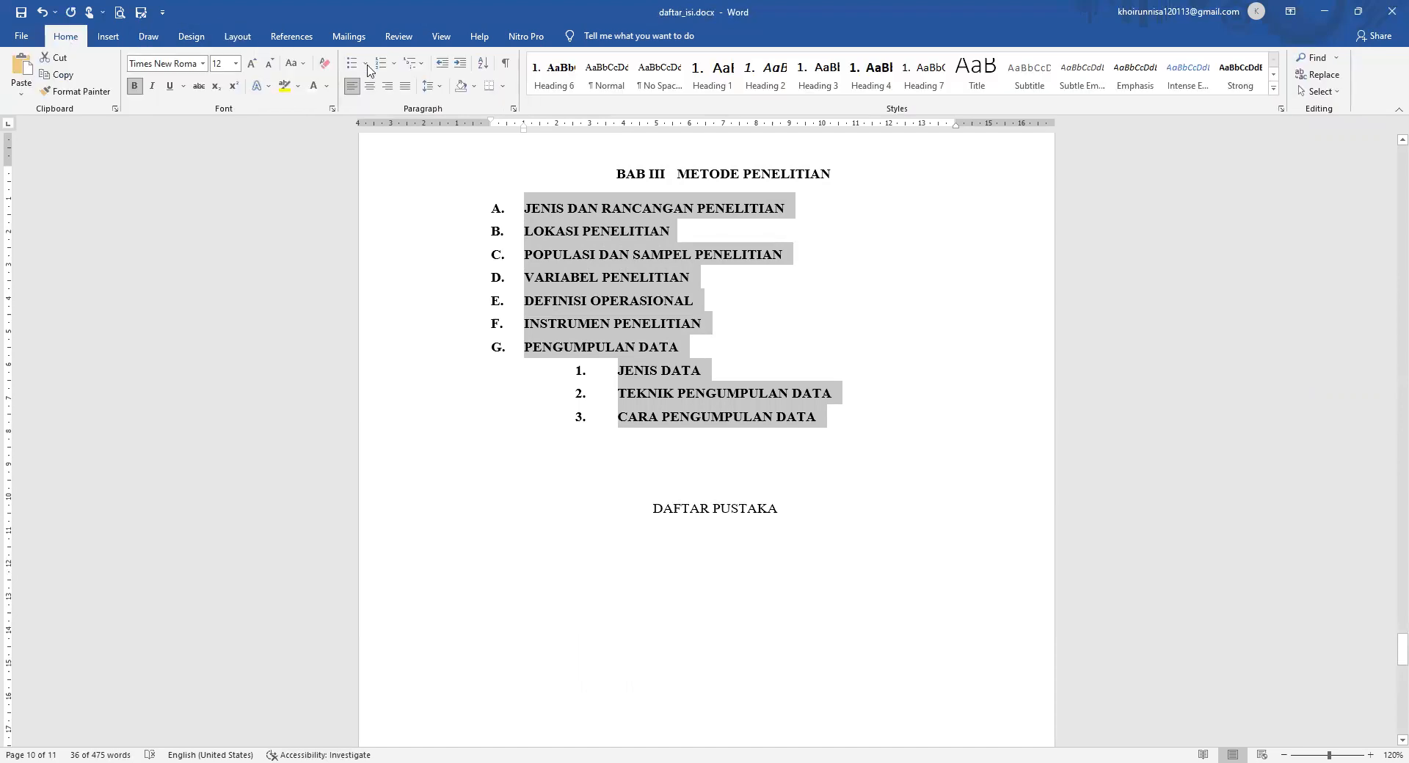
click(429, 88)
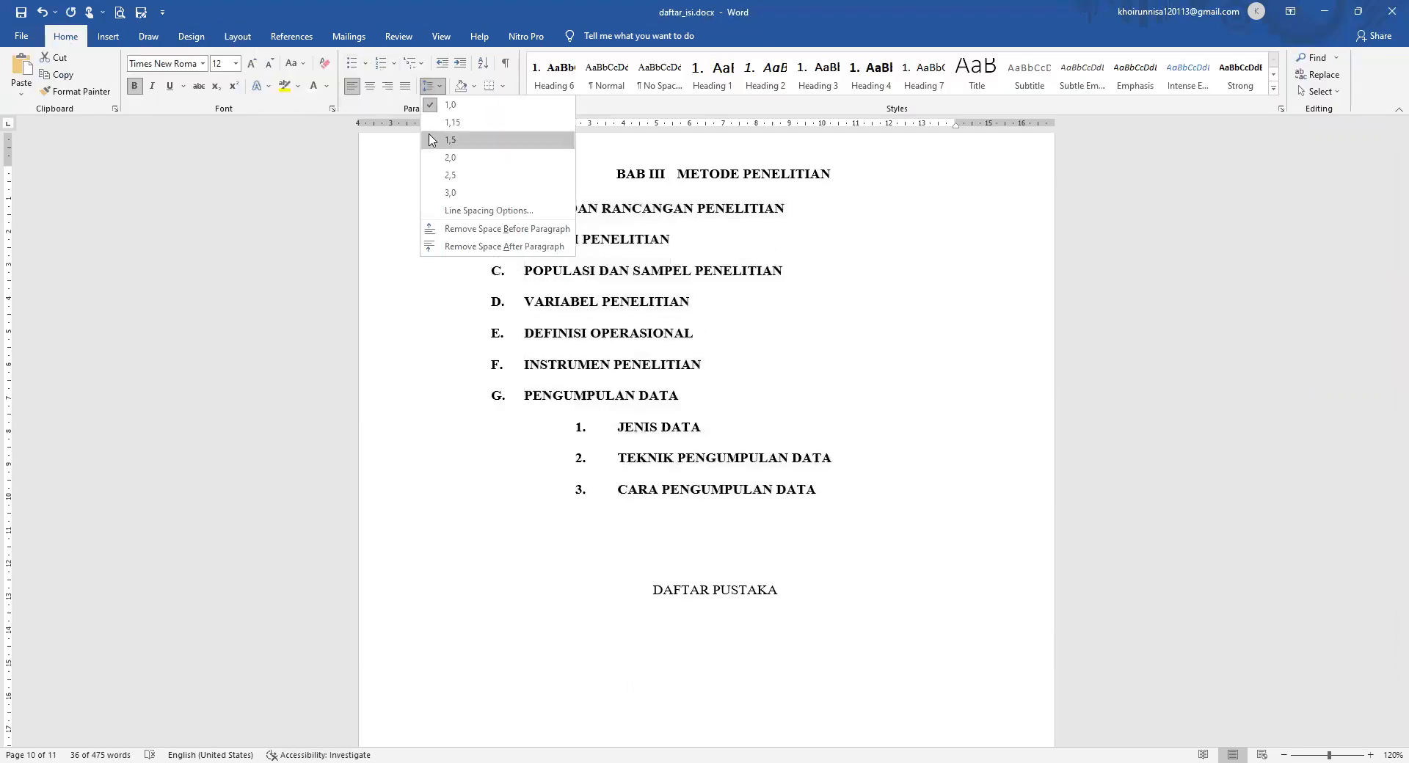
click(432, 139)
click(677, 458)
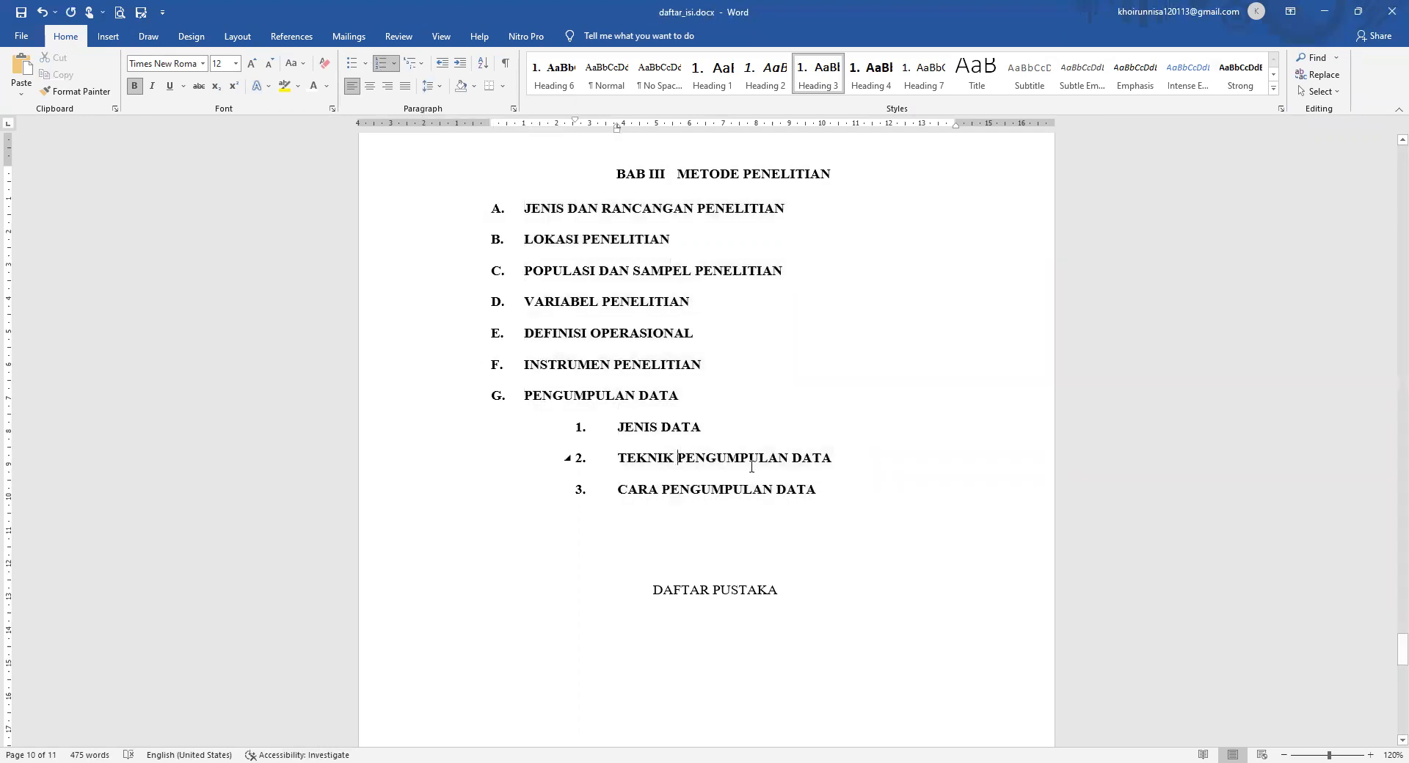
Clear all tab stops of the three PENGUMPULAN DATA sub-items and shift their indents so the numbers align beneath the subheading's text with a narrow hanging indent.
drag(827, 489, 642, 429)
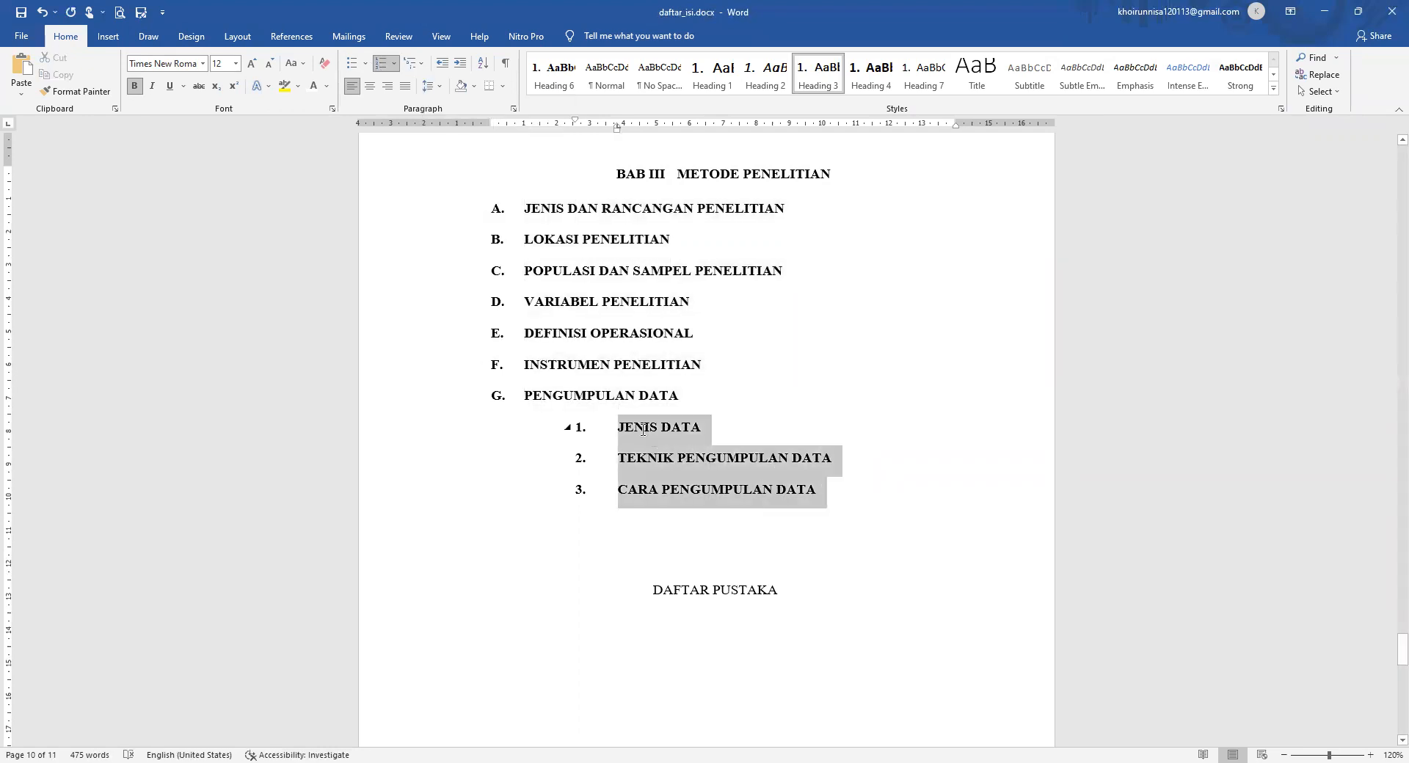
double_click(618, 129)
click(790, 470)
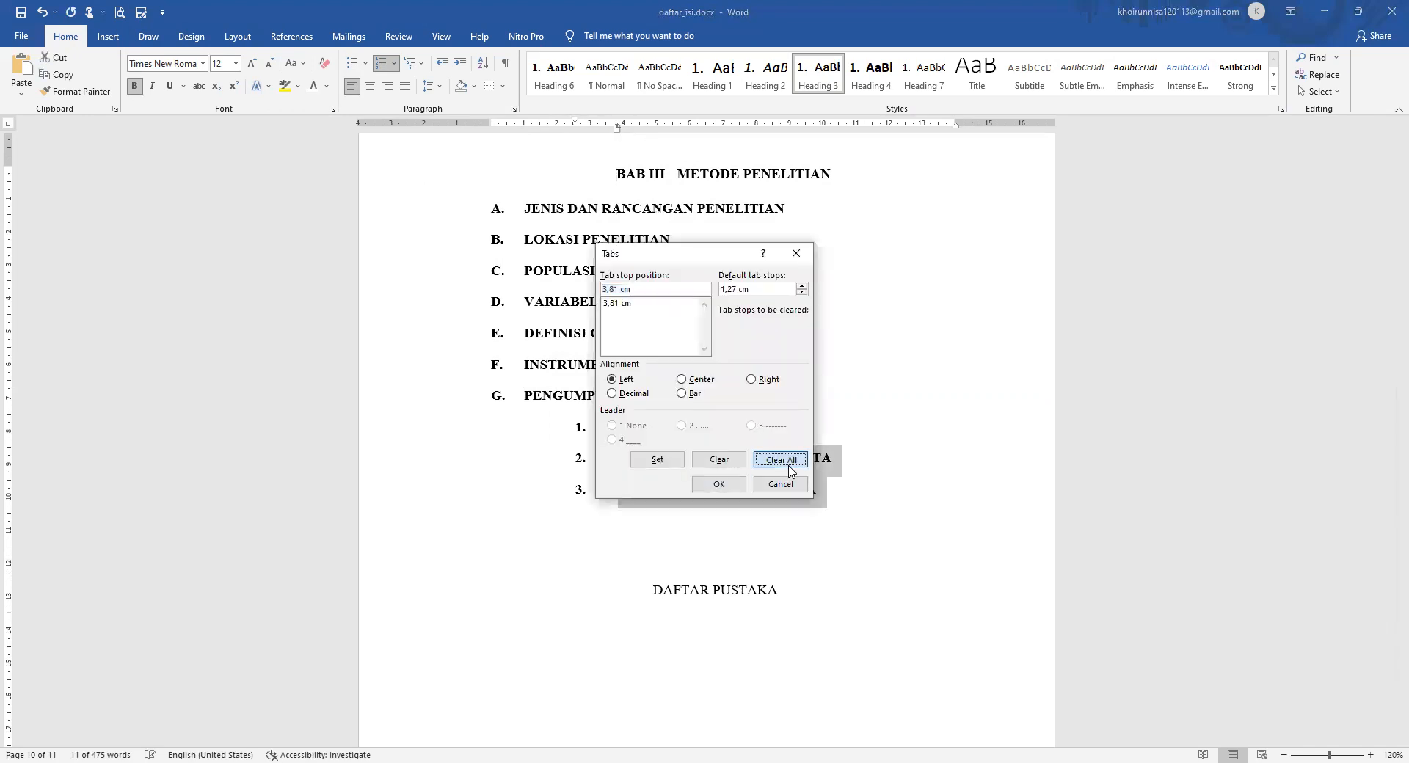
click(720, 484)
drag(618, 130, 619, 132)
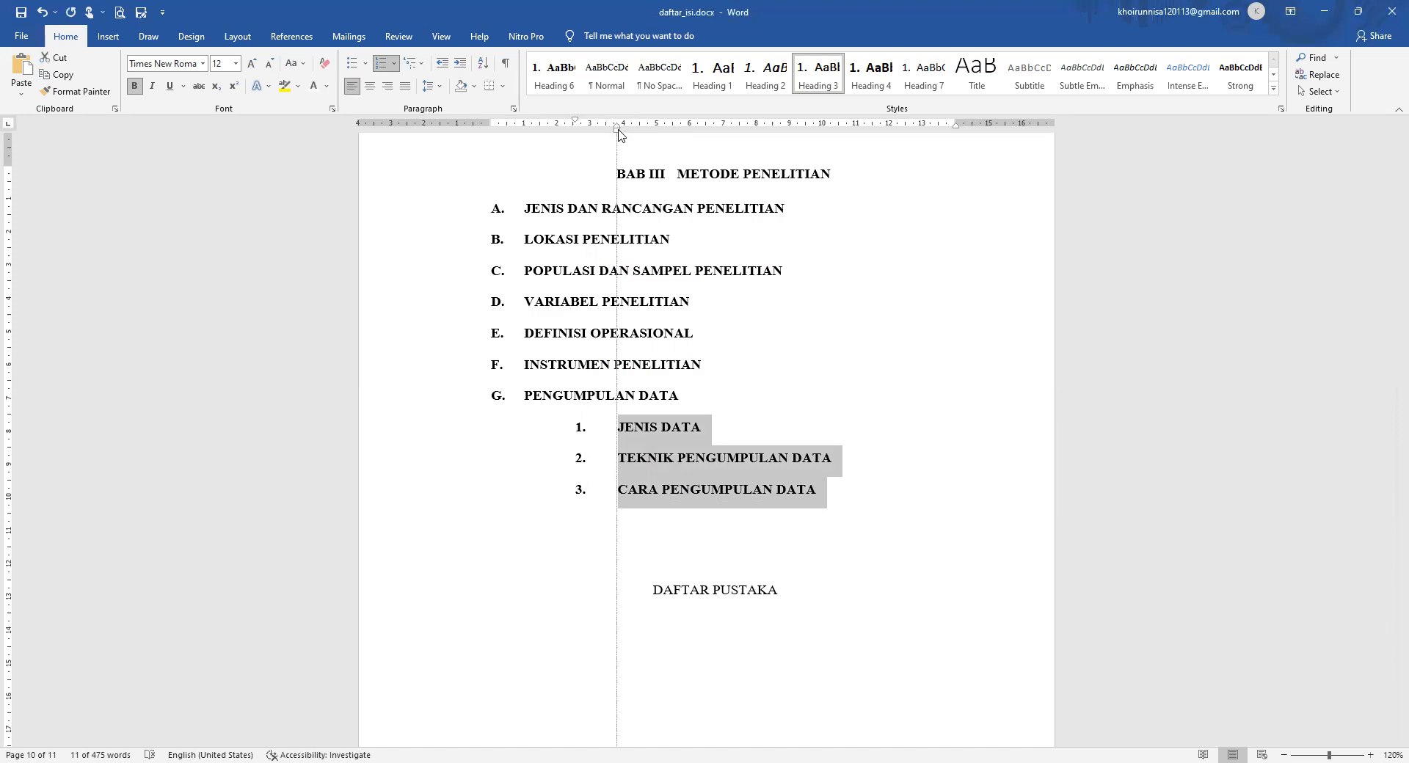
drag(575, 134, 570, 133)
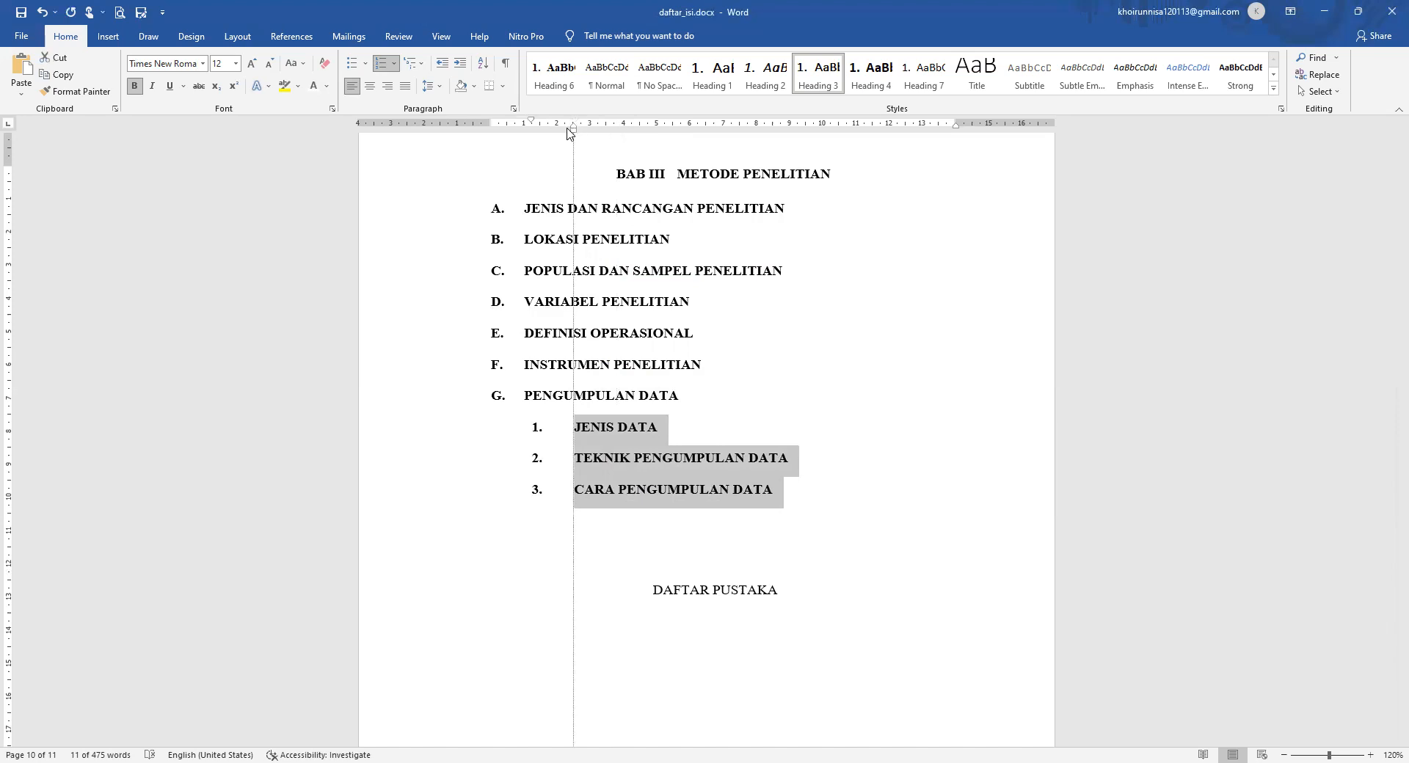
Insert blank lines above DAFTAR PUSTAKA until it moves onto its own page after BAB III.
click(702, 567)
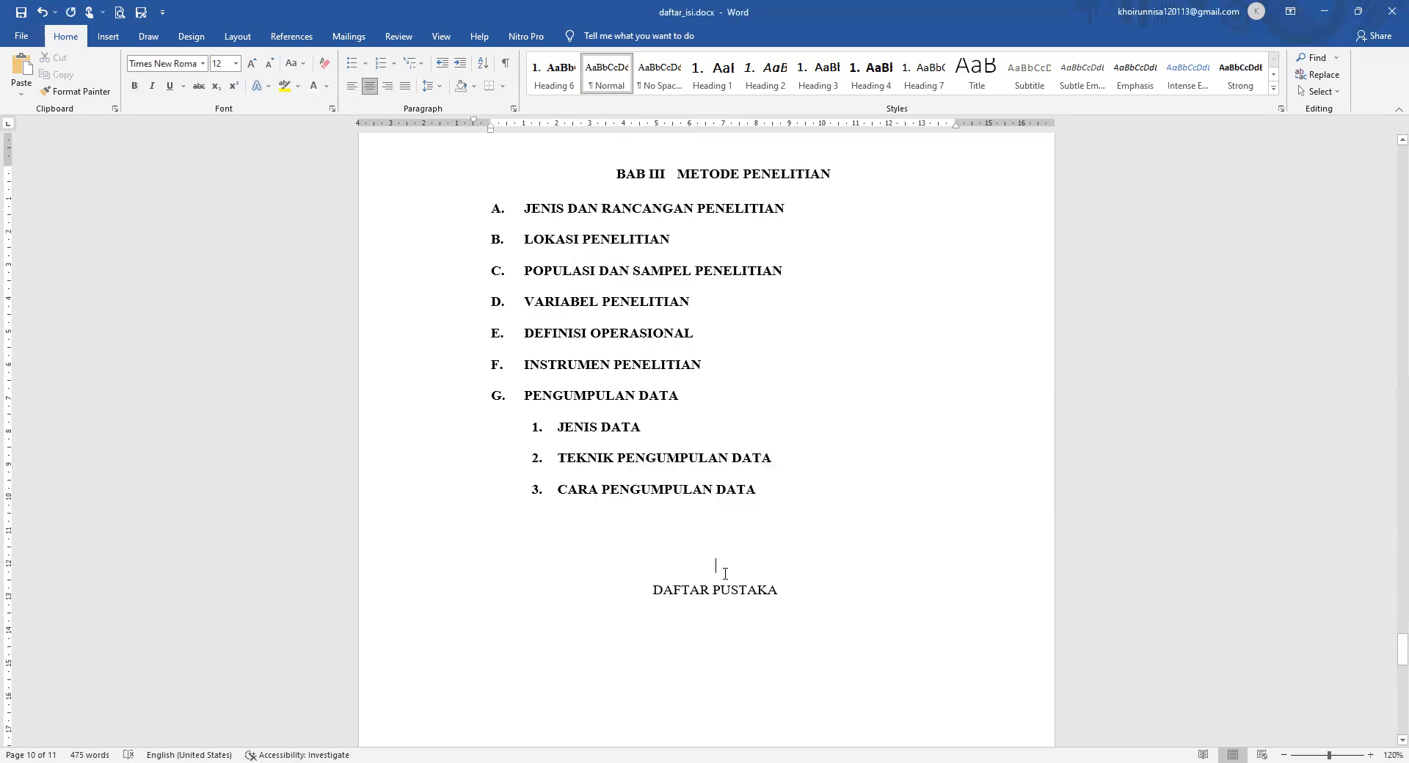
scroll(725, 573, down, 3)
key(Return)
key(Return)
key(Return)
key(Return)
key(Return)
key(Return)
key(Return)
key(Return)
key(Return)
key(Return)
key(Return)
key(Return)
key(Return)
key(Return)
scroll(770, 489, down, 1)
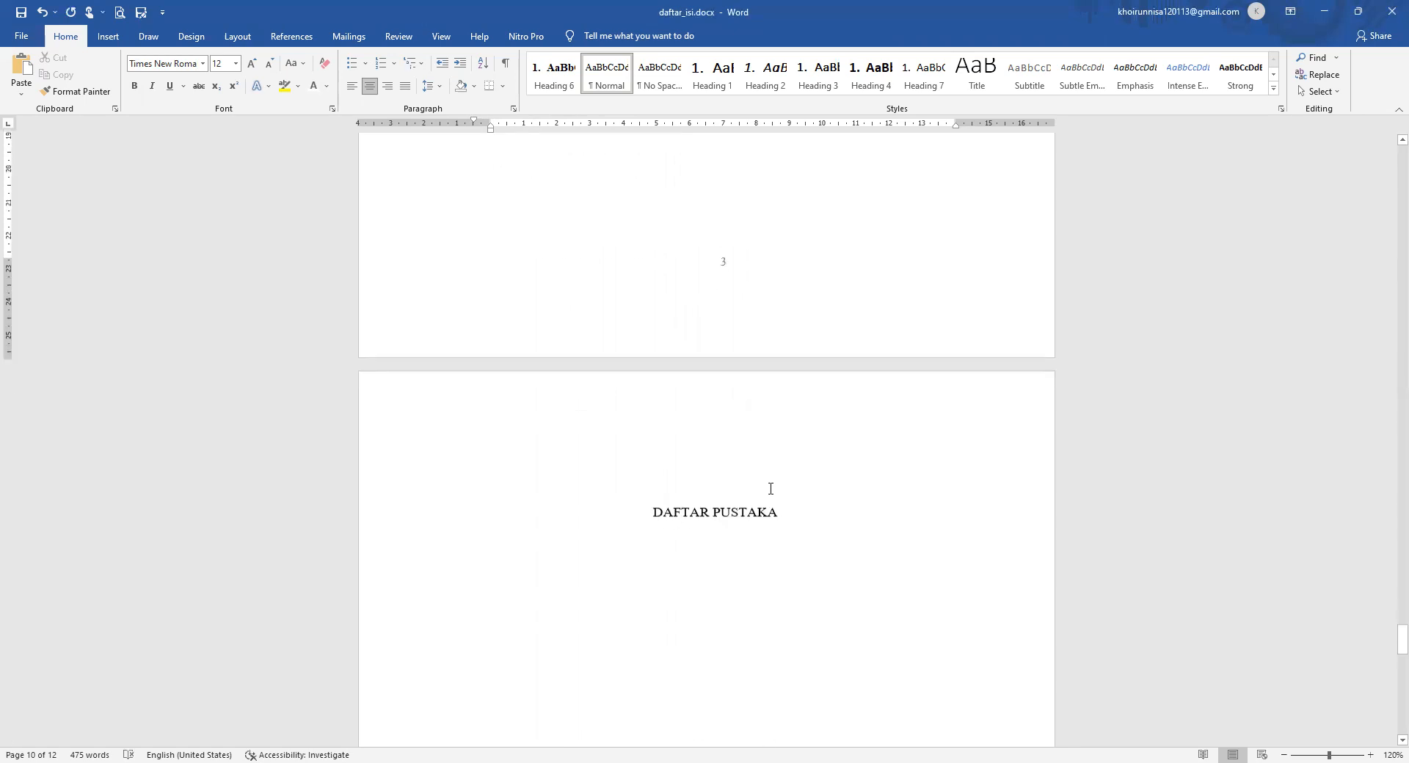
Copy the formatting of the BAB III METODE PENELITIAN title onto the DAFTAR PUSTAKA title.
ctrl+scroll(665, 484, down, 2)
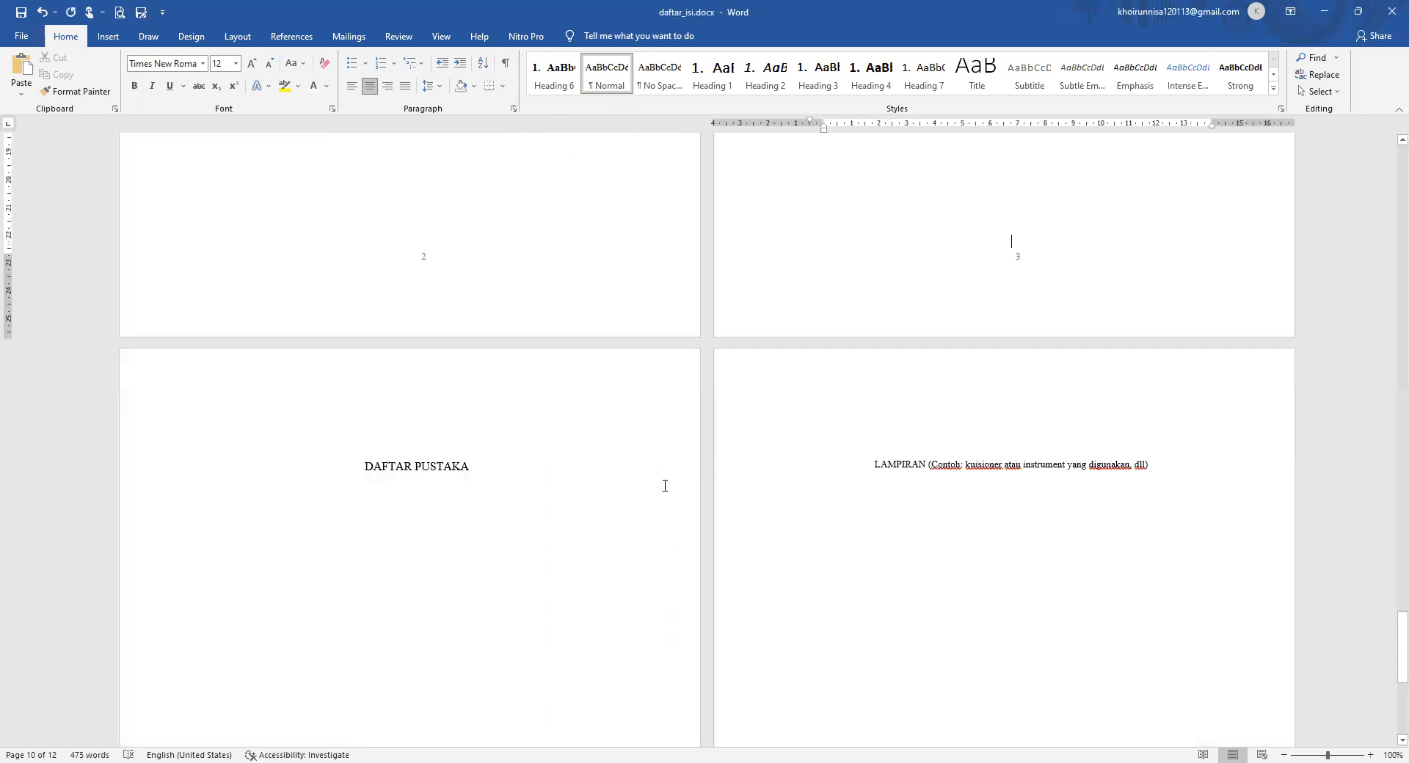
ctrl+scroll(665, 486, up, 3)
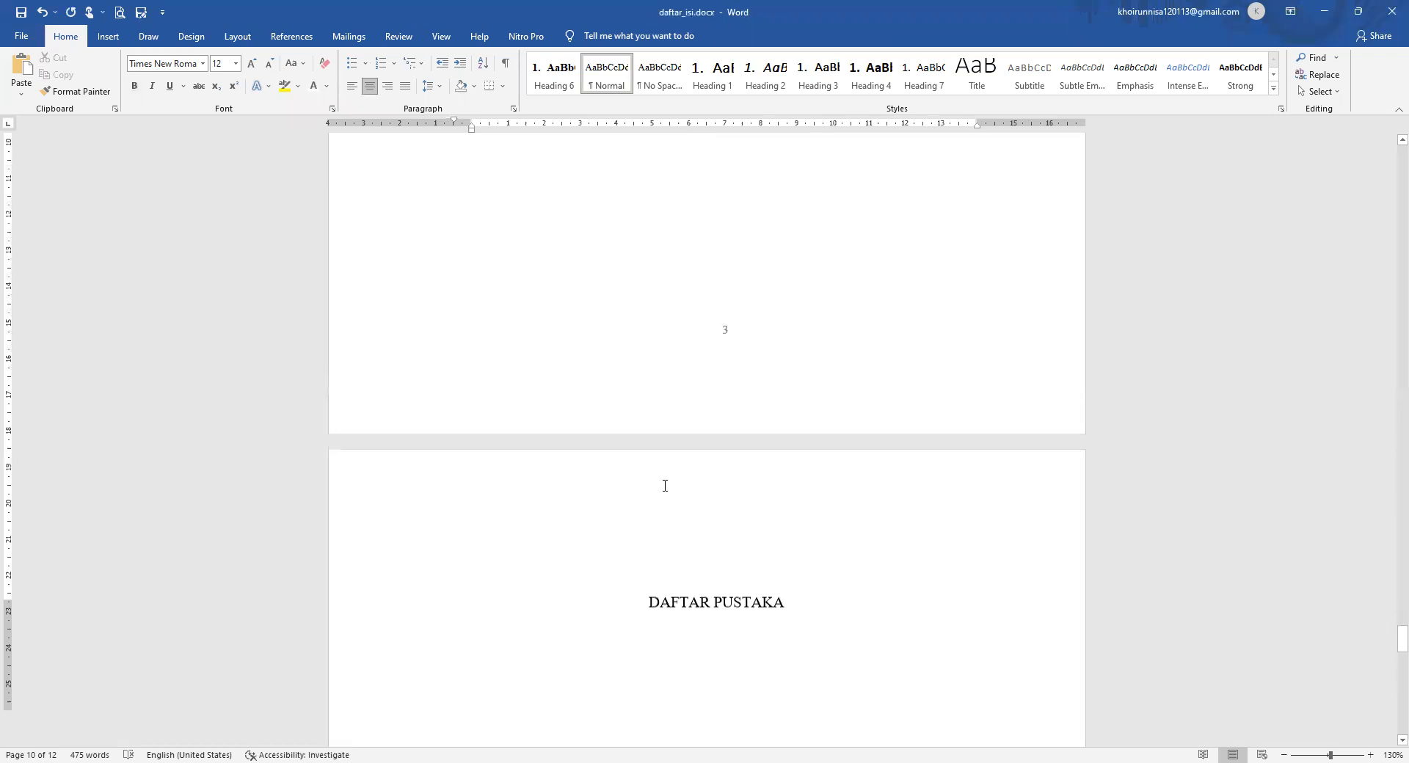
scroll(665, 486, up, 6)
click(671, 436)
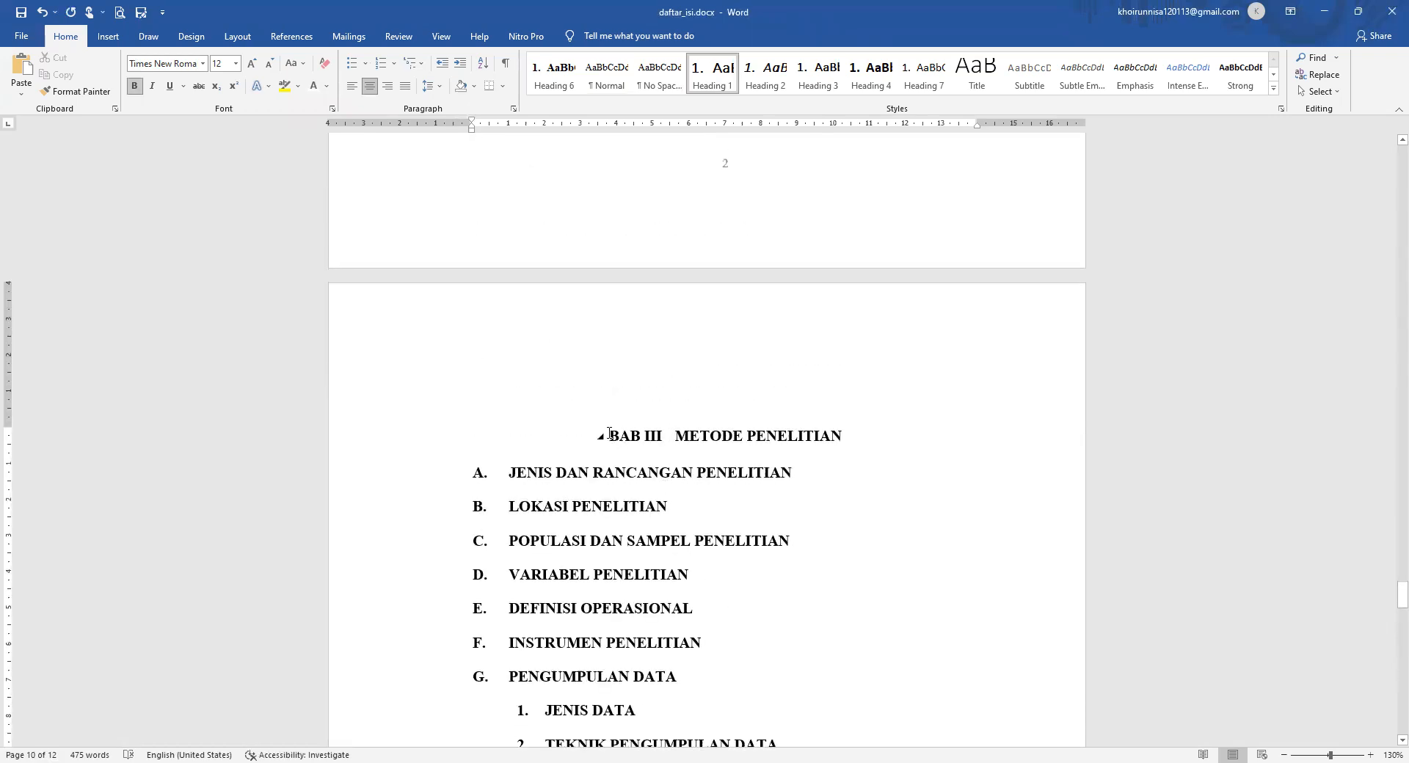
click(76, 91)
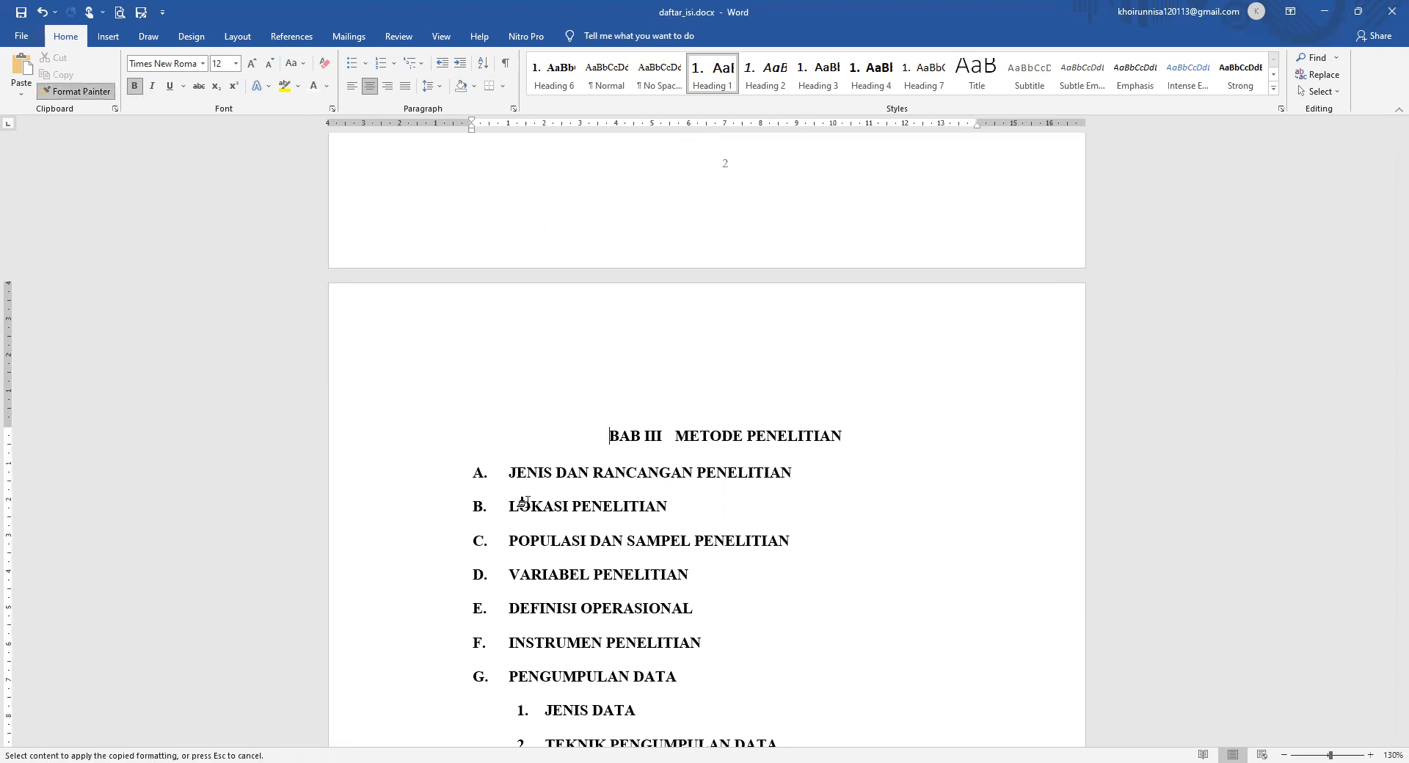
scroll(514, 514, down, 12)
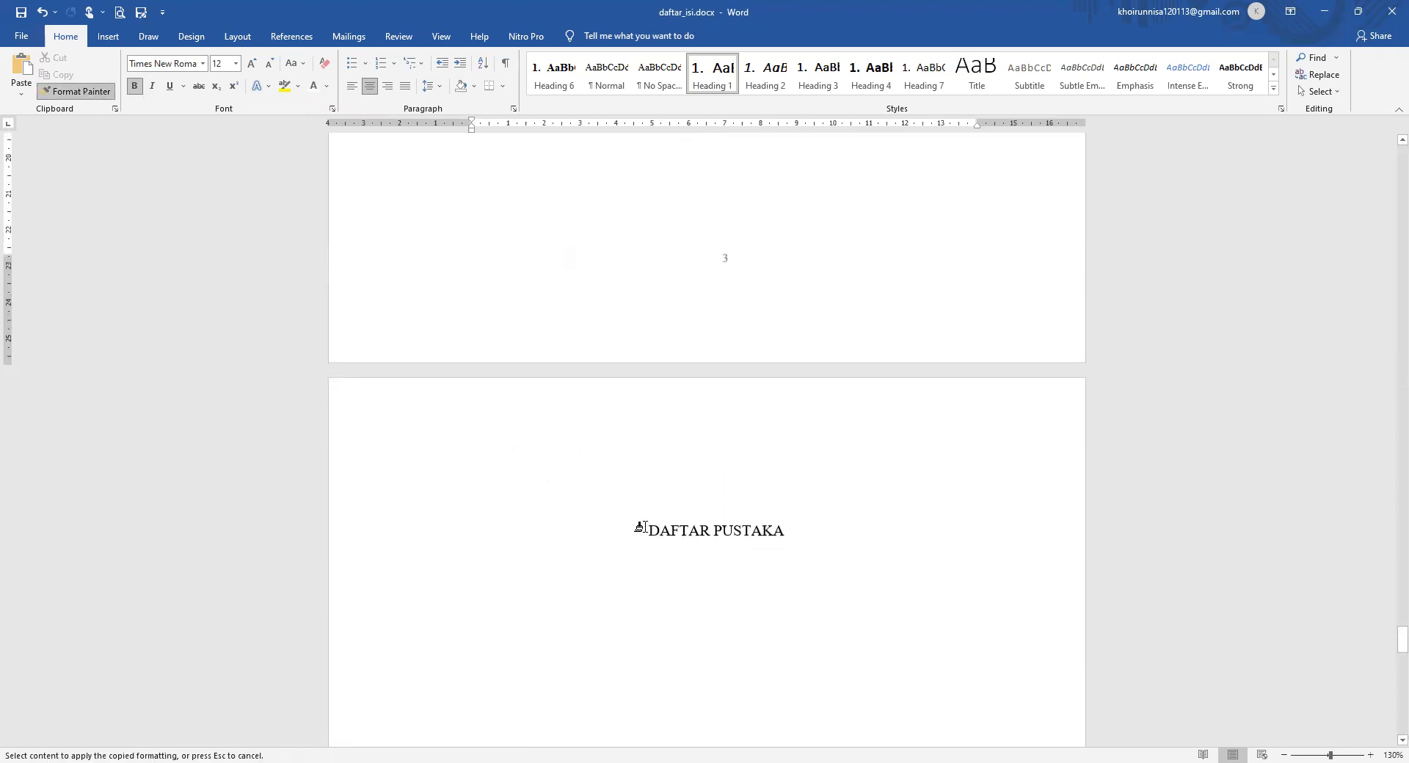
click(640, 529)
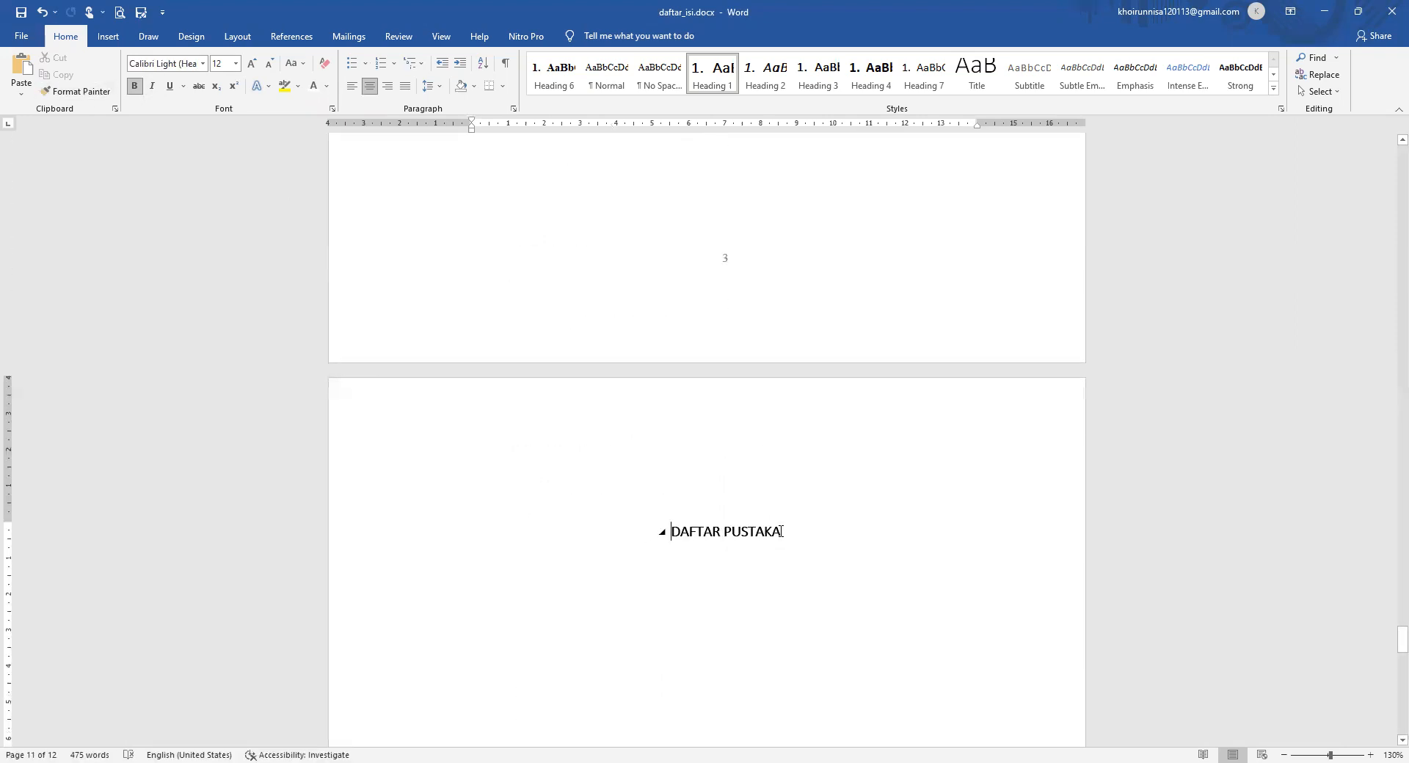
Change the font of the DAFTAR PUSTAKA title to Times New Roman.
drag(780, 531, 667, 532)
click(189, 65)
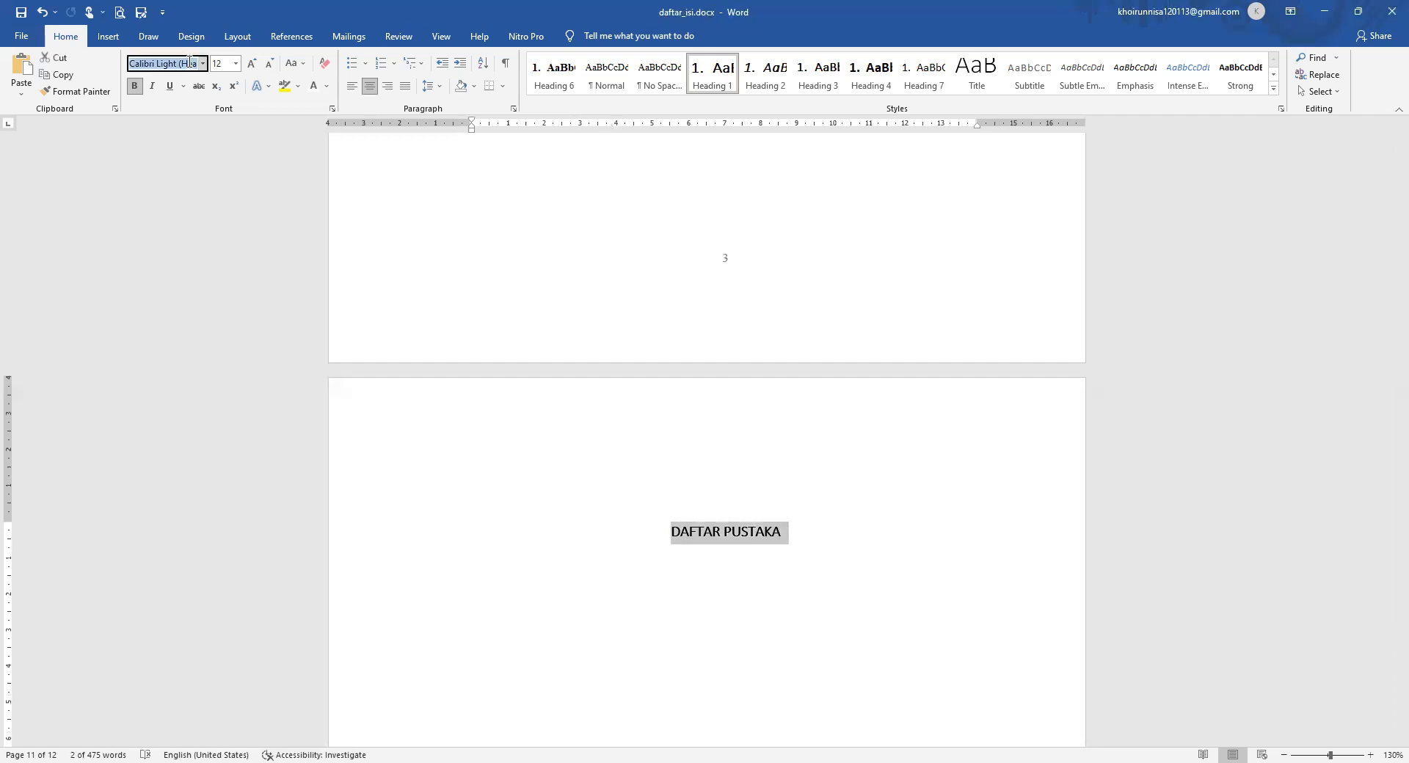
key(Return)
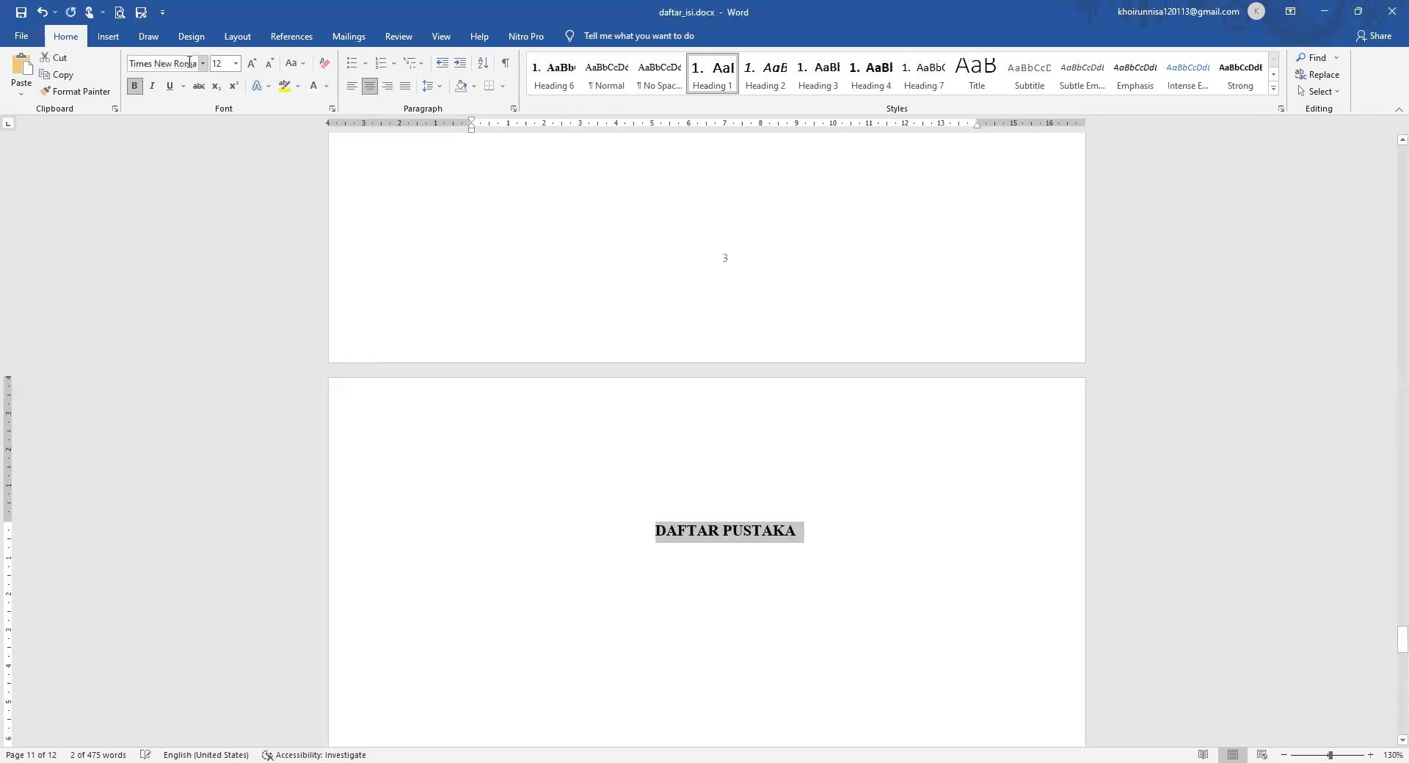
Copy the formatting of the DAFTAR PUSTAKA title onto the LAMPIRAN line on the last page.
scroll(634, 543, down, 15)
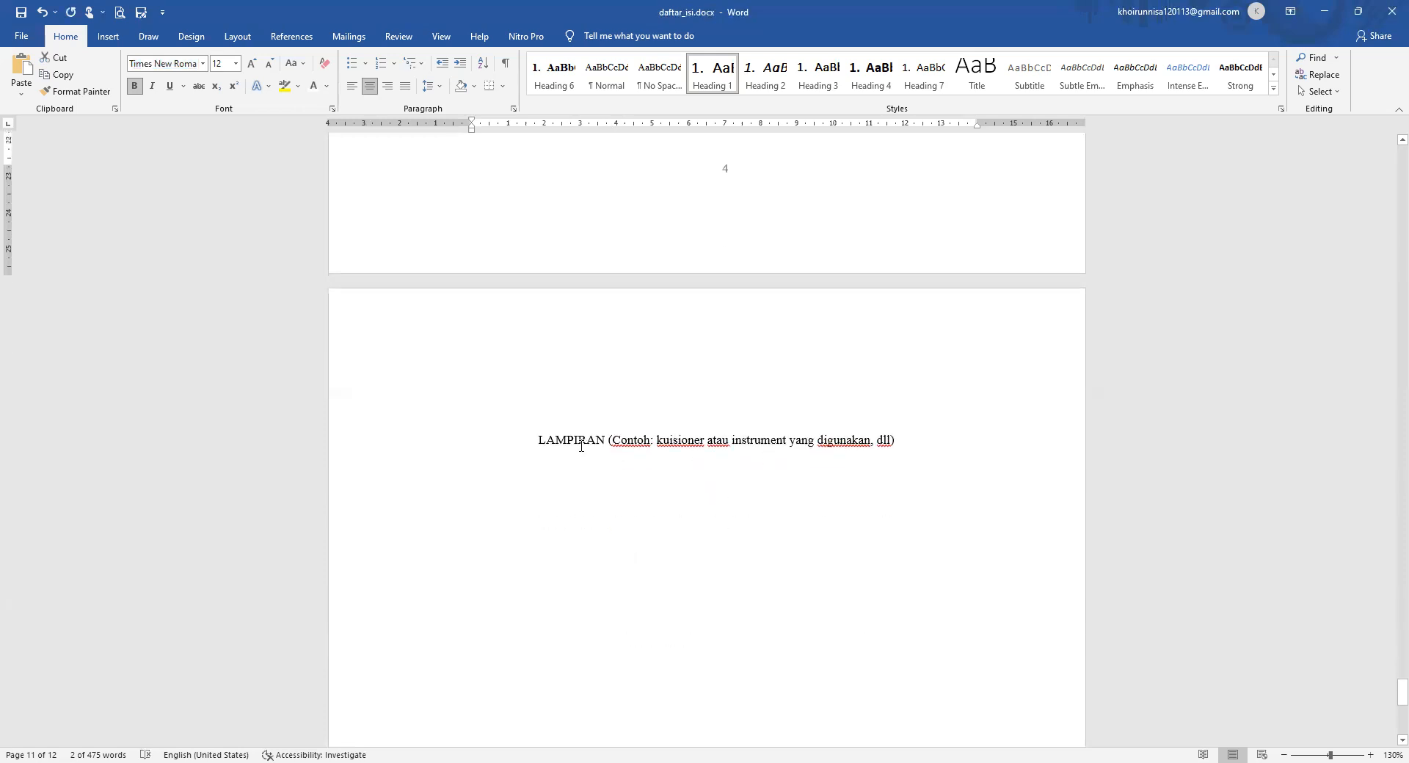
scroll(573, 452, down, 1)
scroll(574, 452, up, 8)
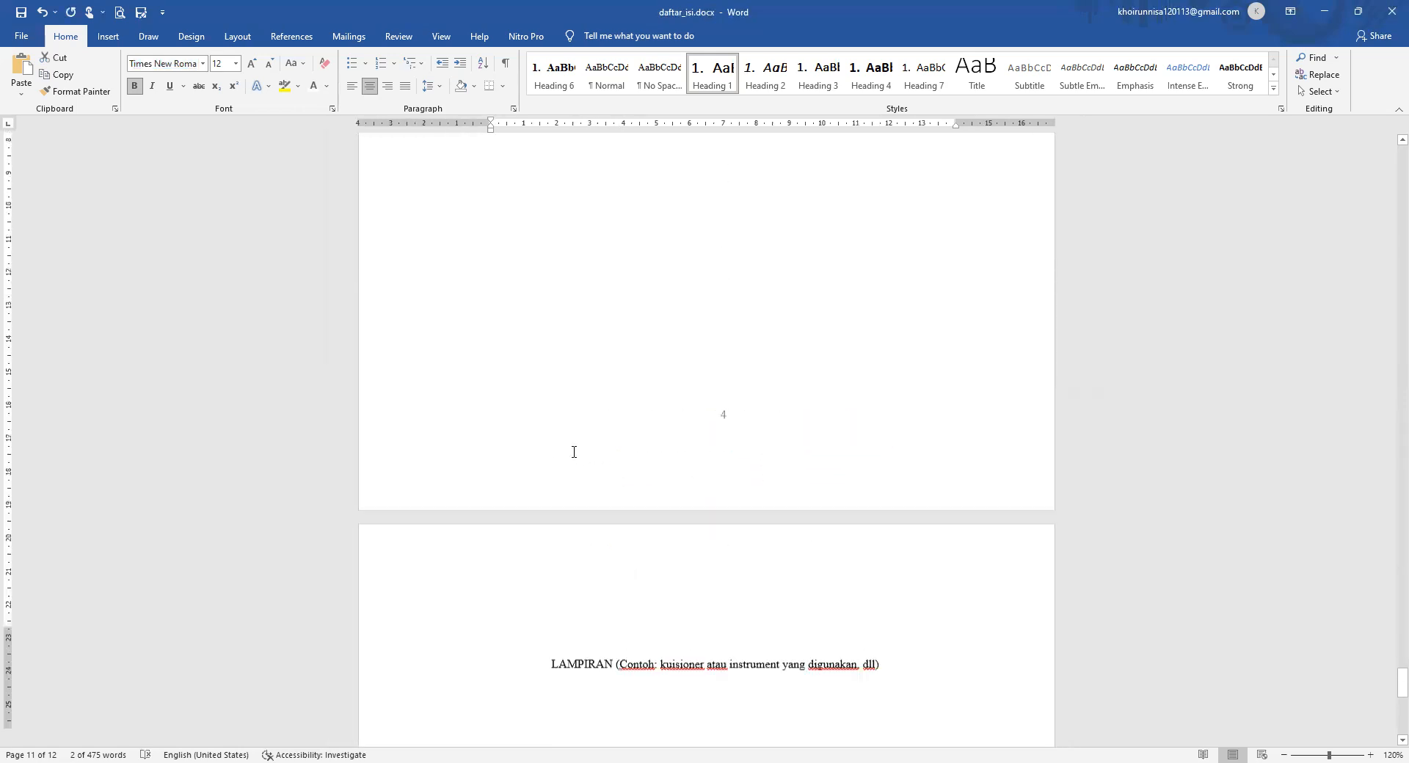
scroll(573, 452, up, 5)
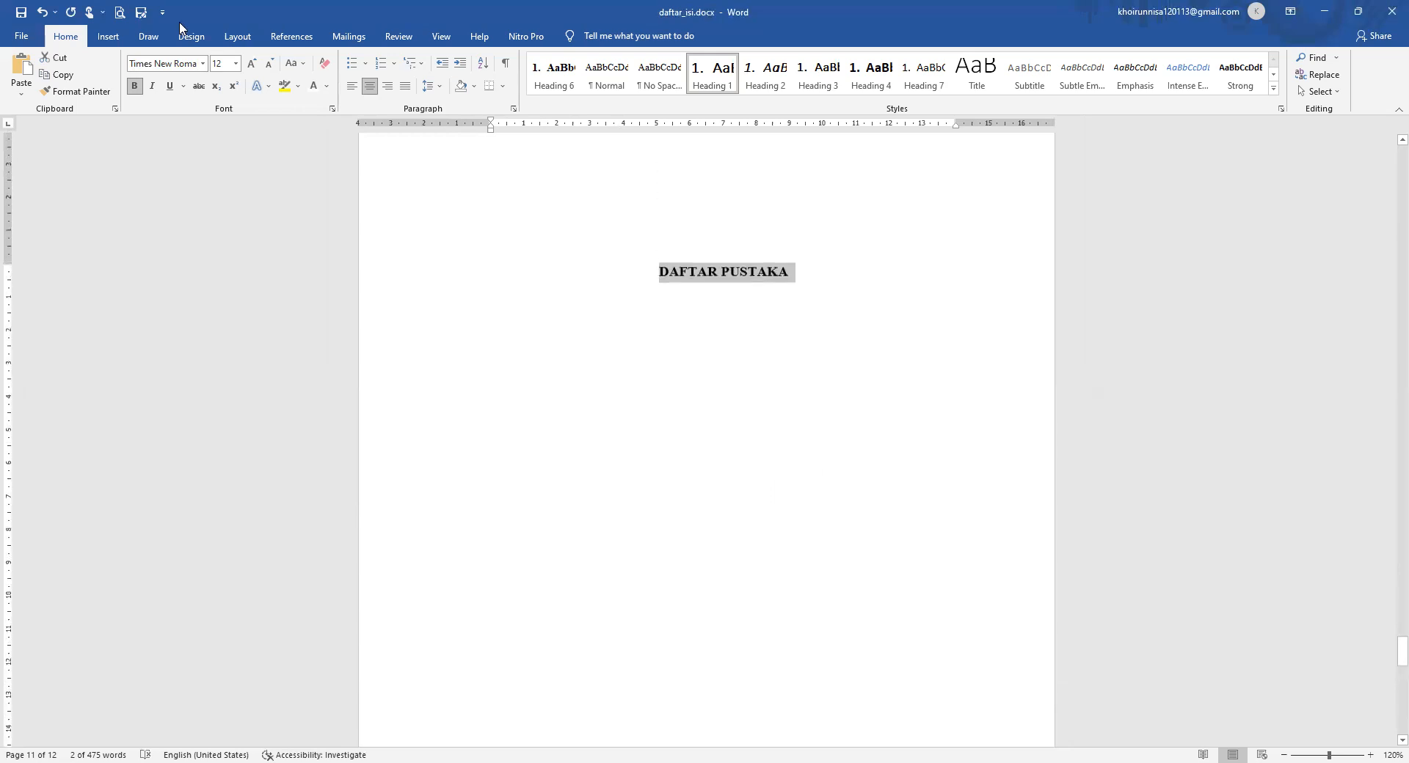
click(87, 93)
scroll(620, 487, down, 7)
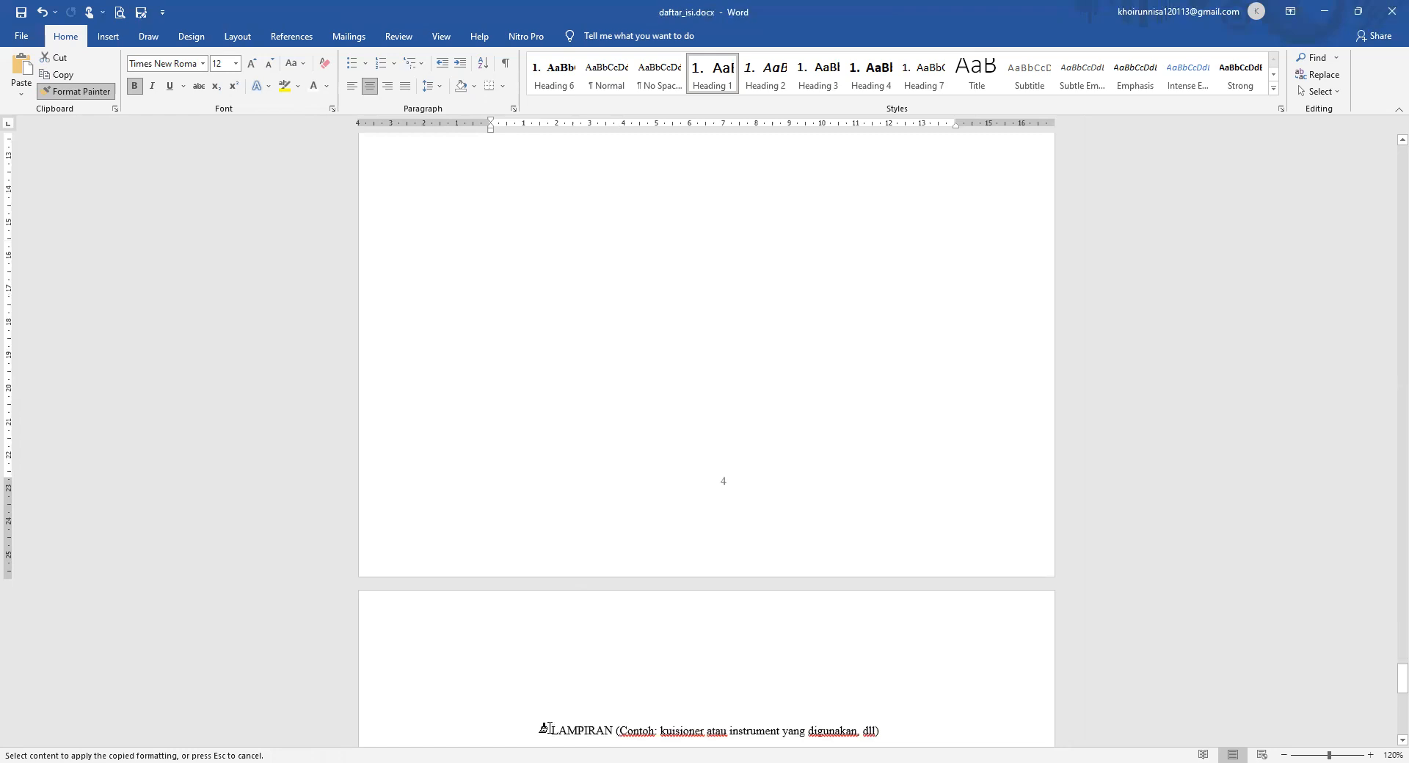
click(544, 729)
Shorten the last page's title to LAMPIRAN by deleting the example text in parentheses.
scroll(811, 447, down, 4)
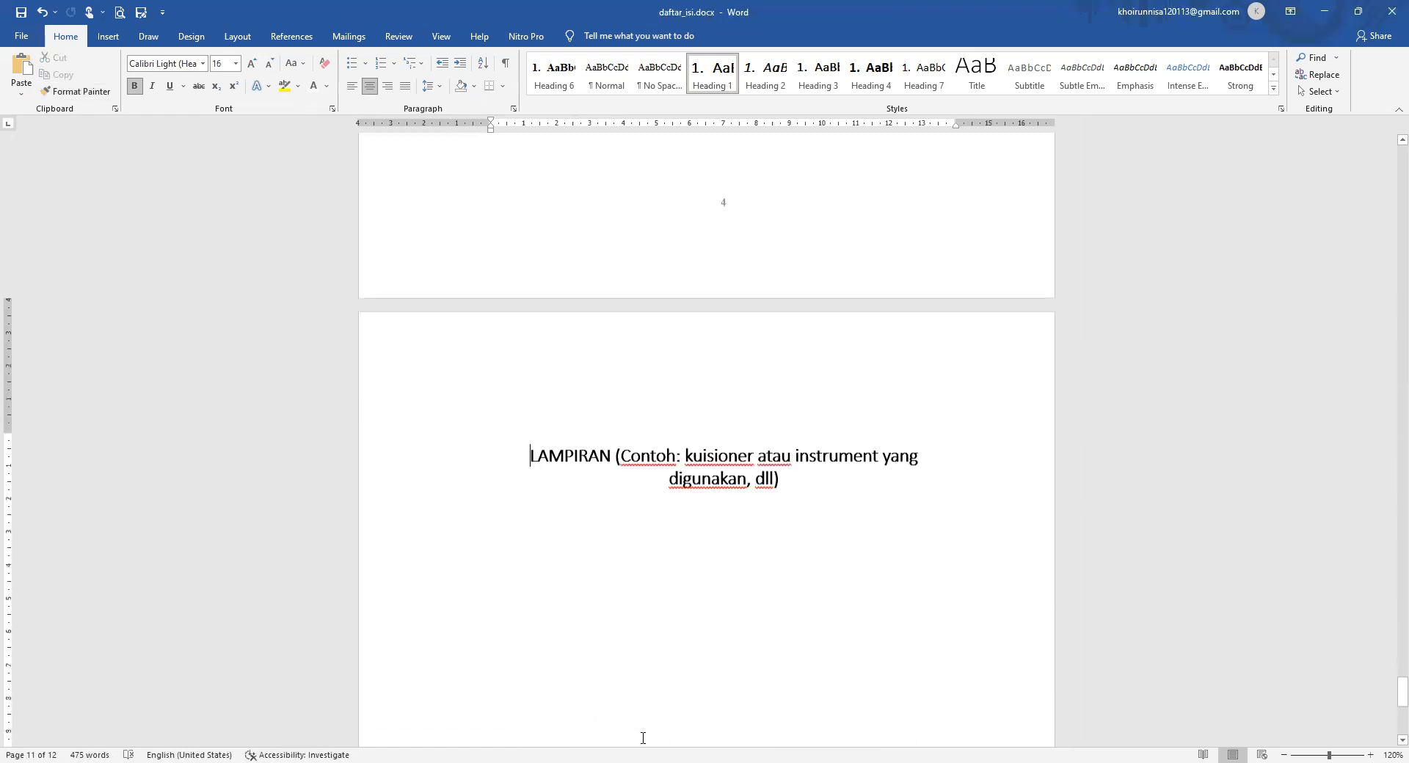
drag(795, 469, 619, 445)
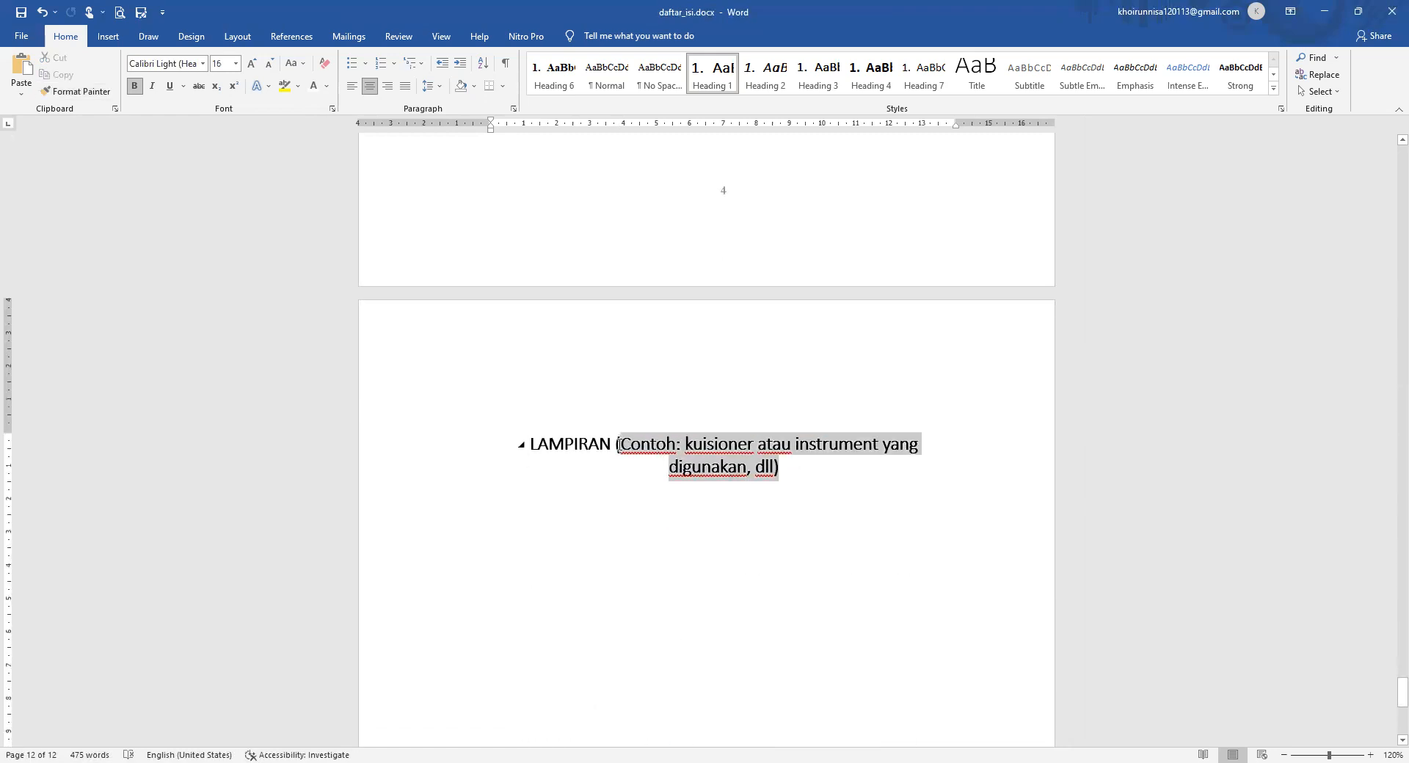
key(BackSpace)
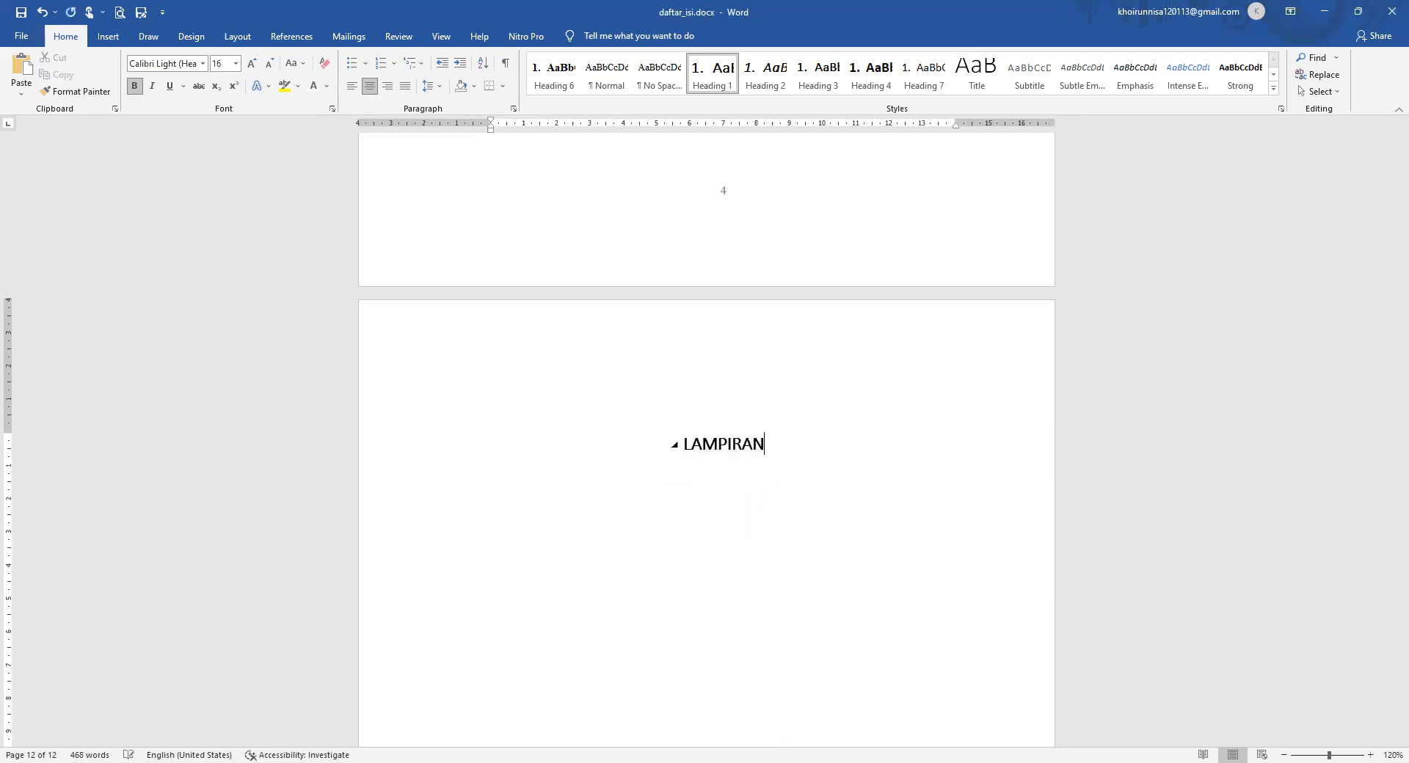
Format the LAMPIRAN title in Times New Roman, 12 pt.
drag(773, 445, 690, 447)
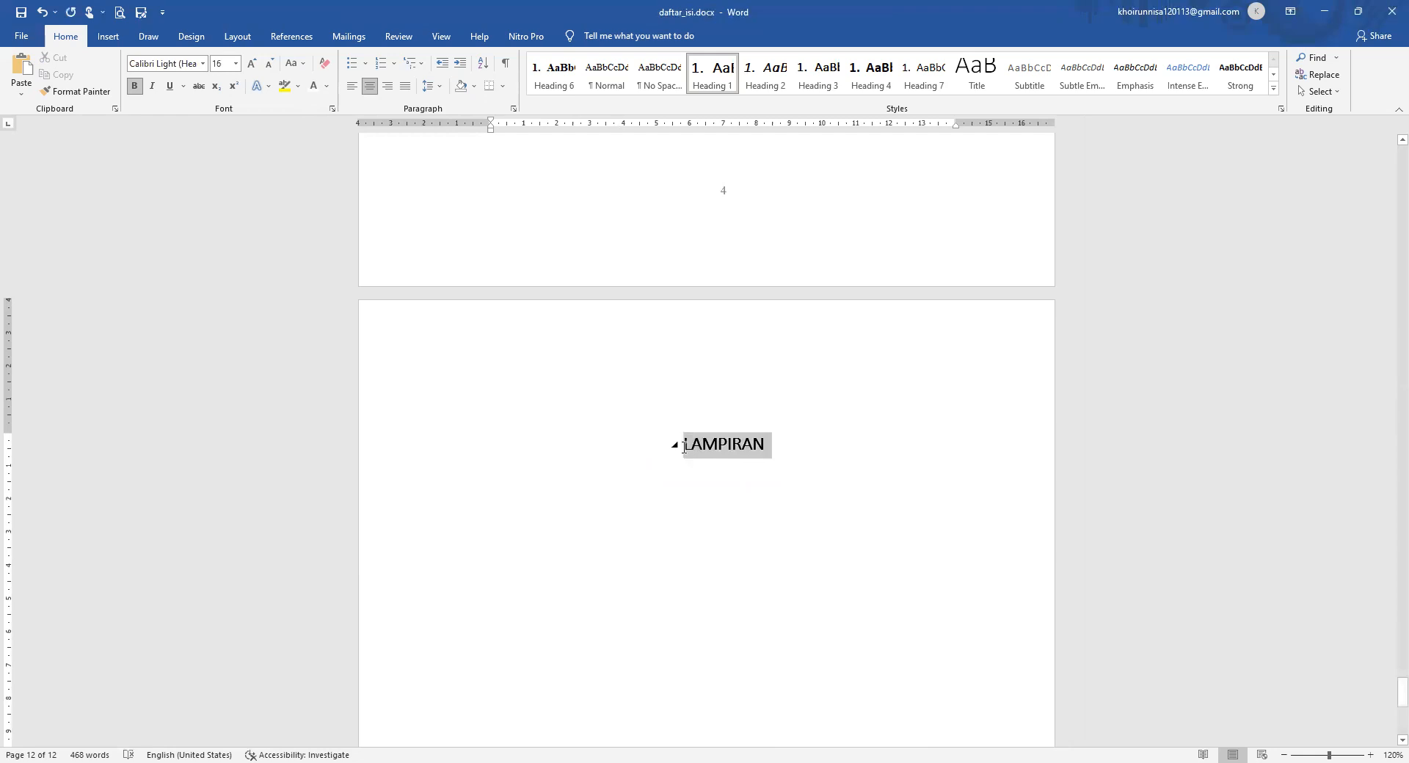
click(194, 65)
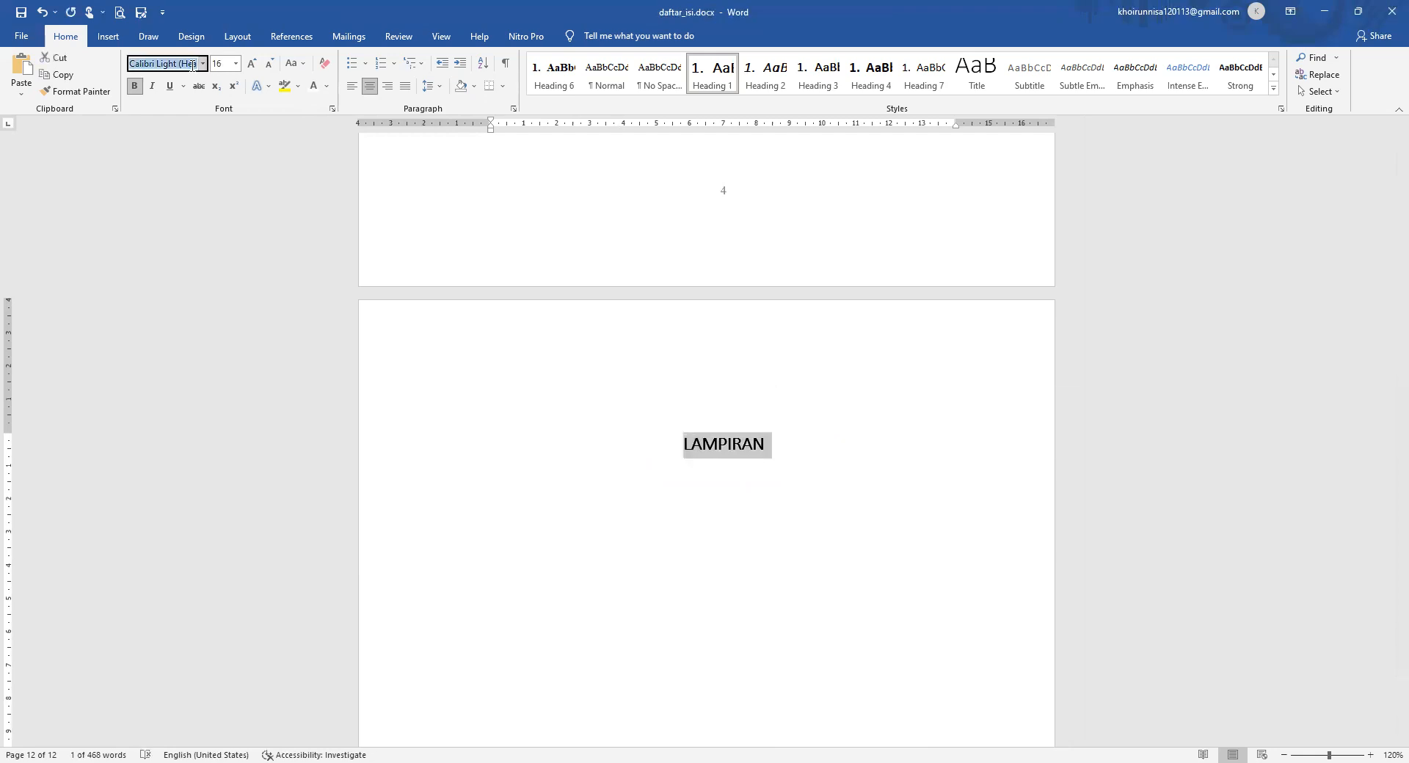
key(Return)
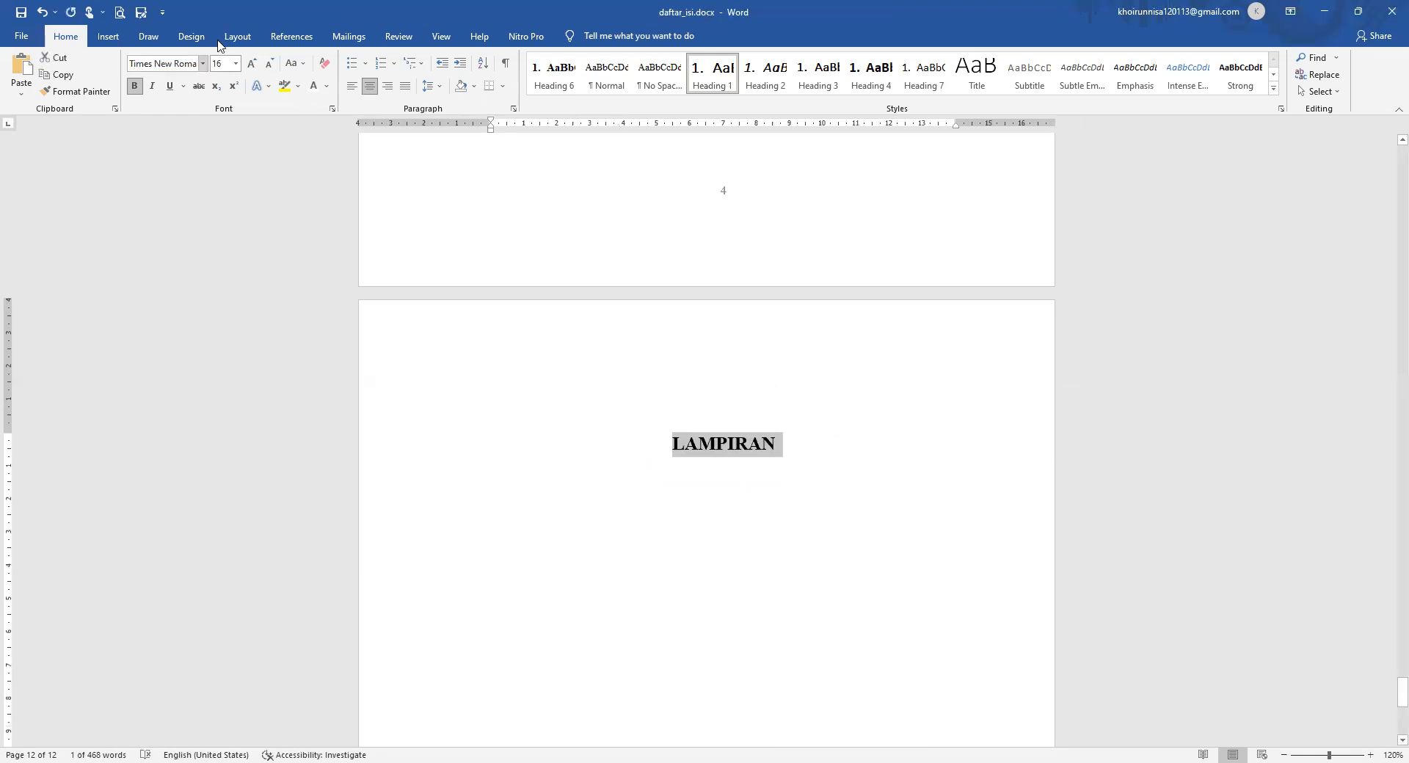
click(222, 63)
text(1)
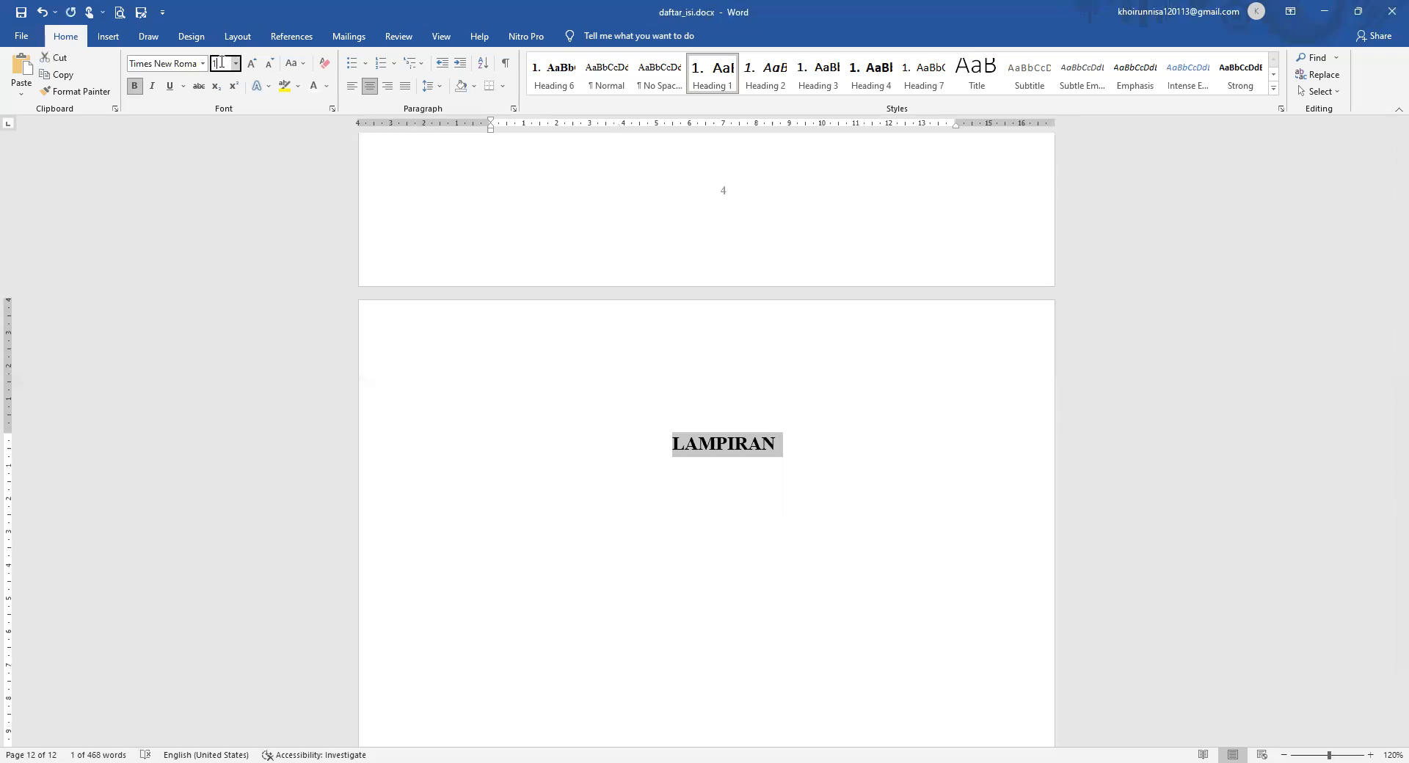
text(2)
key(Return)
Remove the bold formatting from the BAB III METODE PENELITIAN title and all of its subheadings down to CARA PENGUMPULAN DATA.
scroll(511, 368, up, 10)
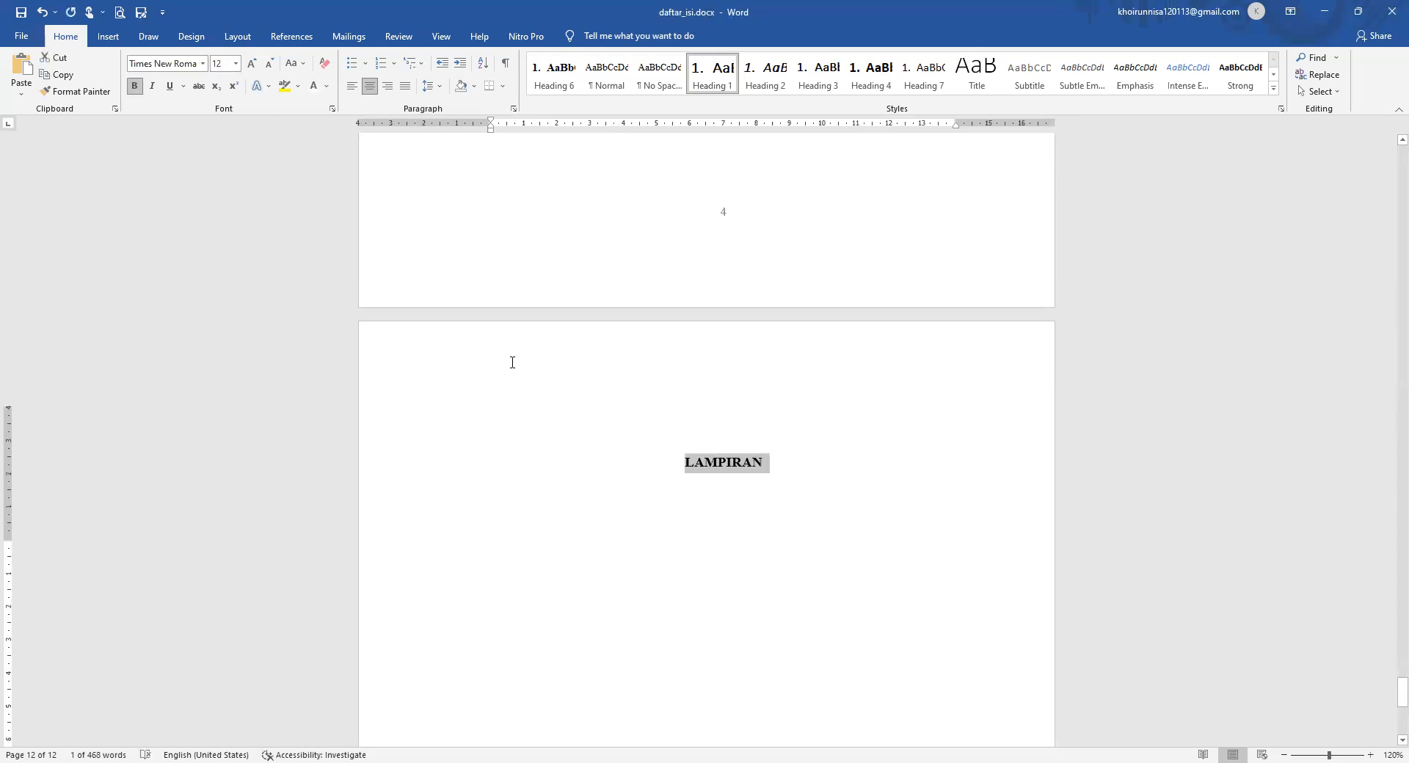
scroll(512, 362, up, 20)
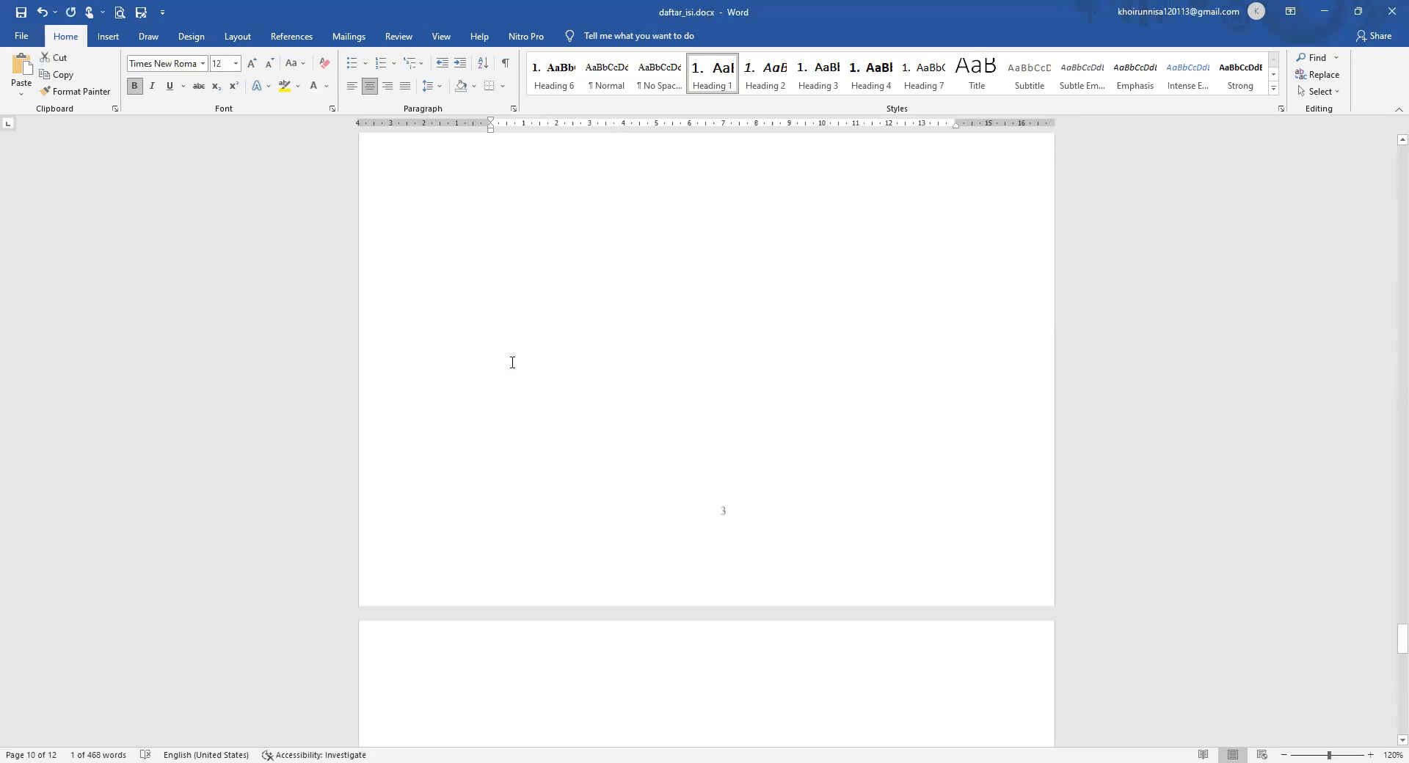
scroll(512, 363, up, 8)
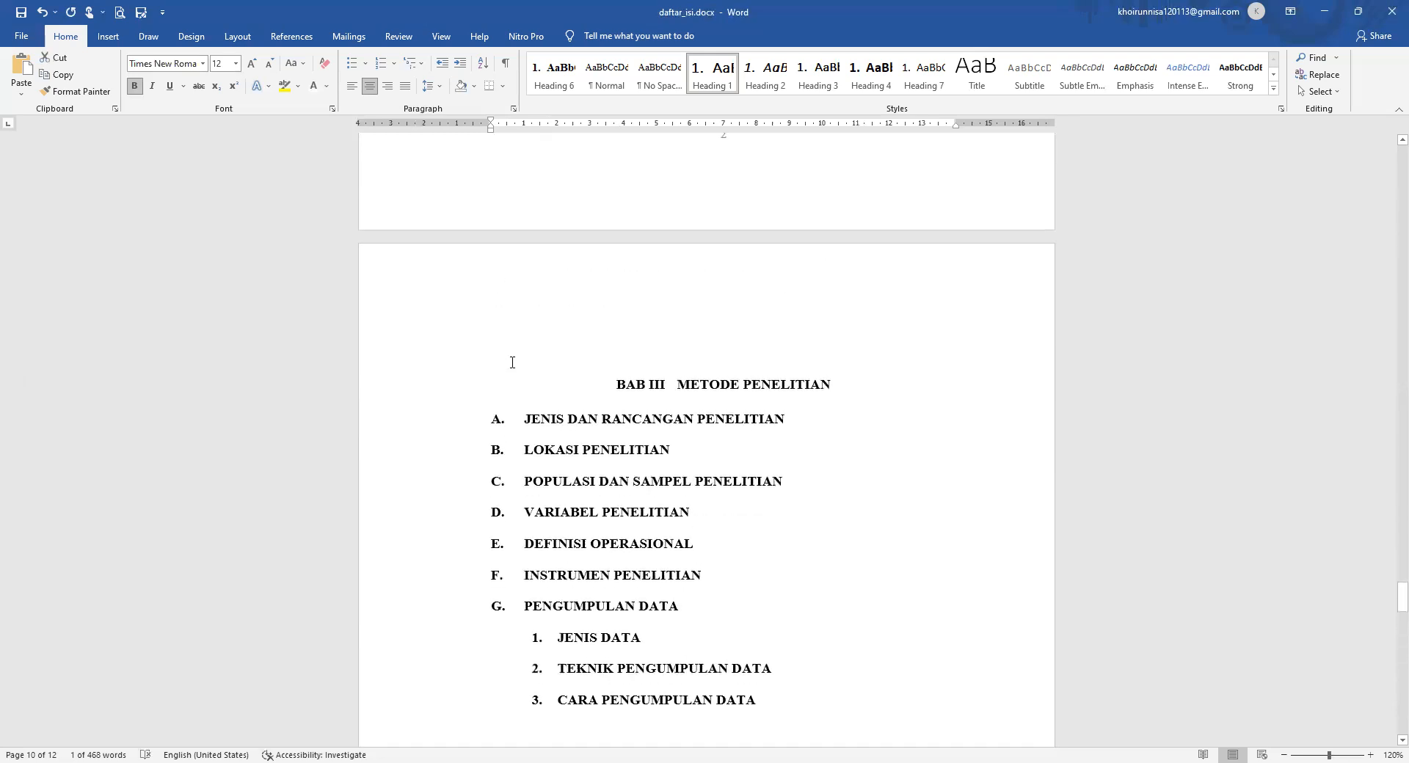
scroll(512, 362, up, 17)
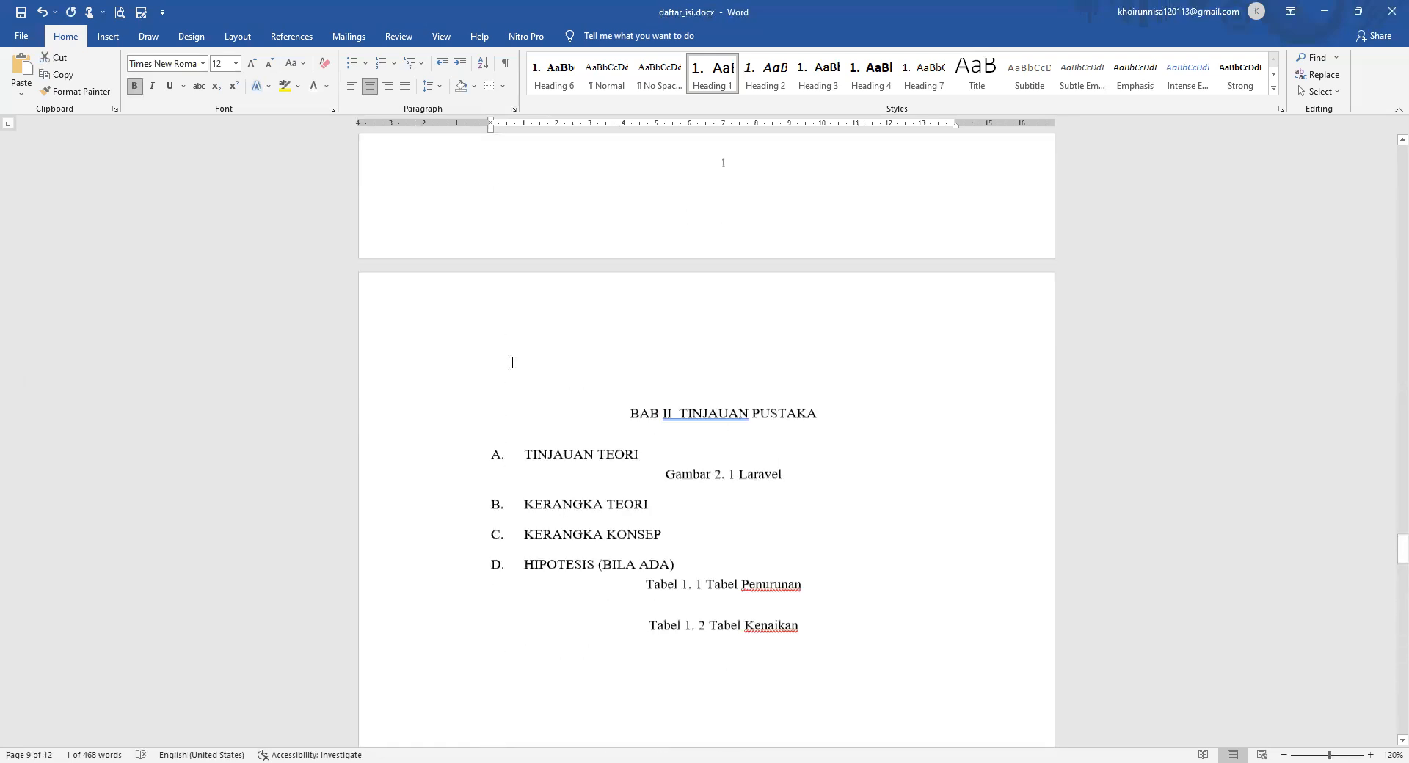
scroll(512, 363, down, 20)
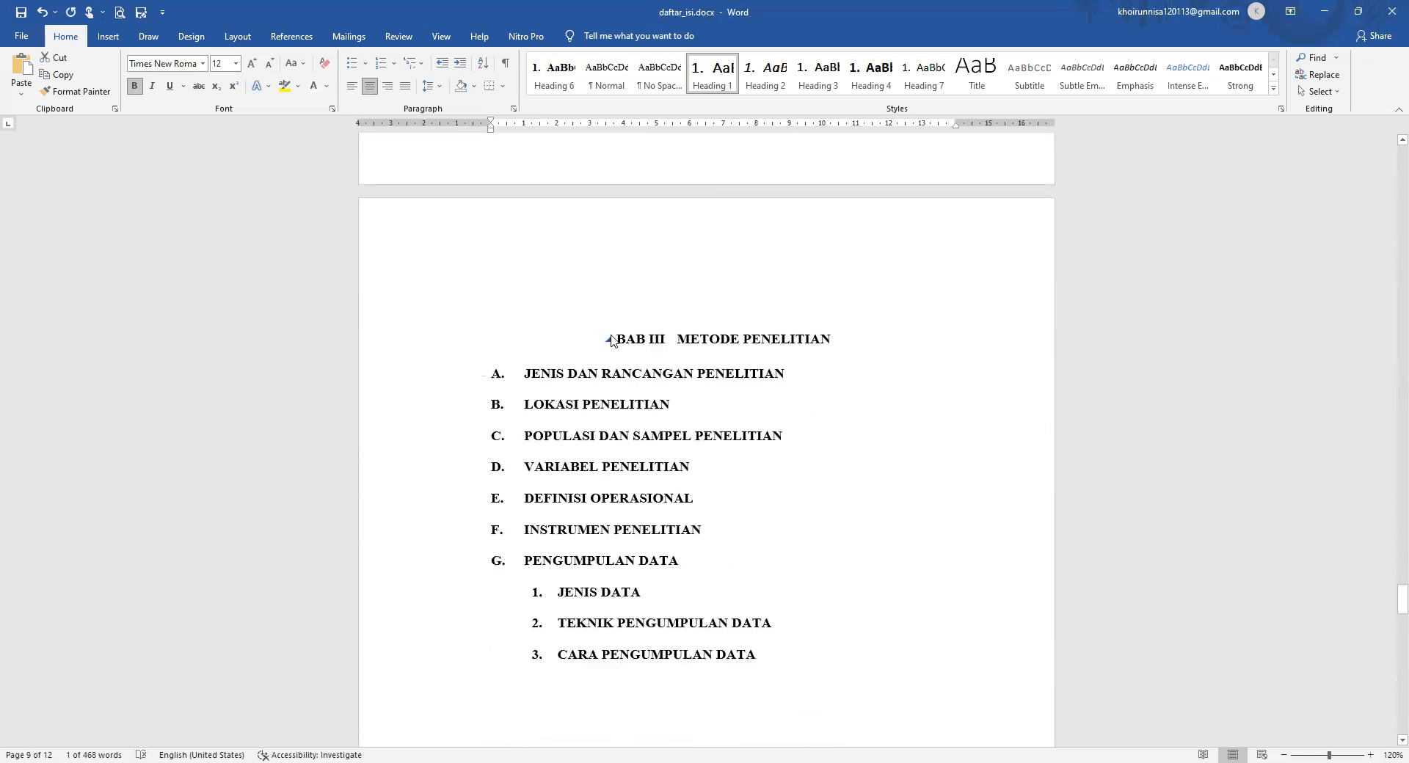
click(615, 338)
drag(614, 339, 780, 650)
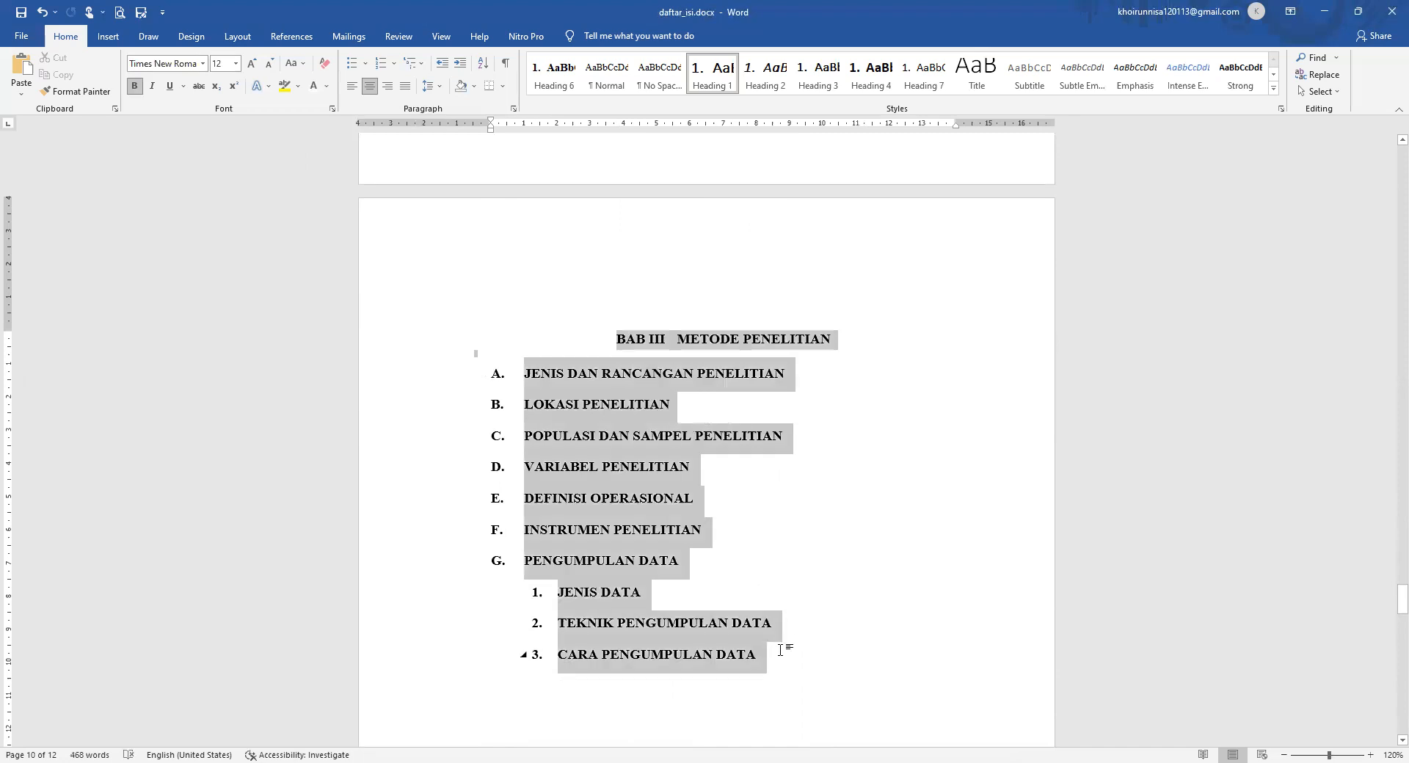
key(ctrl+b)
Remove the bold formatting from the DAFTAR PUSTAKA title.
scroll(565, 513, down, 10)
scroll(569, 484, down, 5)
drag(759, 478, 802, 484)
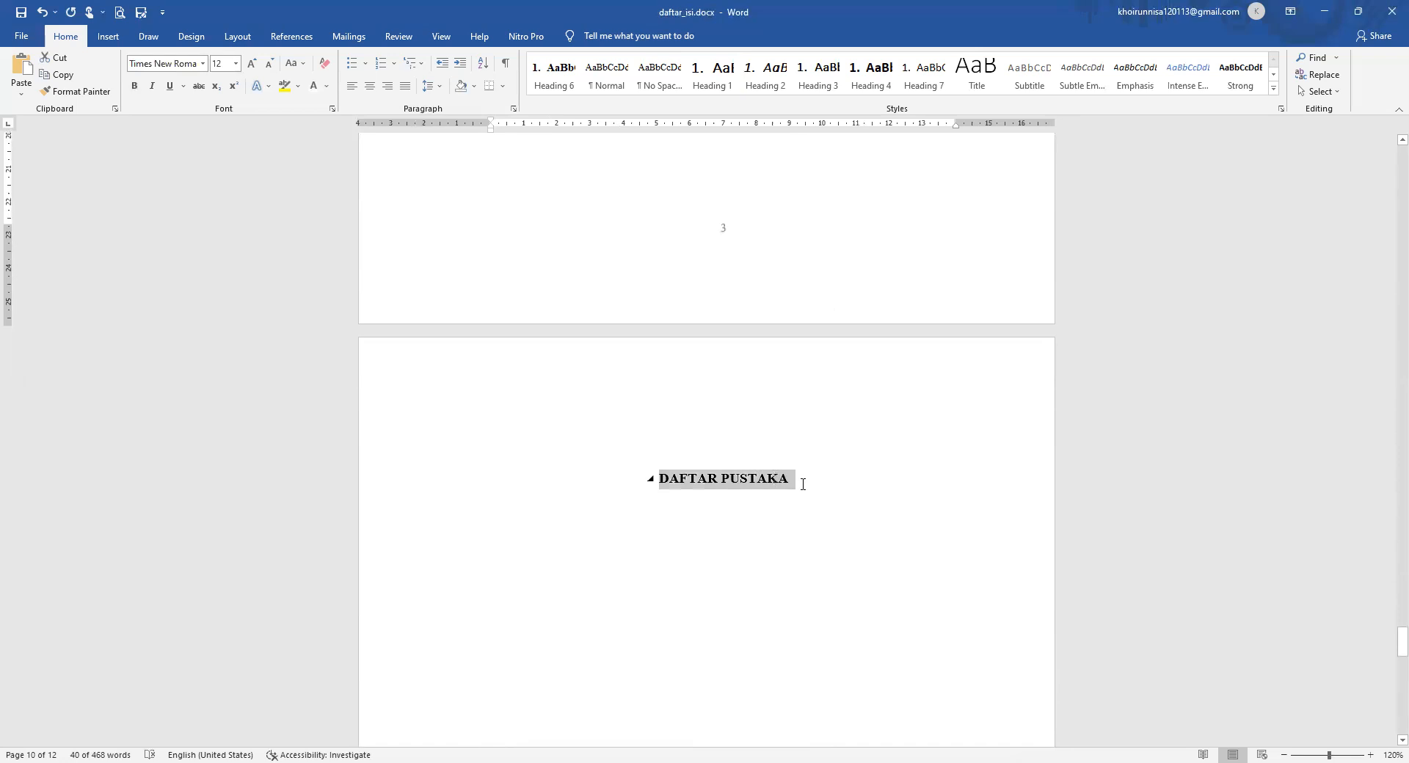
click(137, 91)
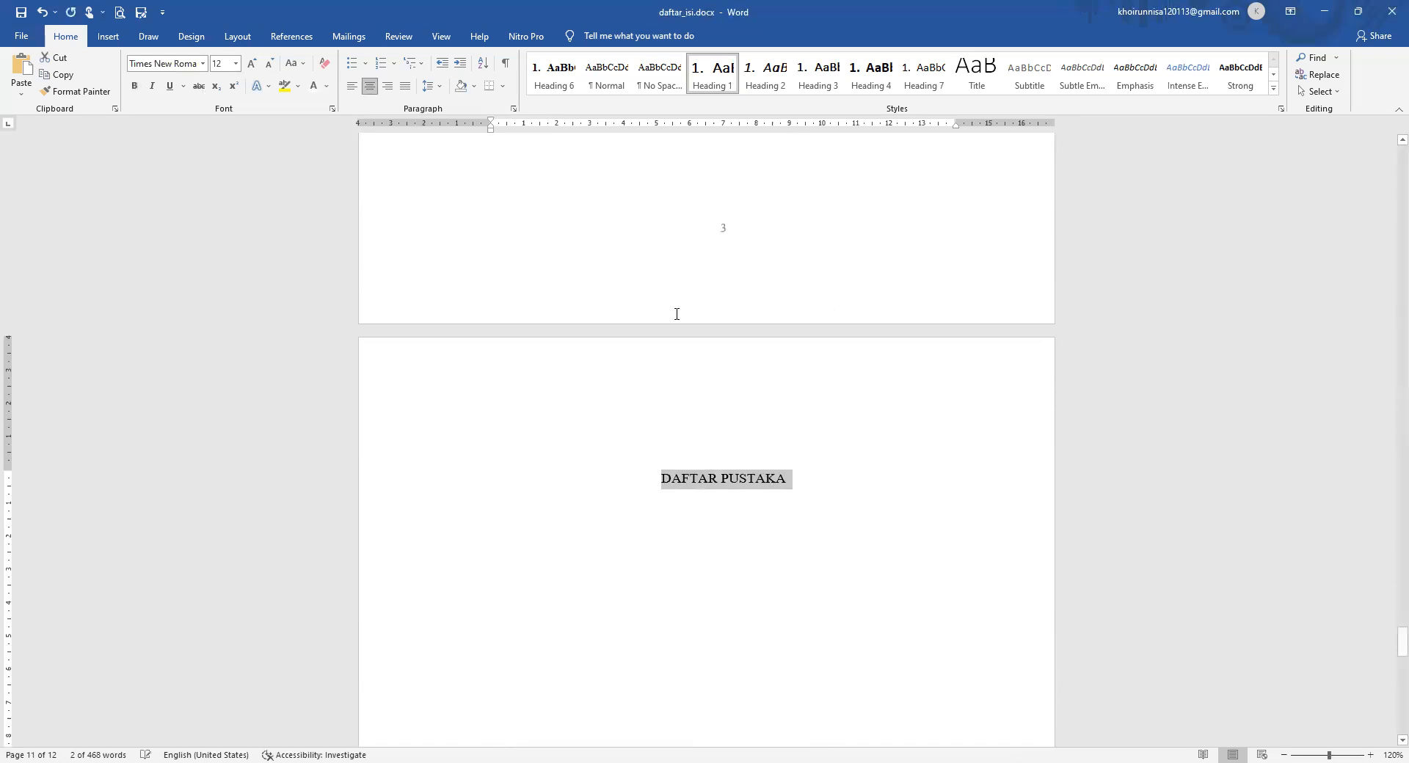
Insert the Daftar Isi Otomatis 2 automatic table of contents on the blank line below the DAFTAR ISI title.
scroll(677, 314, up, 15)
scroll(677, 314, up, 8)
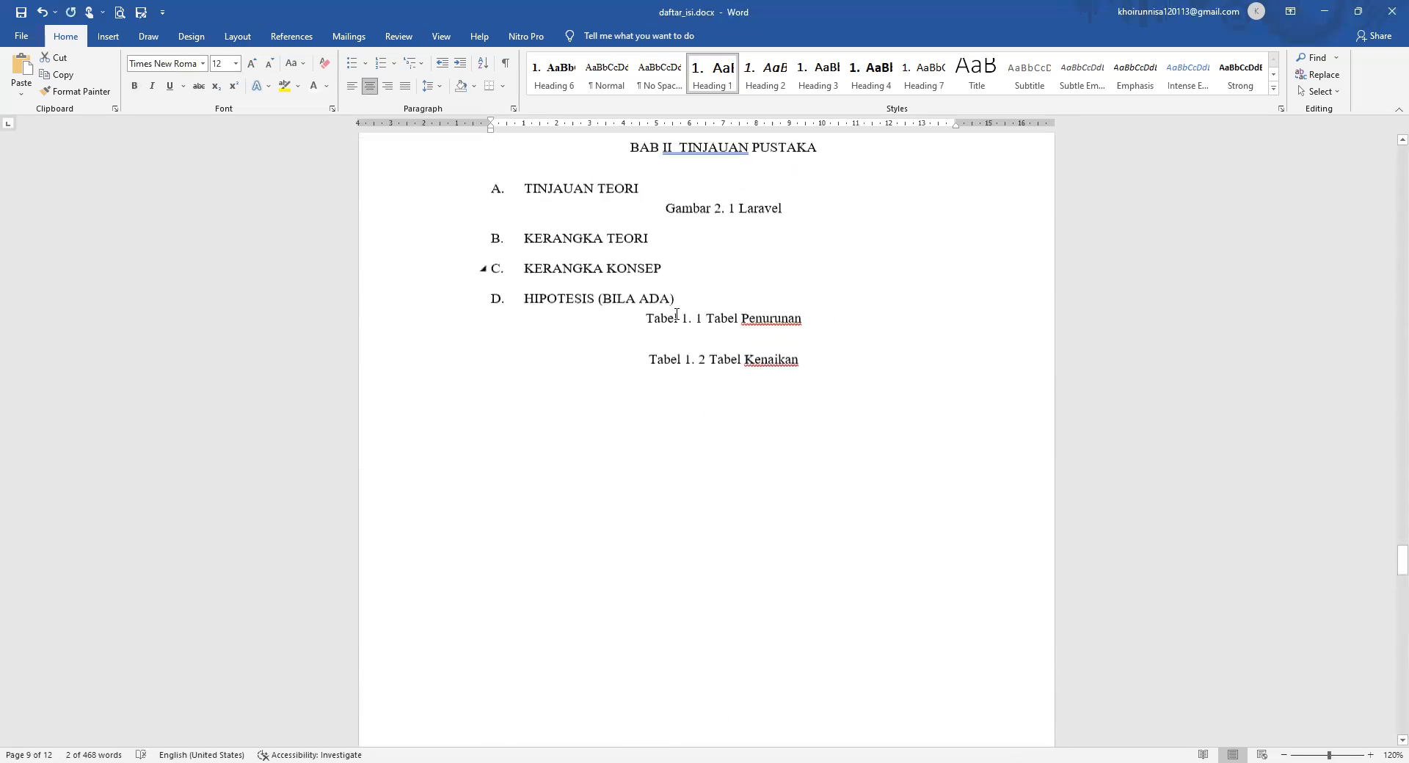
scroll(676, 314, up, 8)
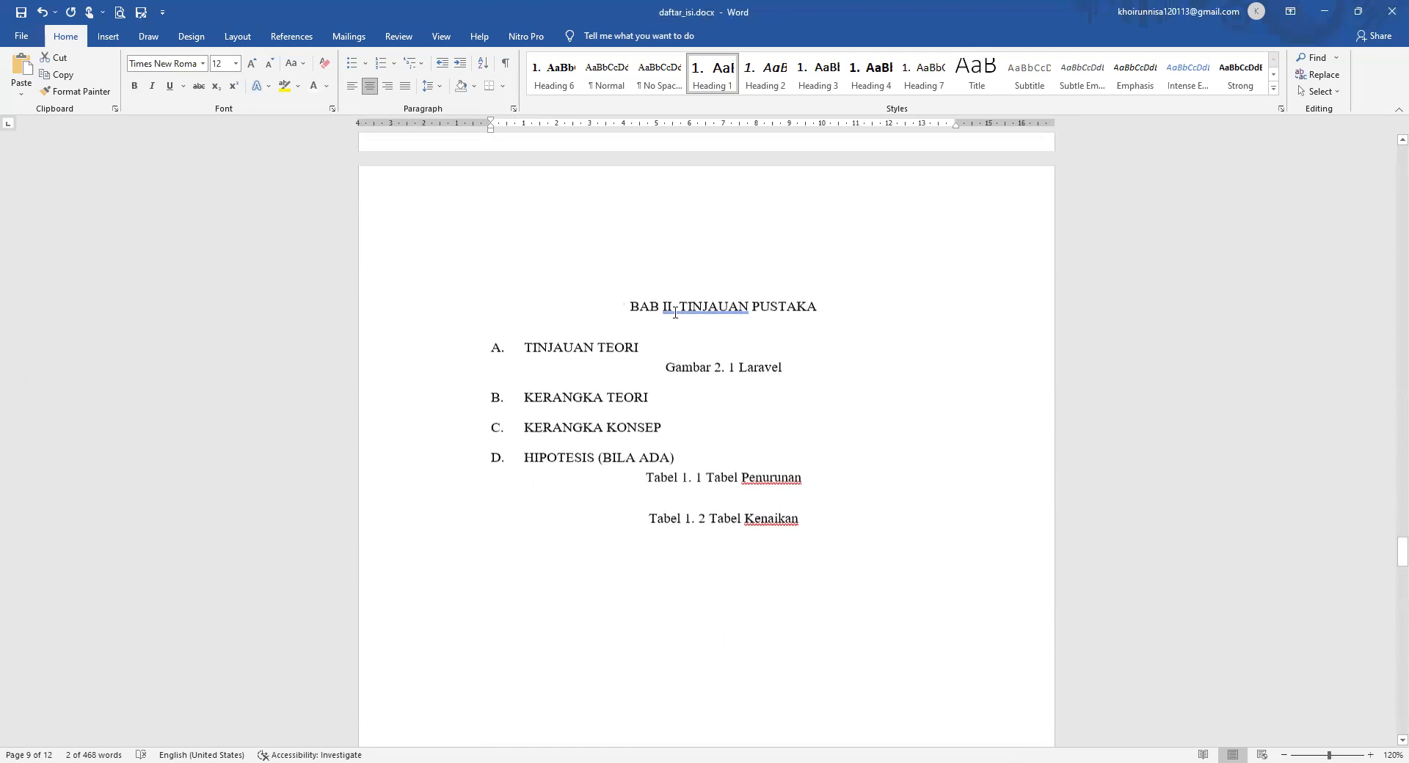
scroll(675, 316, up, 10)
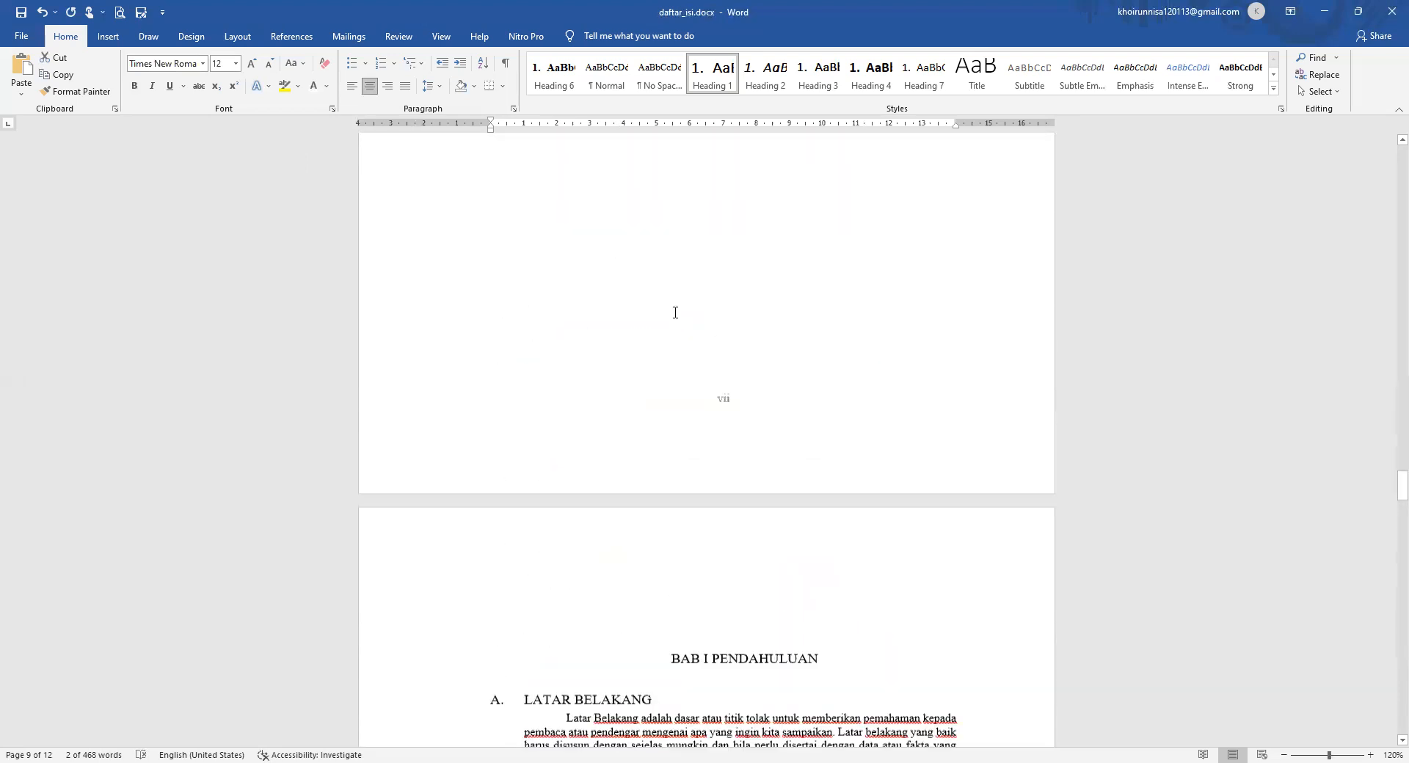
scroll(675, 318, up, 10)
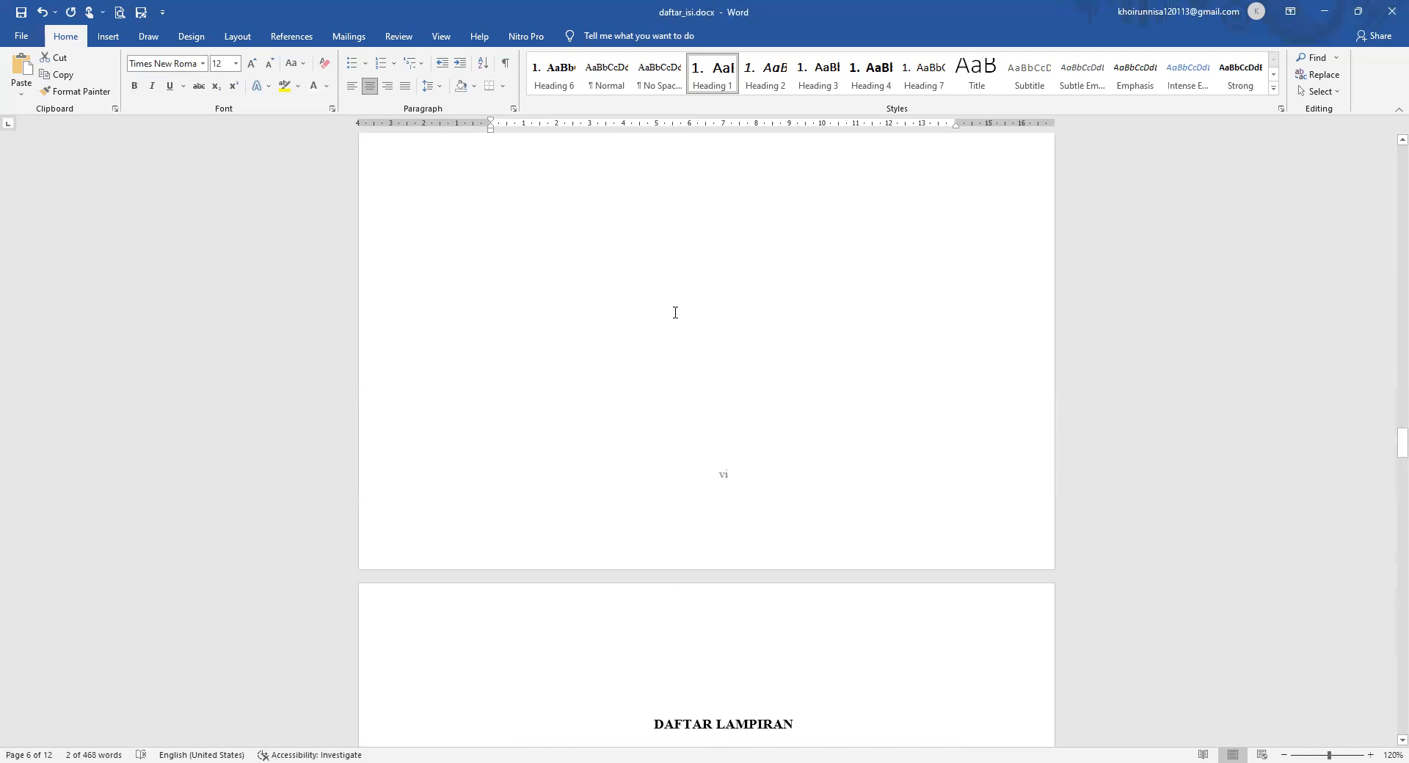
scroll(674, 313, up, 8)
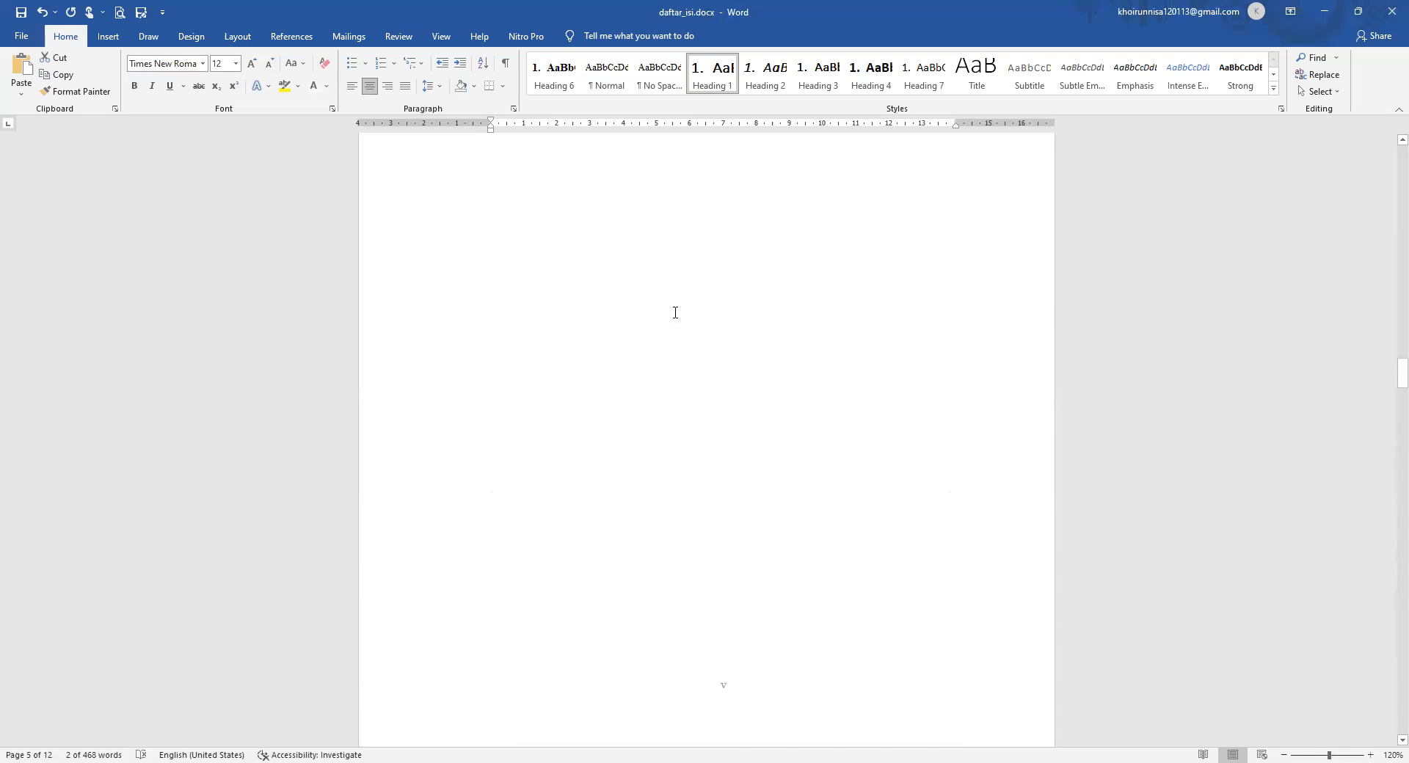
scroll(675, 312, up, 10)
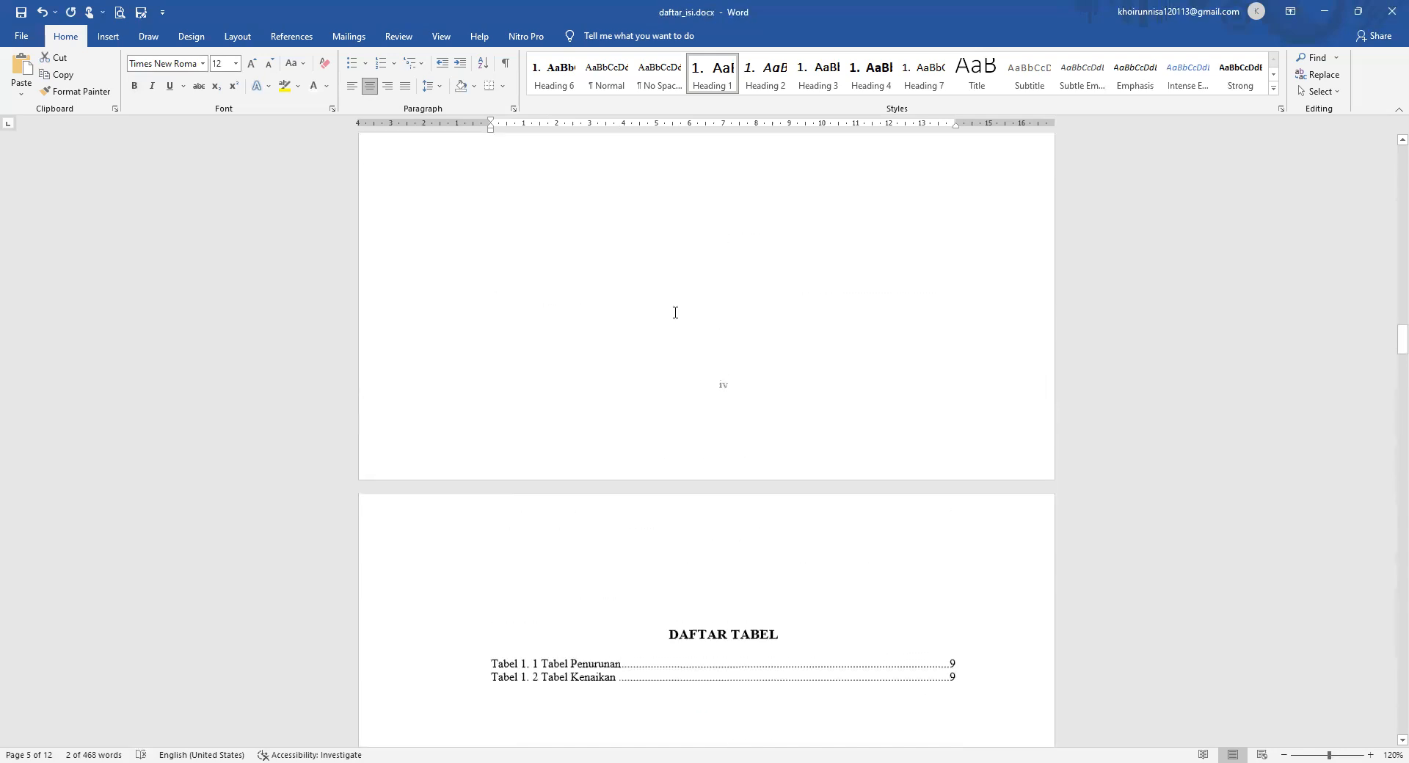
scroll(675, 313, up, 1)
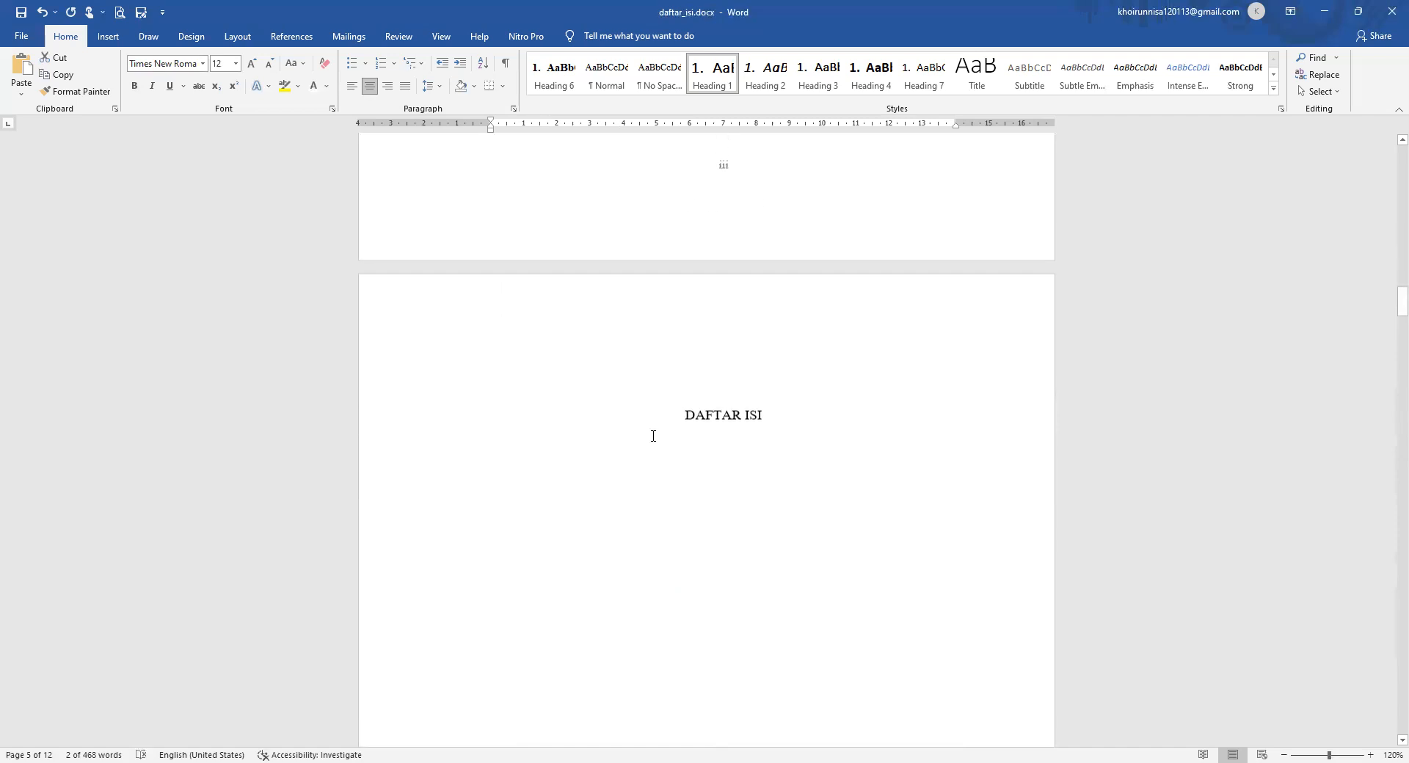
click(595, 473)
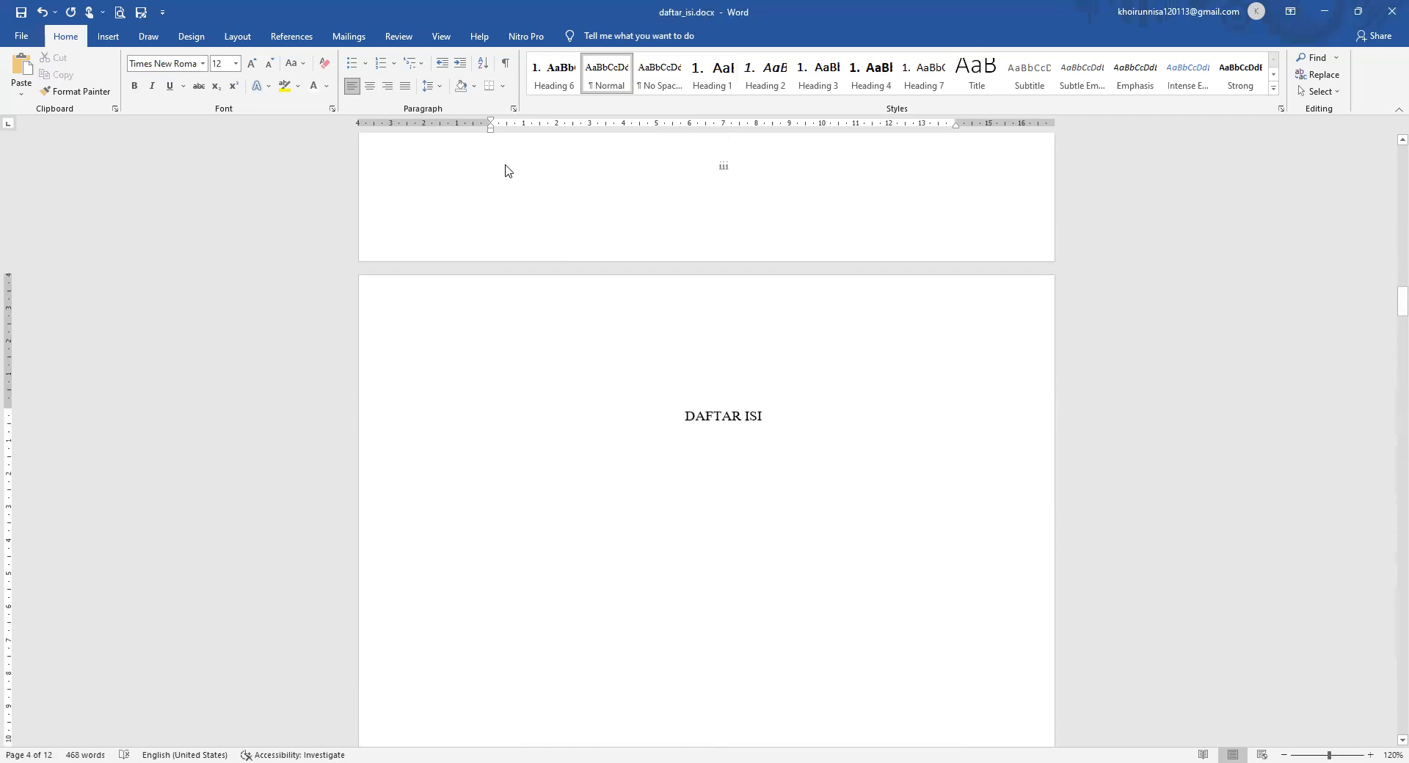
click(301, 41)
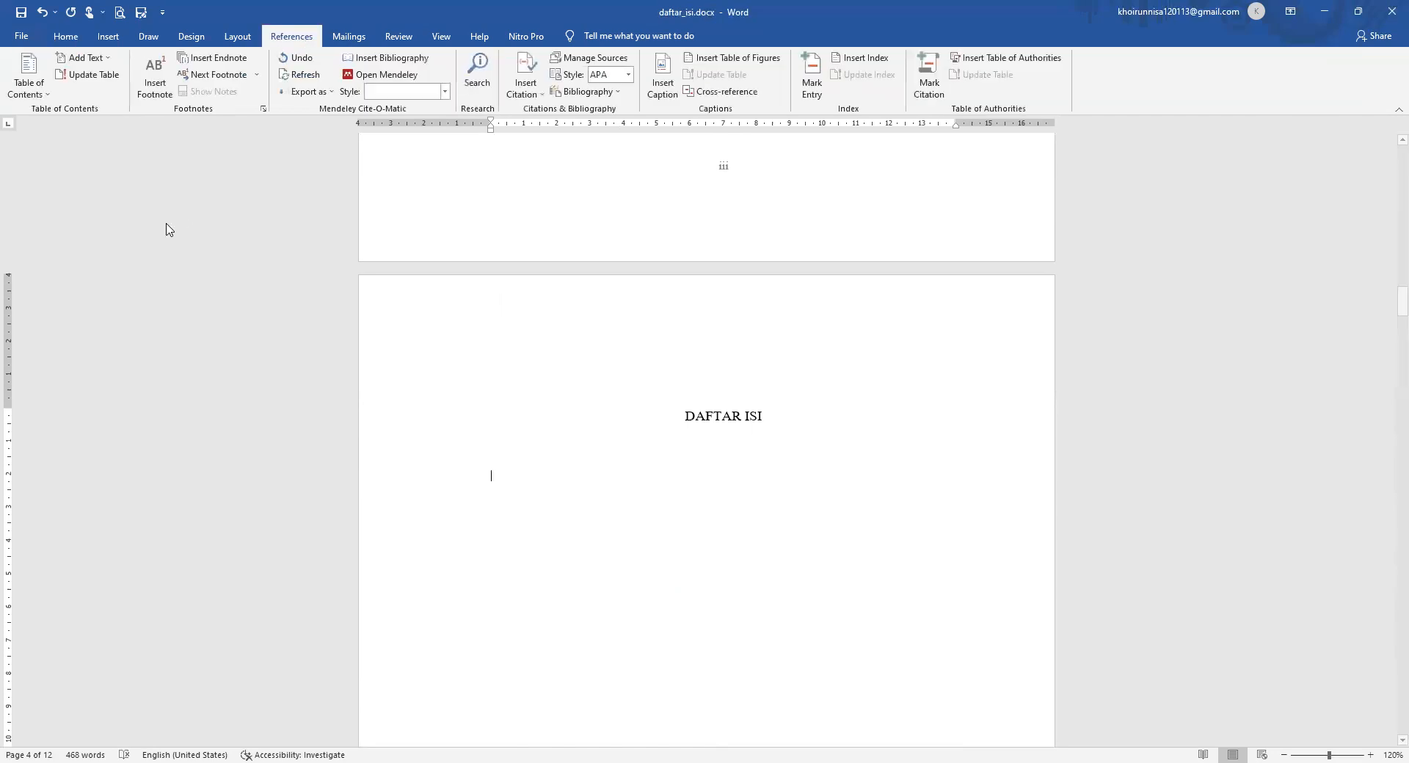
click(36, 96)
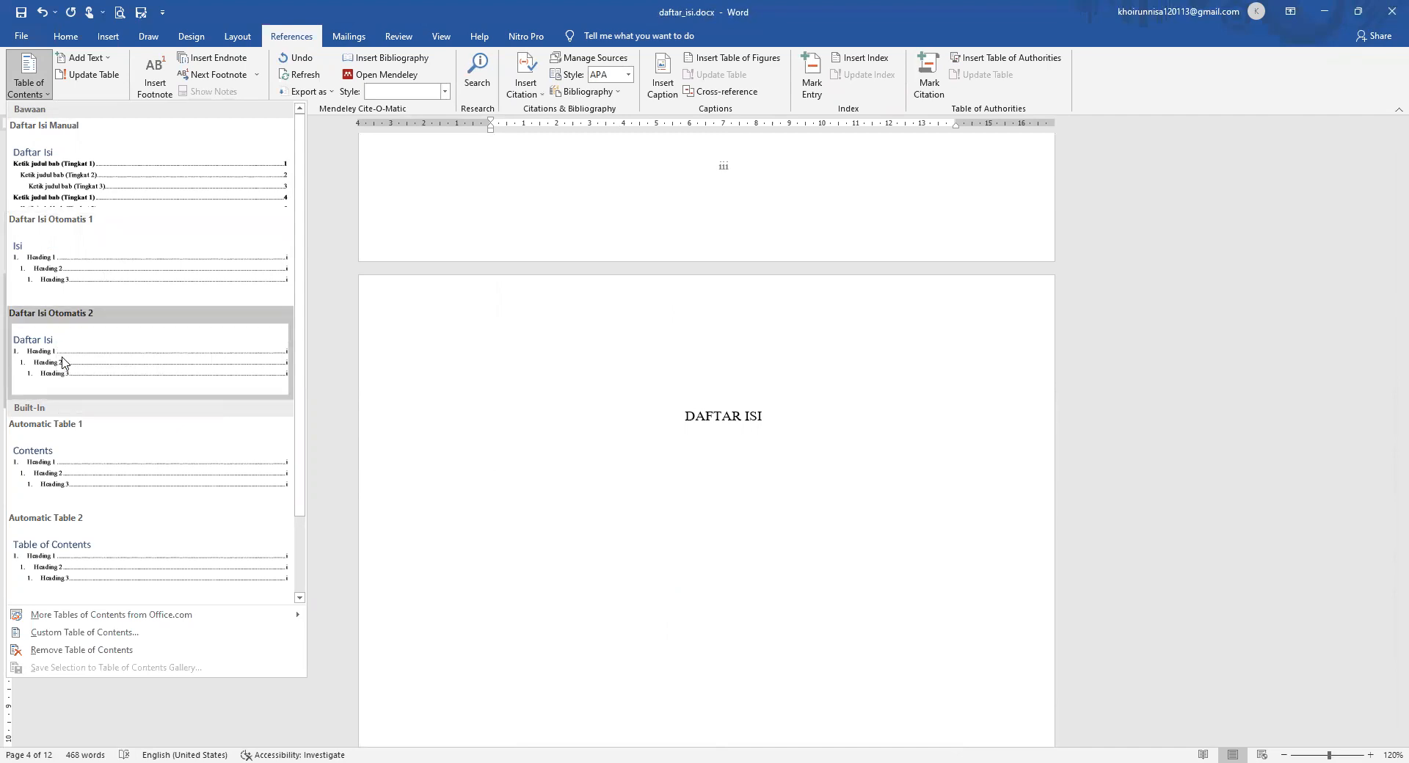
click(64, 362)
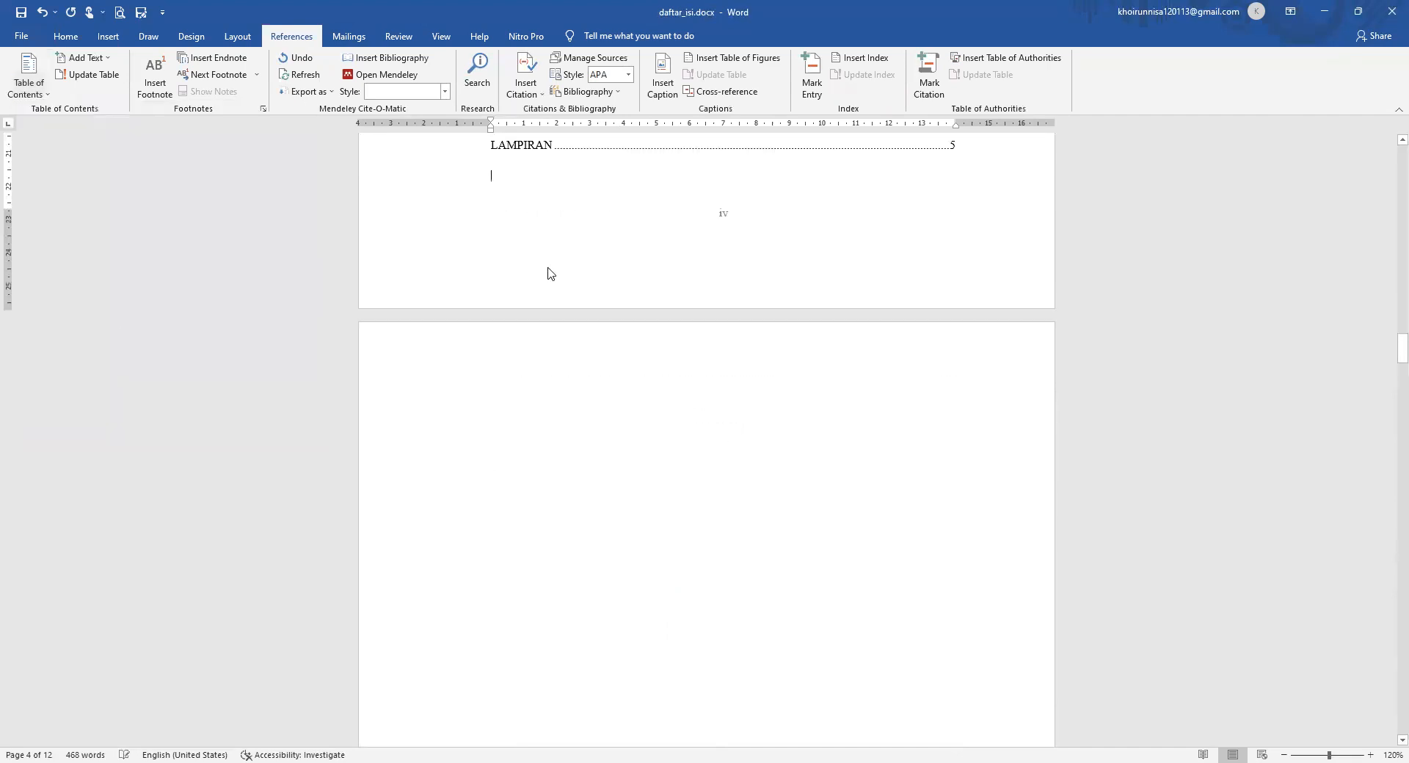
scroll(683, 245, up, 8)
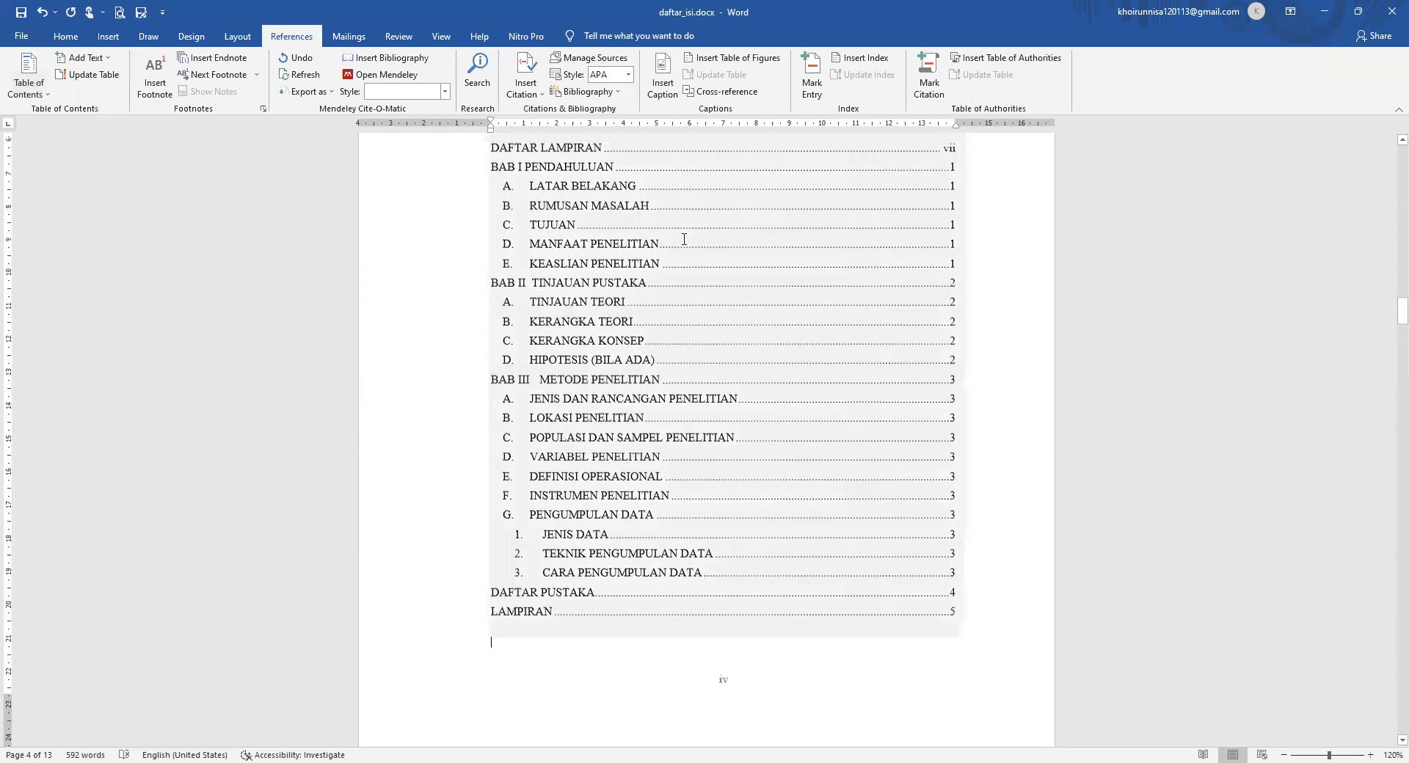
scroll(683, 240, up, 2)
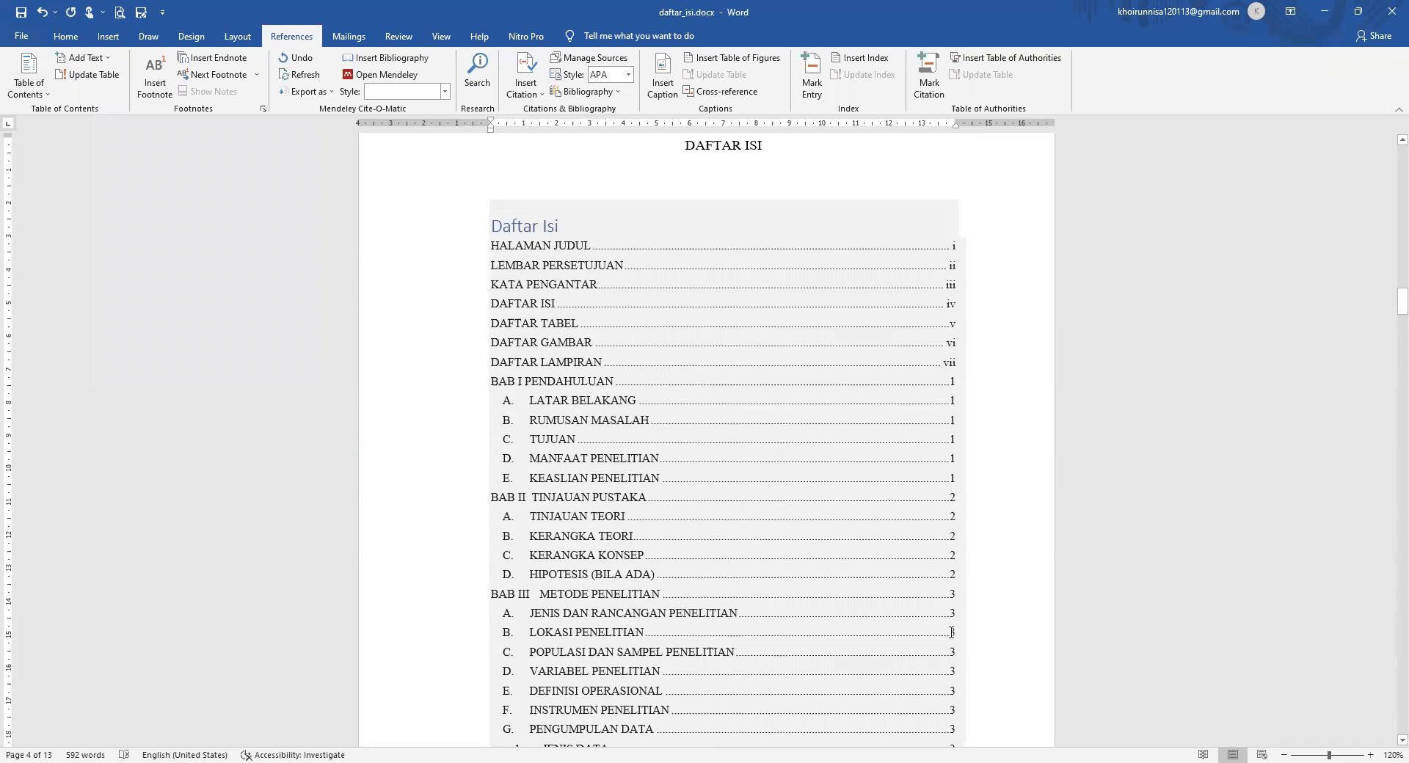
Delete the blank lines above the DAFTAR TABEL title on the page following the table of contents.
scroll(613, 550, down, 9)
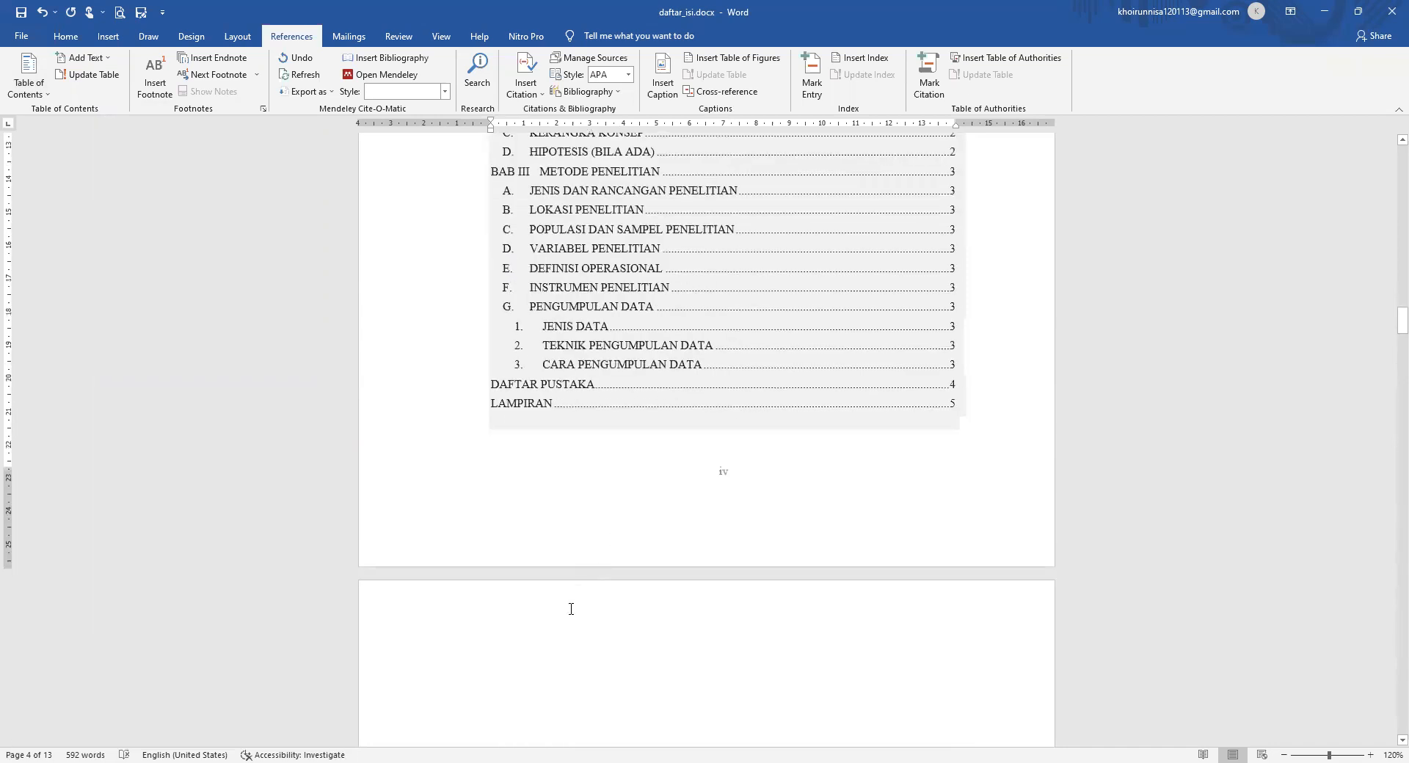
scroll(571, 609, down, 20)
scroll(571, 609, up, 17)
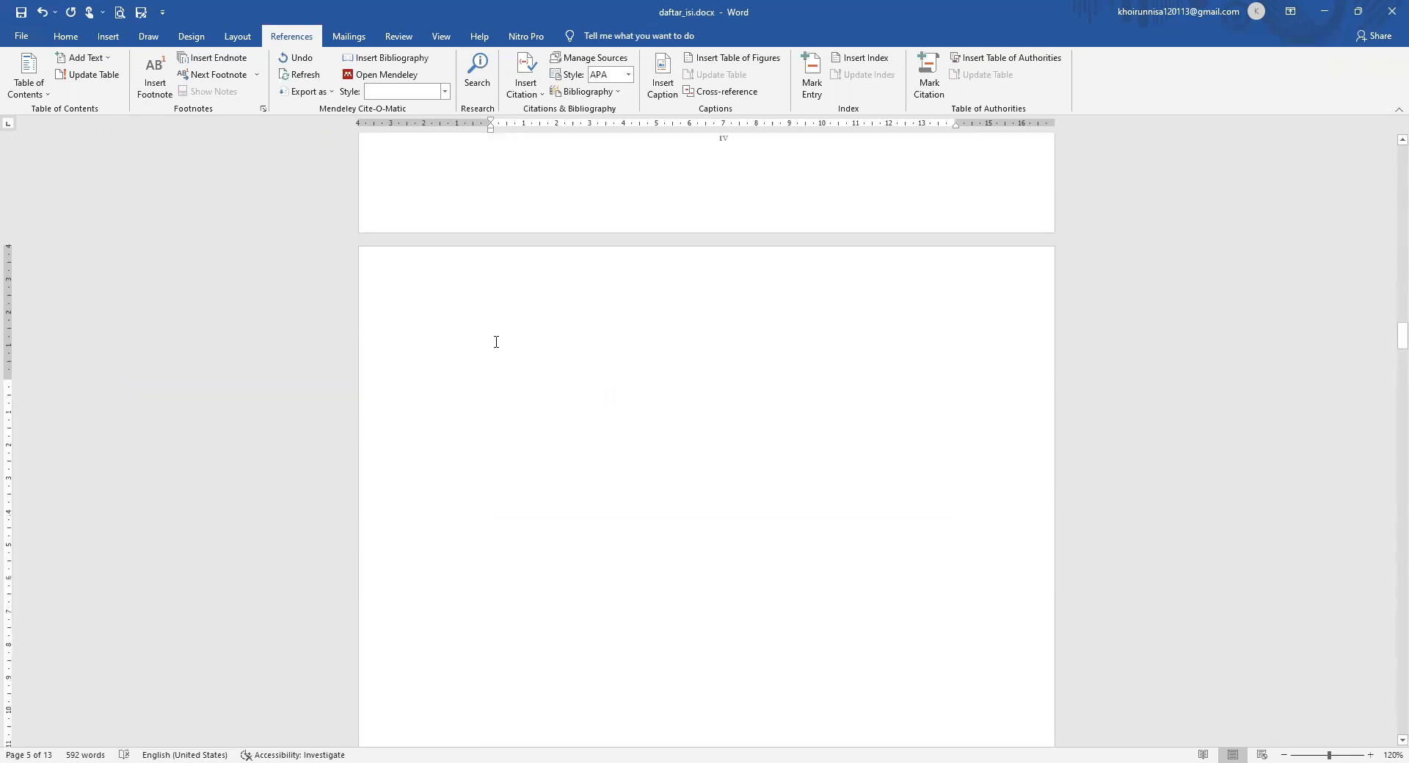
scroll(634, 403, down, 12)
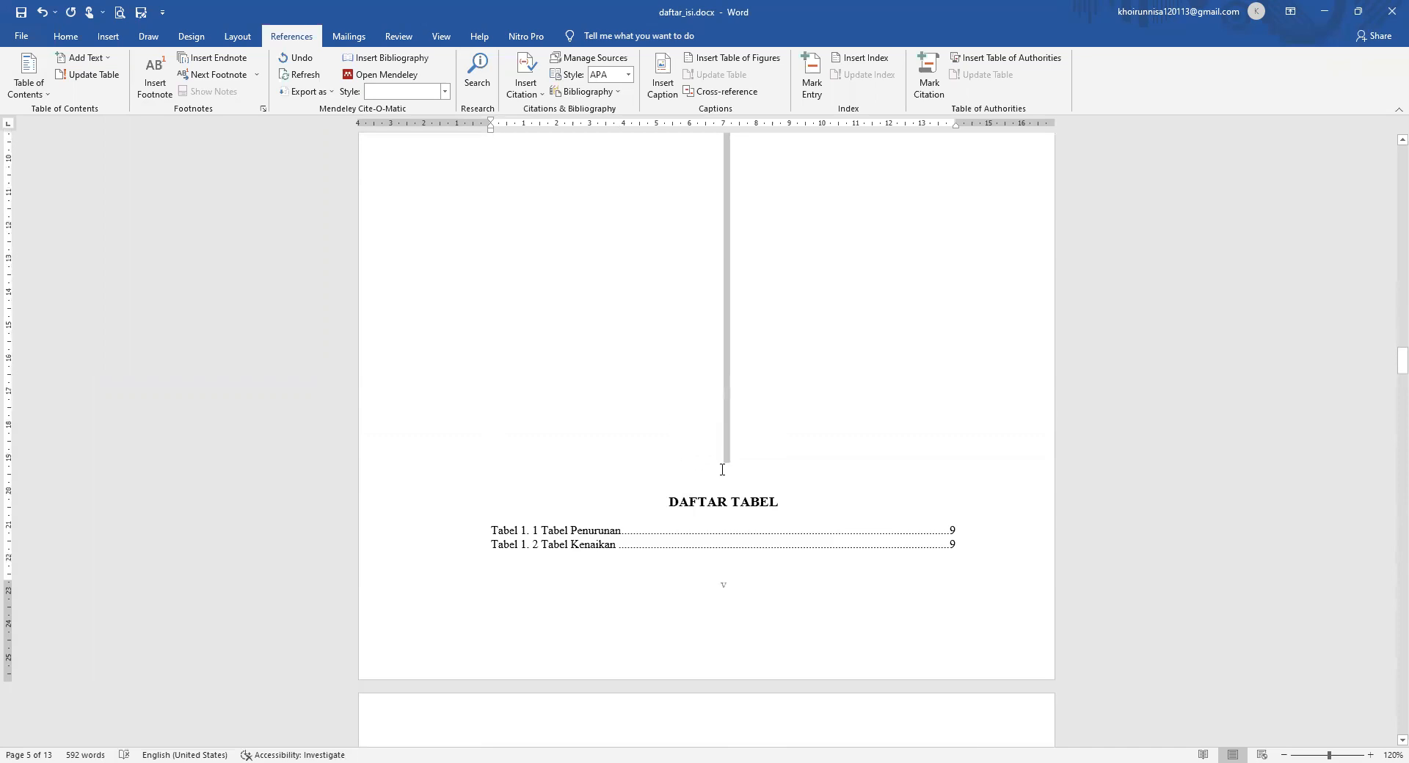
key(BackSpace)
scroll(861, 441, up, 2)
Insert blank lines below the Gambar 1. 1 Struktur Organisasi caption to push RUMUSAN MASALAH and the subheadings after it onto the next page.
scroll(861, 441, down, 20)
scroll(861, 441, down, 15)
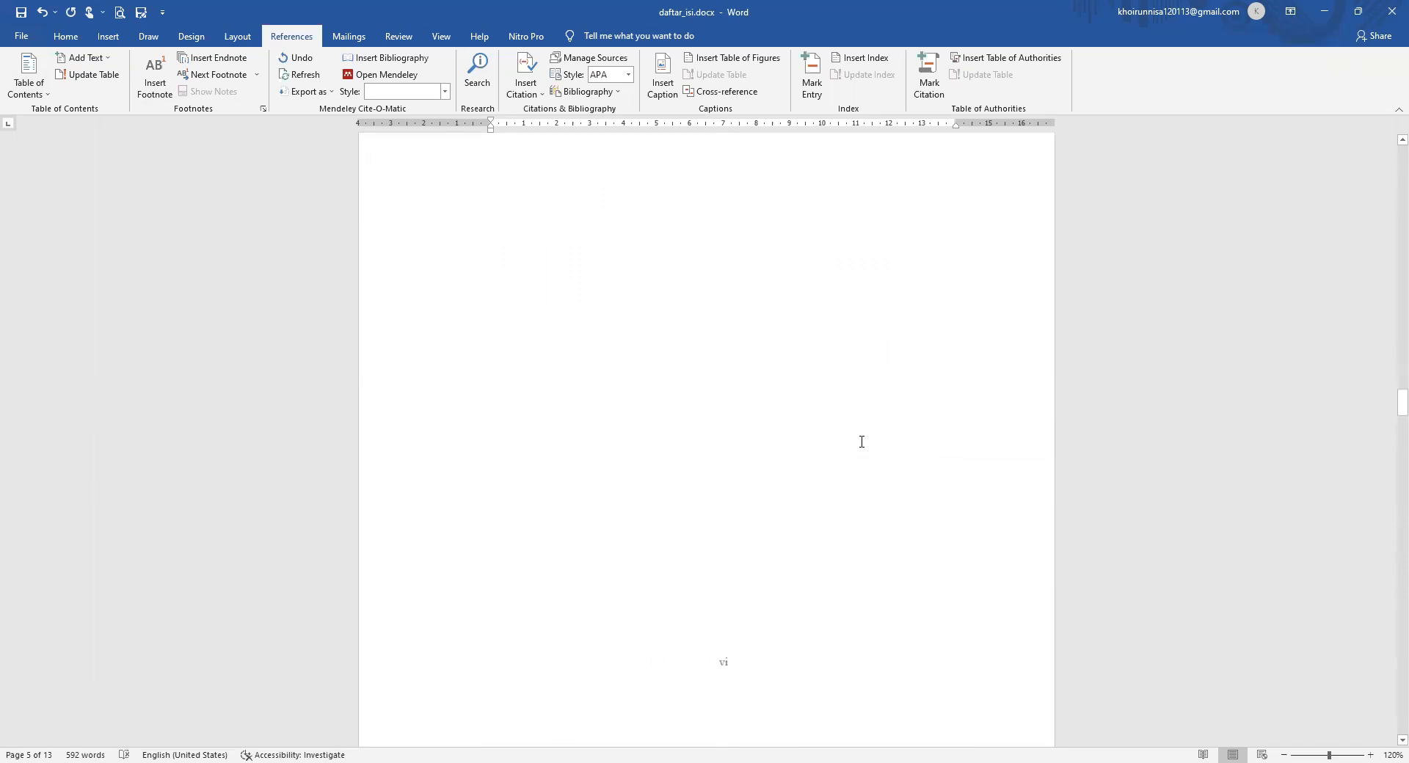
scroll(861, 441, down, 20)
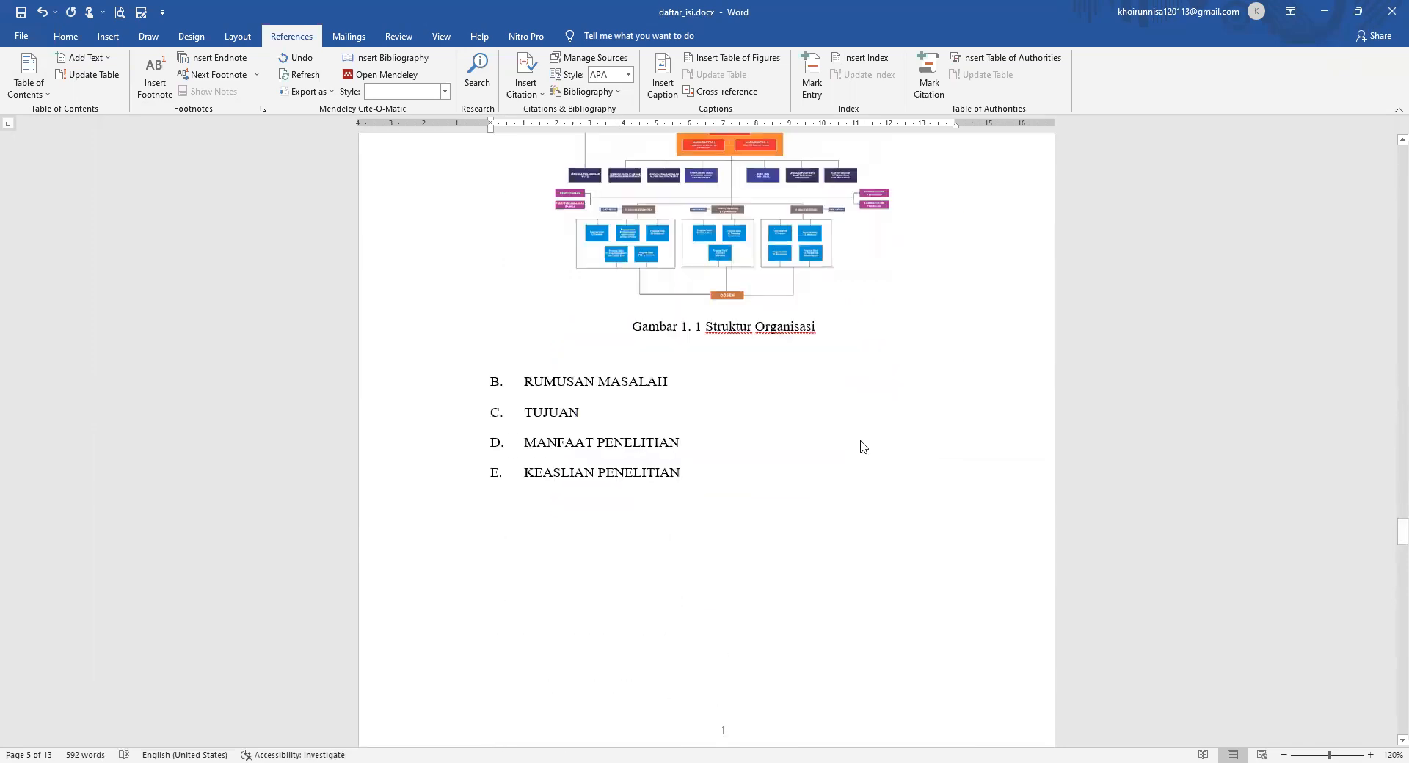
scroll(858, 441, up, 3)
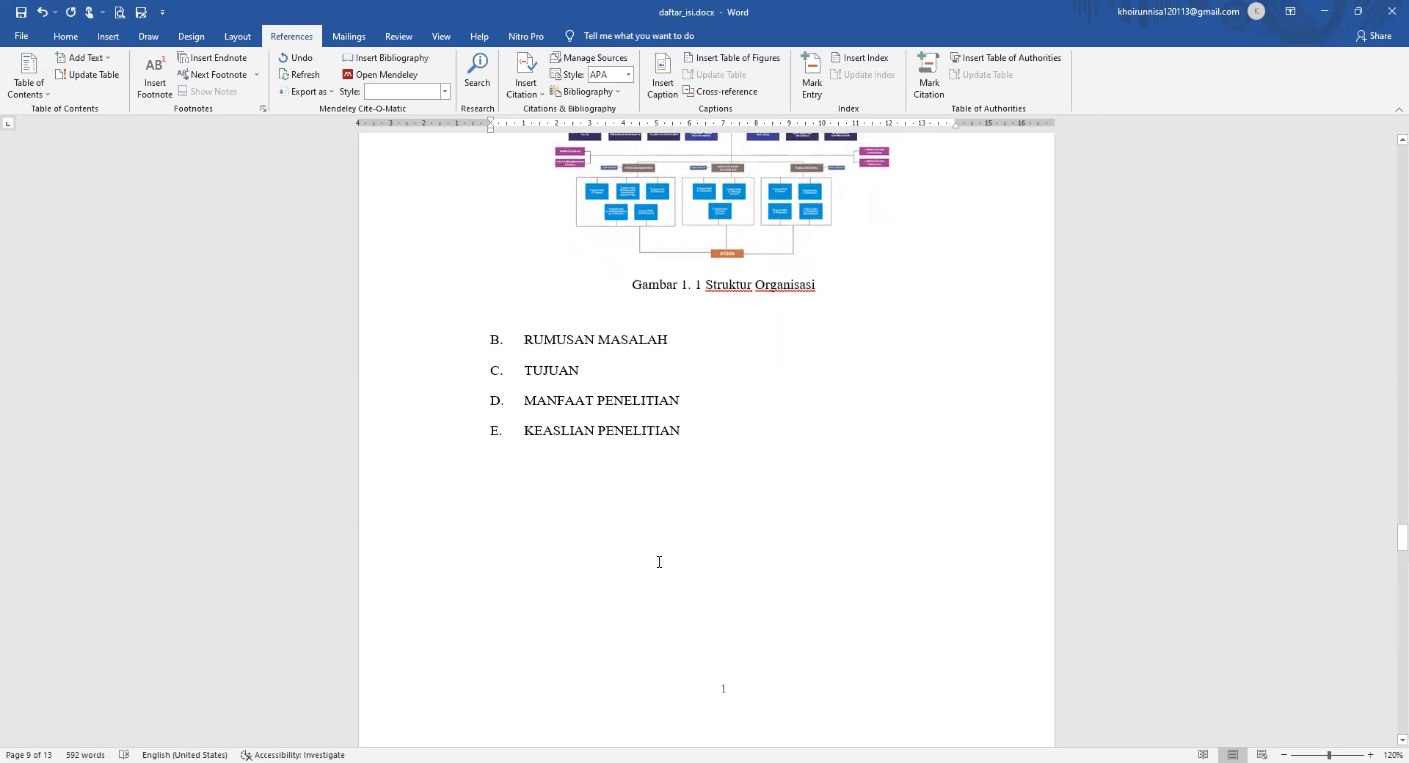
scroll(659, 562, up, 15)
scroll(659, 562, up, 10)
scroll(659, 562, up, 3)
scroll(658, 563, down, 20)
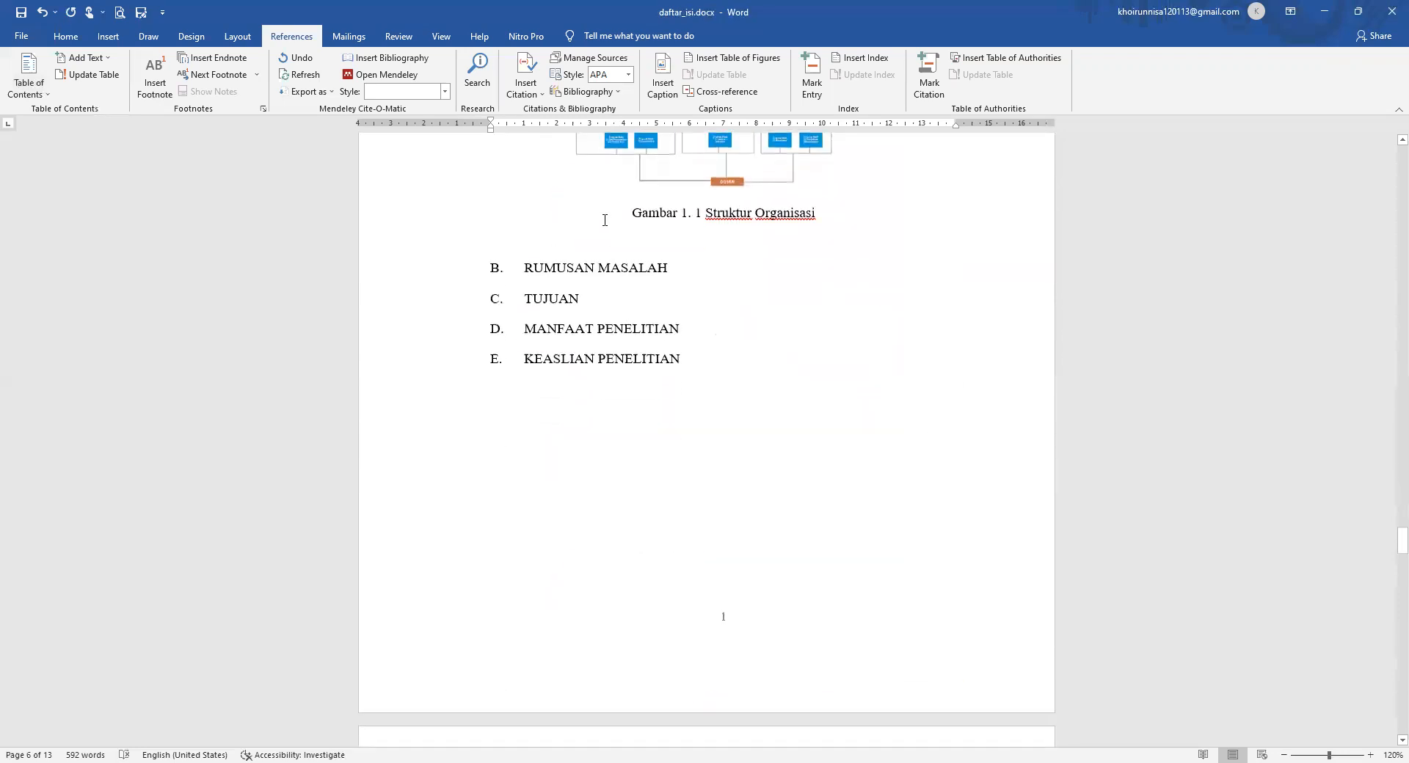
click(588, 251)
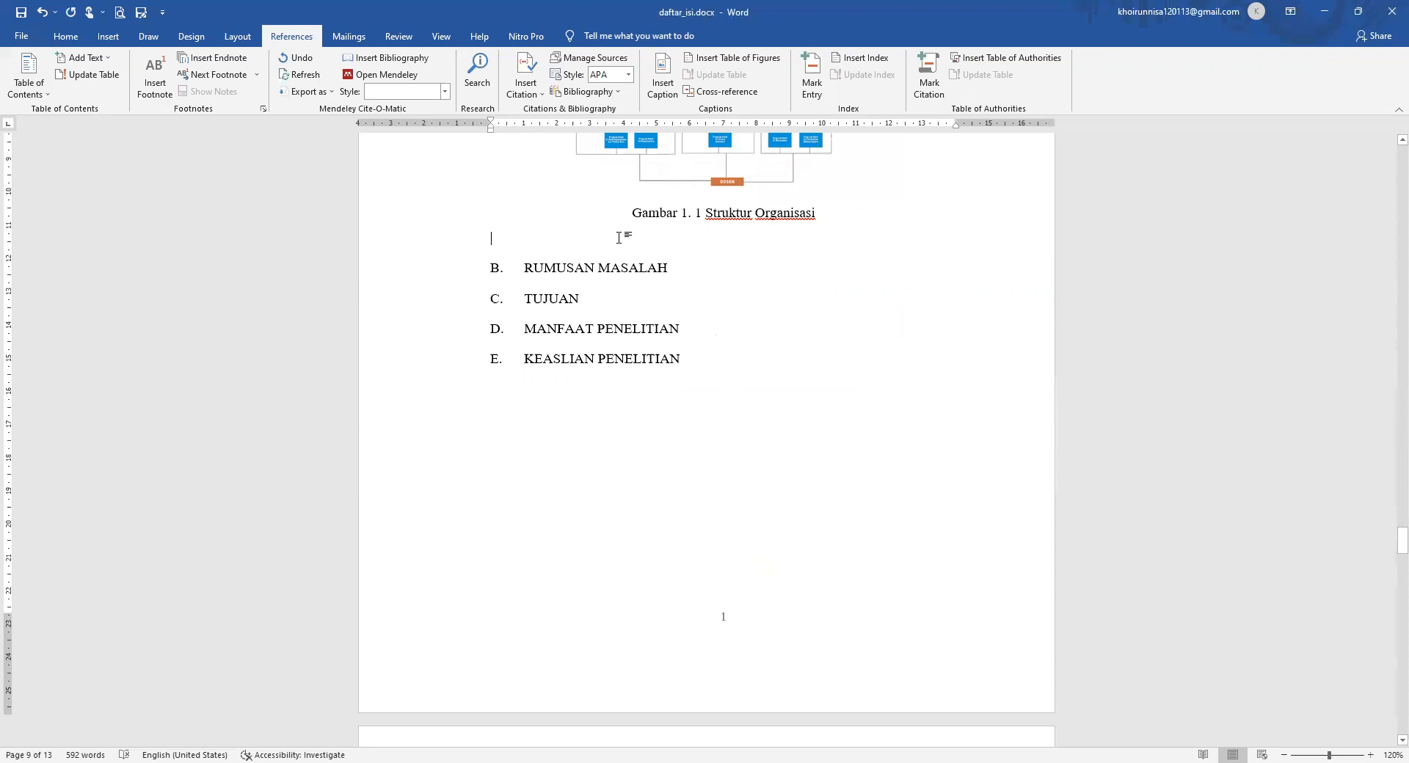
key(Return)
key(Return)
key(Return)
key(Return)
key(Return)
key(Return)
key(Return)
key(Return)
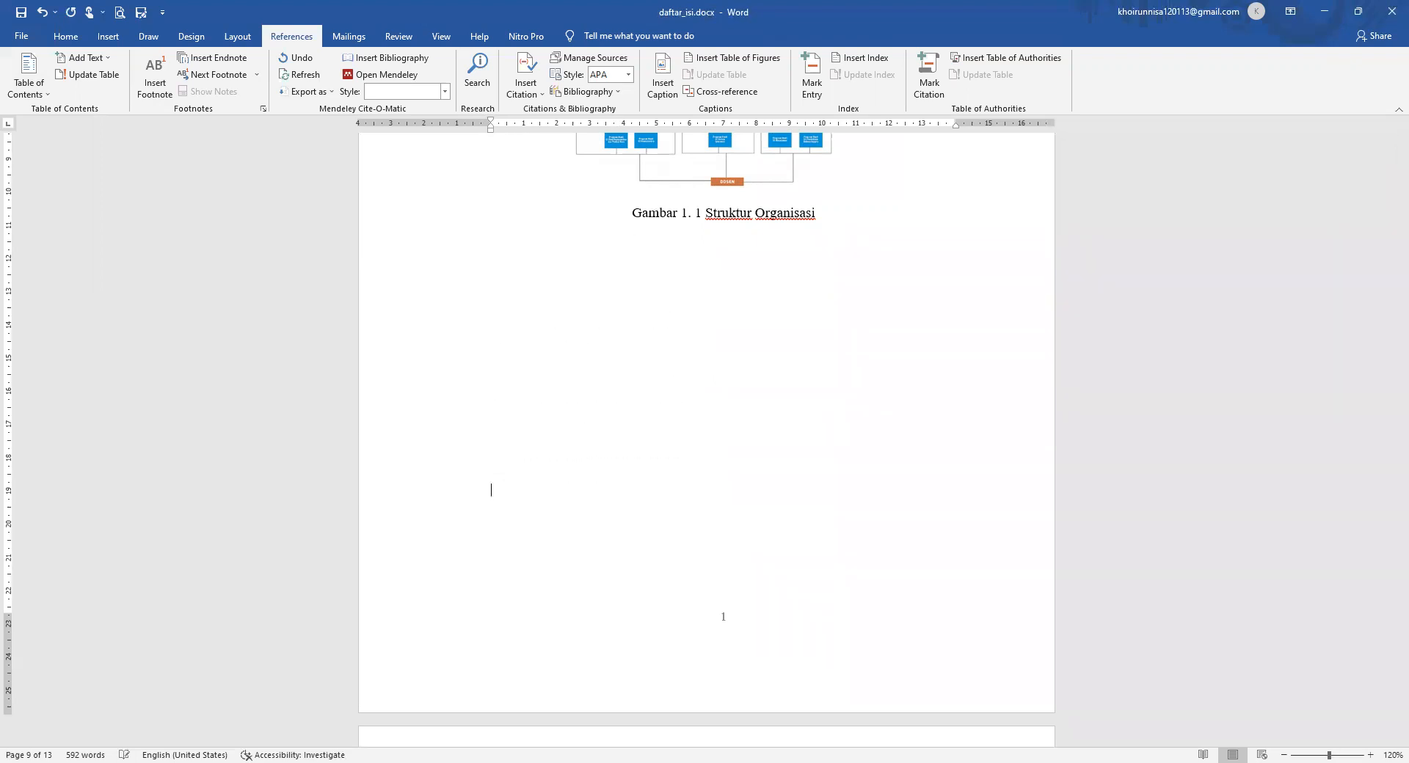
Insert blank lines above the BAB II TINJAUAN PUSTAKA title to push it and its subheadings onto the next page.
scroll(651, 303, down, 10)
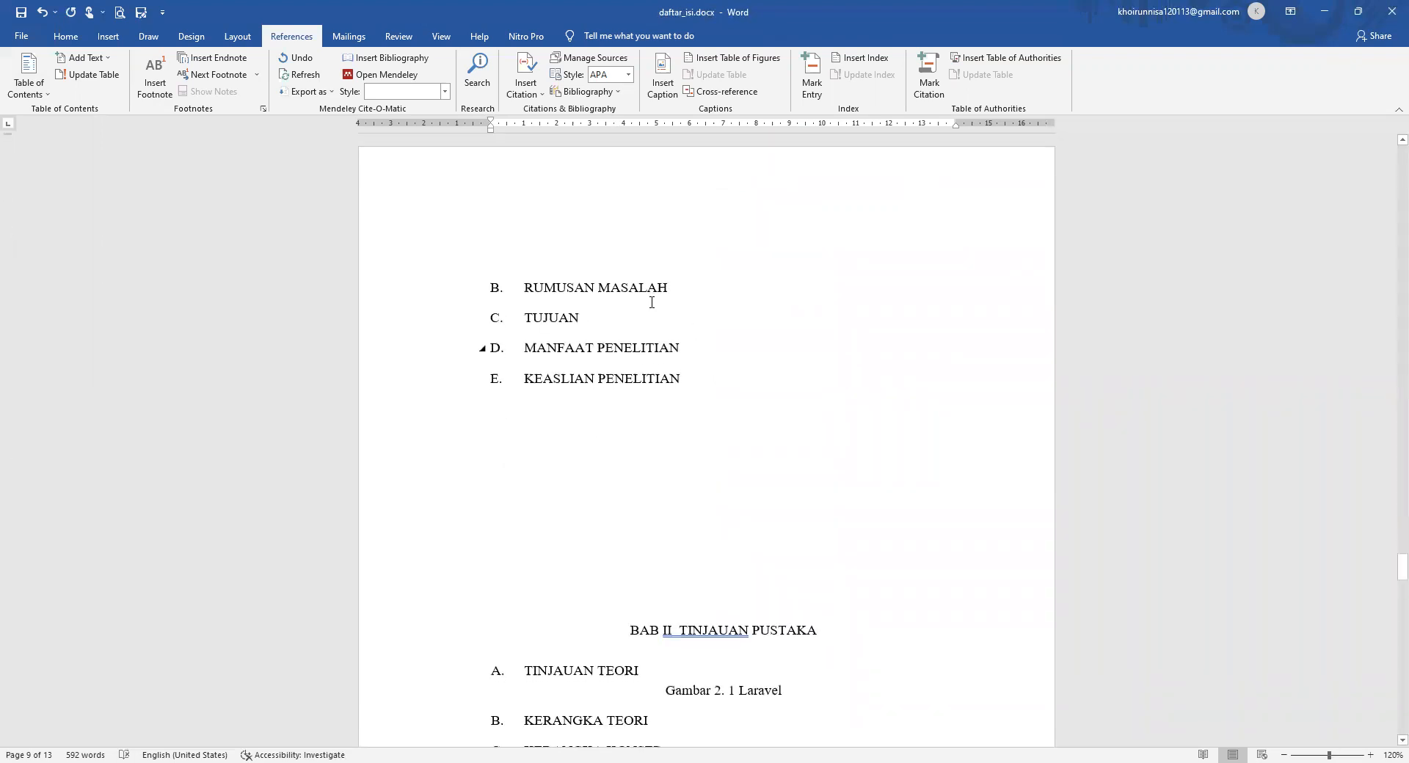
click(673, 588)
key(Return)
key(Return)
key(Return)
key(Return)
key(Return)
key(Return)
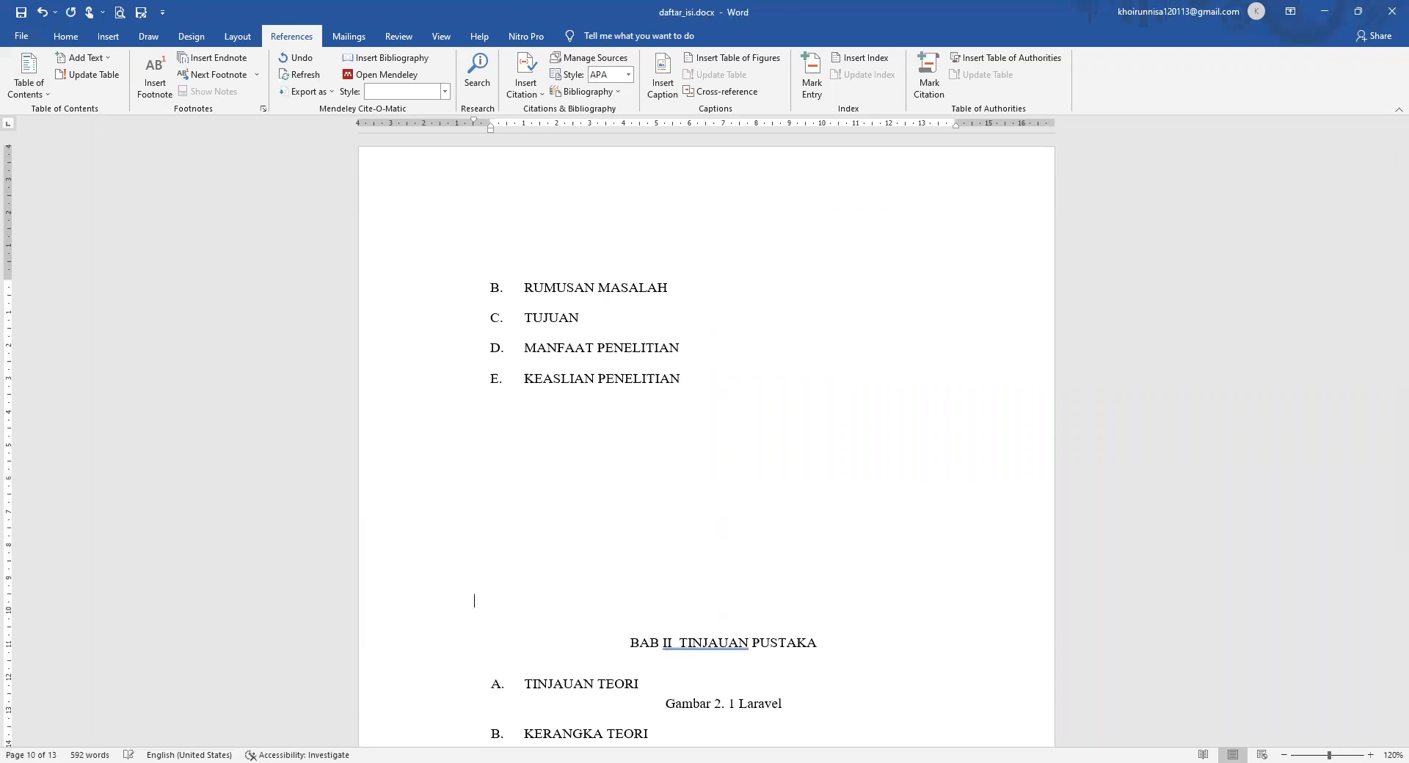
scroll(706, 441, down, 7)
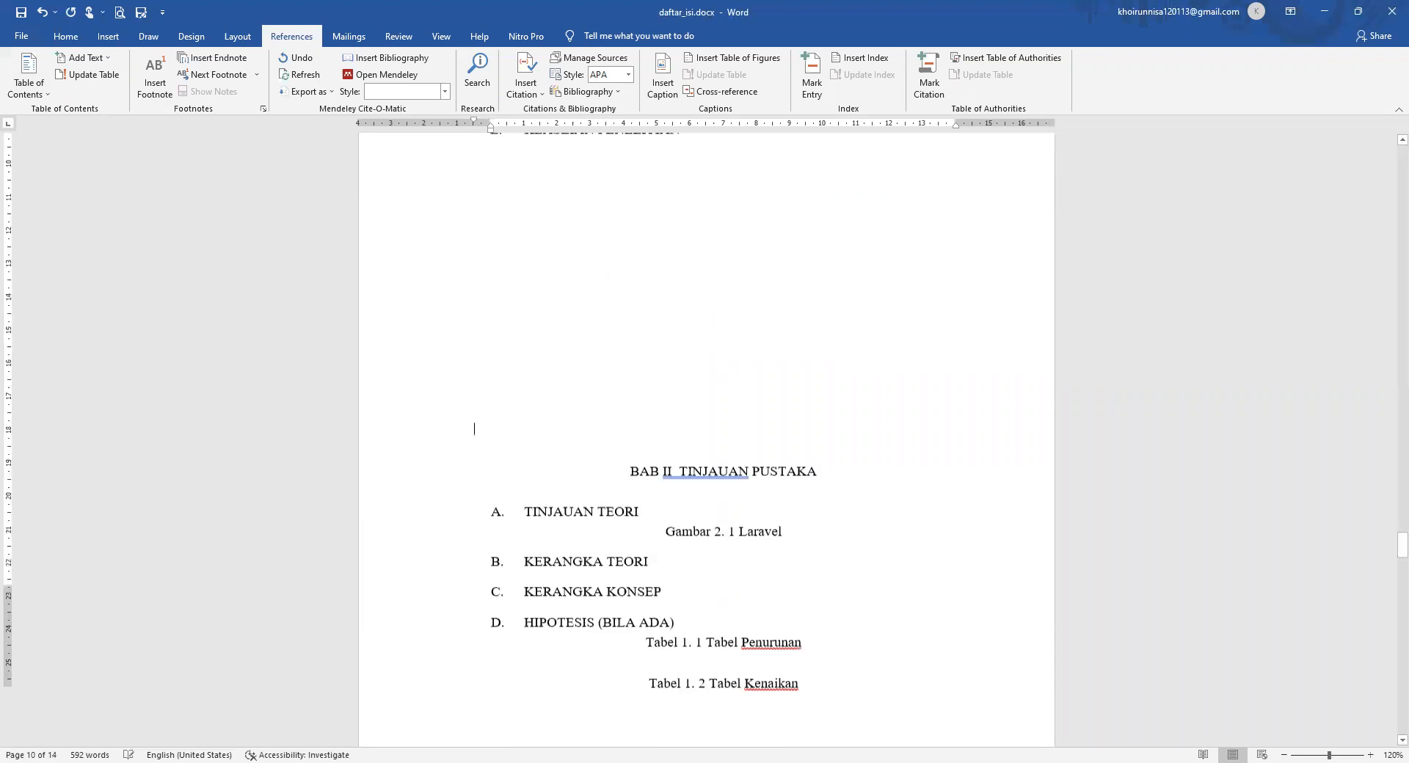
key(Return)
key(Return)
key(Return)
key(Return)
key(Return)
key(Return)
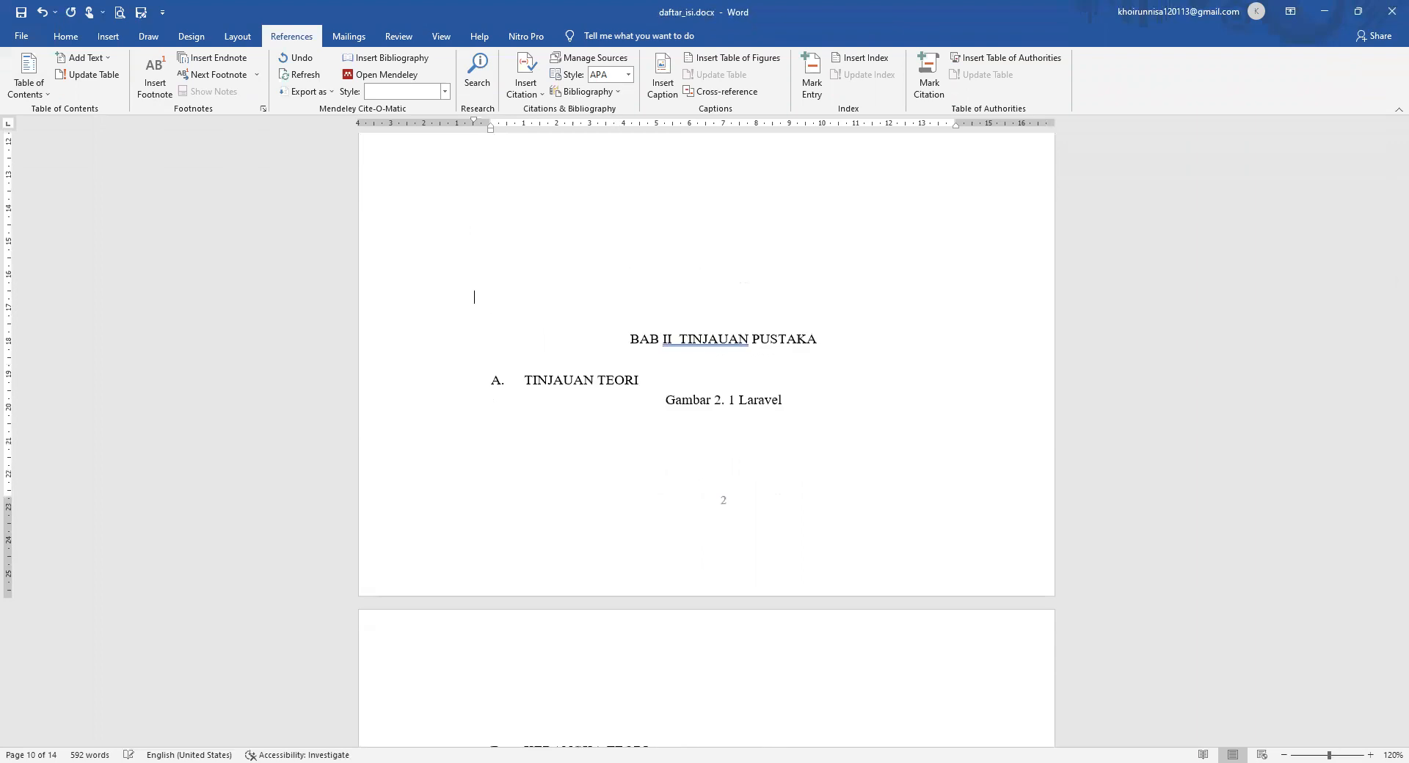
key(Return)
key(Return)
key(Return)
key(Return)
key(Return)
key(Return)
key(Return)
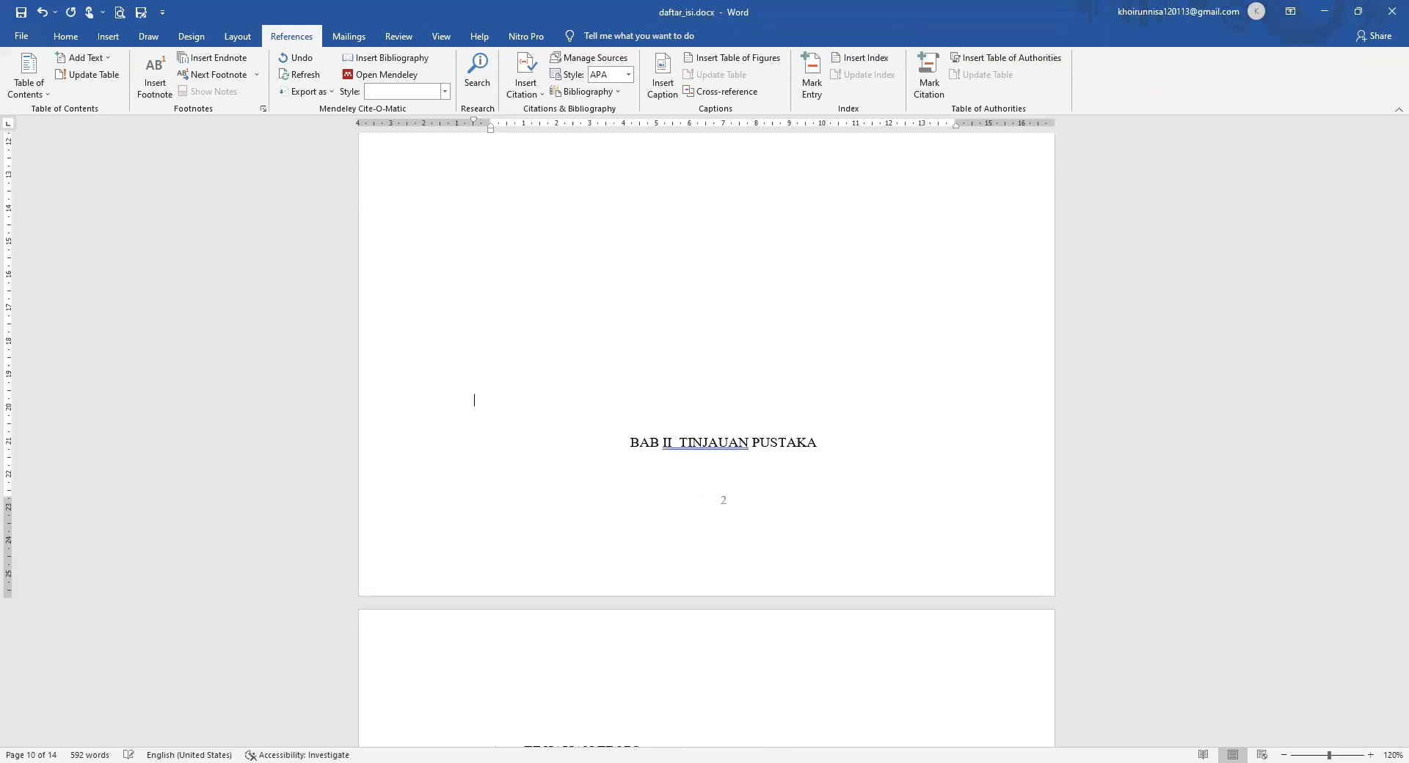
Review which pages BAB II, BAB III and DAFTAR PUSTAKA fall on after the shift.
scroll(893, 679, down, 18)
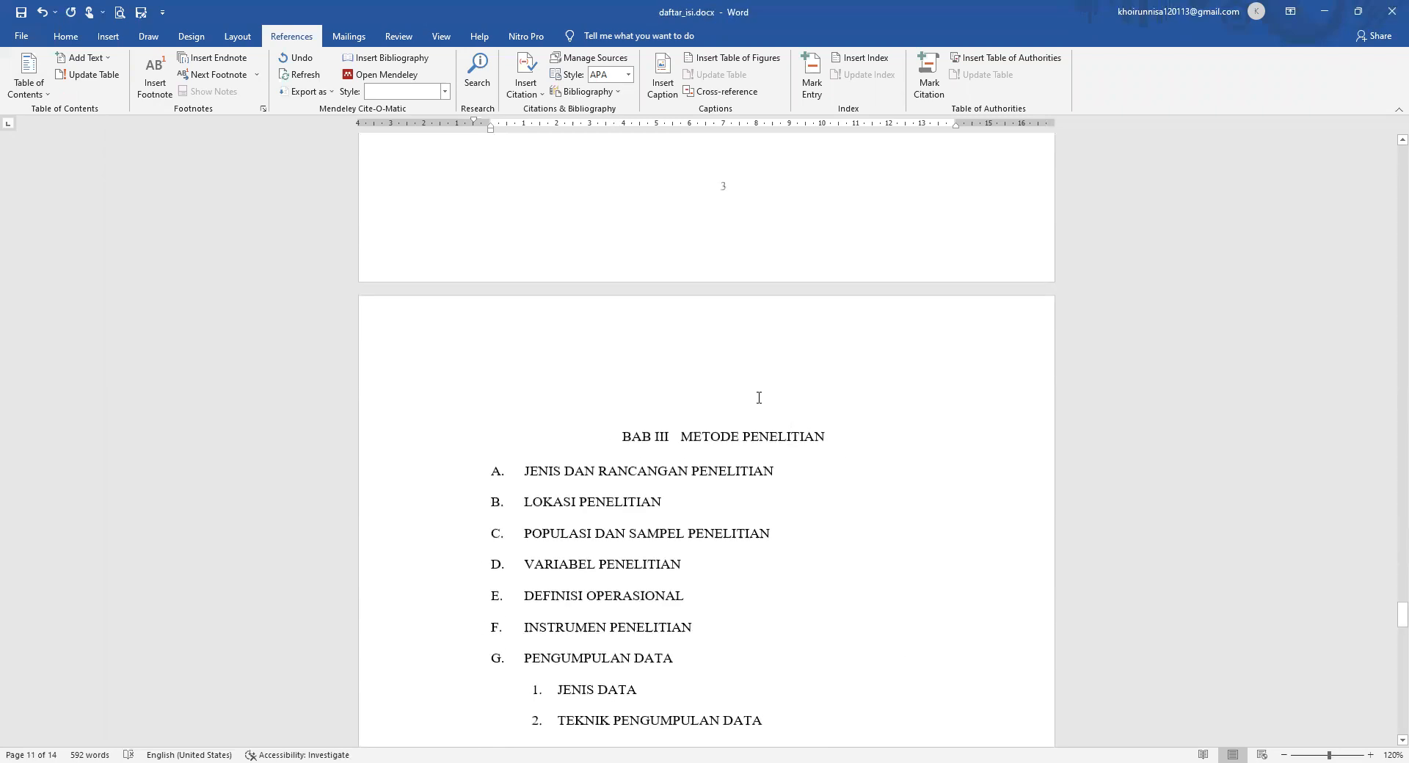
scroll(754, 415, up, 15)
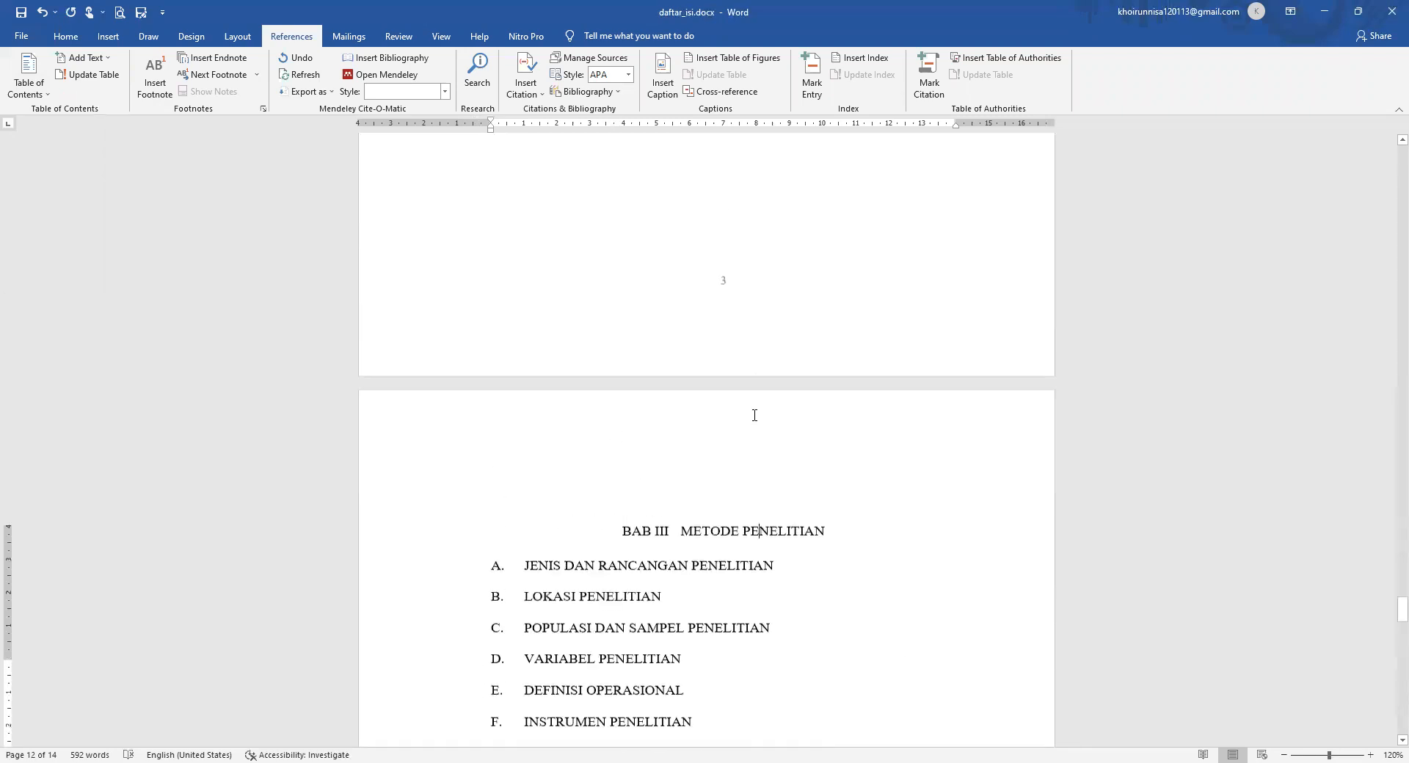
scroll(754, 419, up, 7)
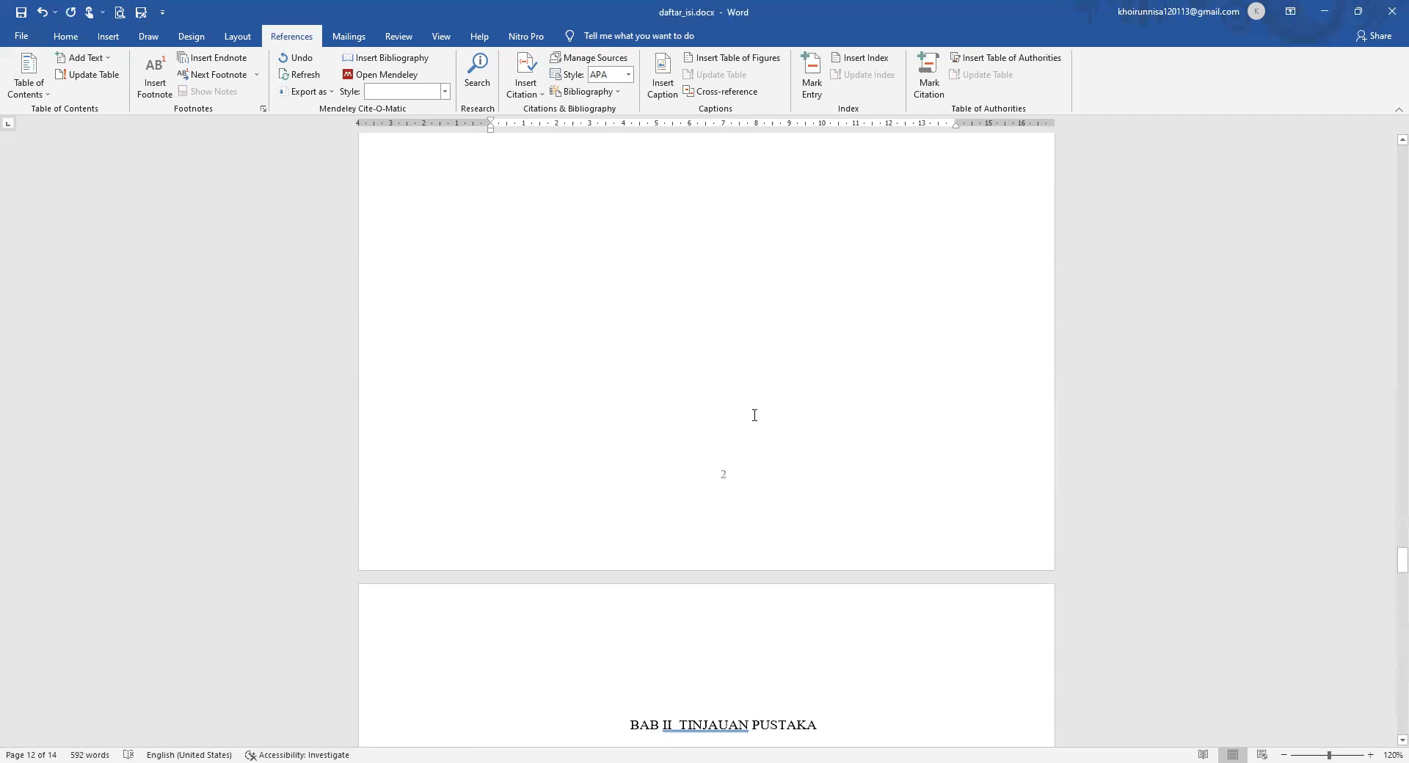
scroll(745, 546, down, 5)
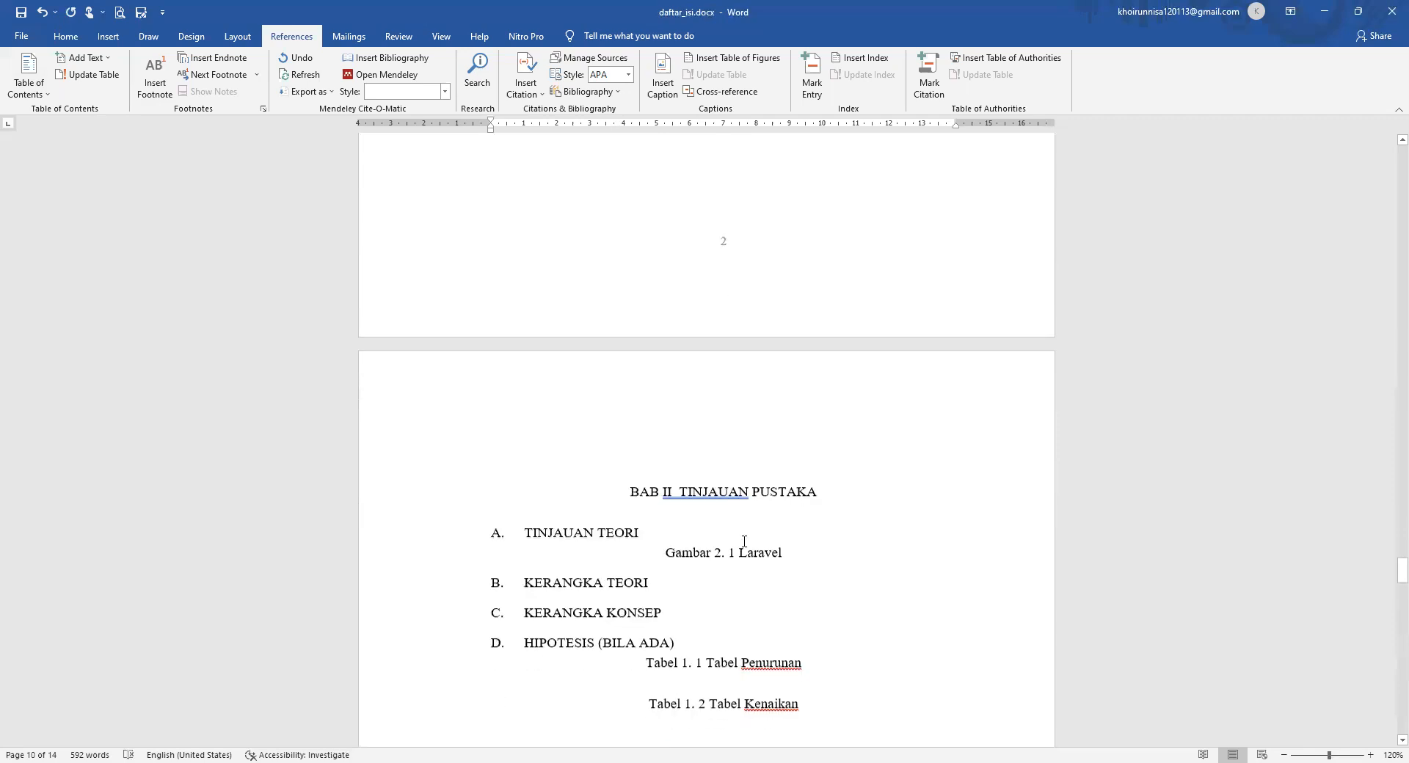
scroll(737, 237, up, 3)
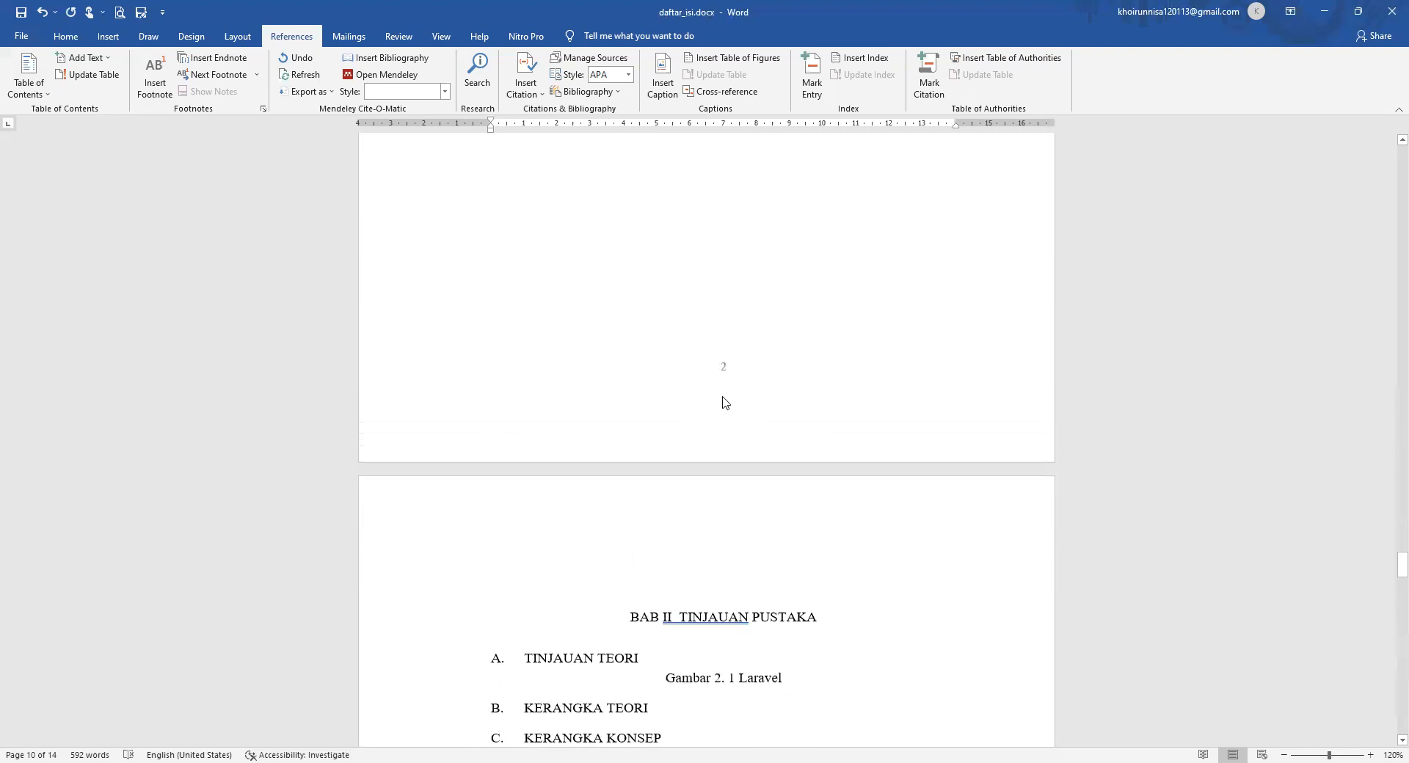
scroll(723, 403, down, 10)
scroll(723, 396, up, 6)
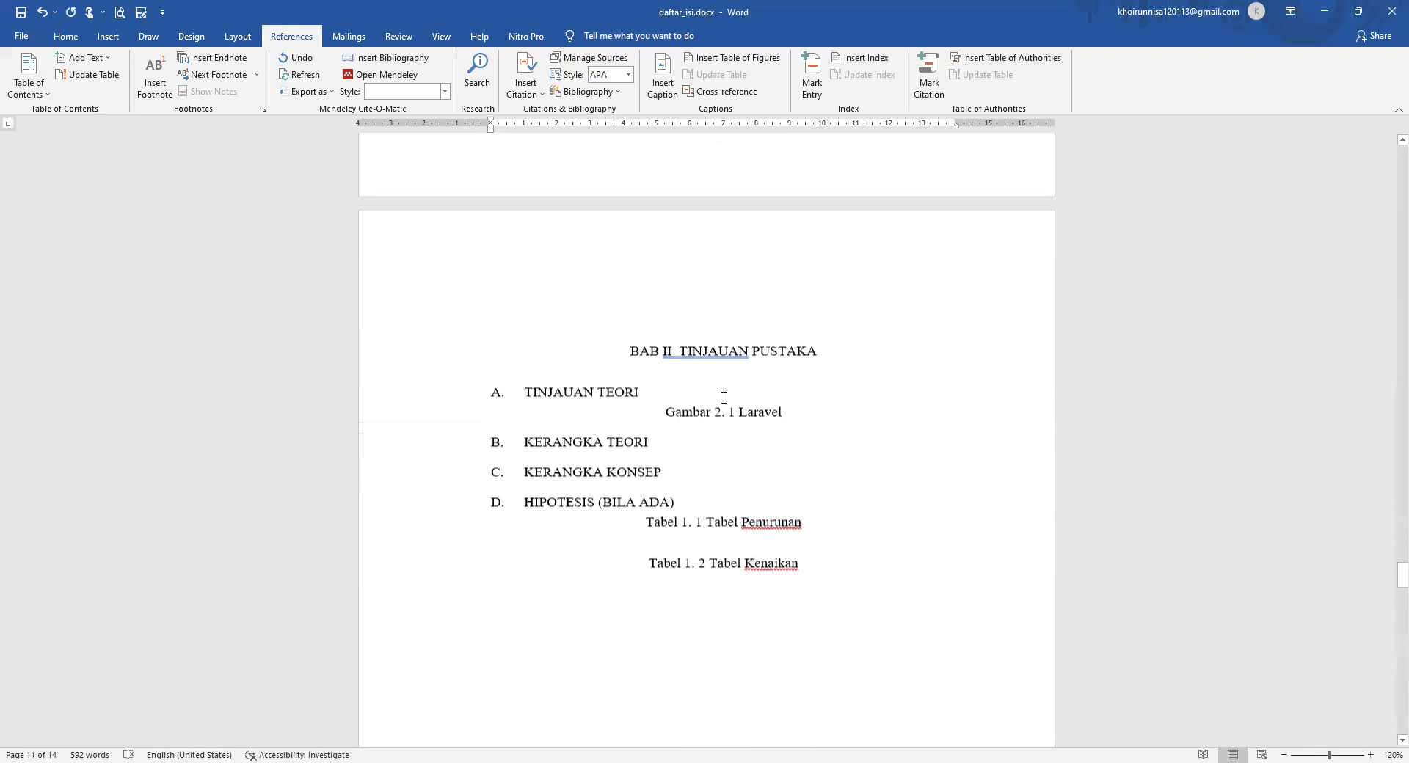
scroll(724, 398, down, 10)
scroll(724, 398, up, 15)
scroll(722, 399, down, 20)
scroll(724, 398, up, 4)
scroll(724, 397, up, 2)
scroll(723, 398, down, 20)
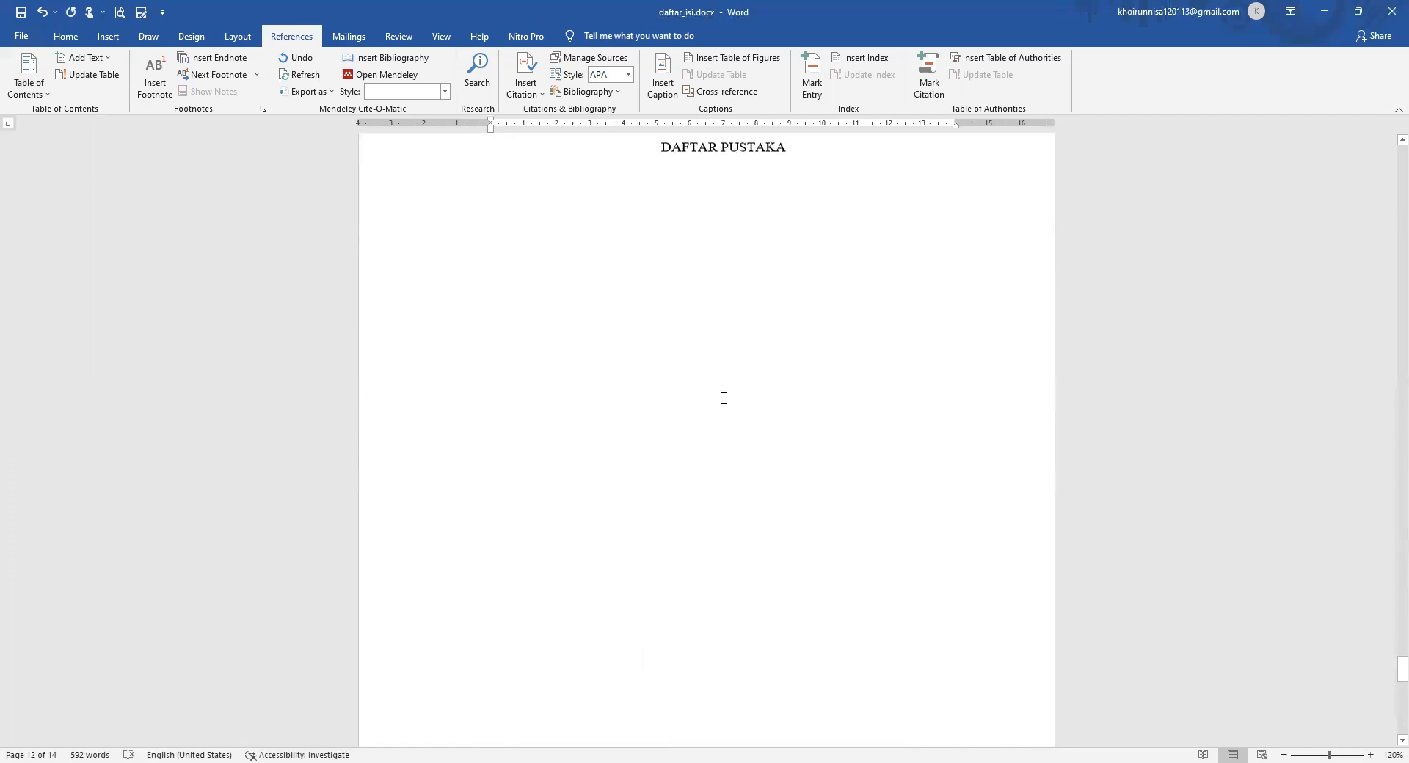
scroll(723, 402, down, 5)
scroll(723, 400, up, 15)
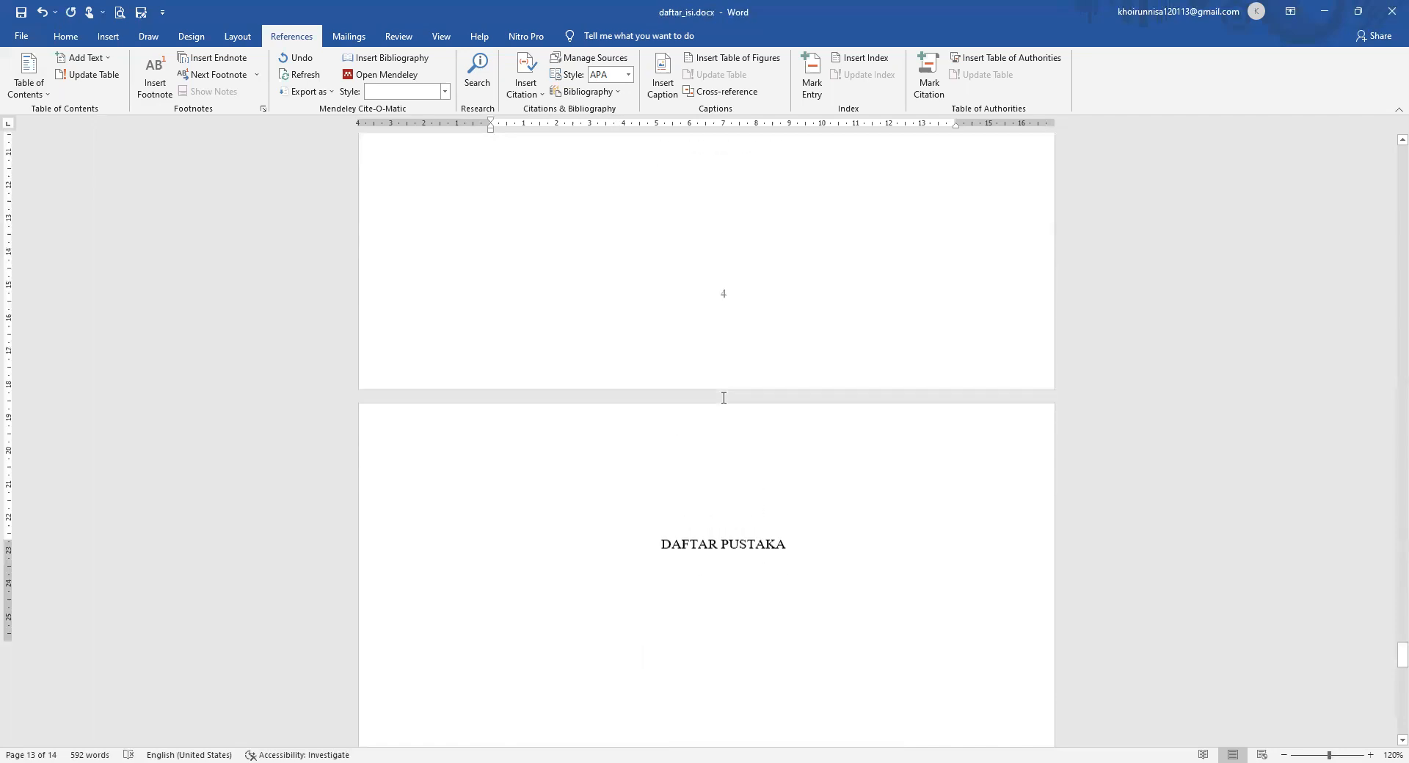
scroll(723, 397, up, 20)
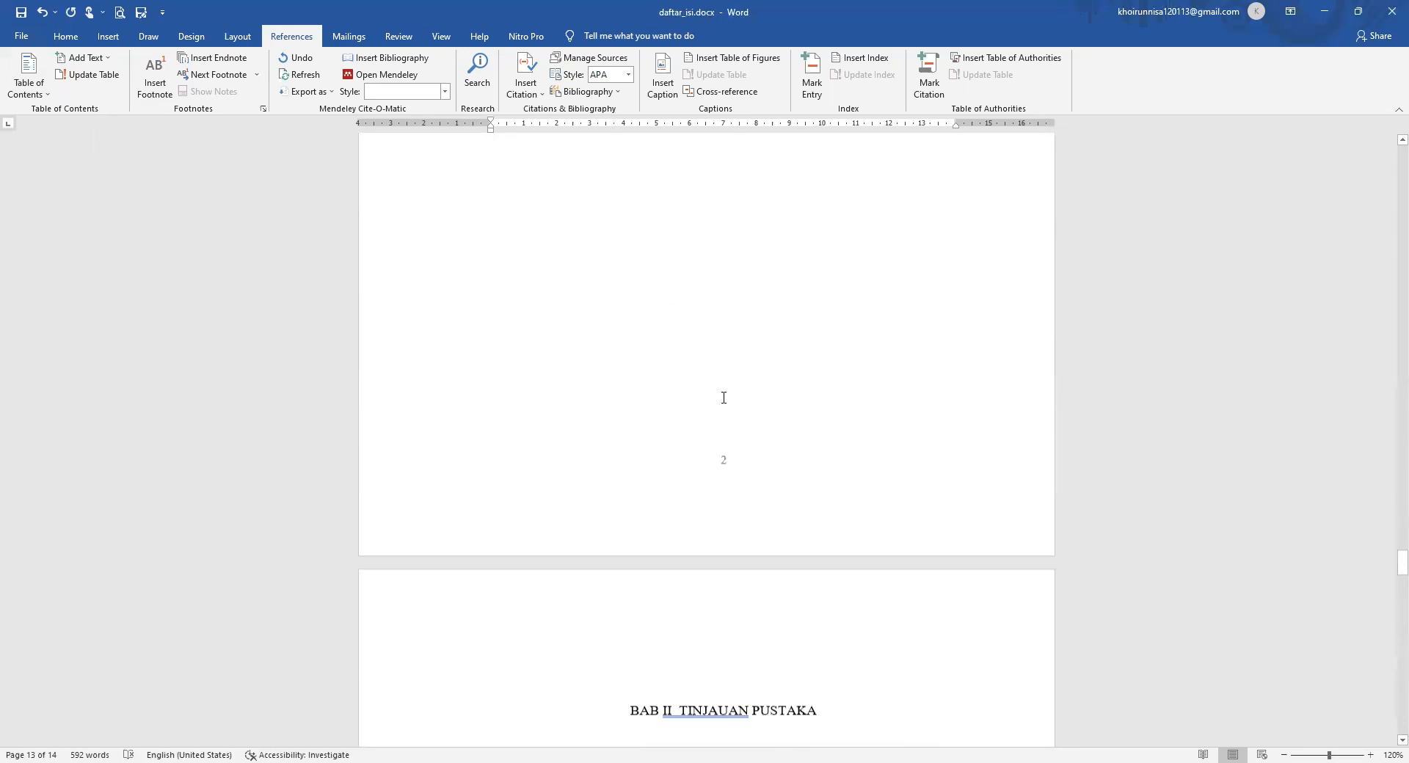
Update the entire automatic table of contents under DAFTAR ISI, and run a second update for page numbers only.
scroll(721, 400, up, 15)
scroll(723, 397, up, 20)
scroll(724, 398, up, 20)
scroll(723, 398, up, 10)
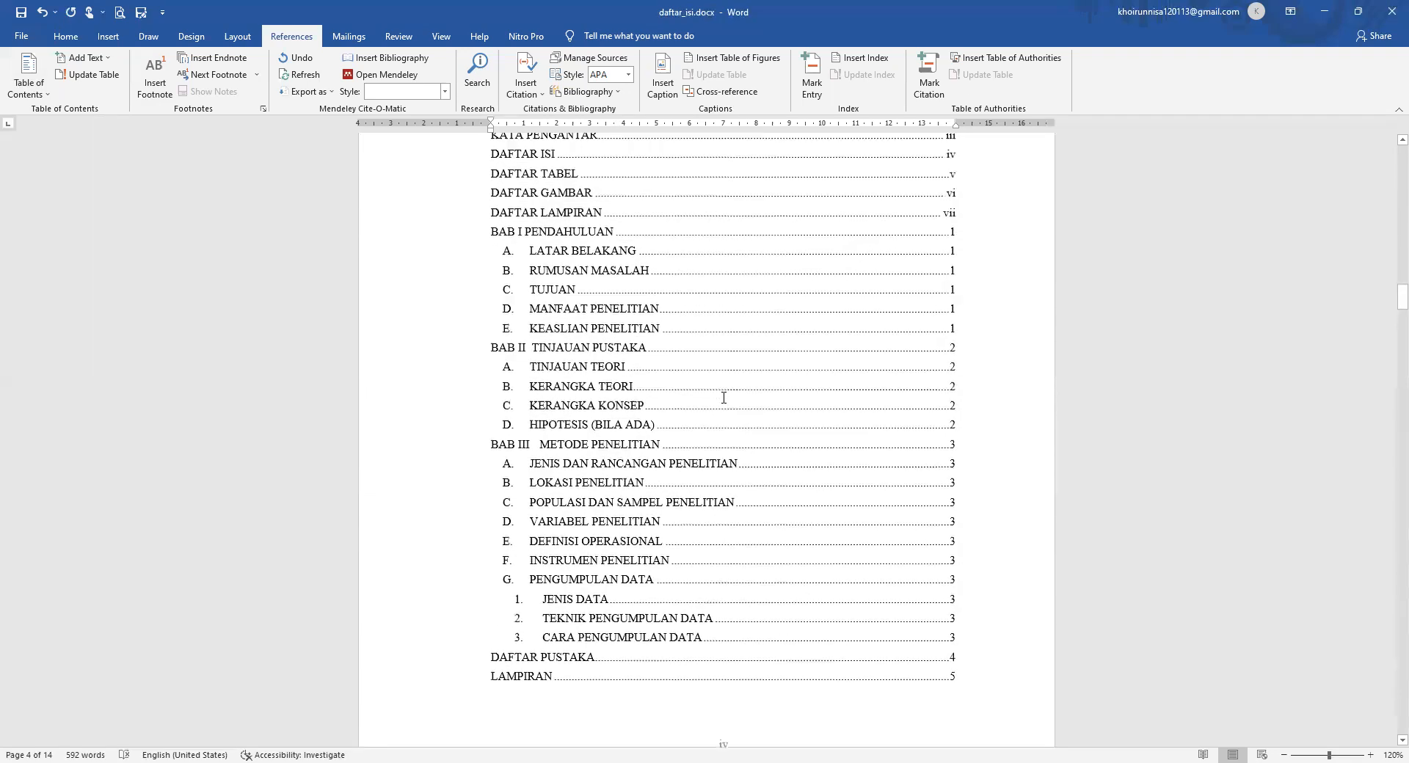
click(771, 334)
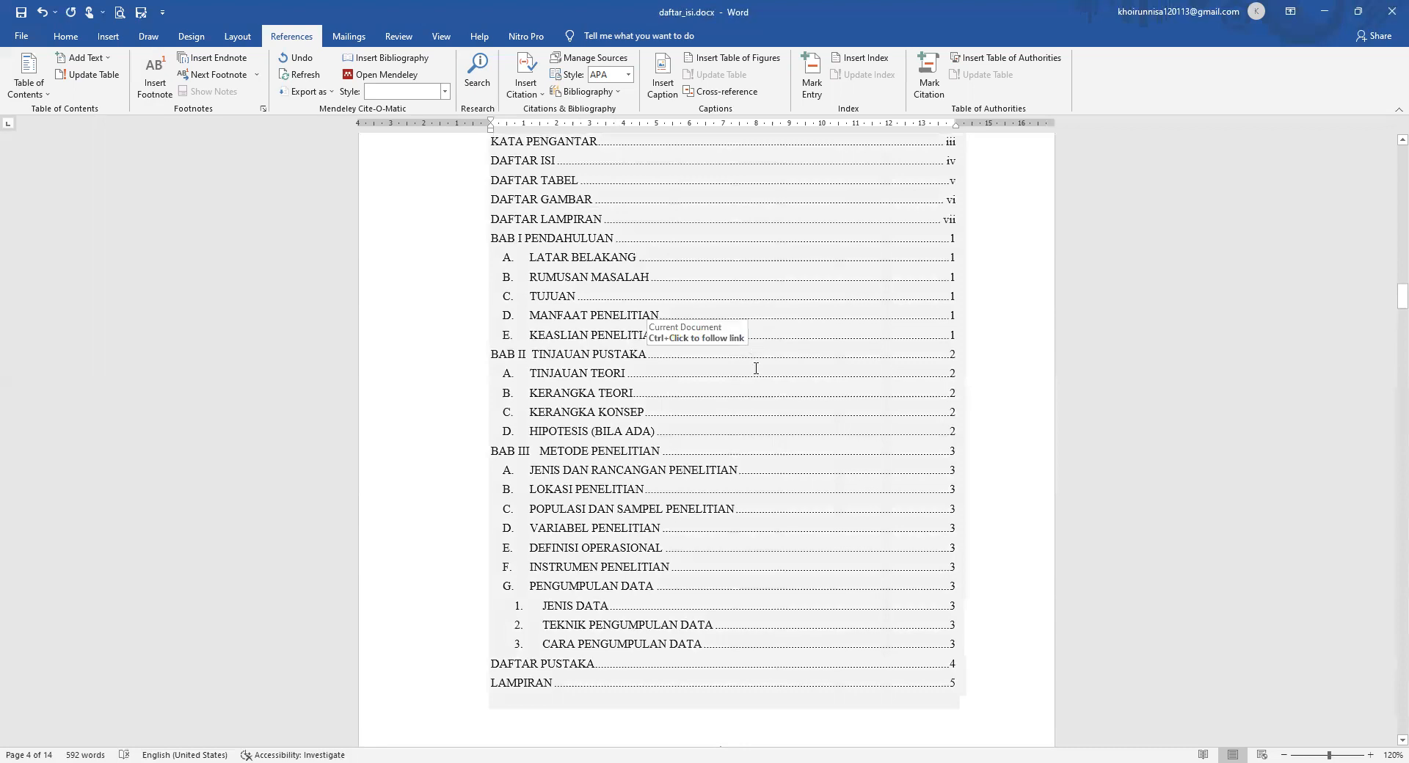
scroll(558, 286, up, 3)
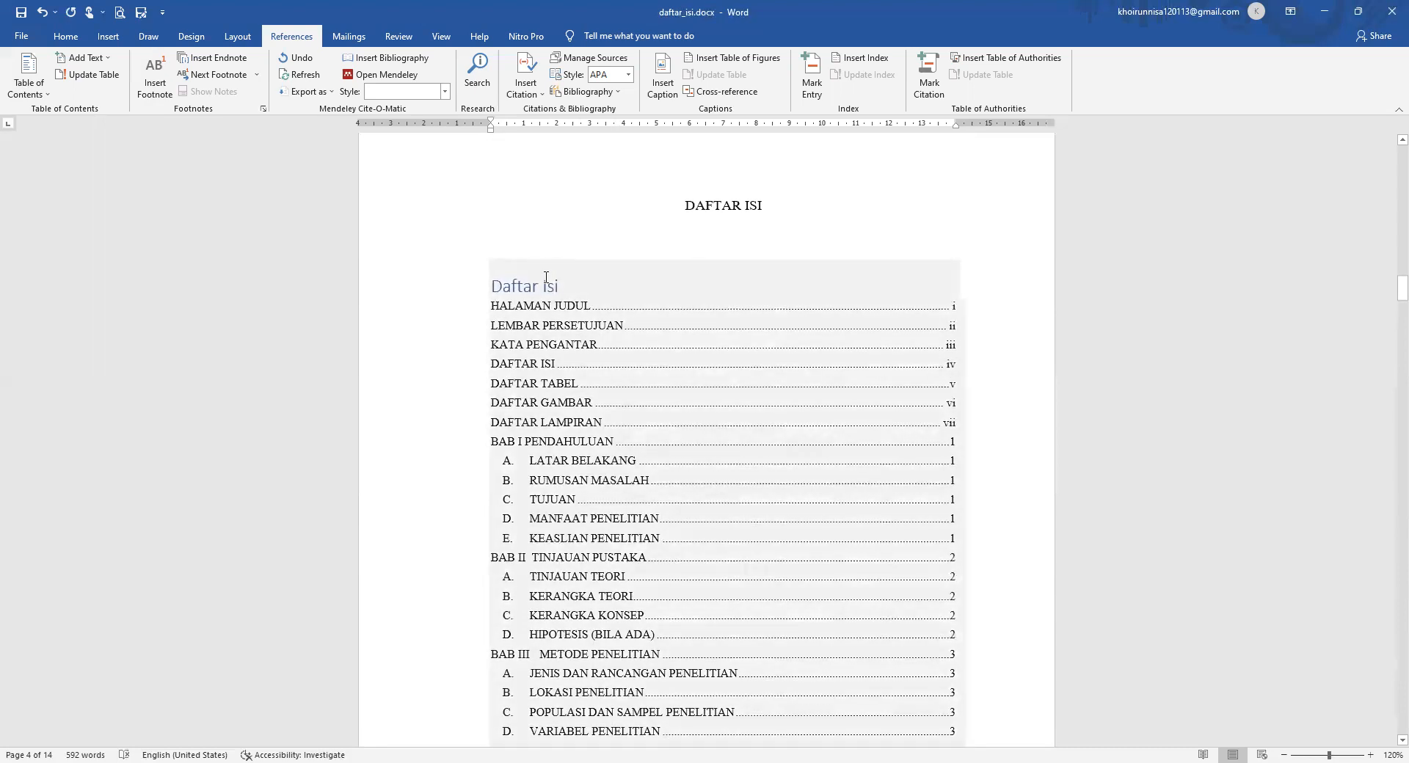
click(546, 277)
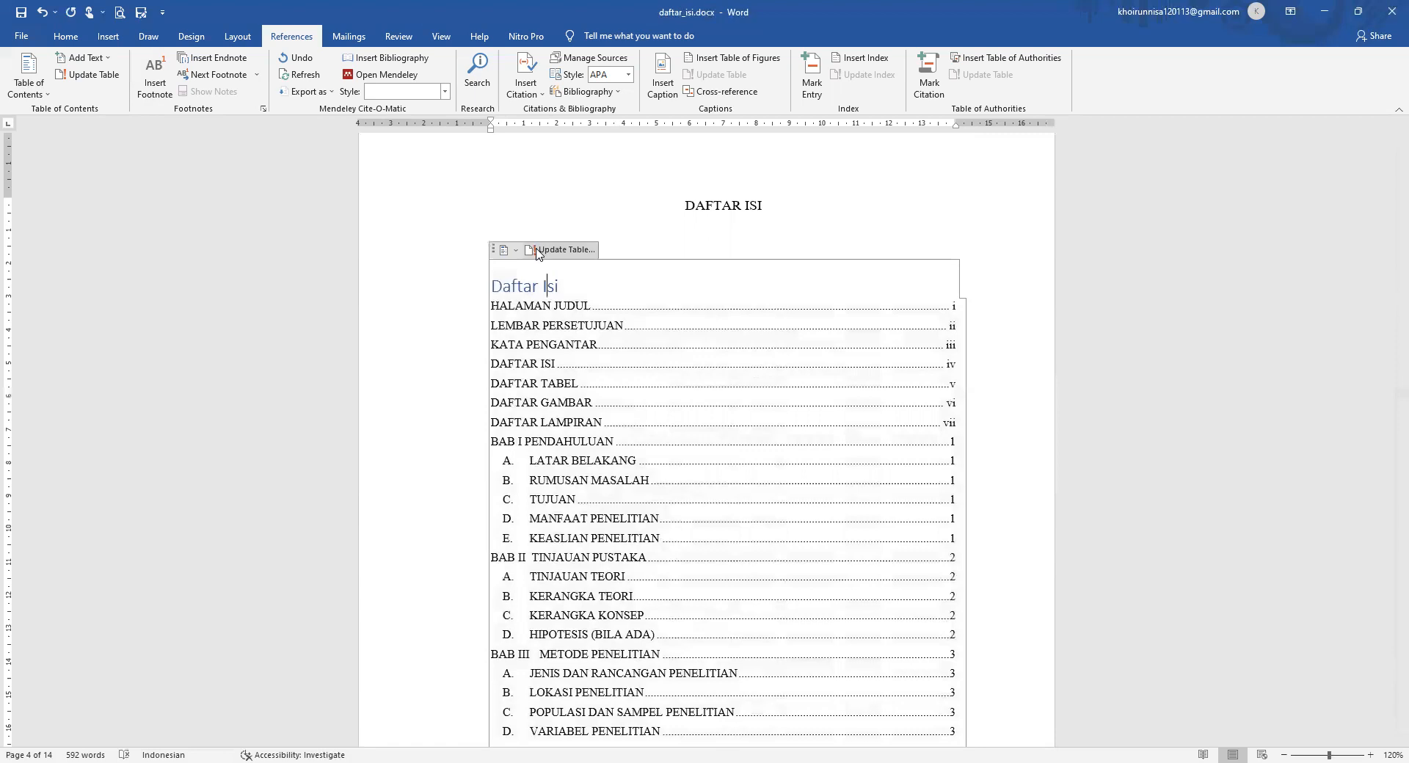
click(543, 252)
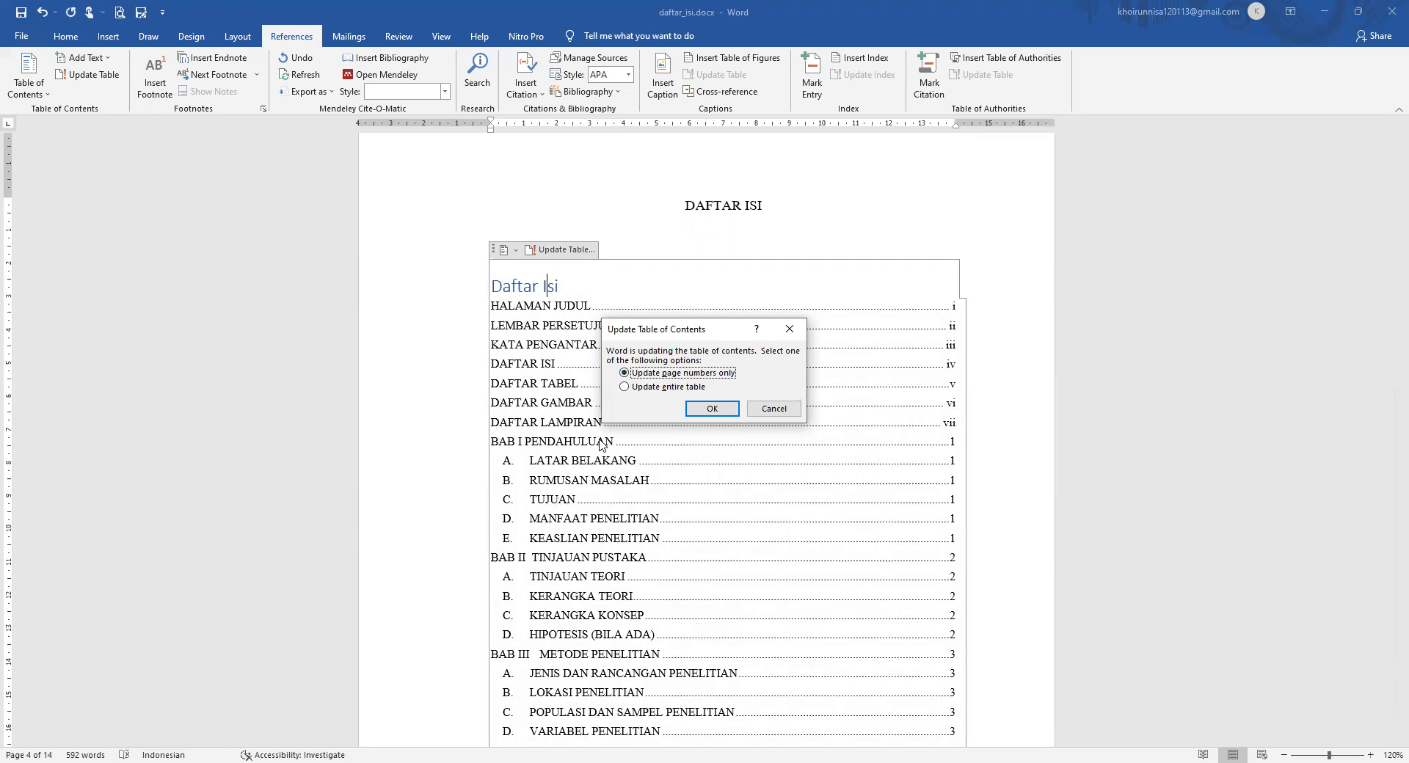
click(625, 387)
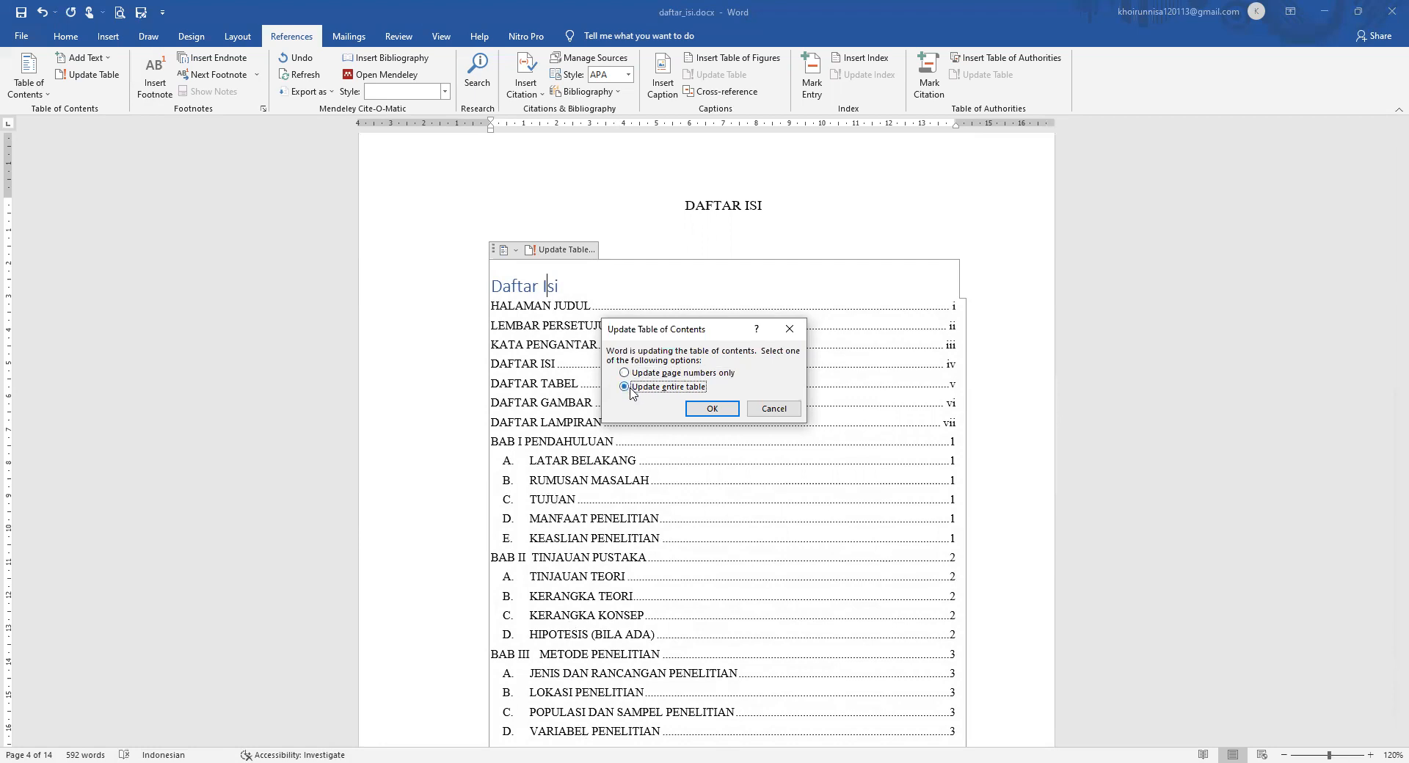
click(714, 416)
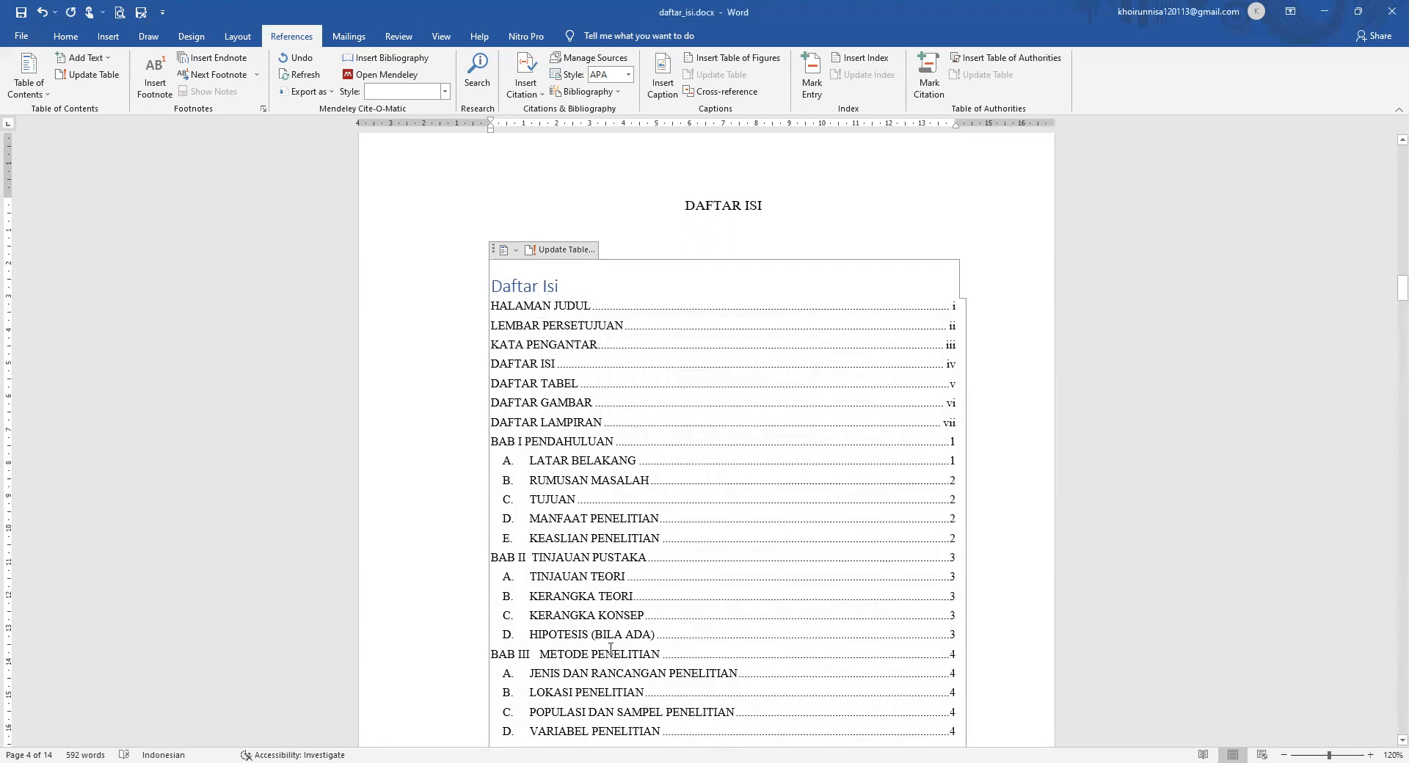
click(542, 252)
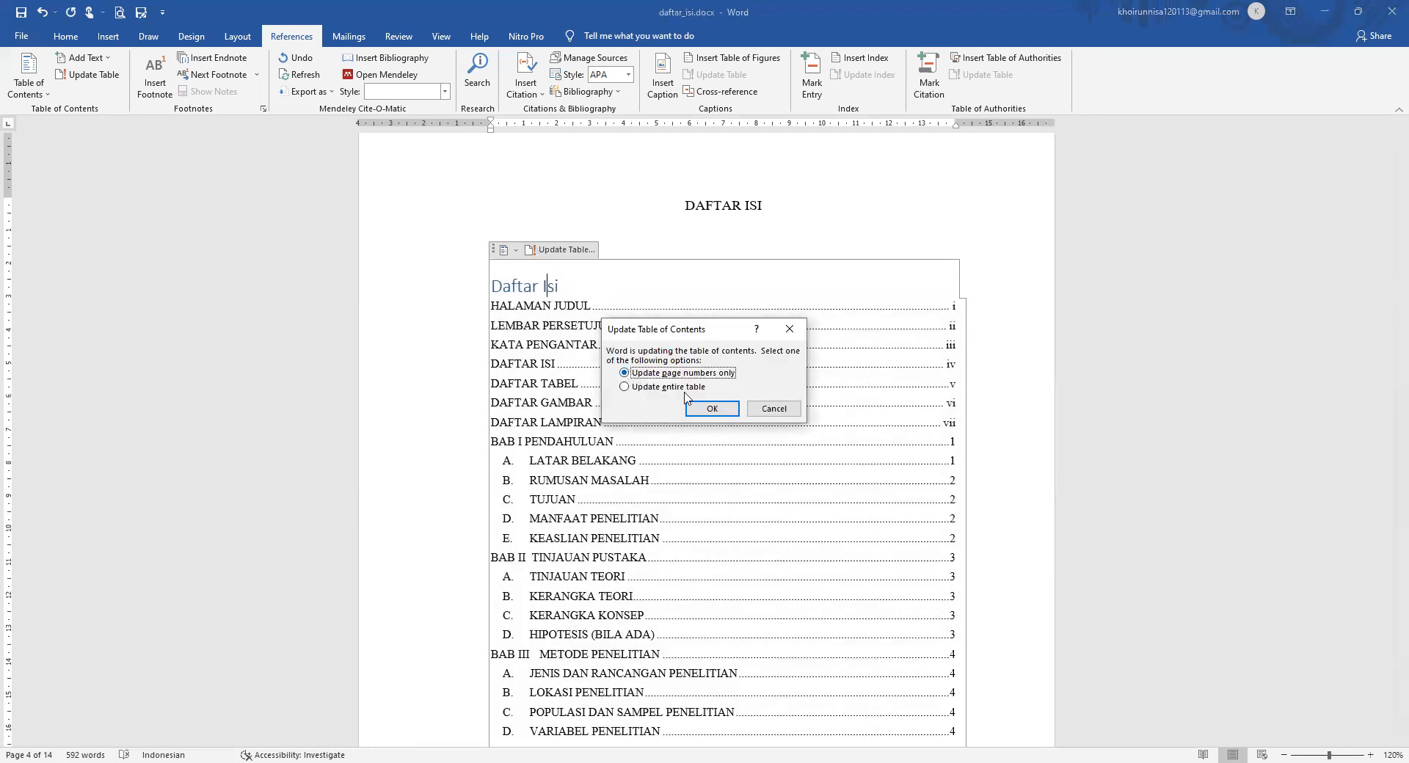
click(712, 410)
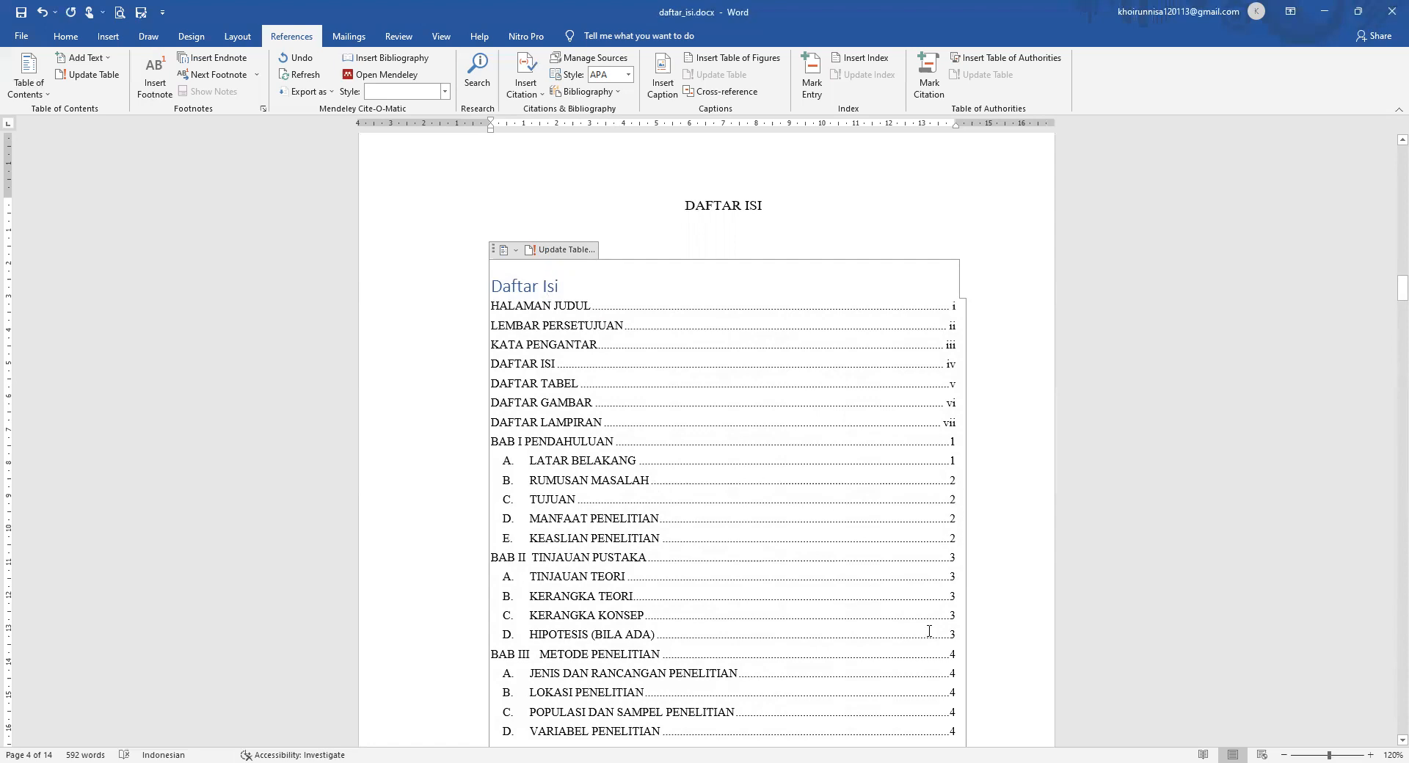
Examine the rest of the table of contents and the entries listed under DAFTAR TABEL and DAFTAR GAMBAR.
scroll(929, 631, down, 20)
scroll(928, 630, down, 20)
scroll(929, 631, down, 4)
scroll(929, 631, up, 4)
scroll(929, 631, down, 5)
scroll(928, 631, up, 10)
scroll(929, 631, up, 15)
scroll(929, 631, down, 10)
scroll(929, 631, down, 12)
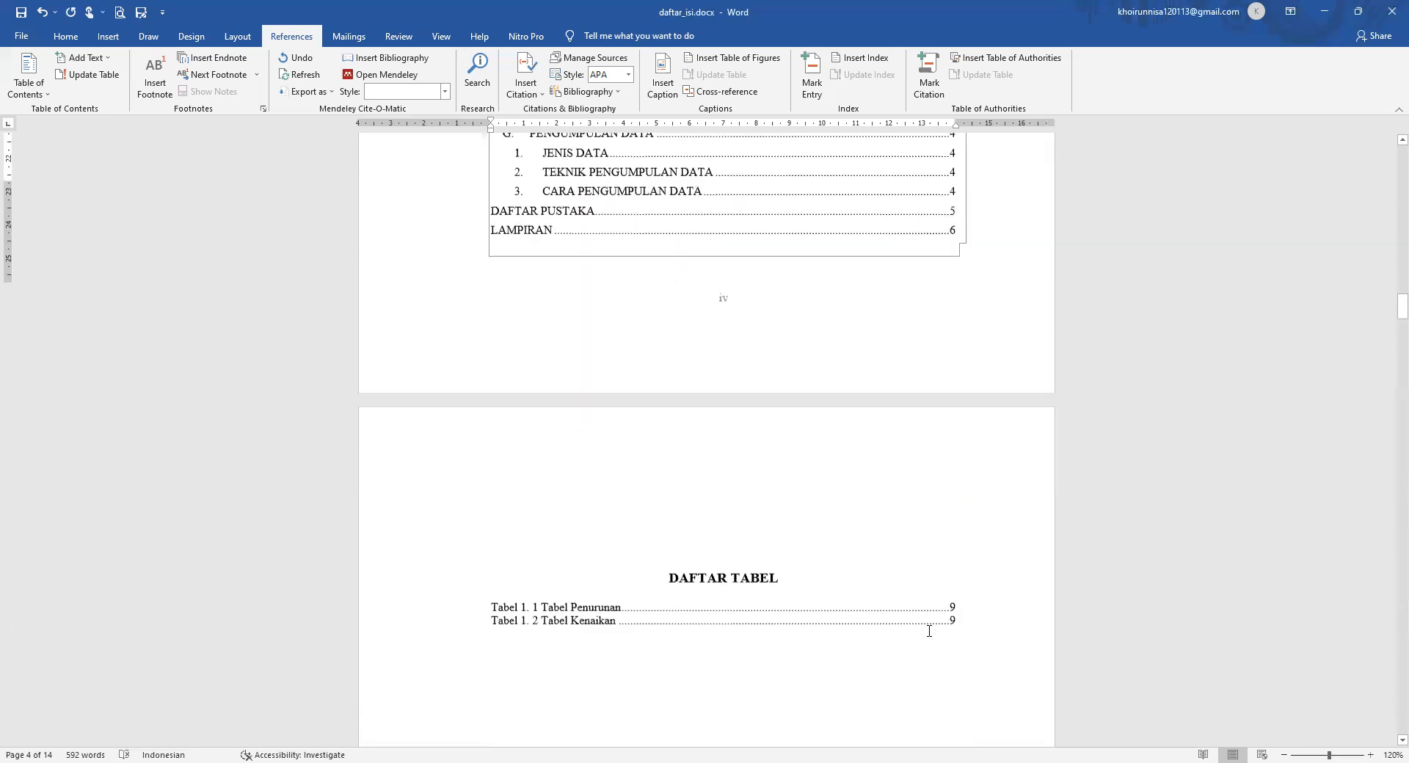
scroll(929, 631, down, 3)
click(758, 492)
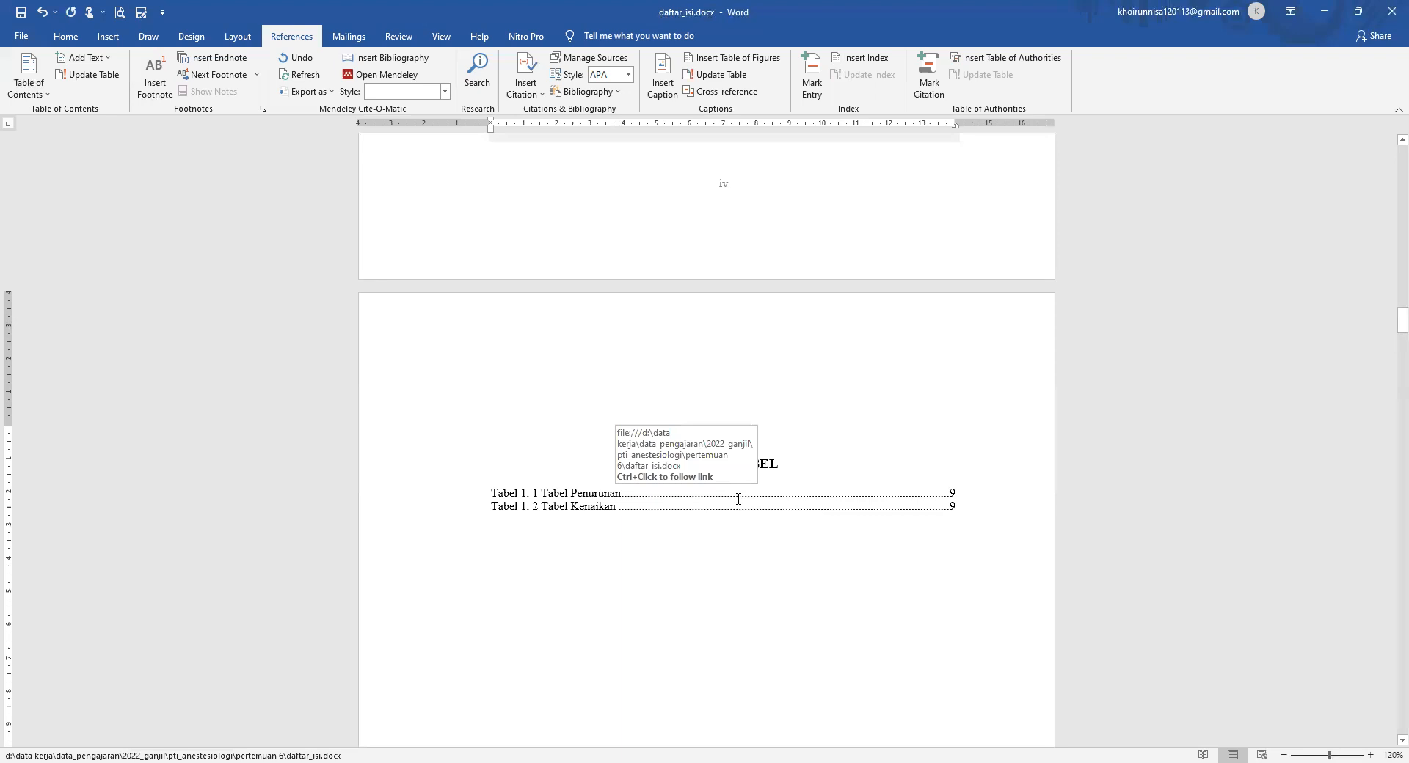
scroll(862, 530, down, 15)
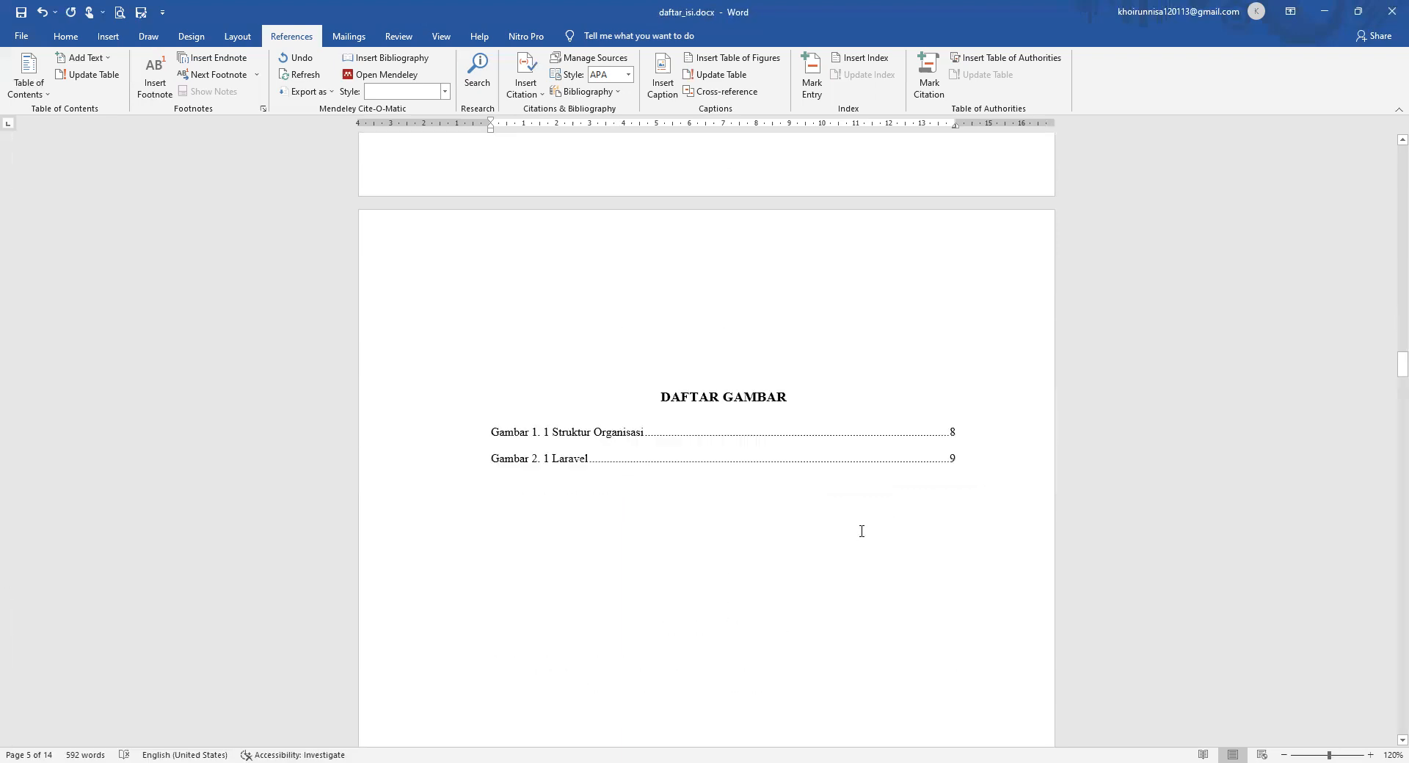
Add an indented blank line below the JENIS DAN RANCANGAN PENELITIAN subheading in BAB III.
scroll(861, 530, down, 15)
scroll(861, 531, down, 8)
scroll(862, 531, down, 15)
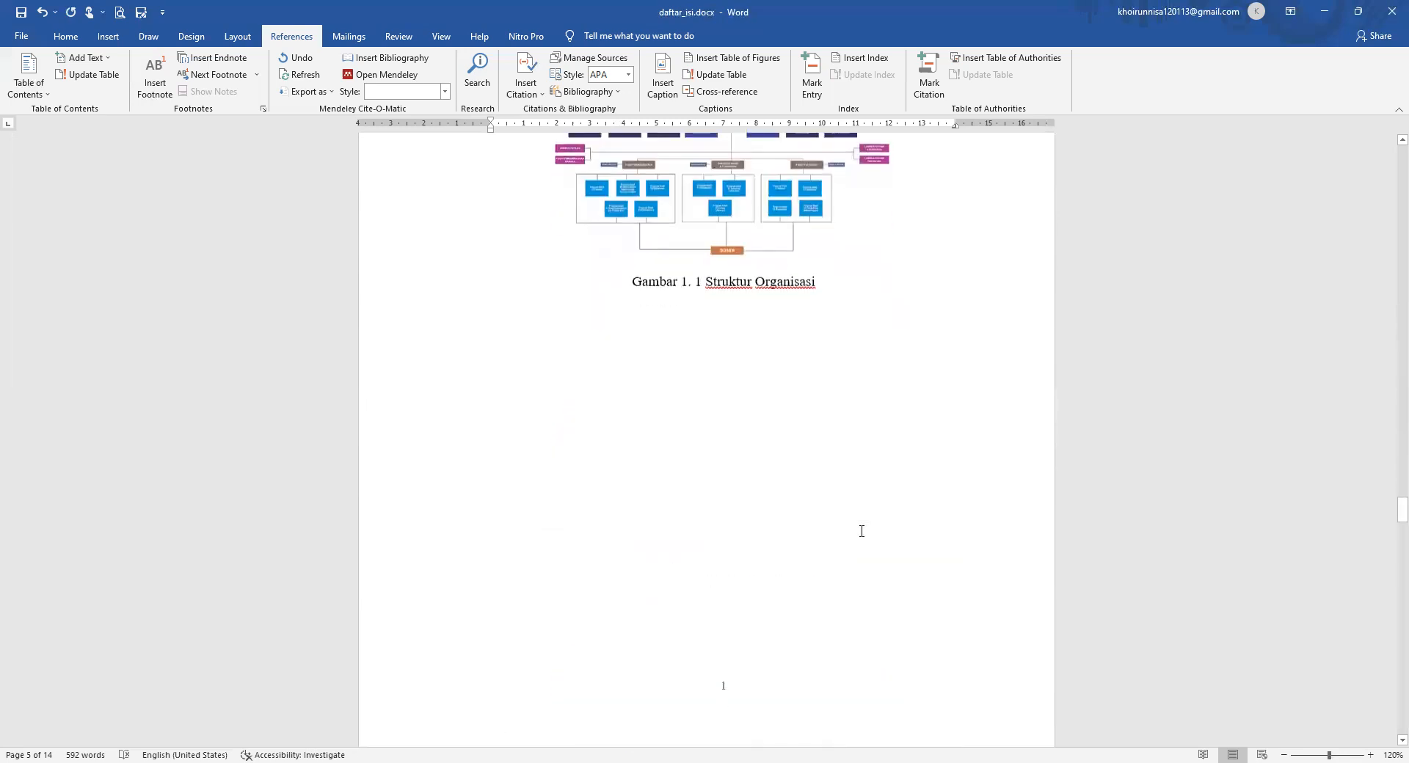
scroll(862, 530, down, 12)
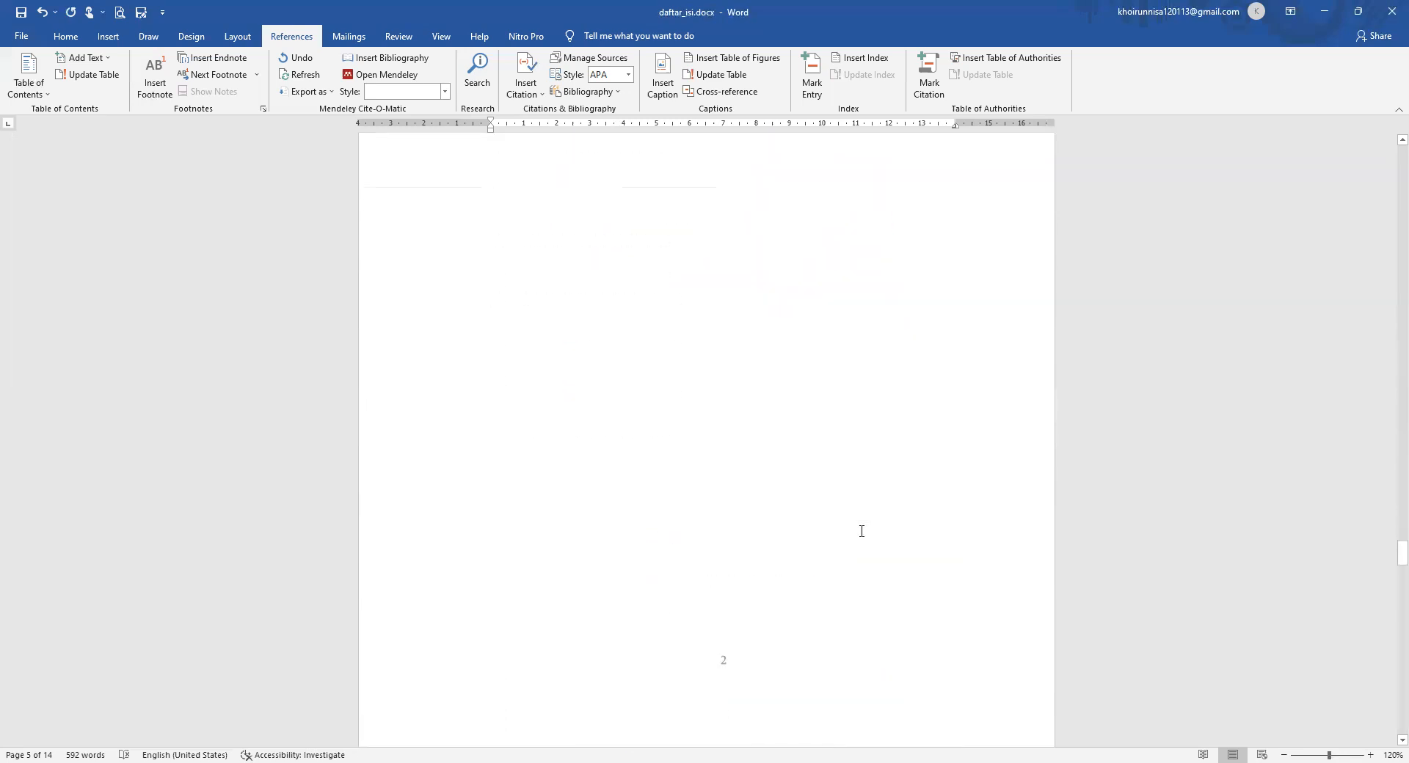
scroll(861, 530, down, 6)
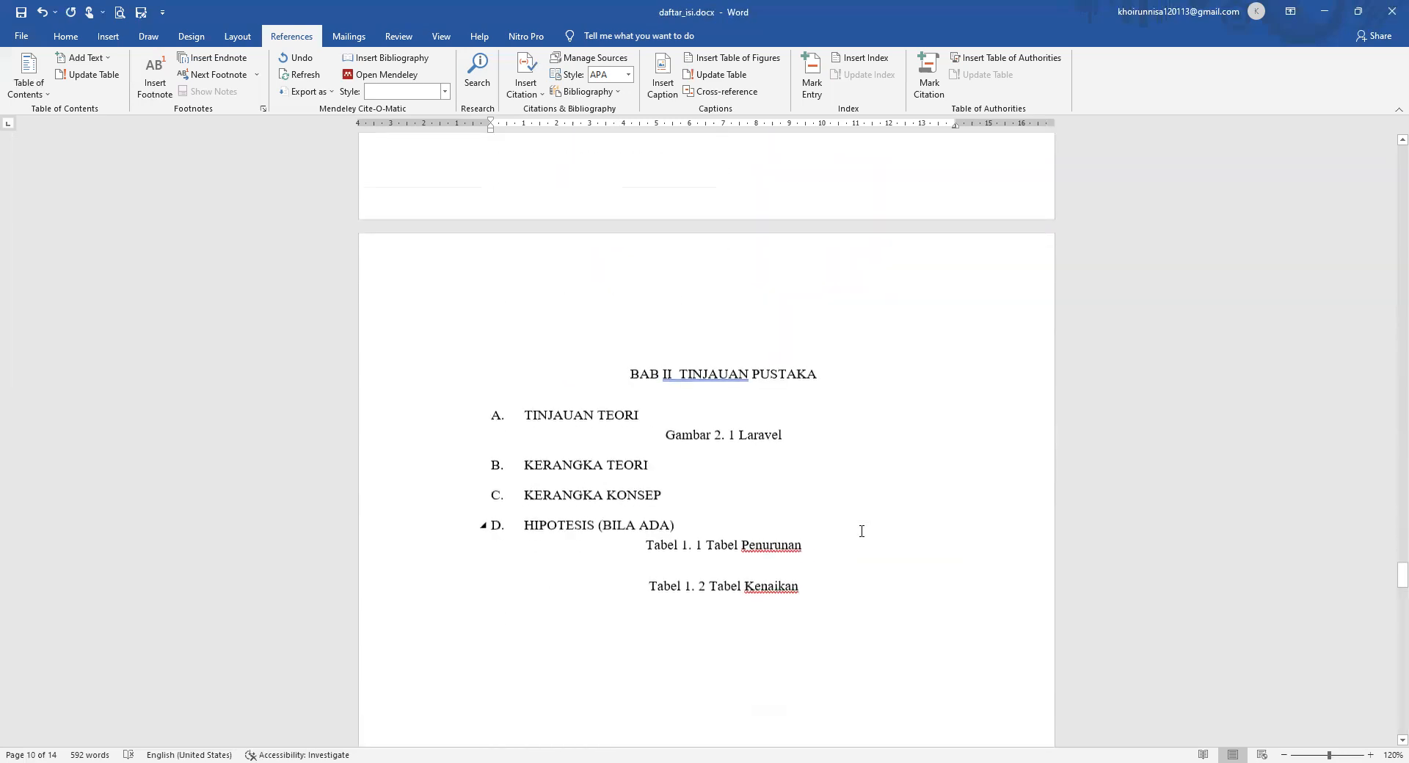
scroll(861, 530, down, 20)
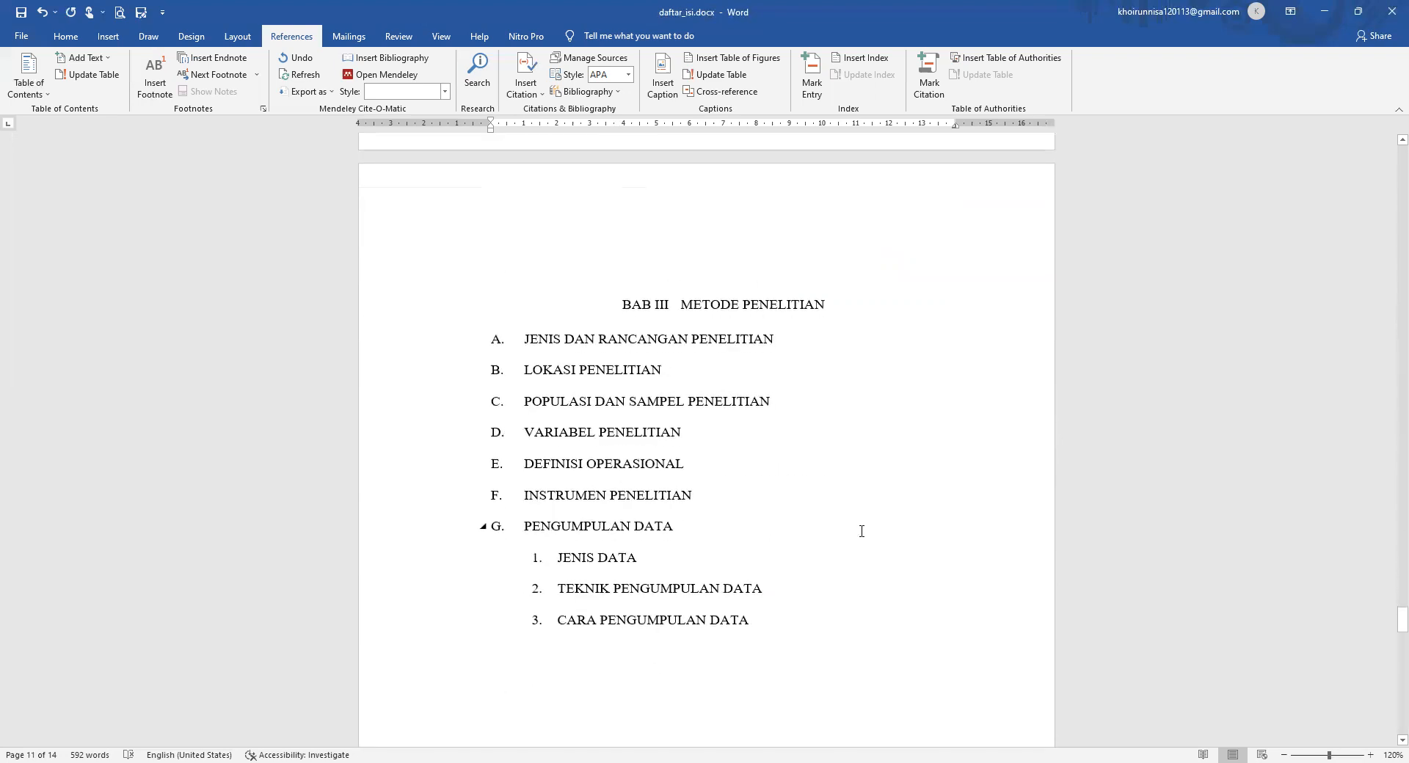
click(783, 340)
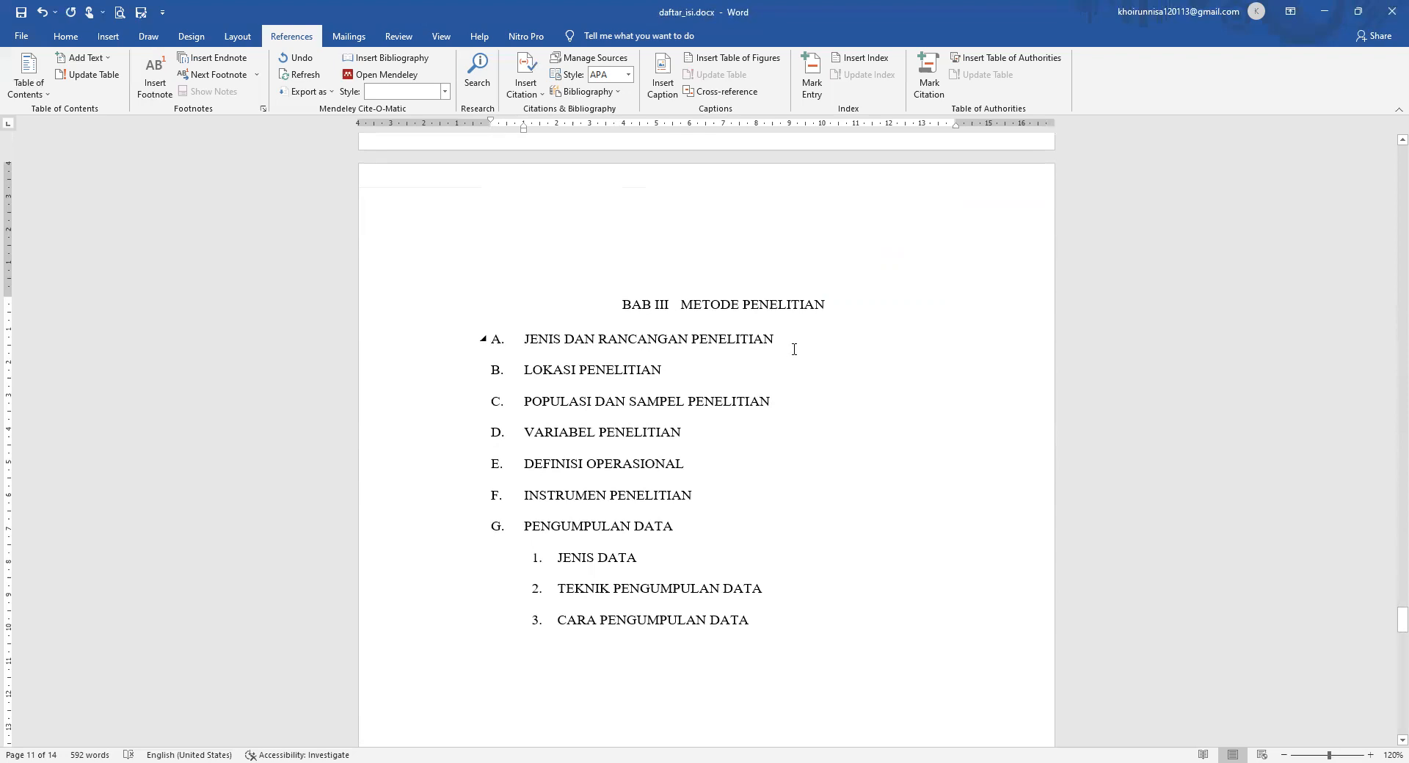
key(Return)
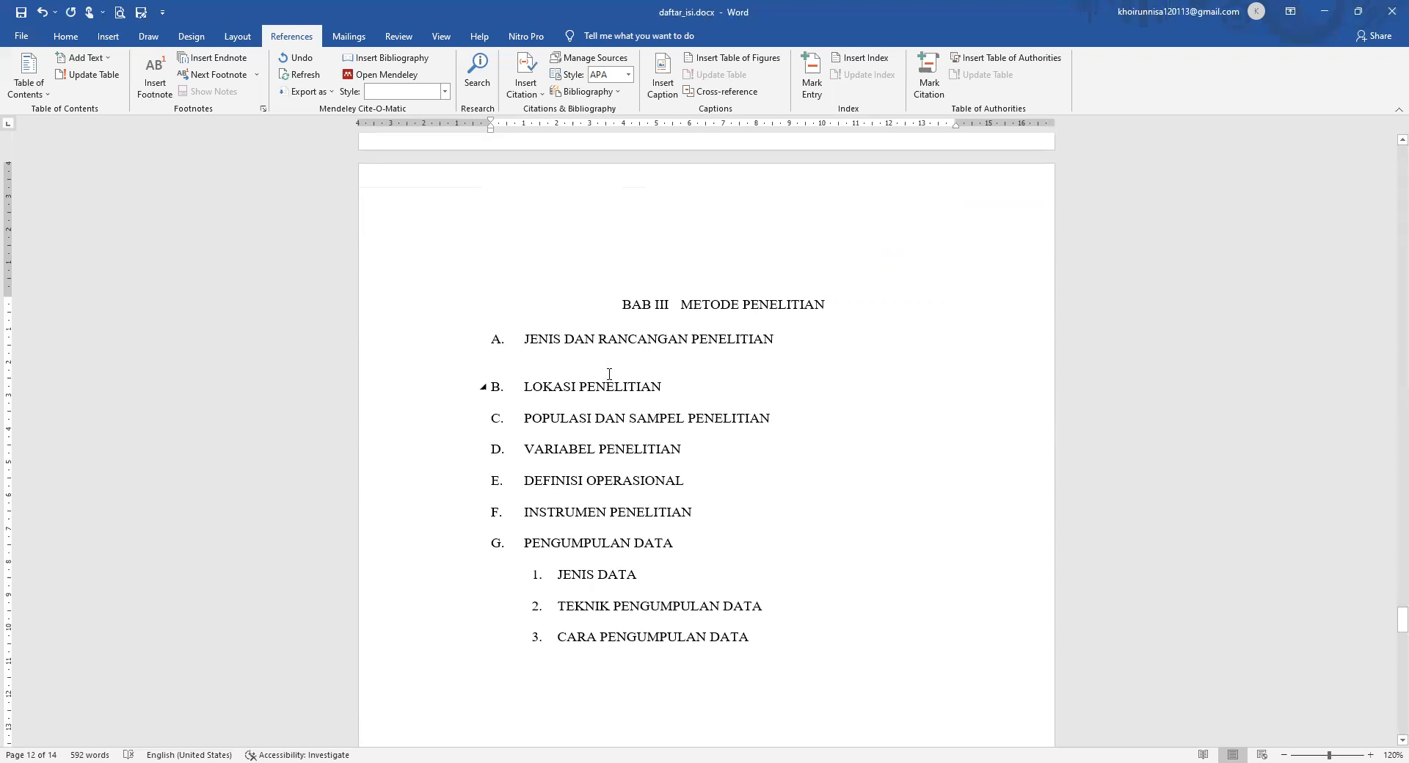
key(Tab)
Insert a caption with the new label "Tabel 3." on the blank line below JENIS DAN RANCANGAN PENELITIAN.
click(664, 87)
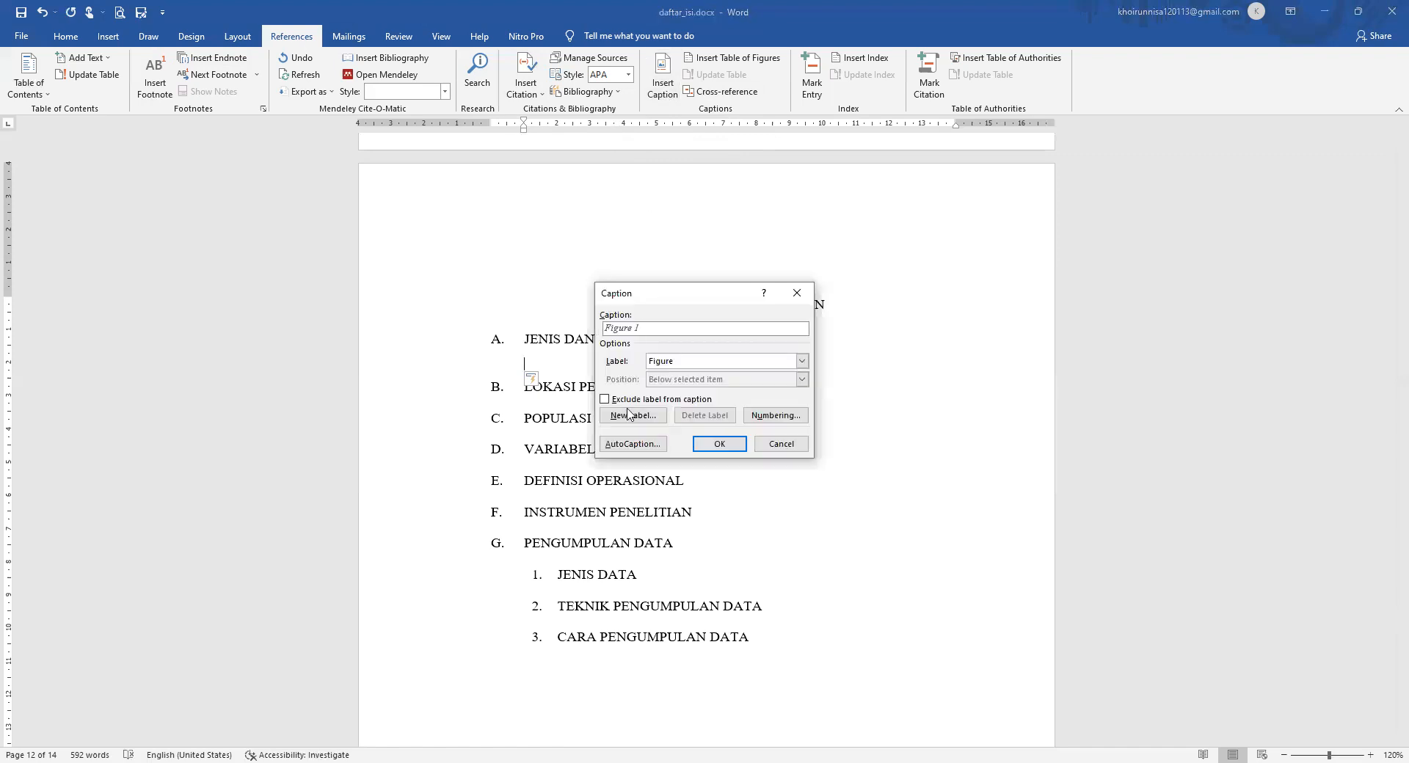
click(629, 416)
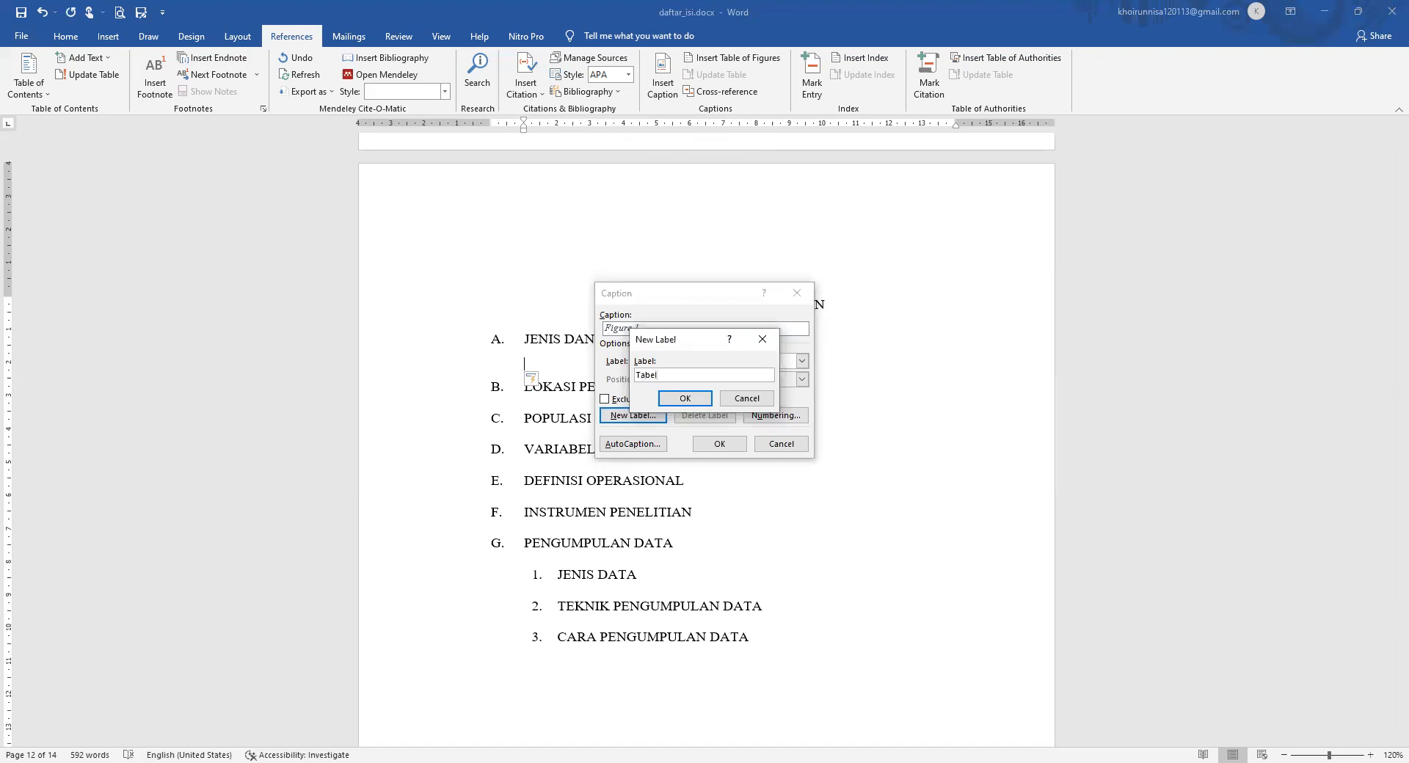
click(696, 403)
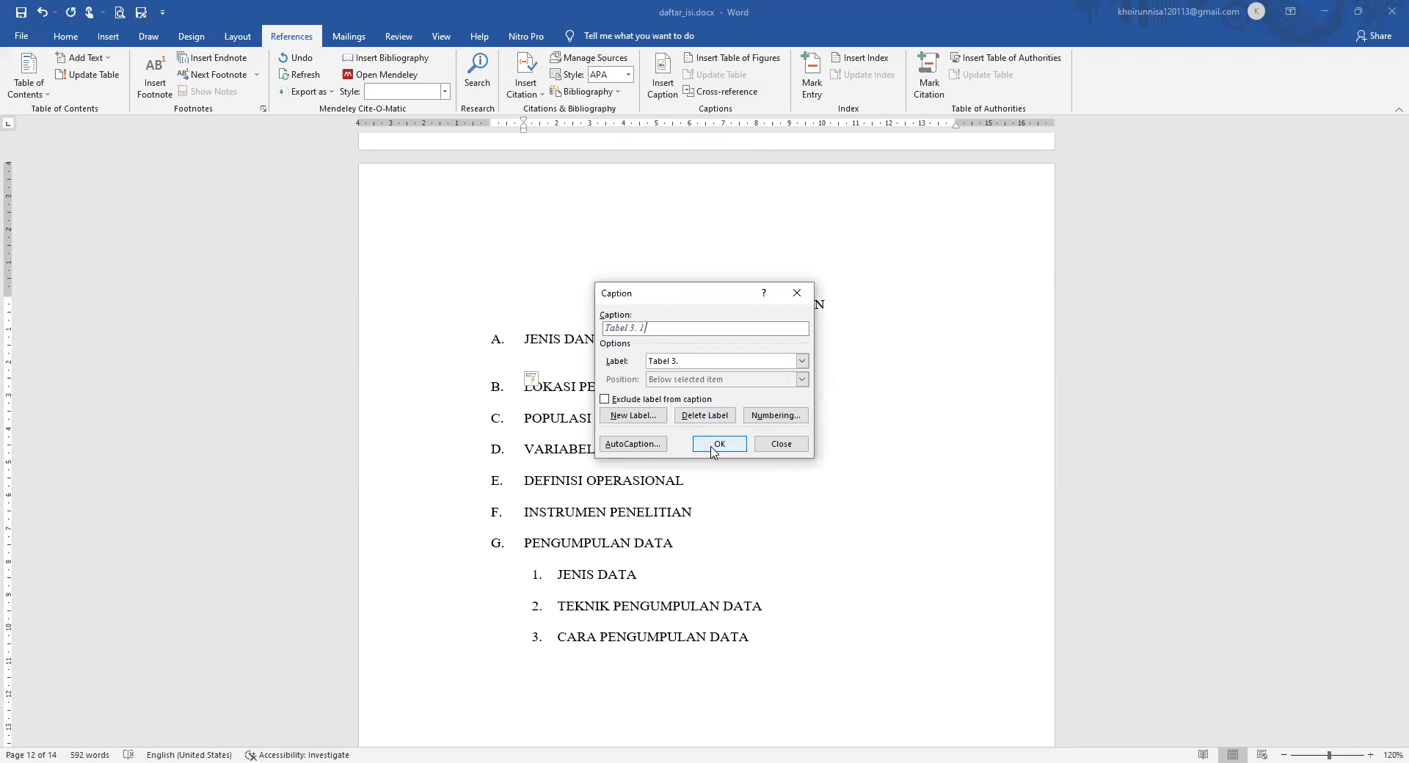
click(716, 445)
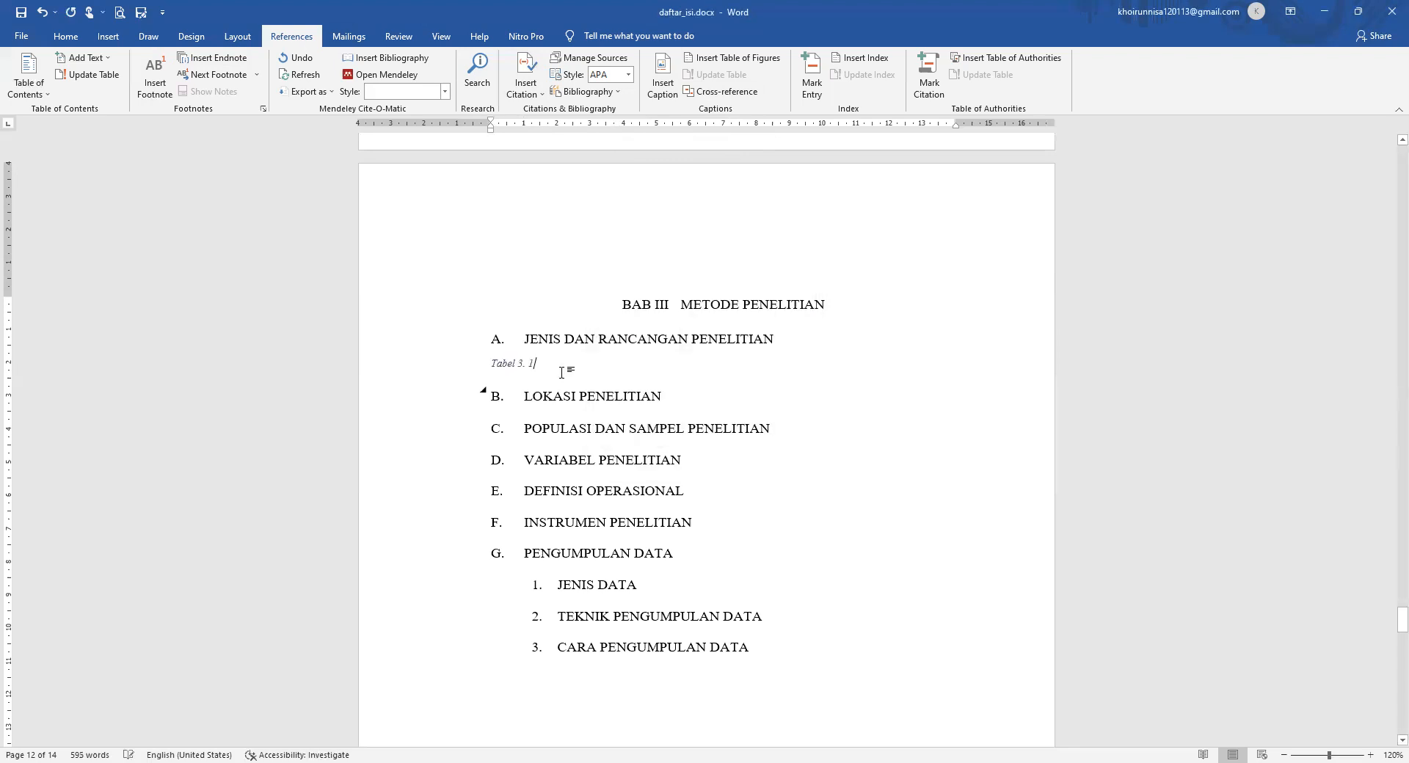
Format the Tabel 3. 1 caption as non-italic, 12 pt, centered and black, and add a blank line below it.
triple_click(492, 363)
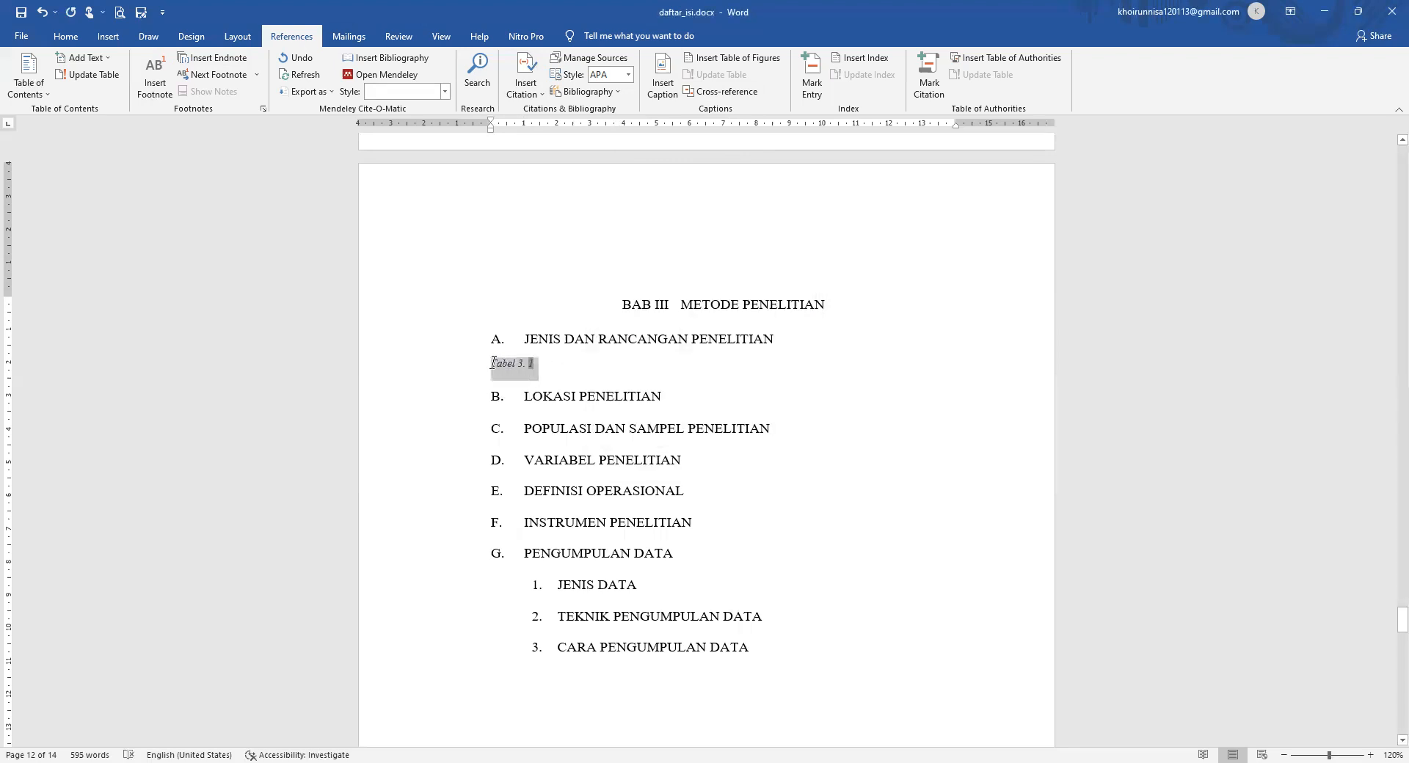
click(65, 36)
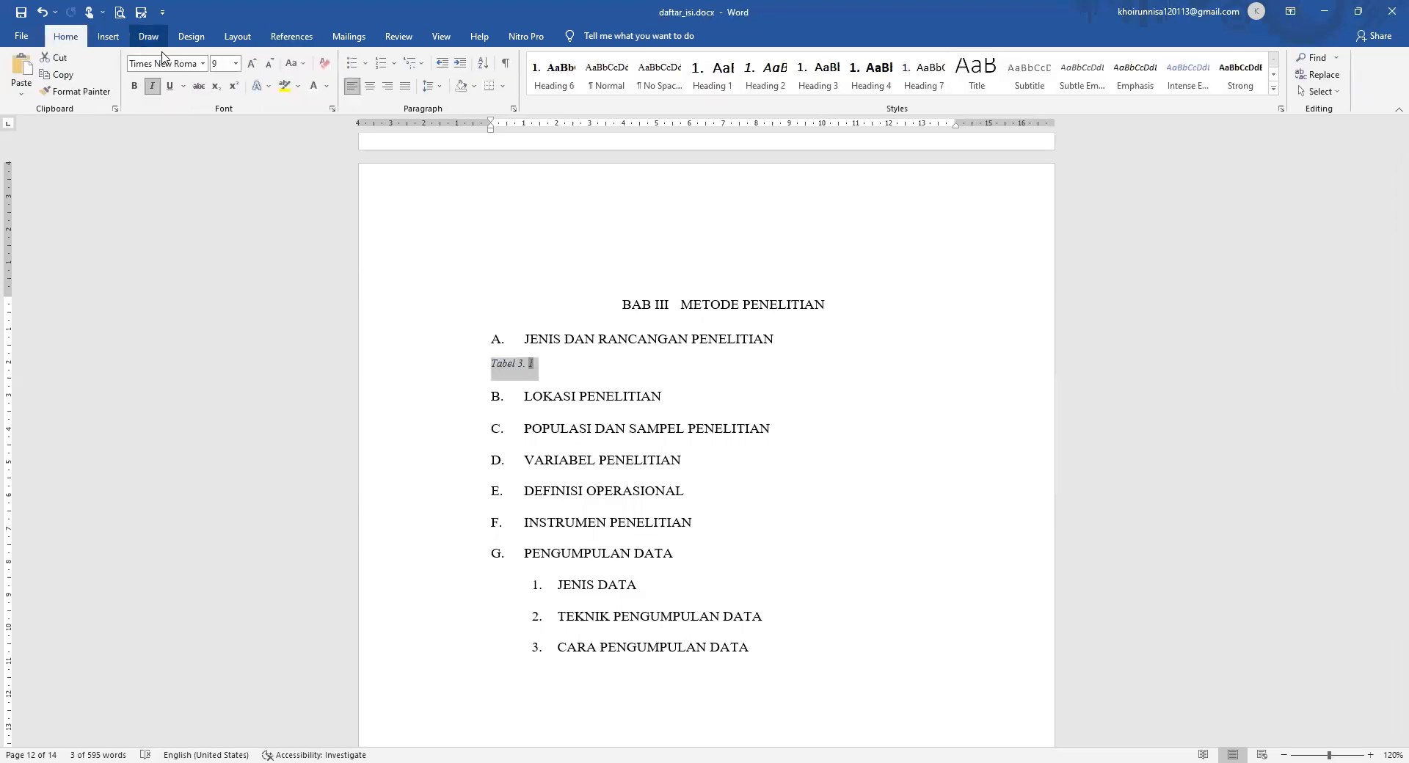
click(154, 87)
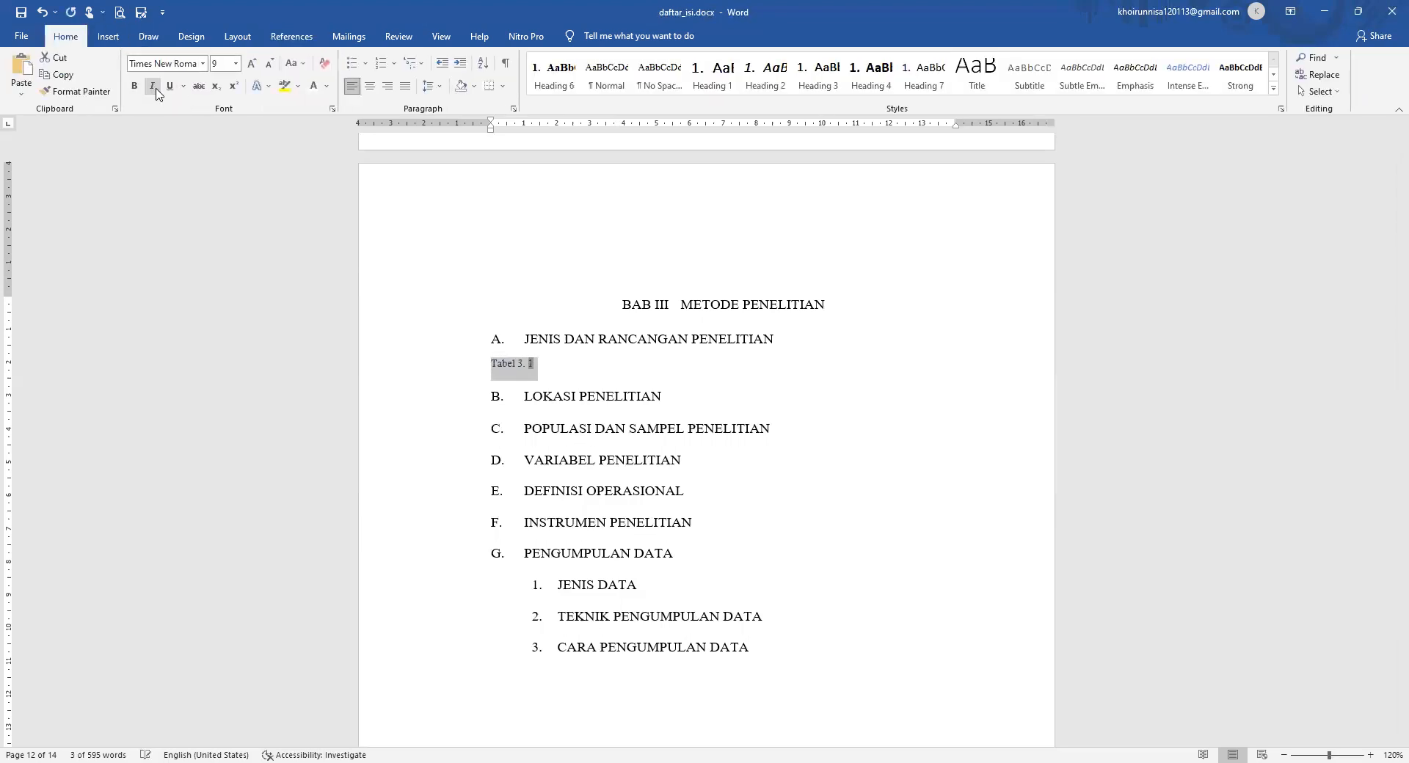
click(216, 64)
text(12)
key(Return)
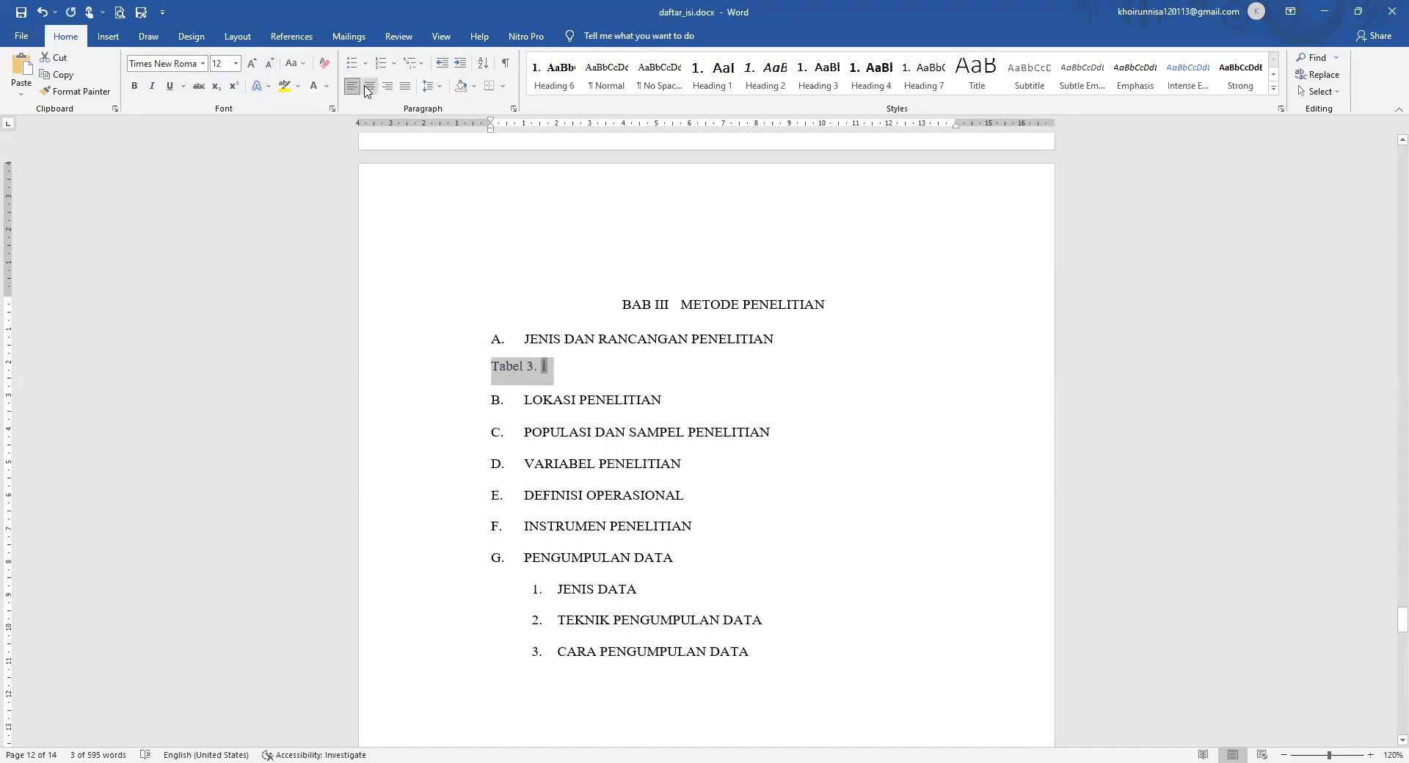
click(370, 87)
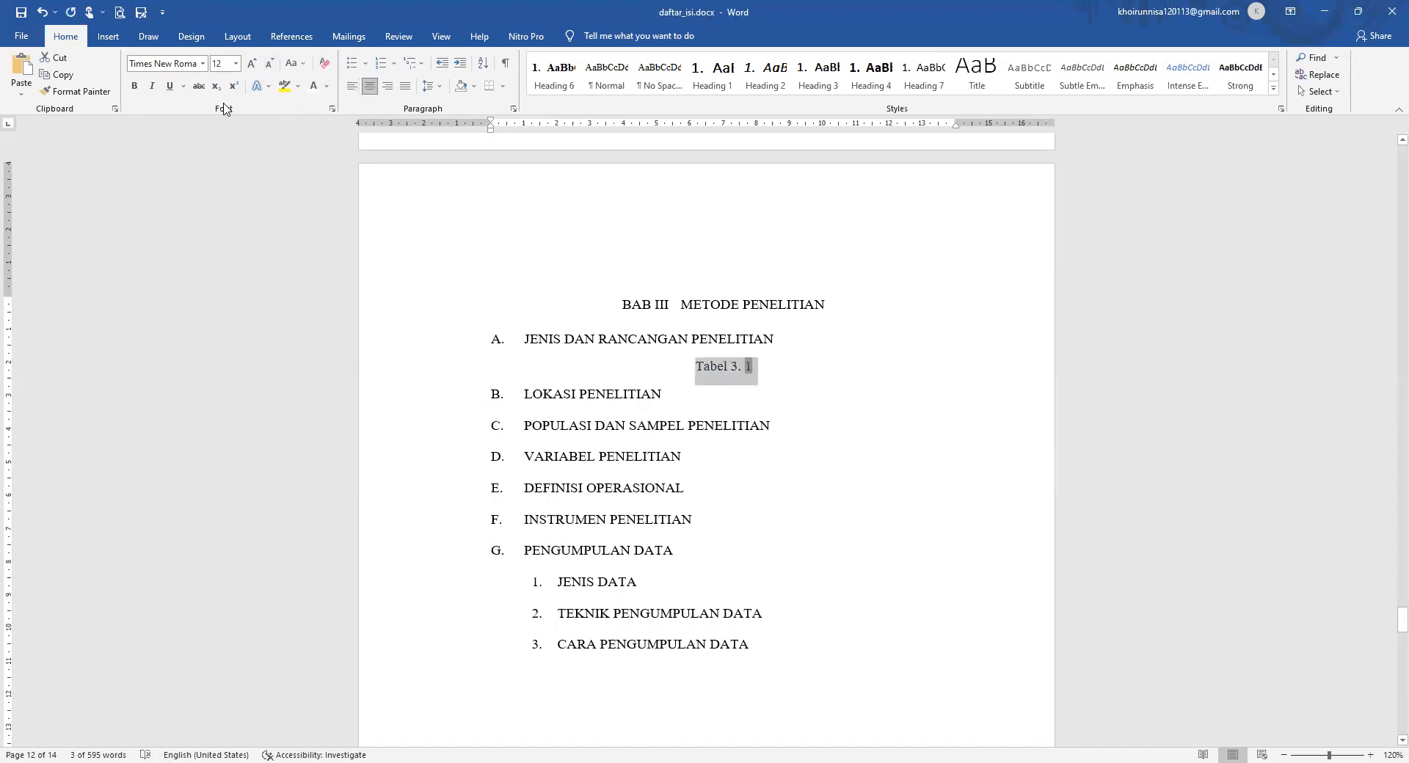
click(328, 87)
click(771, 367)
key(Return)
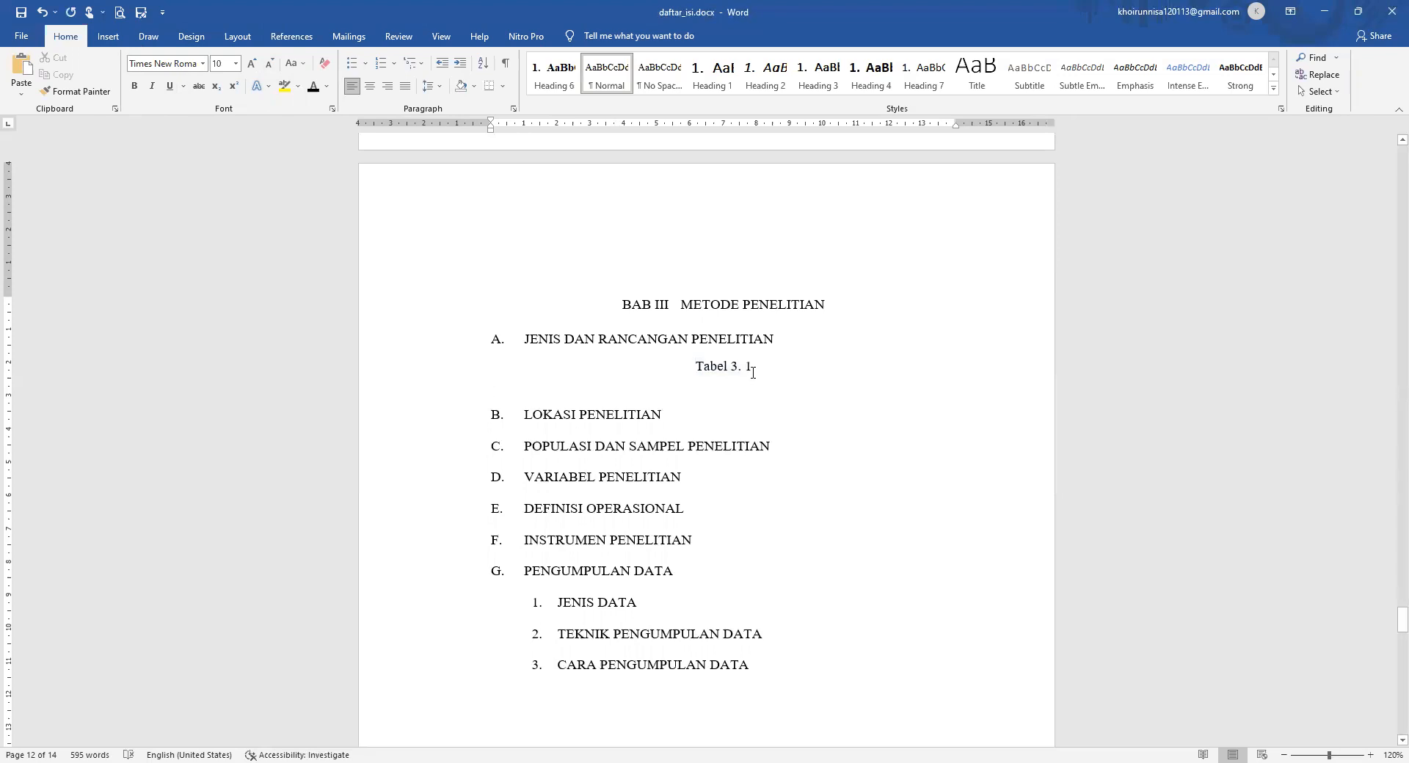
Add an indented line below LOKASI PENELITIAN and insert a caption there with the "Tabel 3." label.
click(680, 415)
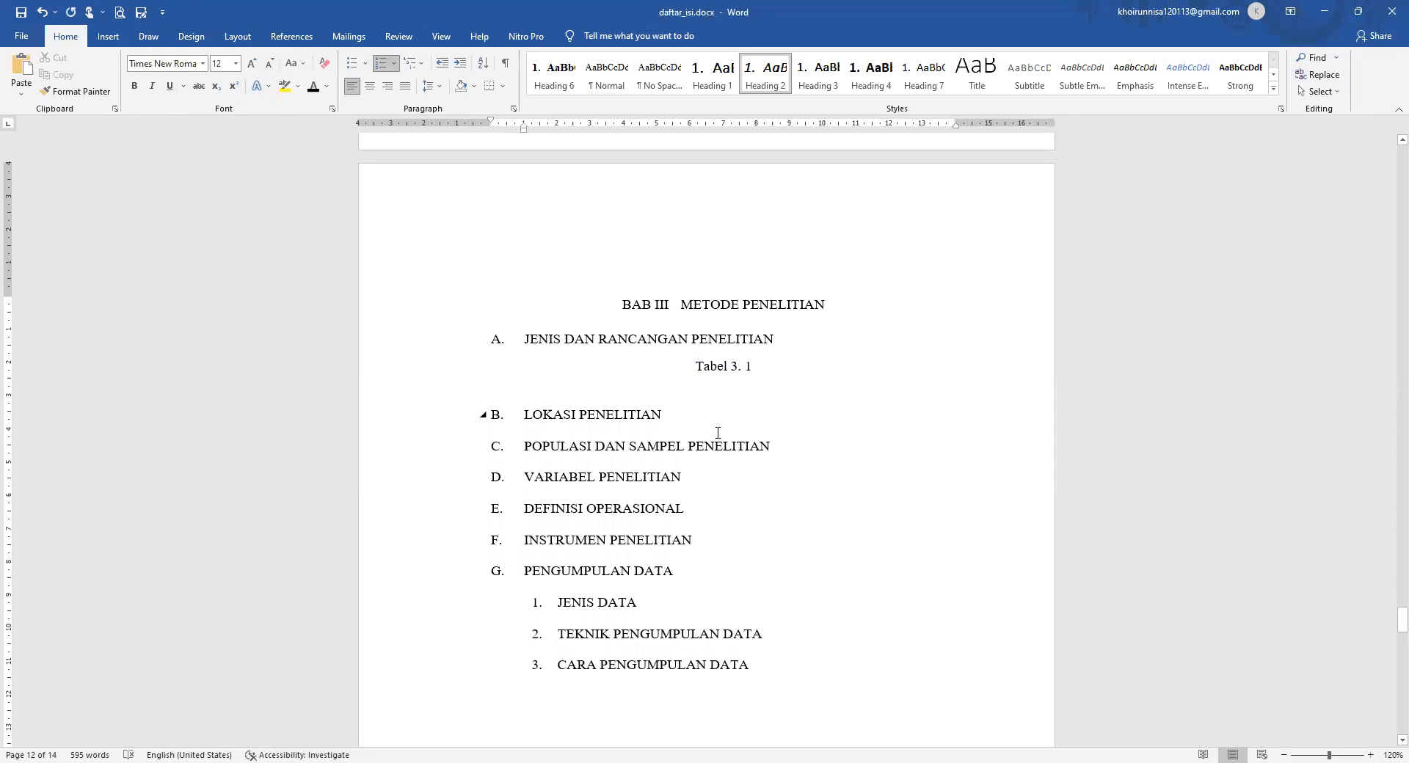
key(Return)
key(Tab)
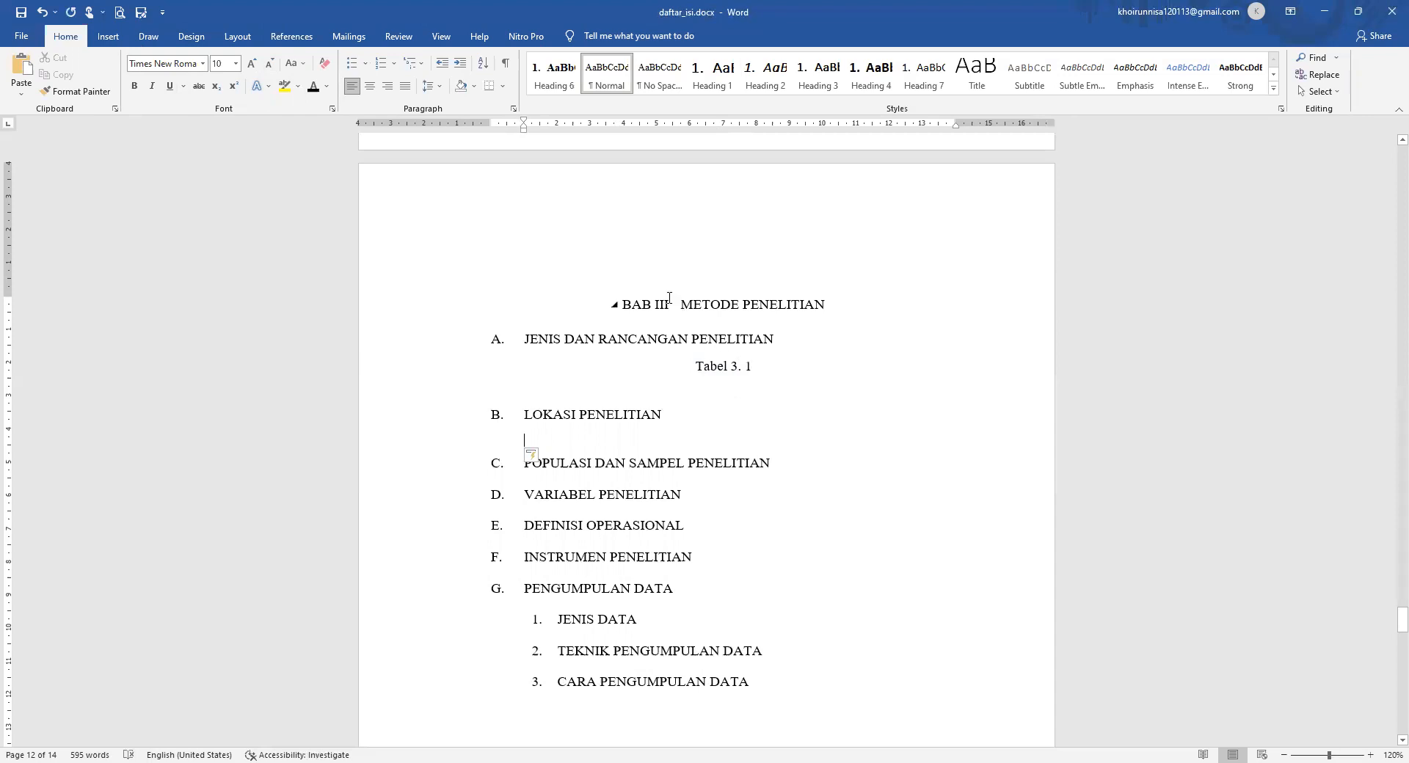
click(307, 38)
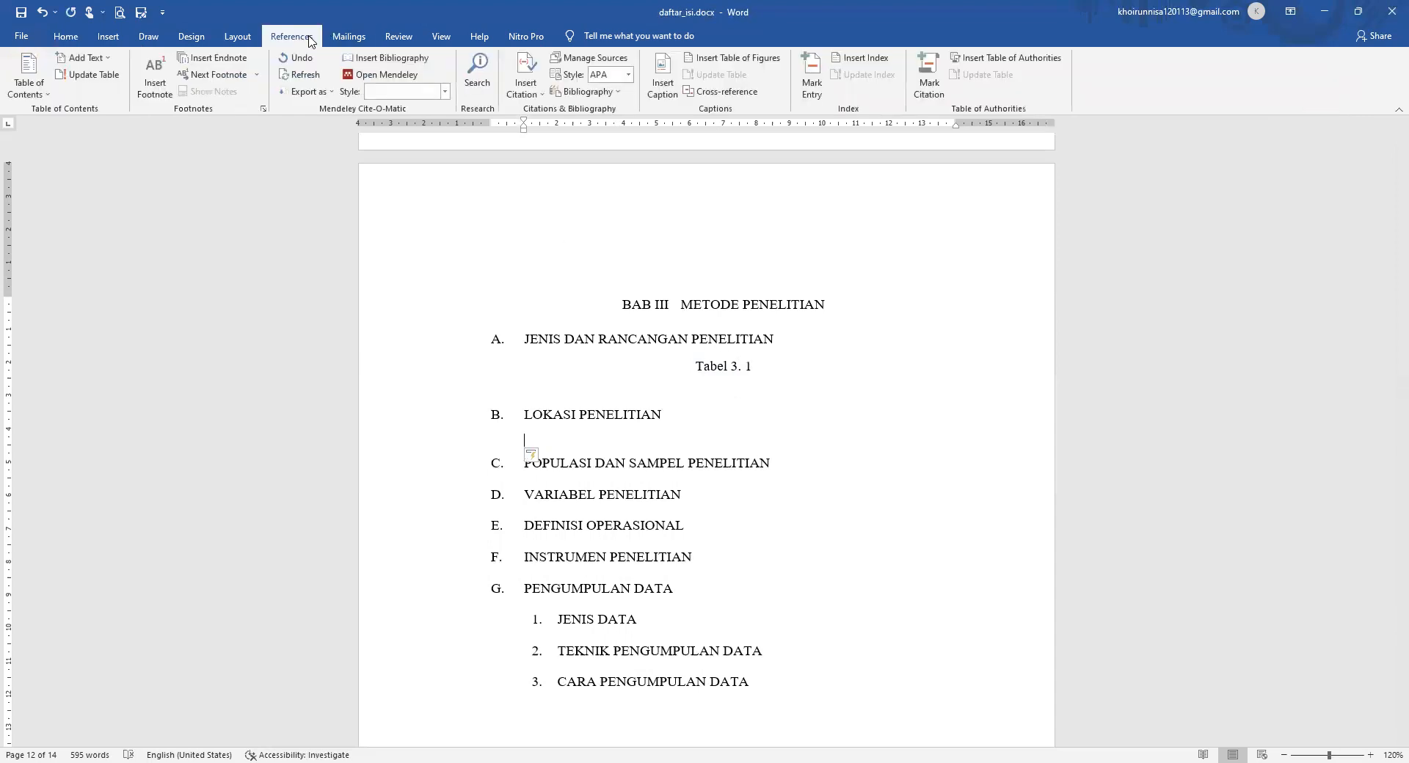
click(658, 83)
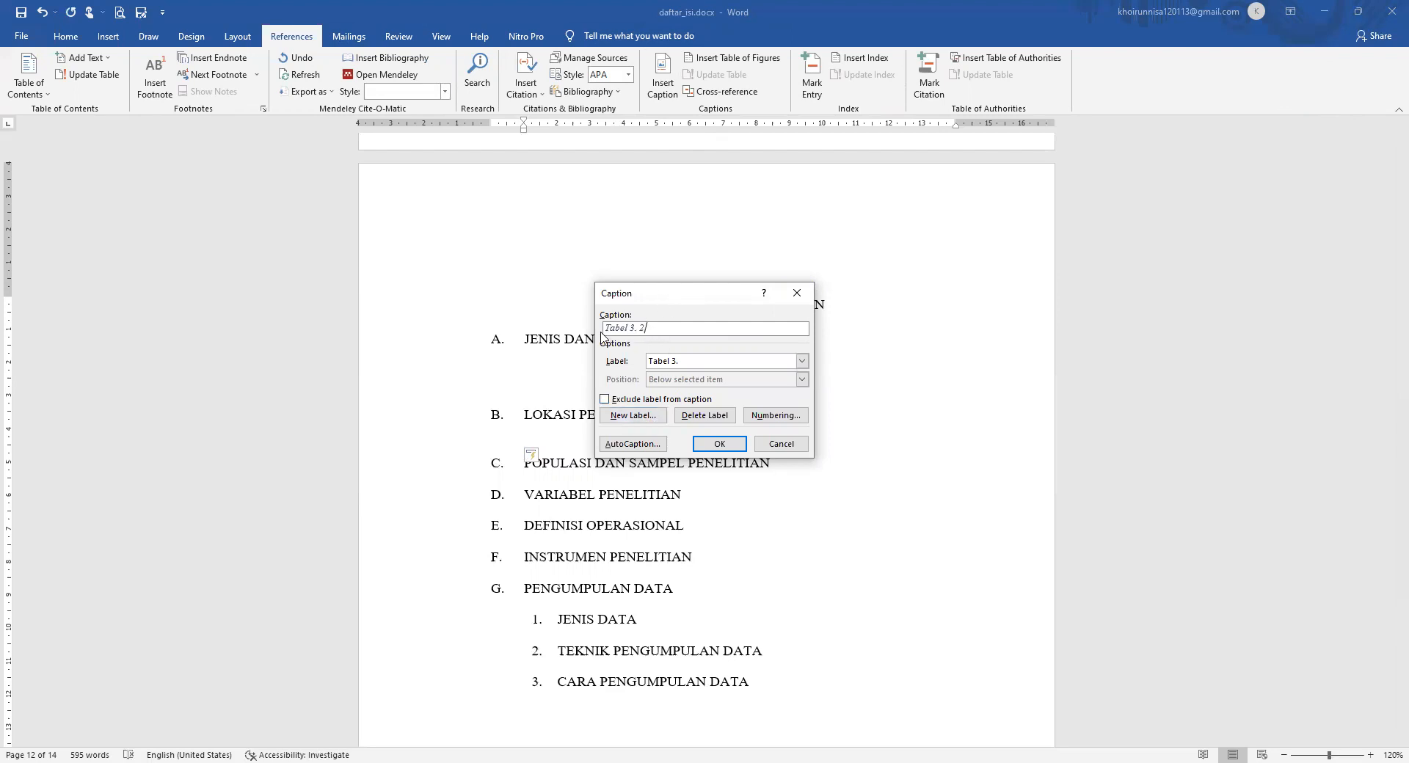
click(719, 444)
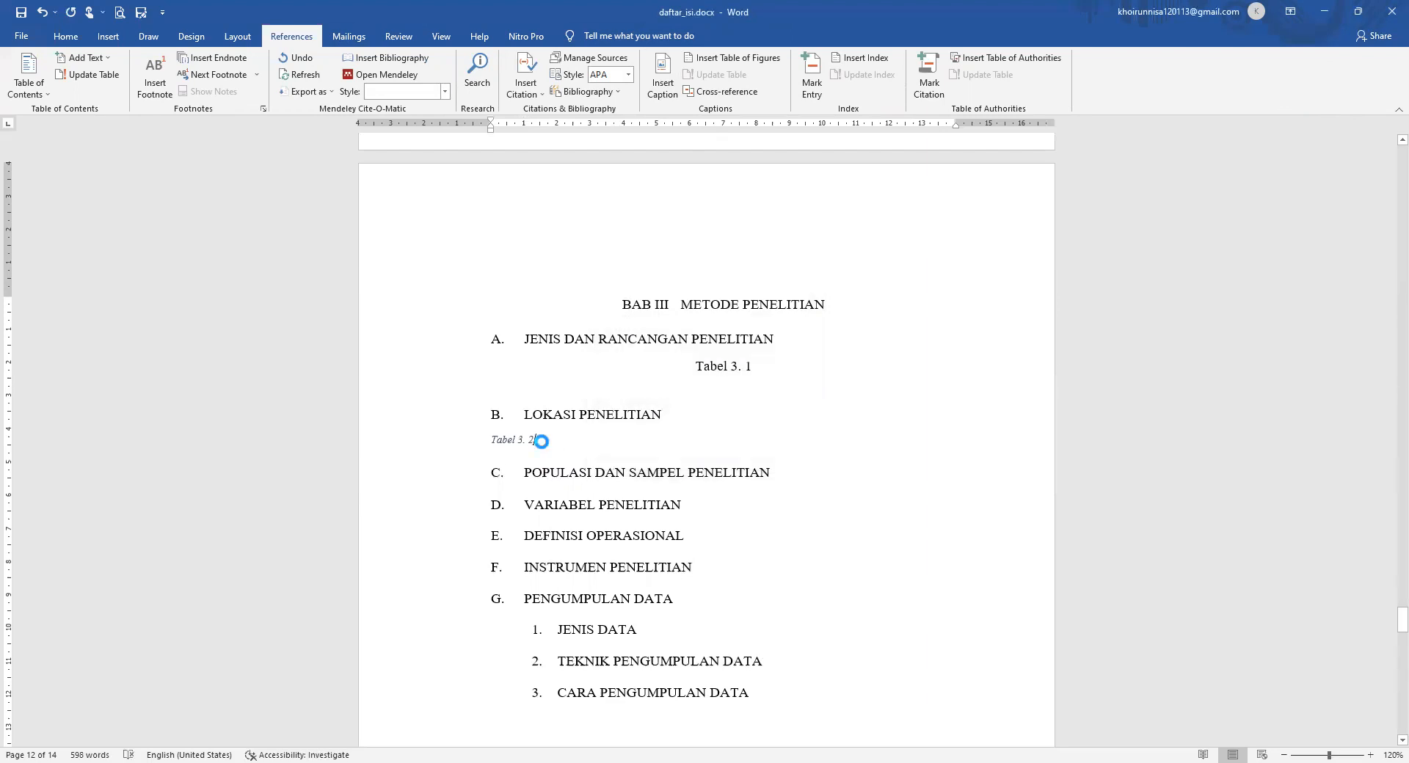
Copy the Tabel 3. 1 caption's formatting onto the Tabel 3. 2 caption with Format Painter.
click(526, 440)
drag(695, 366, 757, 367)
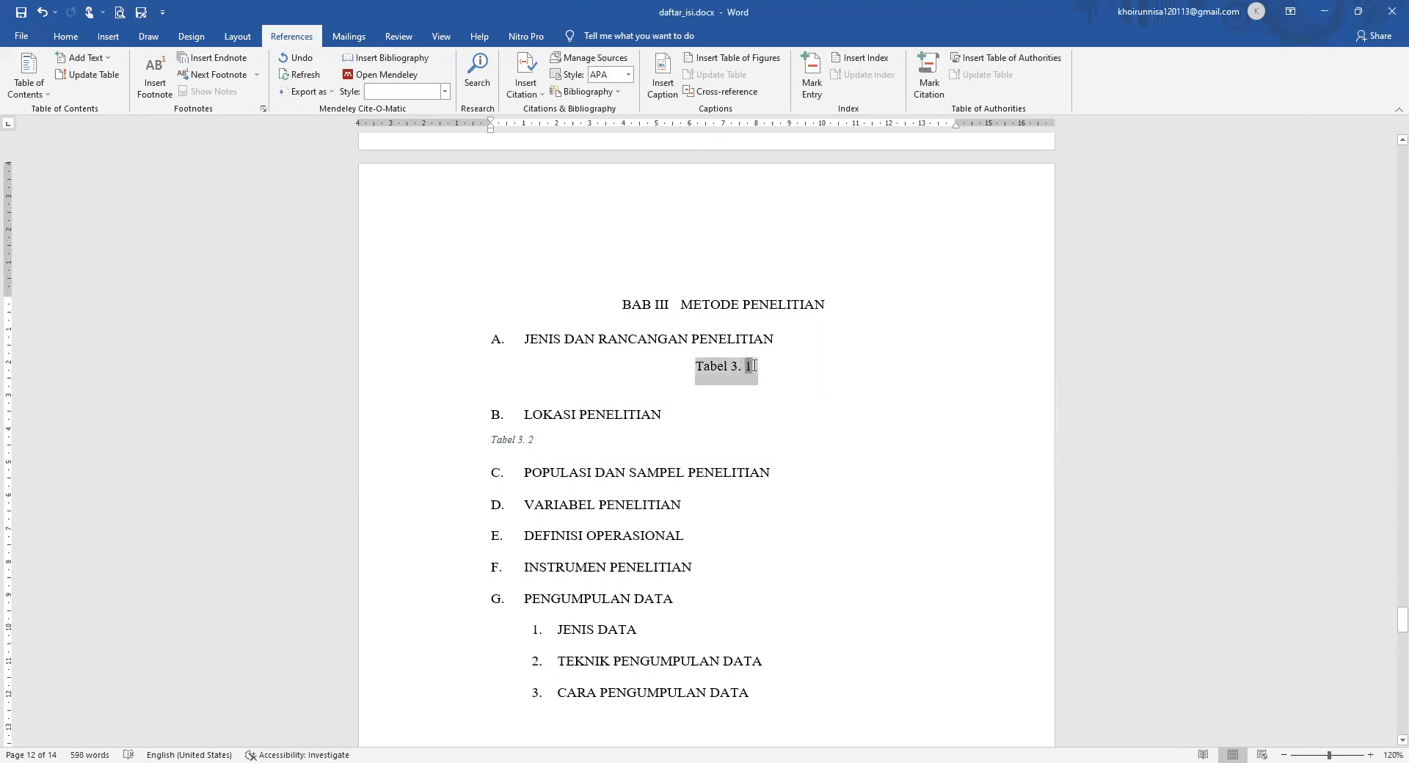
click(66, 36)
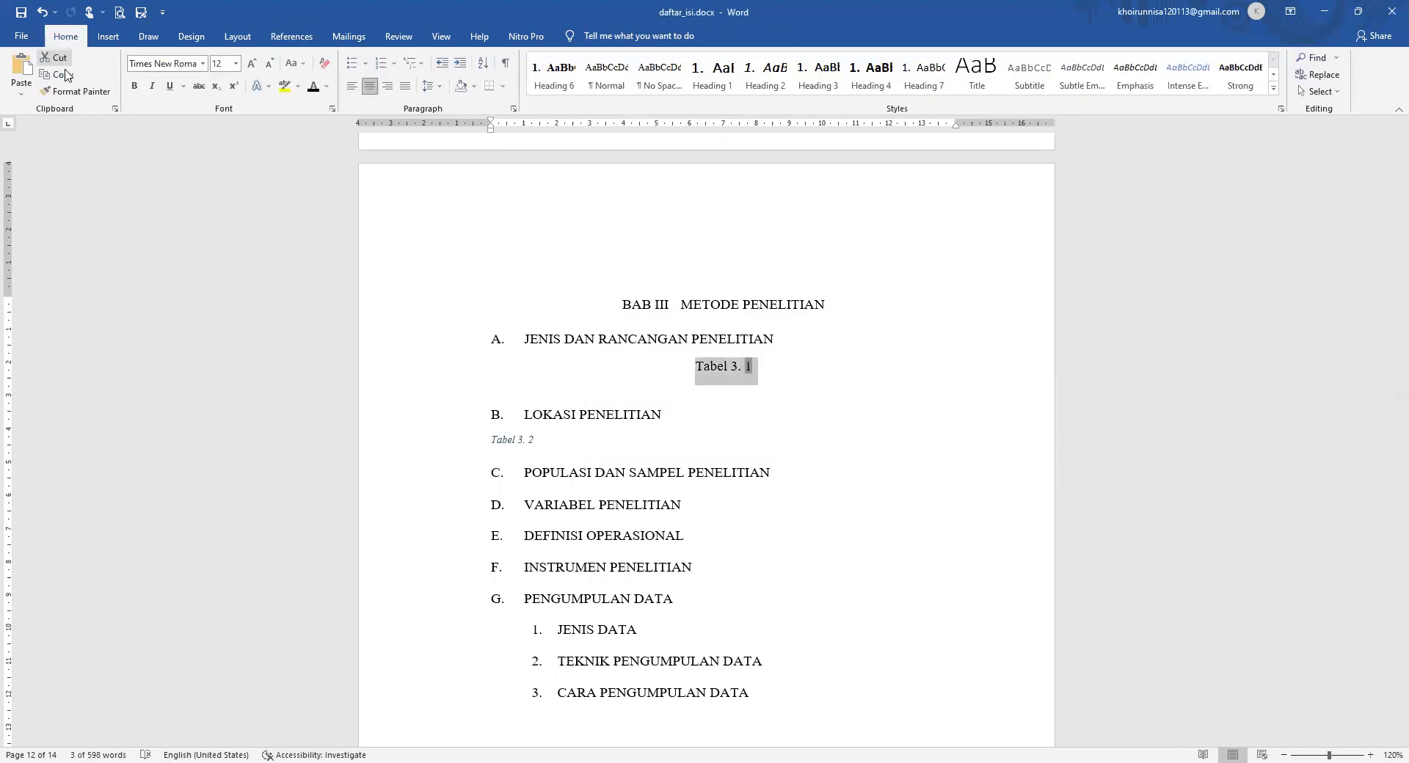
click(75, 91)
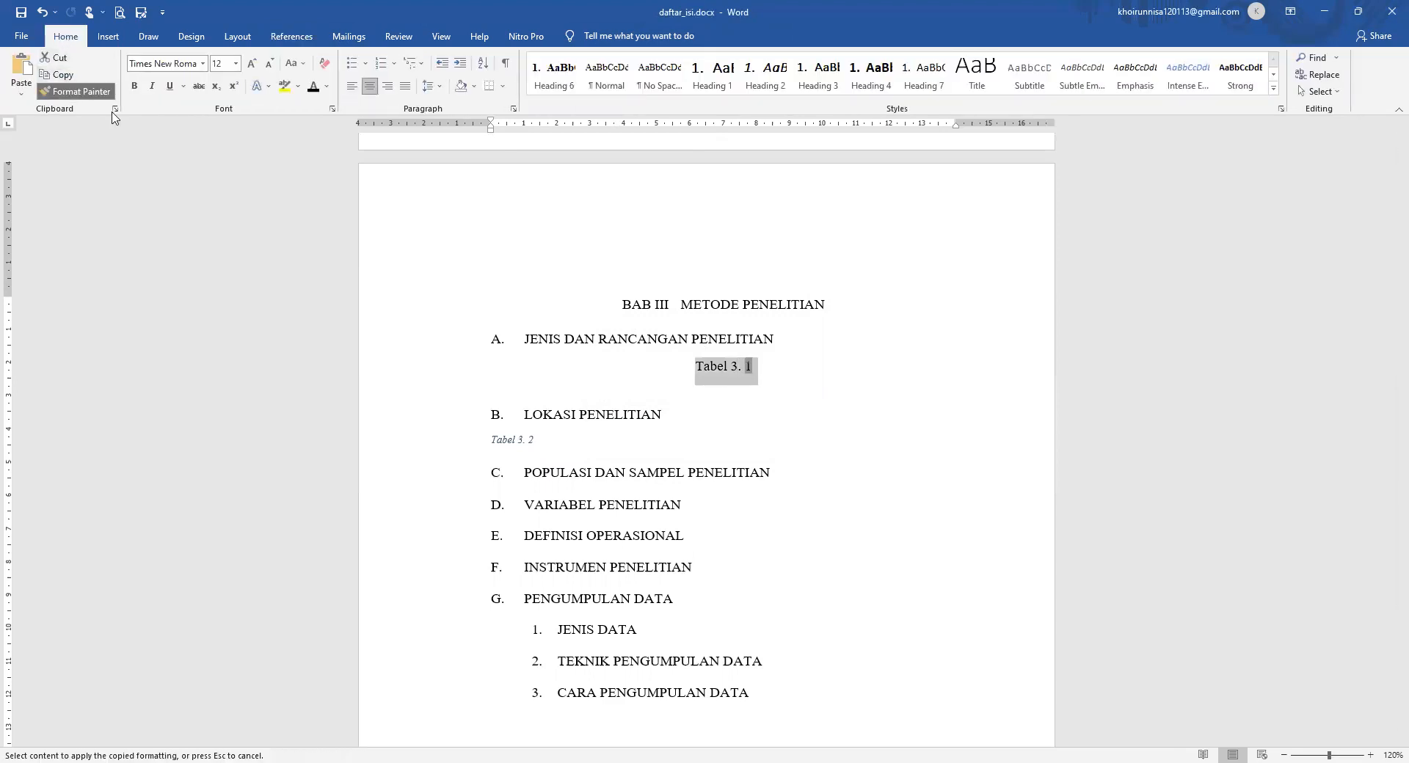
click(492, 439)
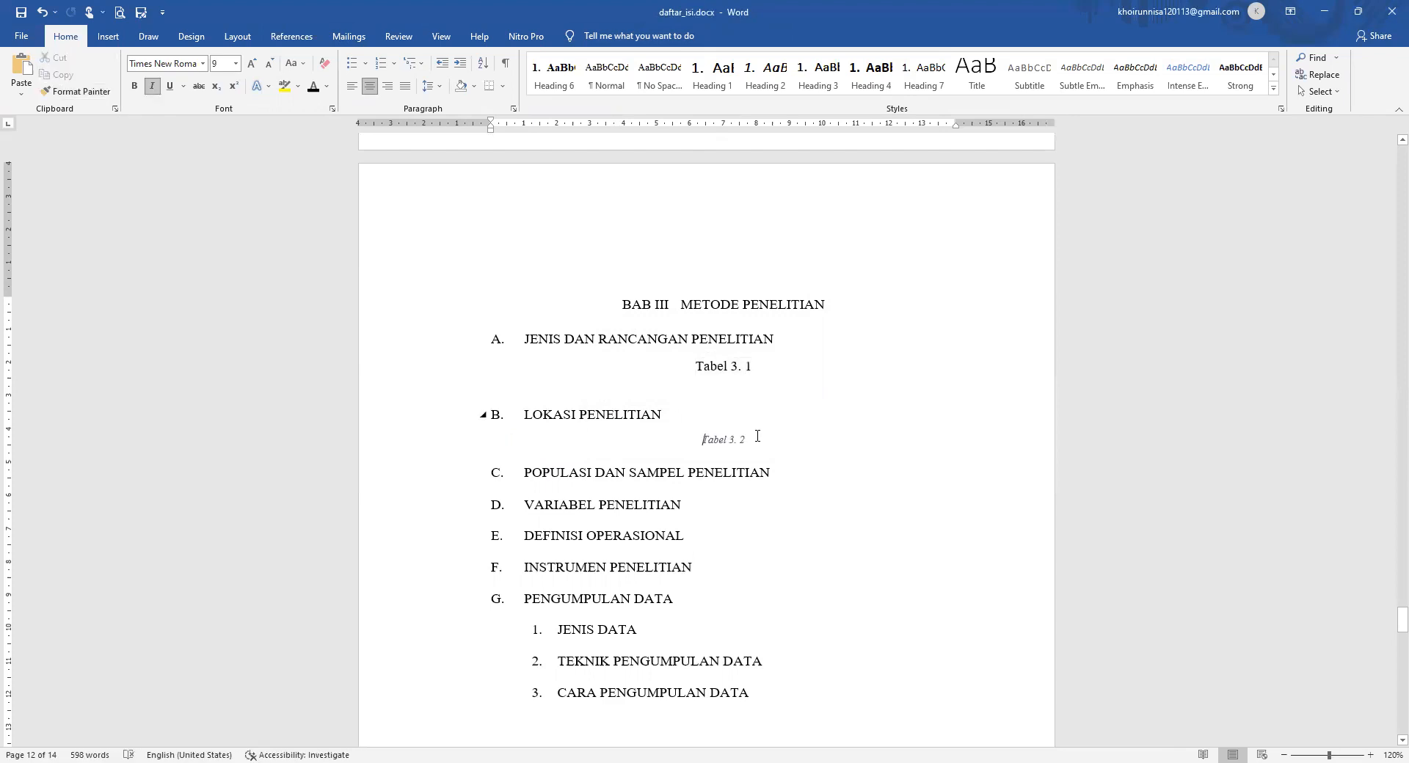
Remove the italics from the Tabel 3. 2 caption, set it to 12 pt and make its text black.
drag(748, 439, 694, 438)
click(183, 63)
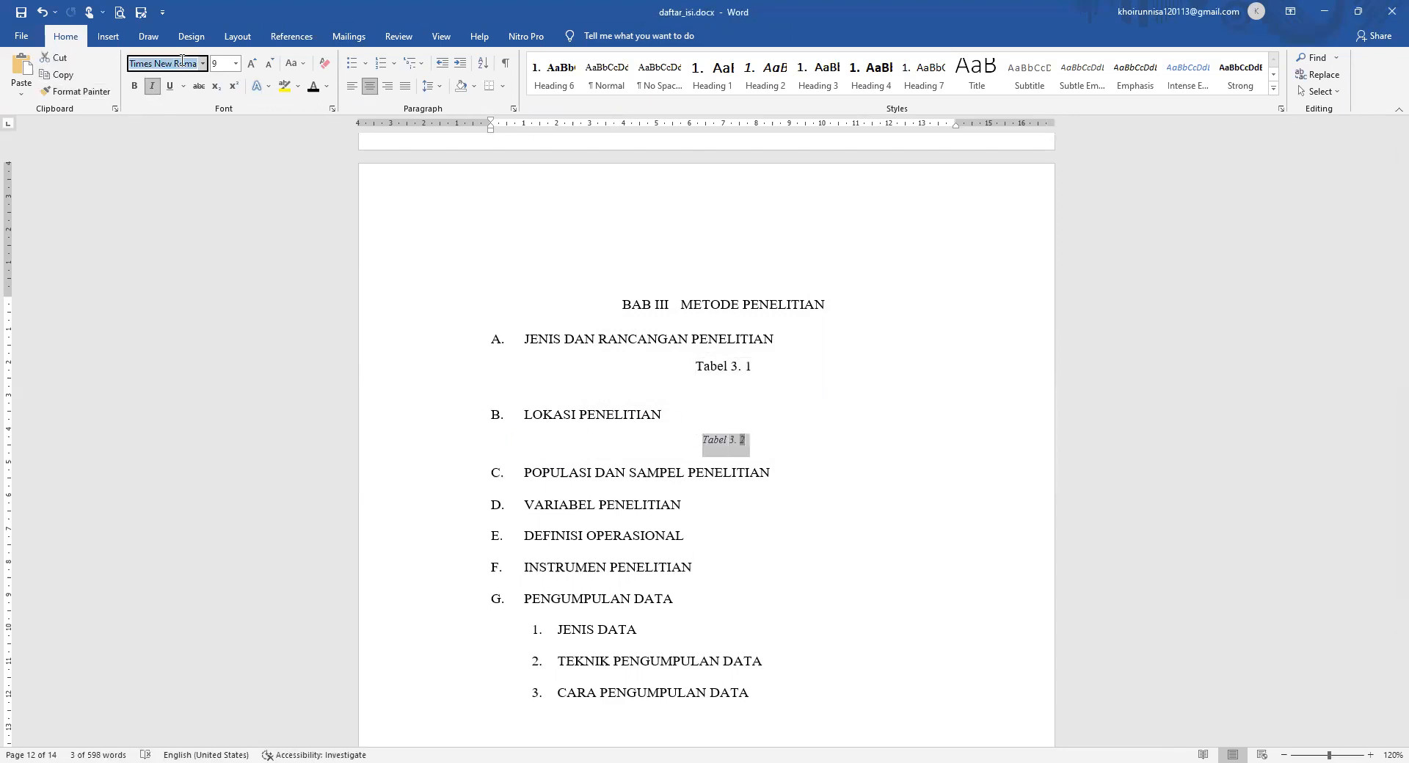
click(152, 86)
click(221, 64)
text(12)
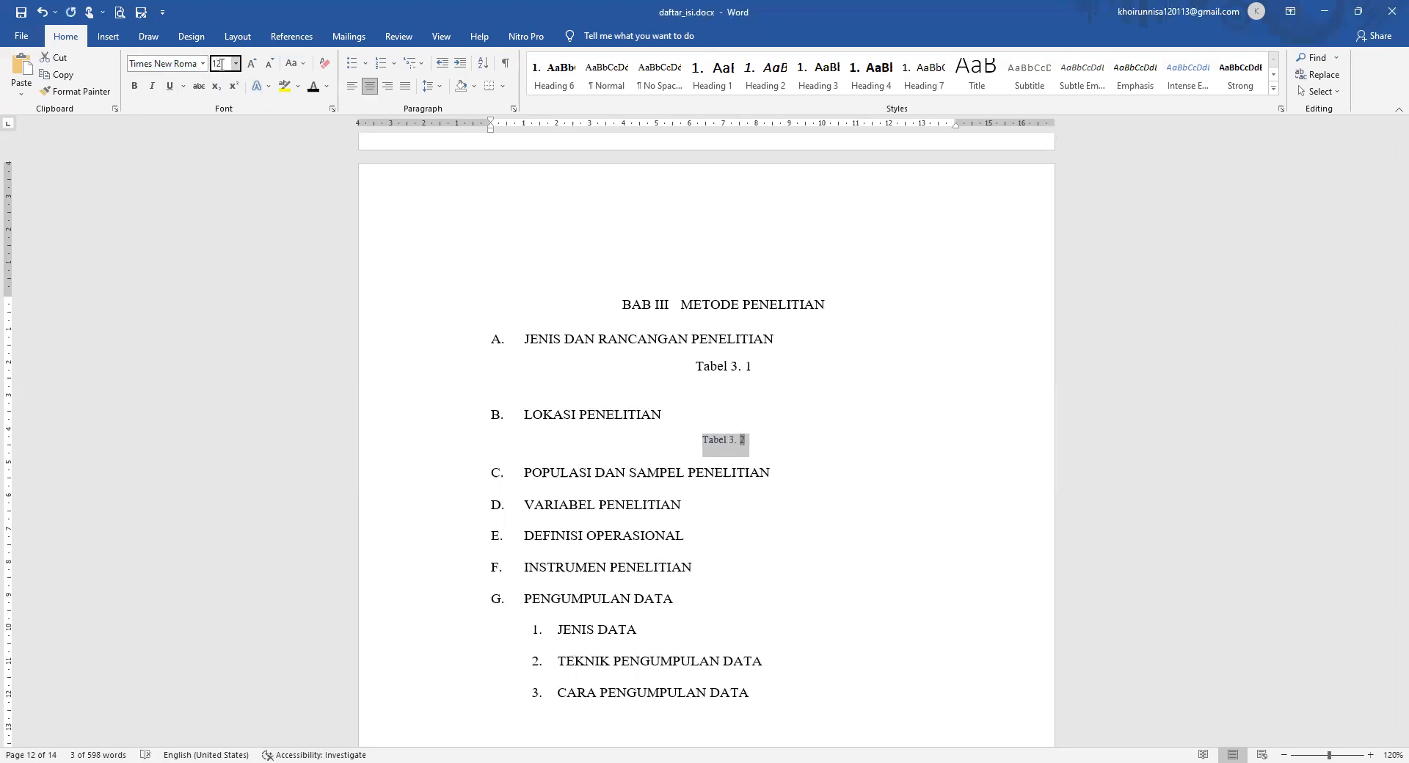
key(Return)
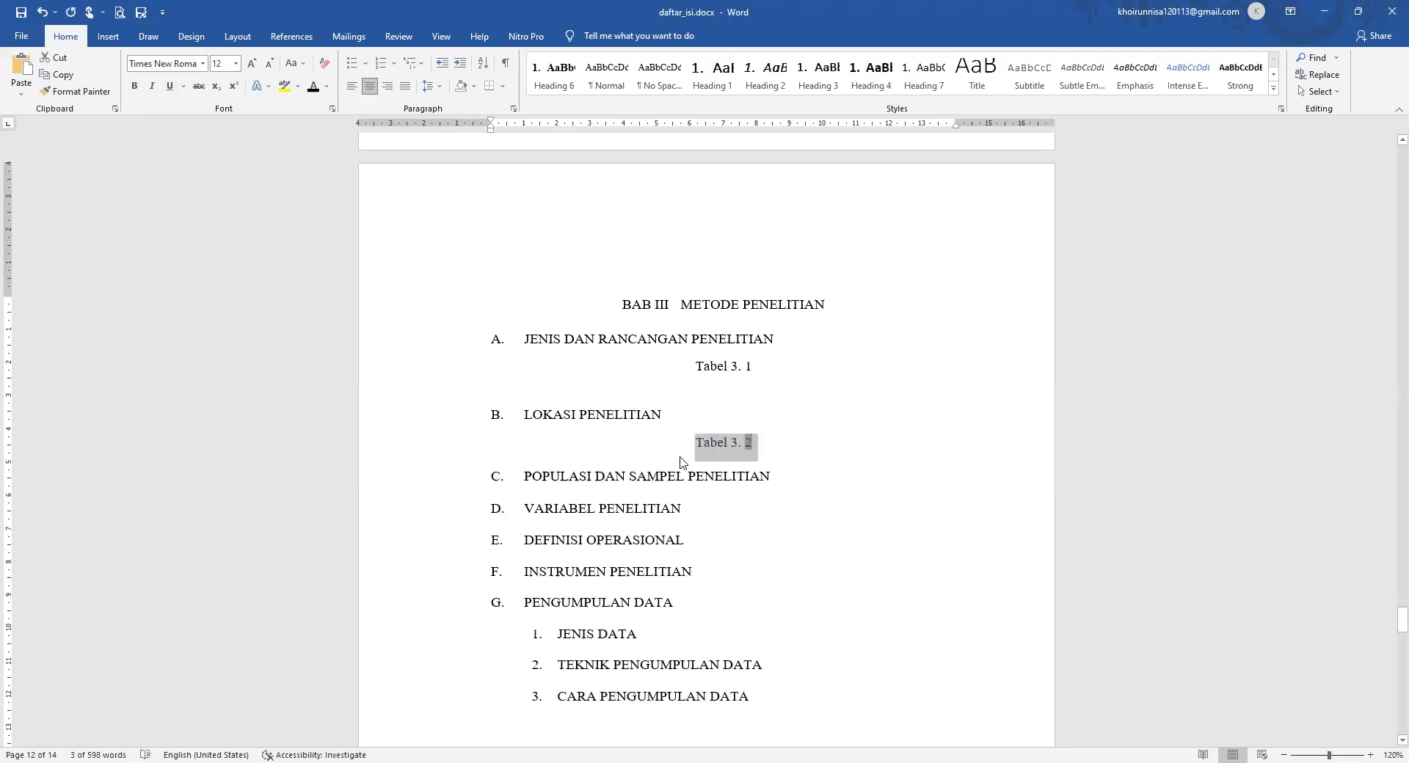
click(772, 451)
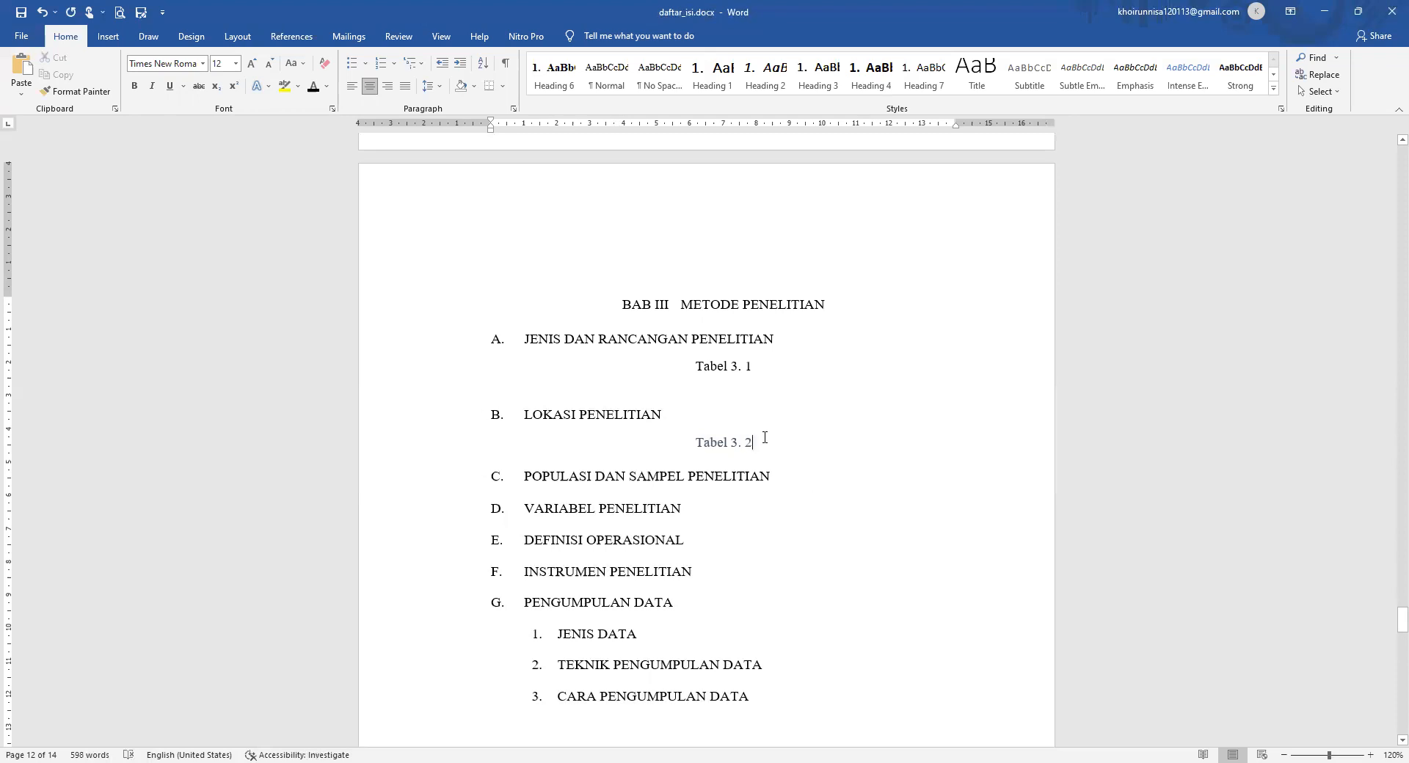
drag(764, 438, 688, 447)
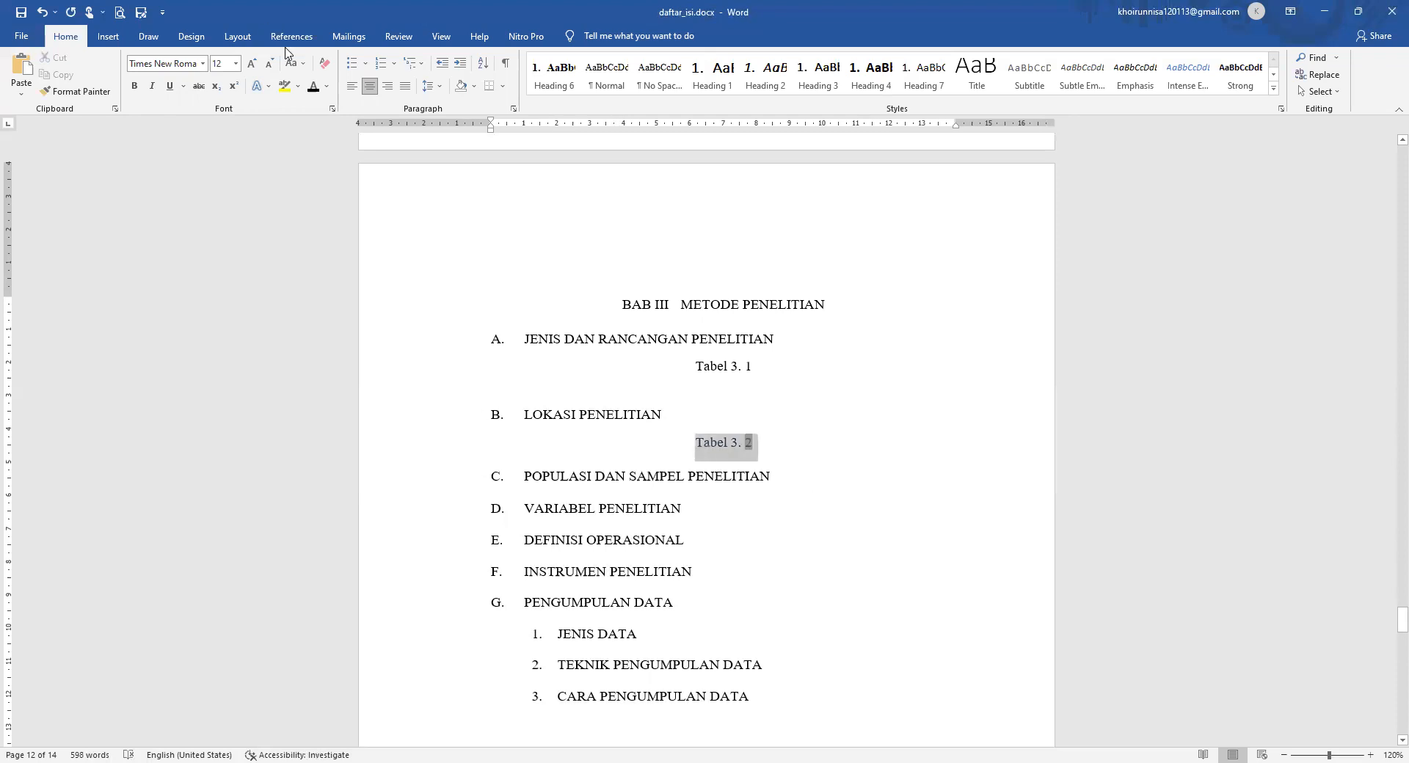
Complete the Tabel 3. 1 caption with the title "Rancangan Penelitian", capitalizing both words.
click(780, 366)
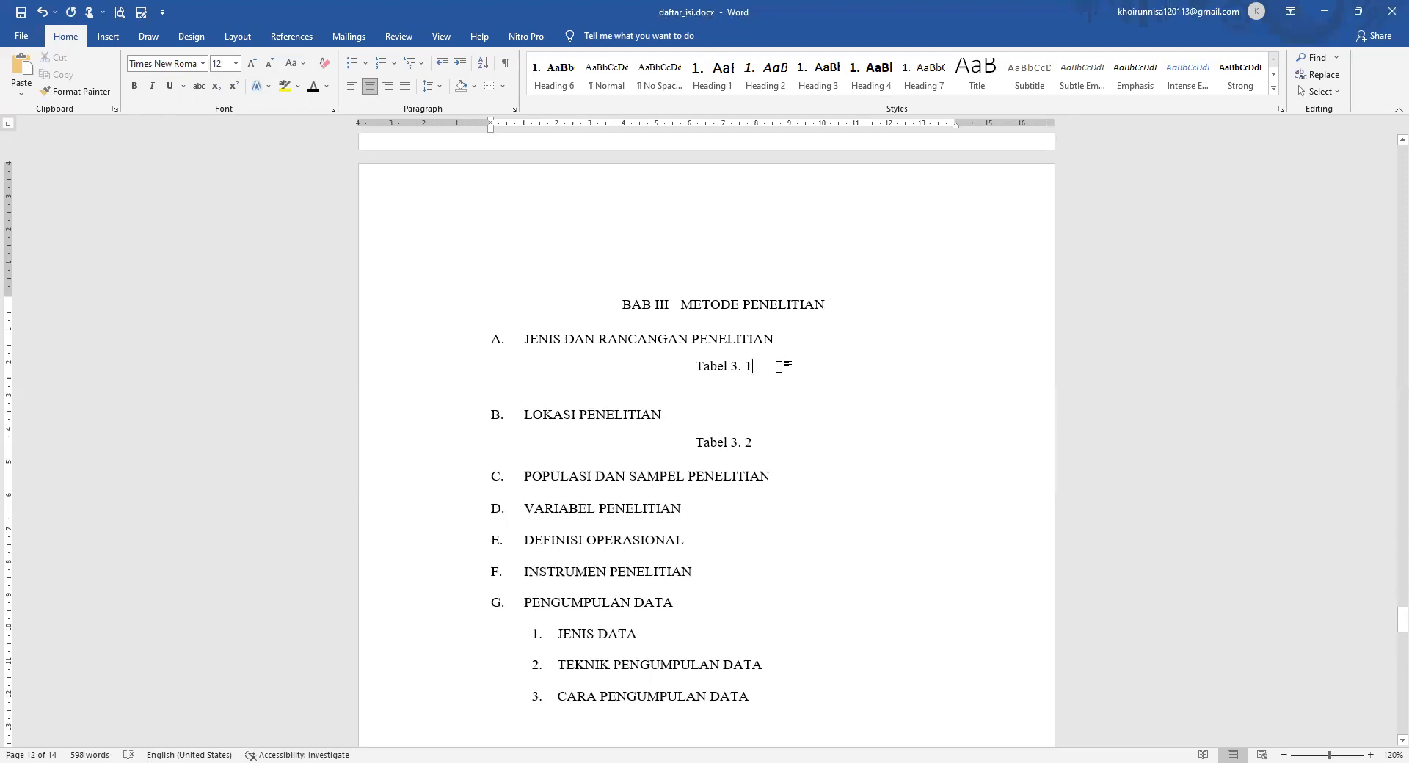
text(rancangan)
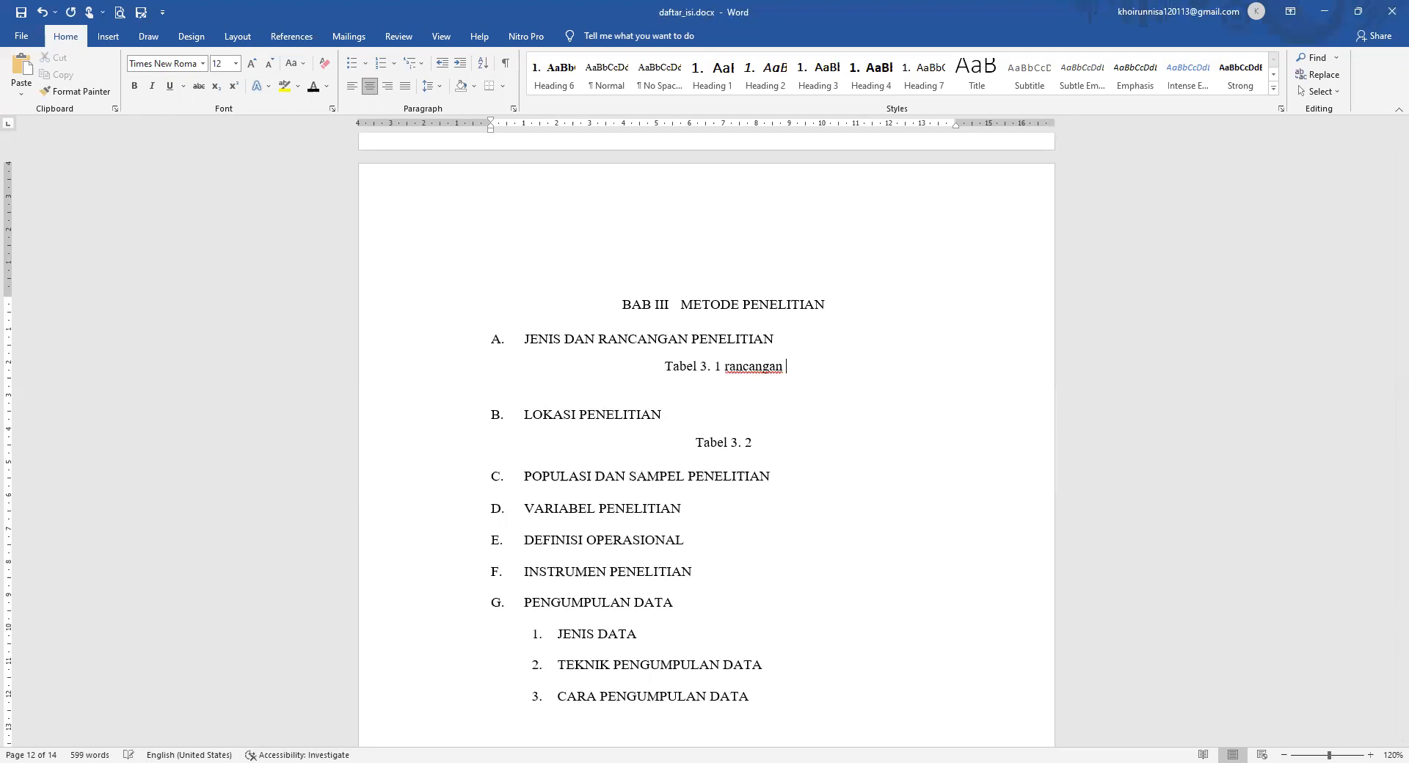
key(BackSpace)
key(BackSpace)
key(BackSpace)
key(BackSpace)
key(BackSpace)
key(BackSpace)
key(BackSpace)
key(BackSpace)
key(BackSpace)
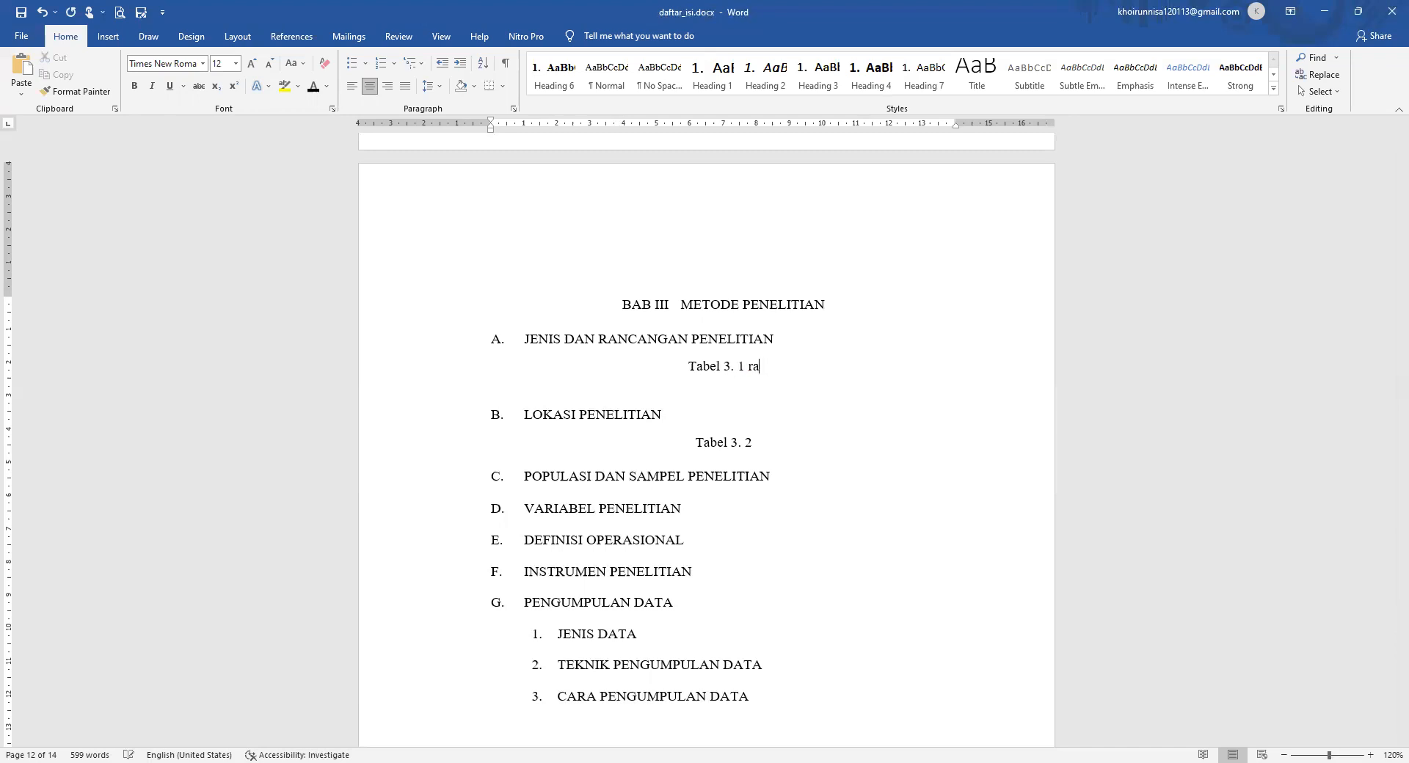
text(Rancangan Peneli)
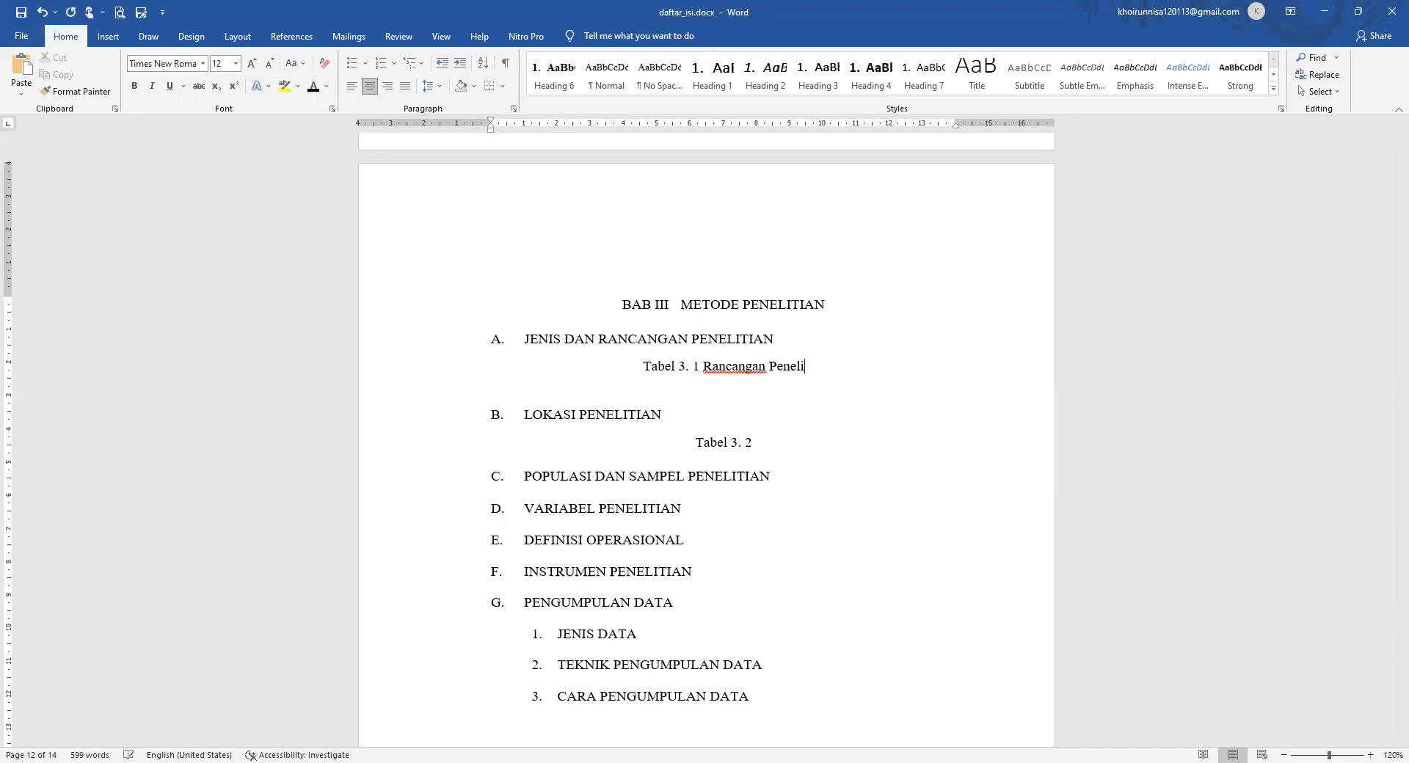
text(tian)
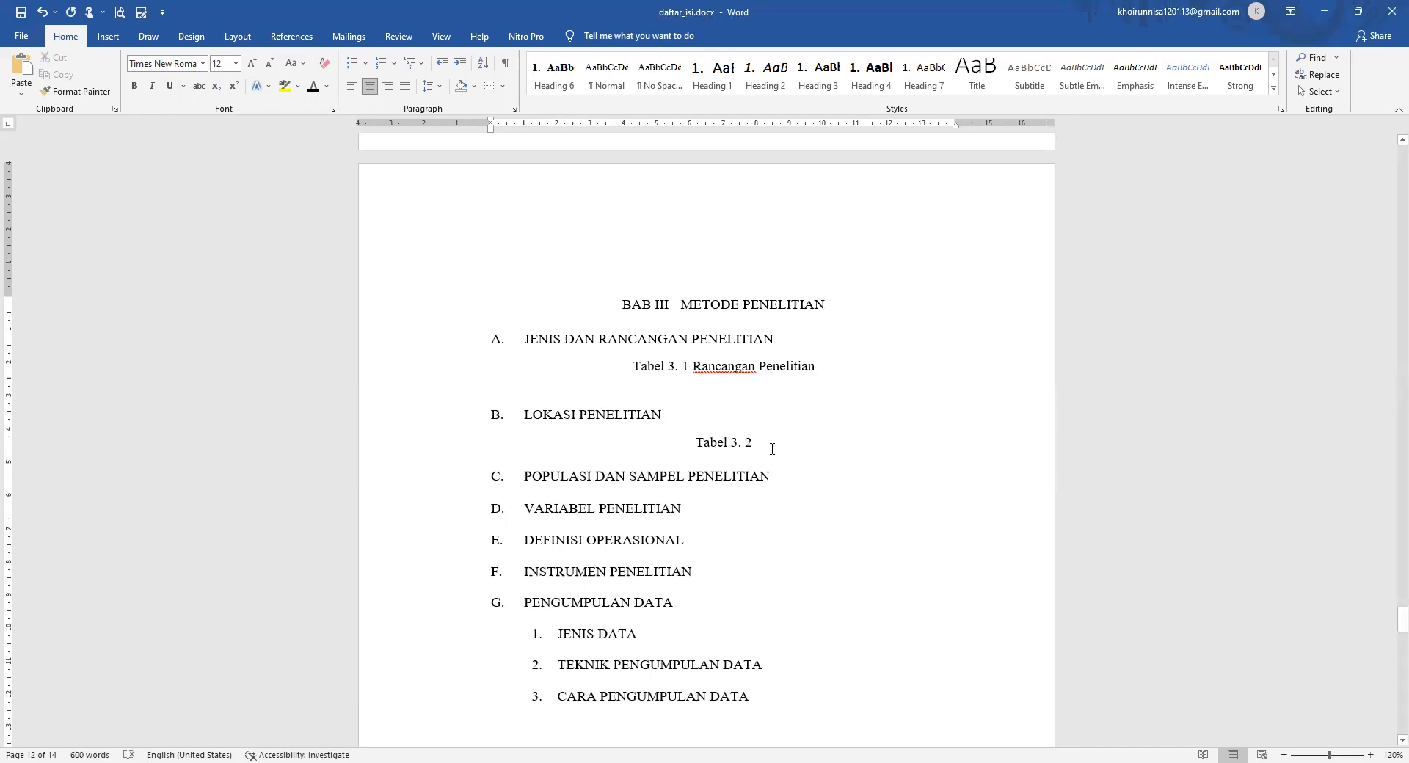
Complete the Tabel 3. 2 caption with the title "Lokasi Penelitian".
text(Lokasi)
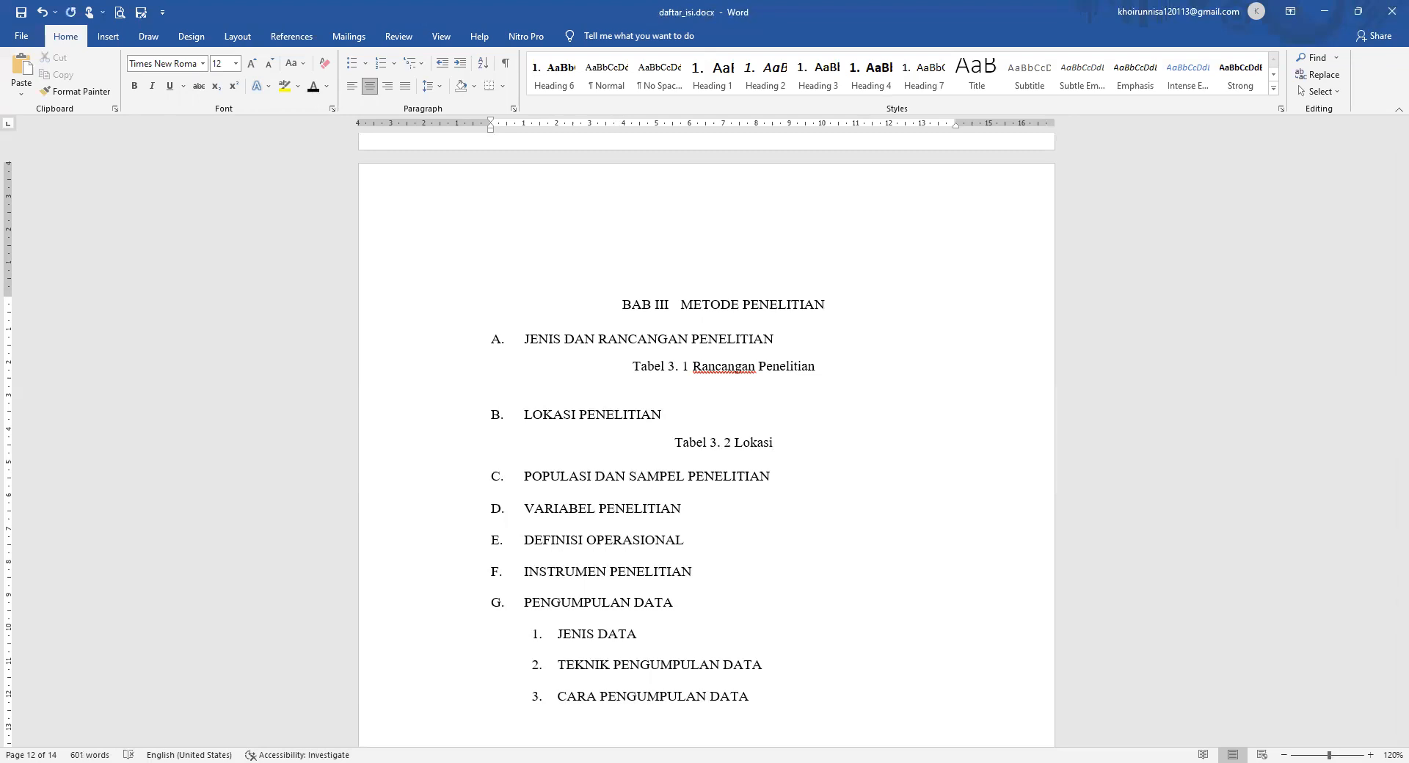
text( Penelitian)
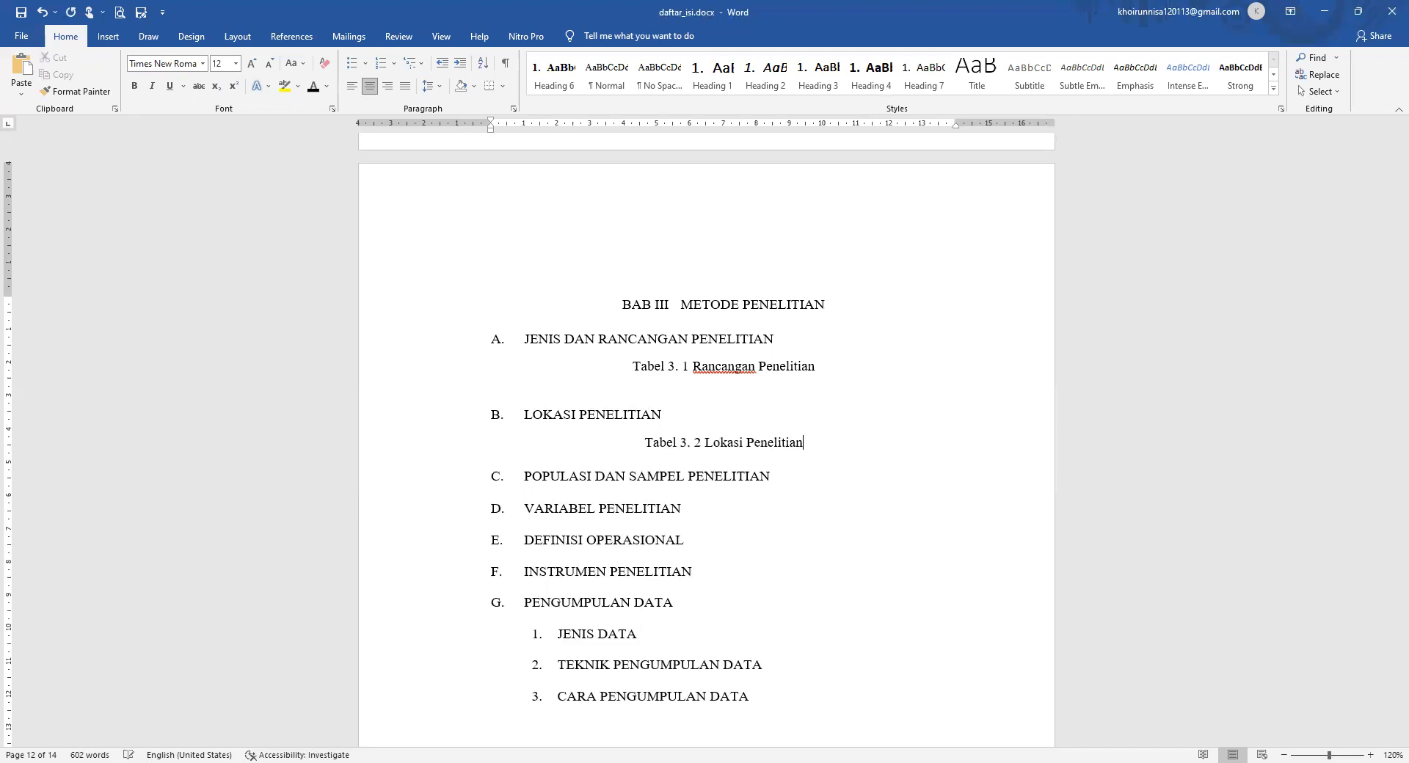
click(806, 473)
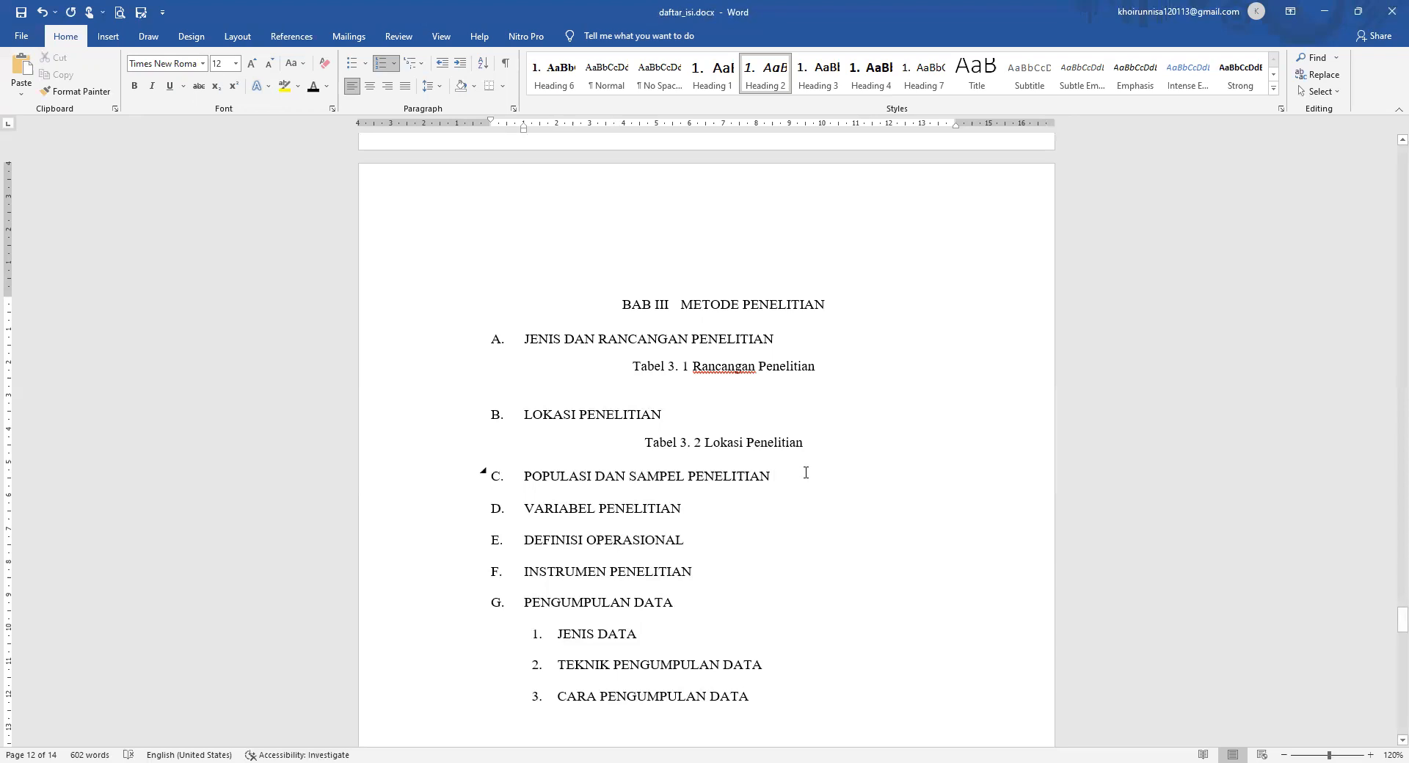
Review the table captions under HIPOTESIS (BILA ADA) in BAB II and the pages before that chapter.
scroll(857, 386, up, 12)
scroll(857, 386, up, 3)
scroll(854, 387, down, 3)
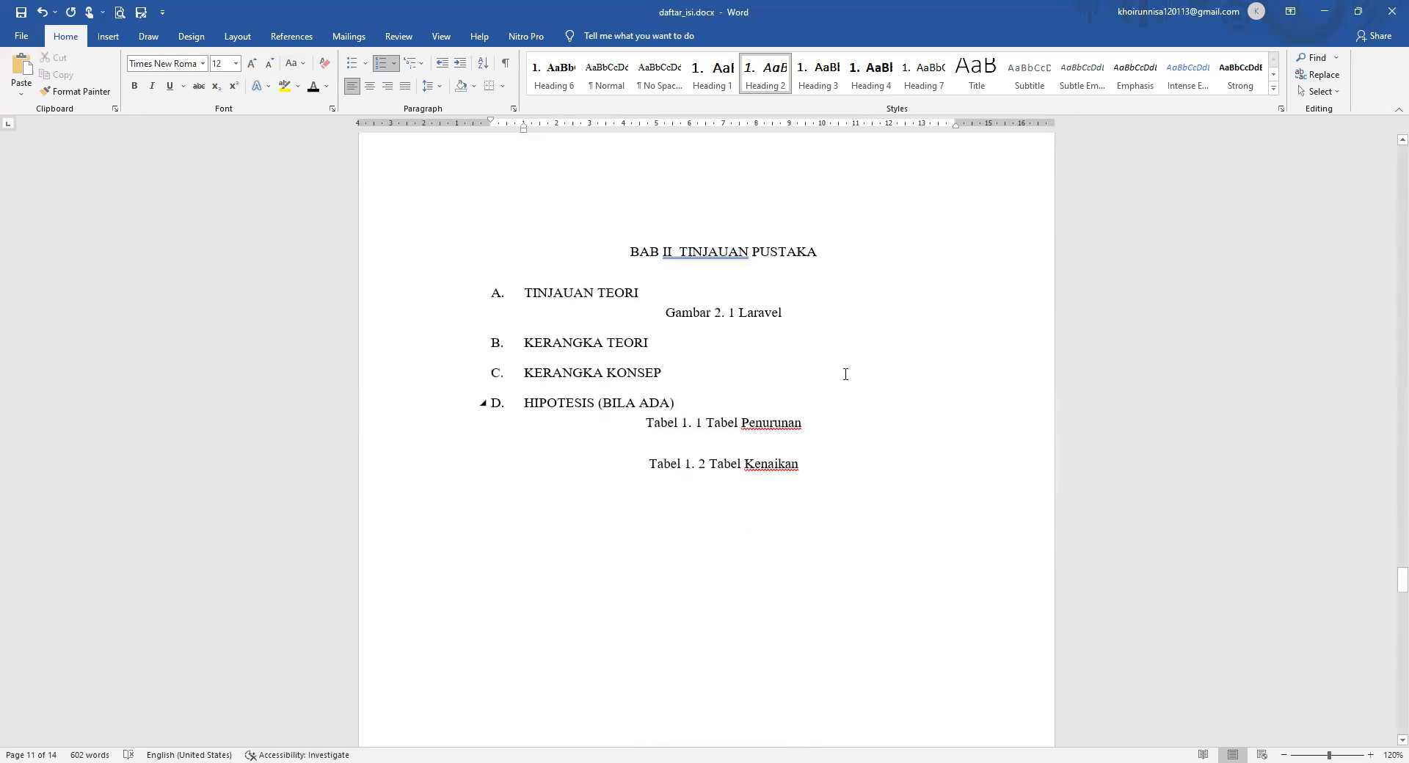
click(804, 461)
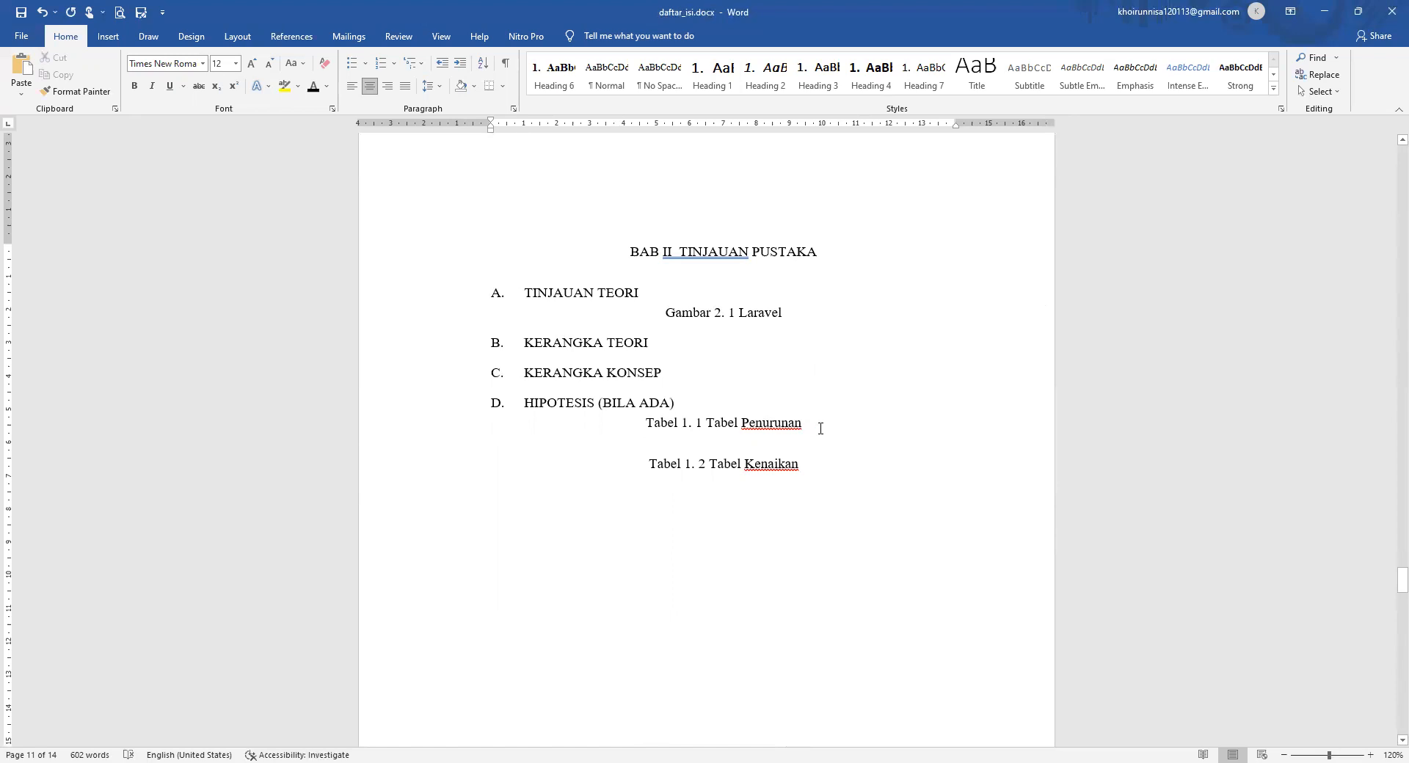
click(688, 423)
scroll(670, 426, up, 15)
scroll(728, 424, up, 15)
scroll(726, 425, up, 4)
scroll(728, 424, down, 2)
scroll(728, 424, down, 12)
scroll(728, 424, down, 10)
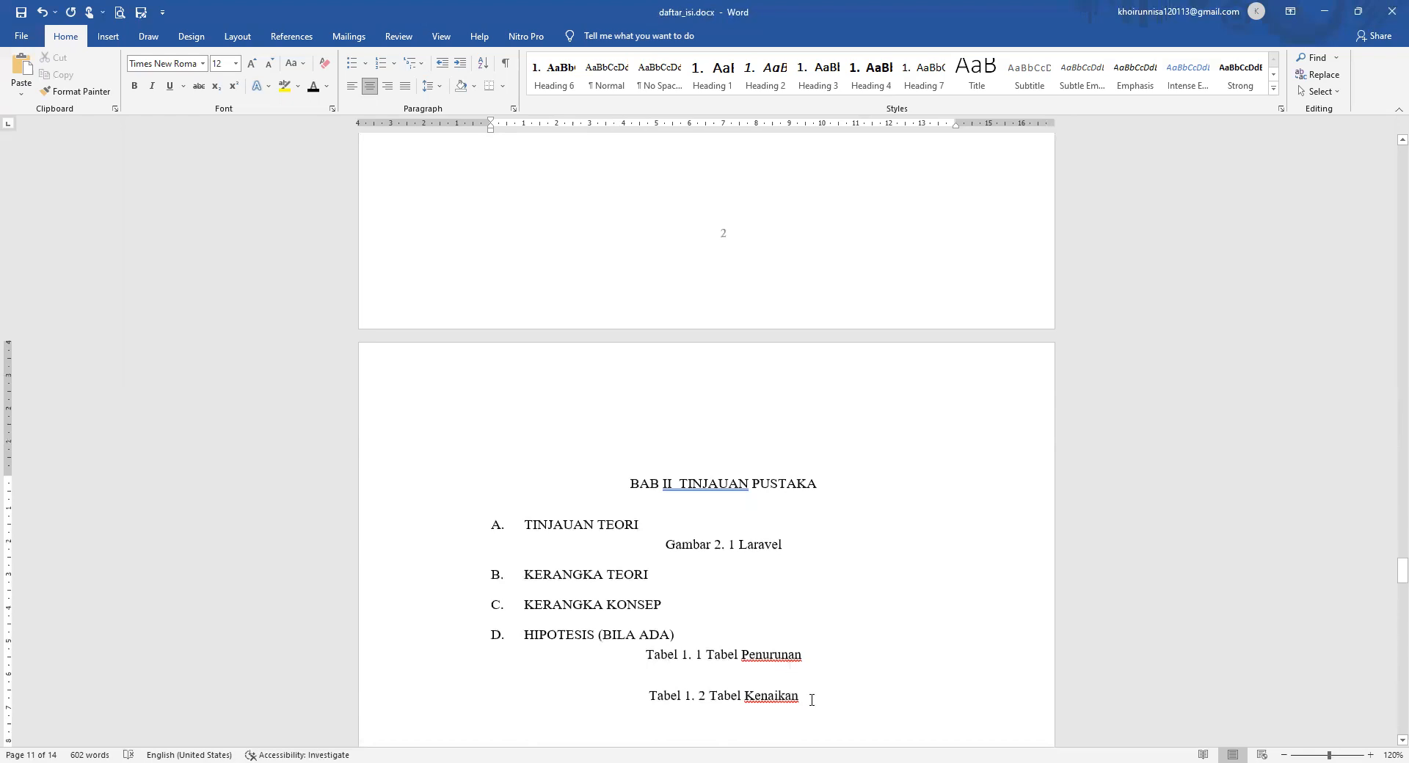
Copy the two Tabel 1. captions under HIPOTESIS (BILA ADA) in BAB II and delete them from that section.
drag(781, 694, 648, 657)
key(ctrl+c)
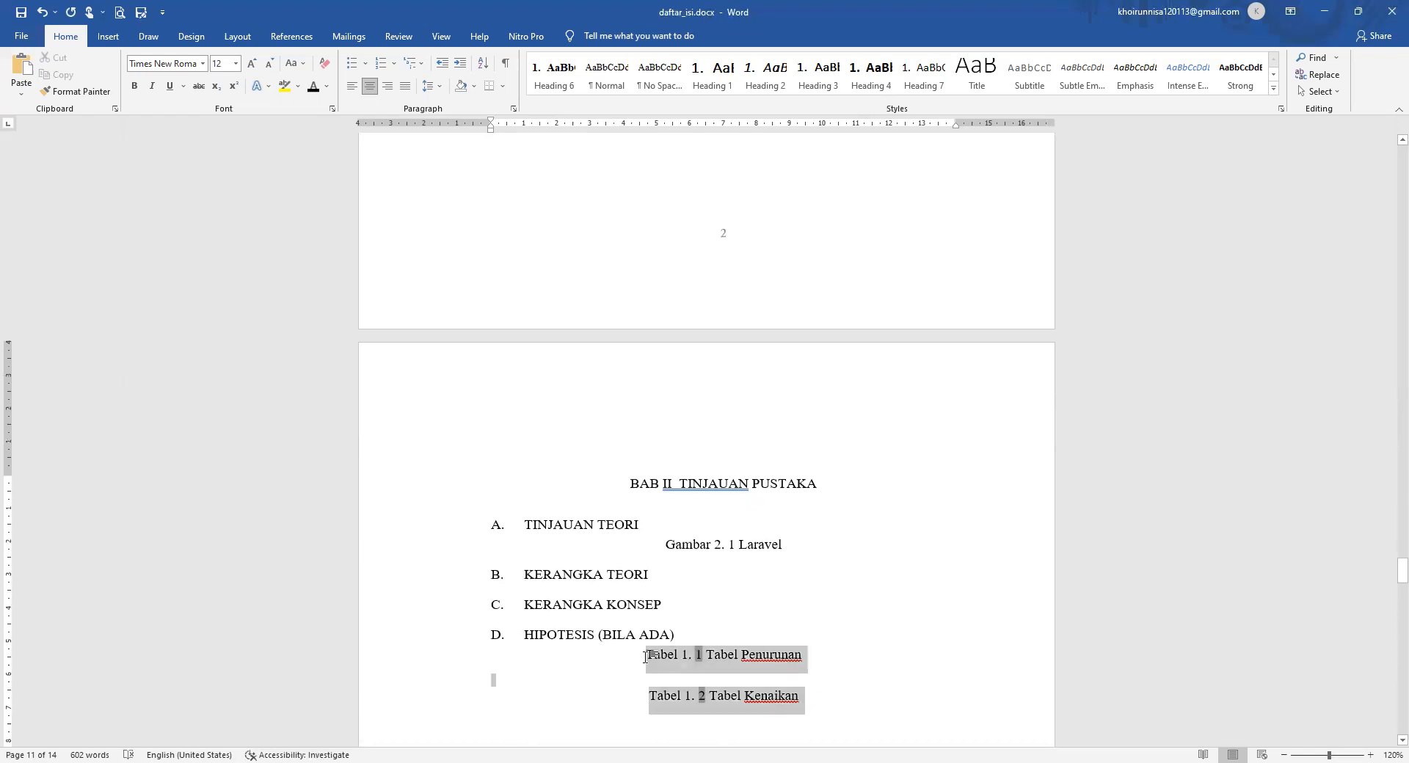
key(Delete)
scroll(703, 471, up, 8)
scroll(704, 471, up, 10)
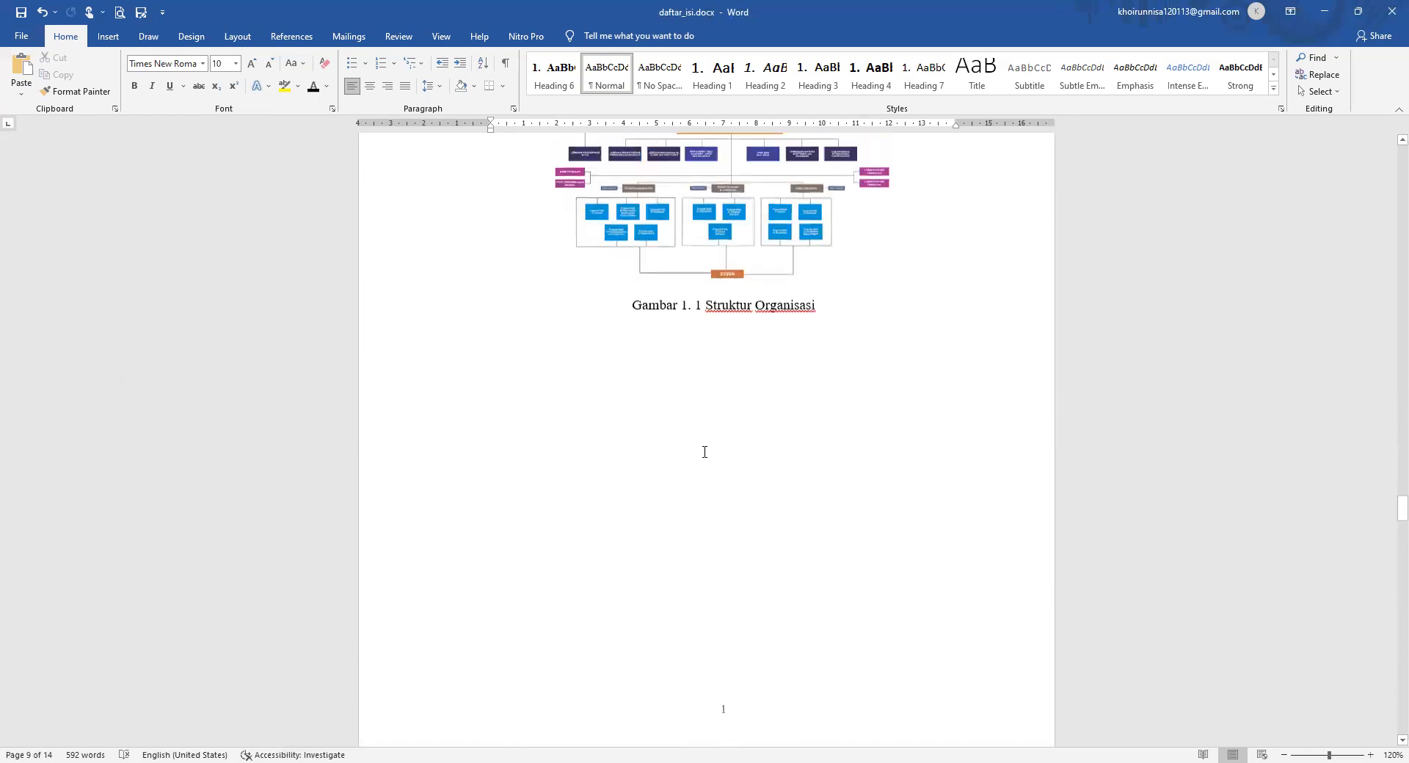
scroll(697, 565, down, 6)
click(672, 346)
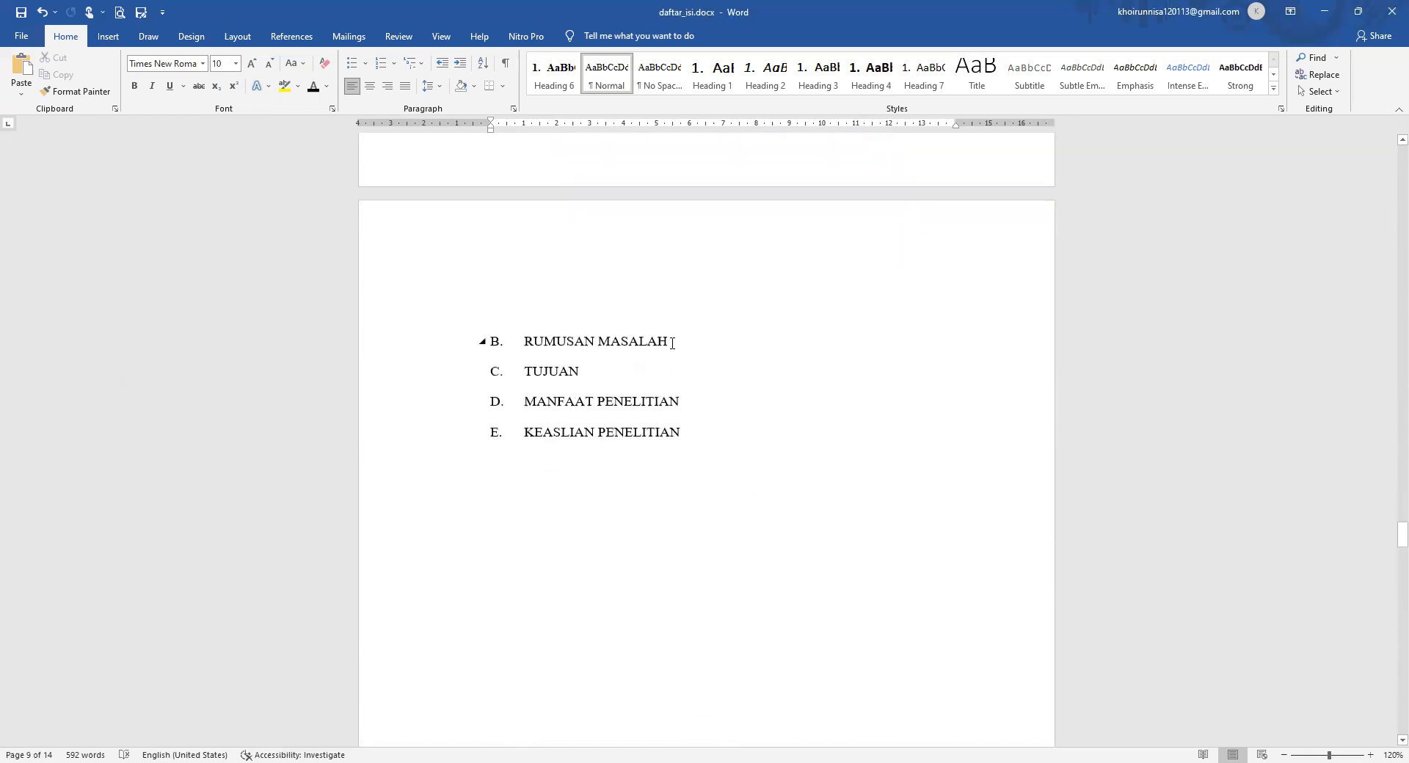
key(Return)
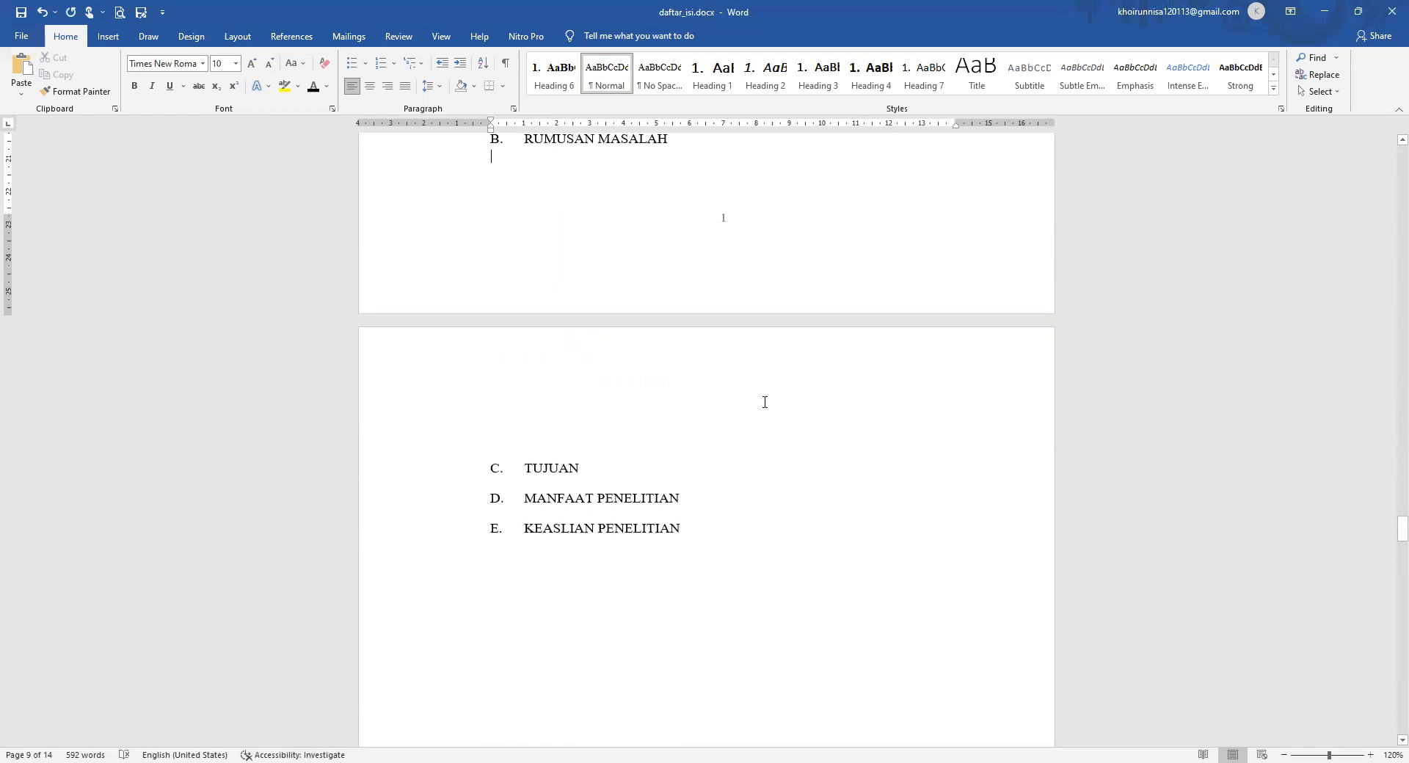
key(ctrl+z)
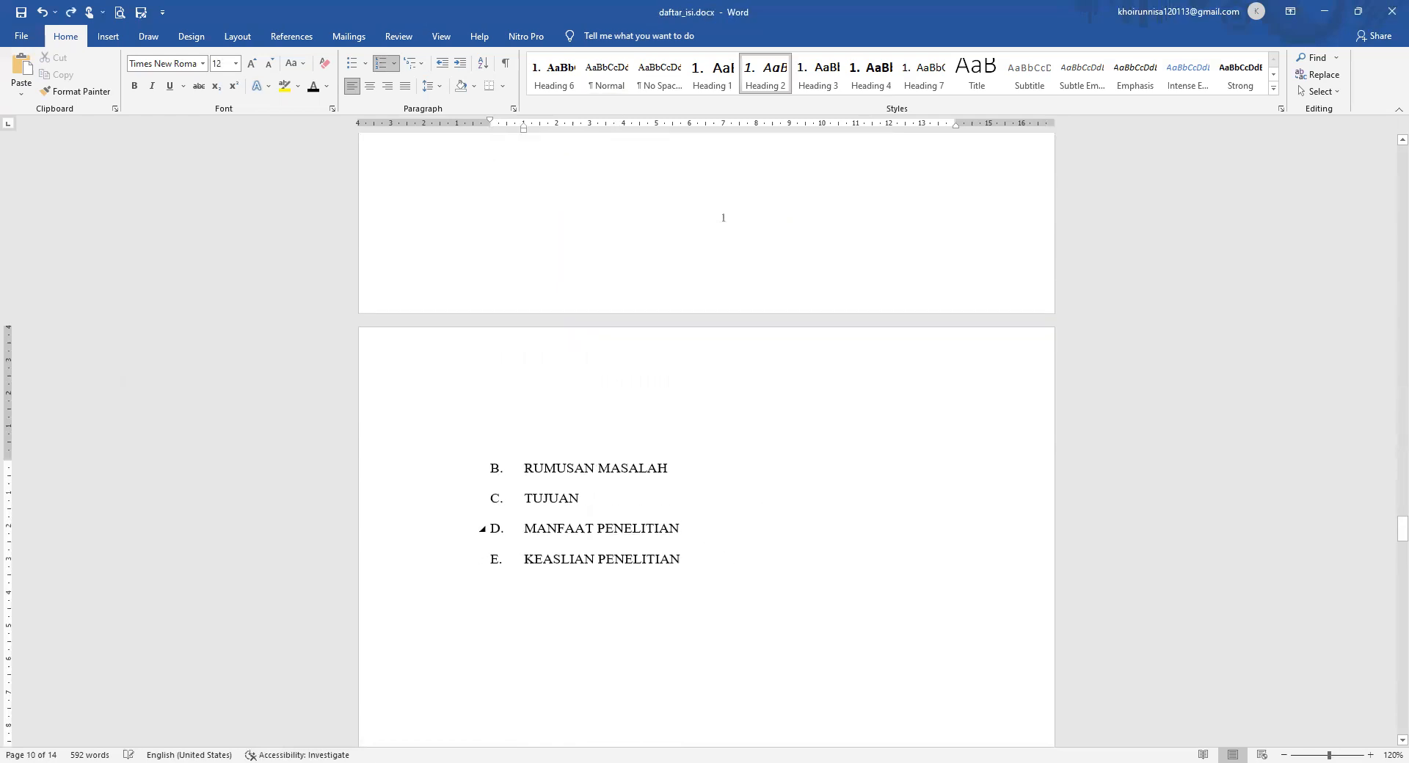
Paste the two copied Tabel 1. captions as unnumbered, centered lines under MANFAAT PENELITIAN in BAB I, removing the extra blank line below them.
key(Return)
key(ctrl+v)
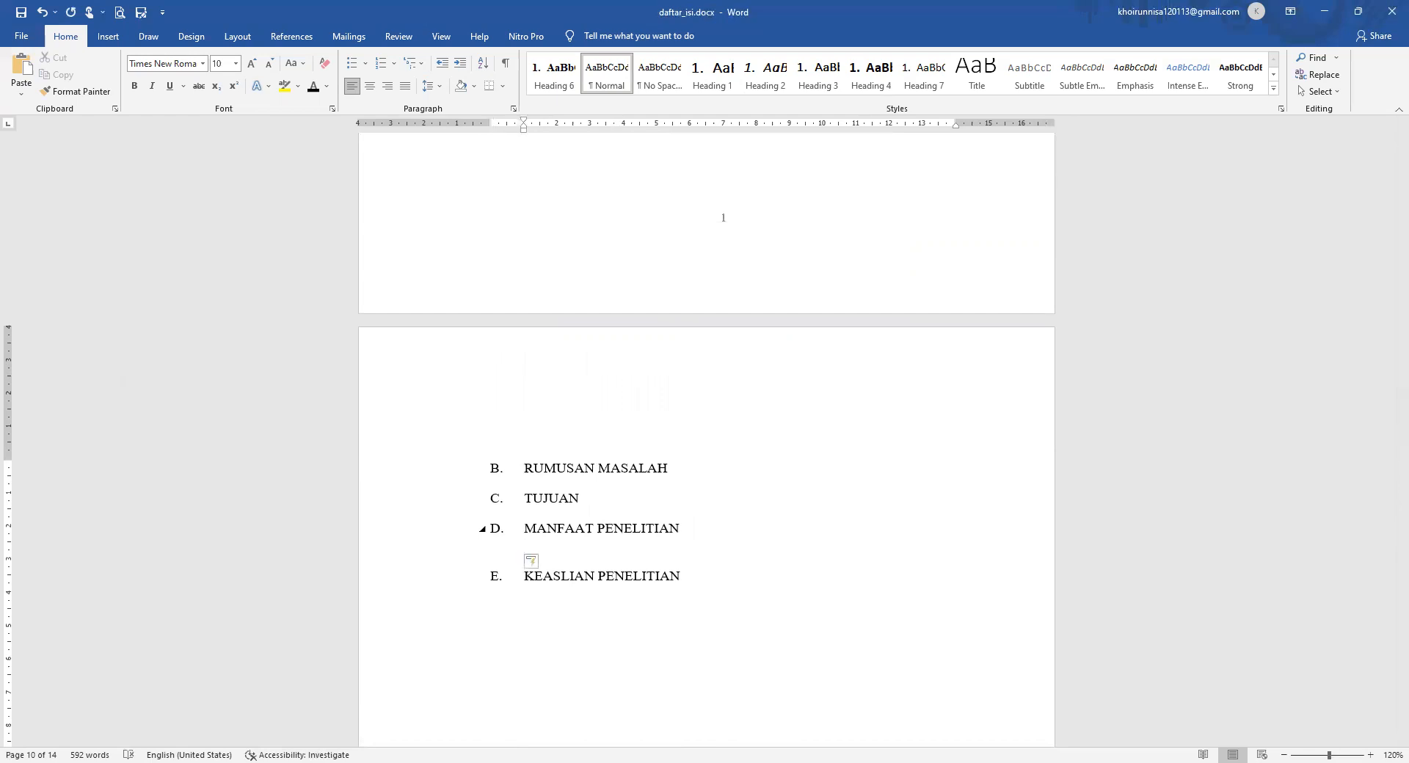
key(ctrl+v)
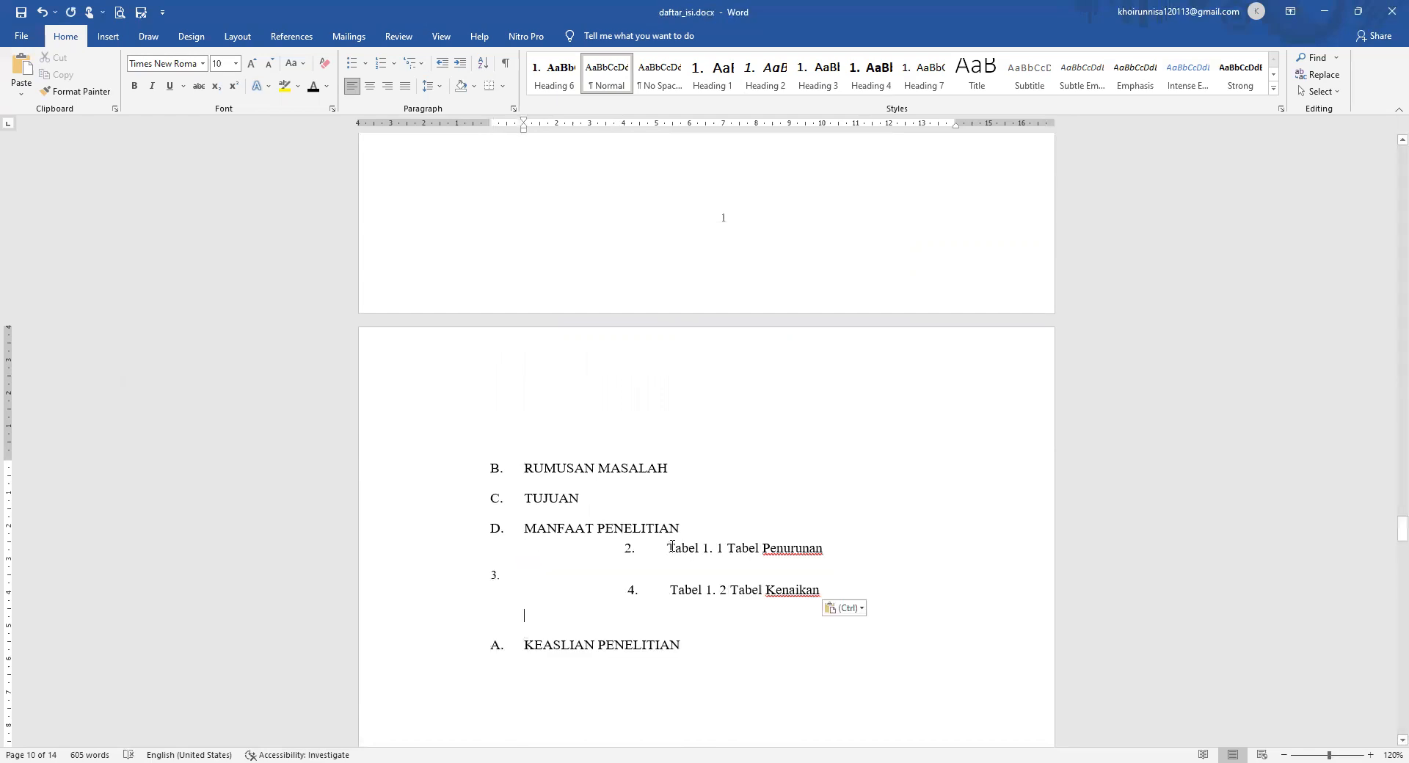
click(667, 548)
key(ctrl+z)
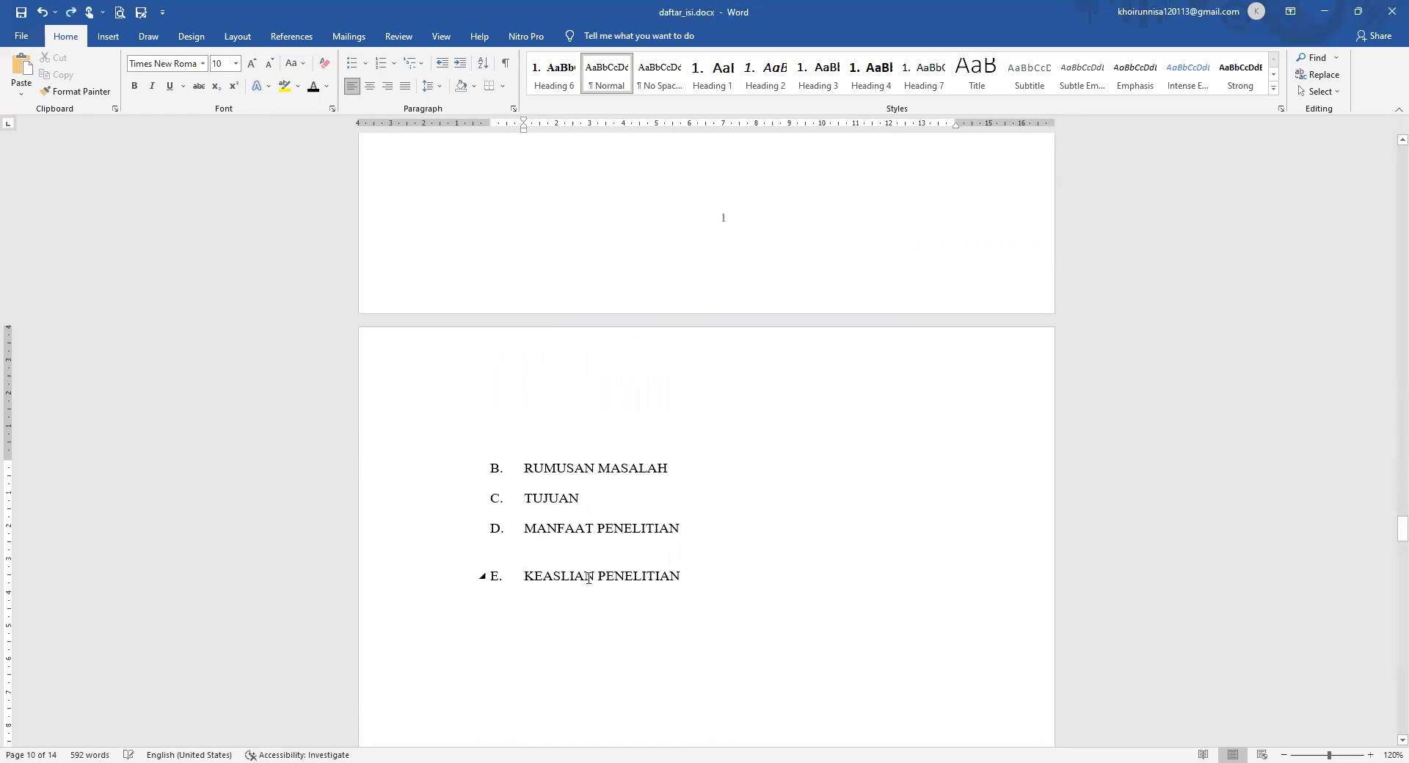
key(Return)
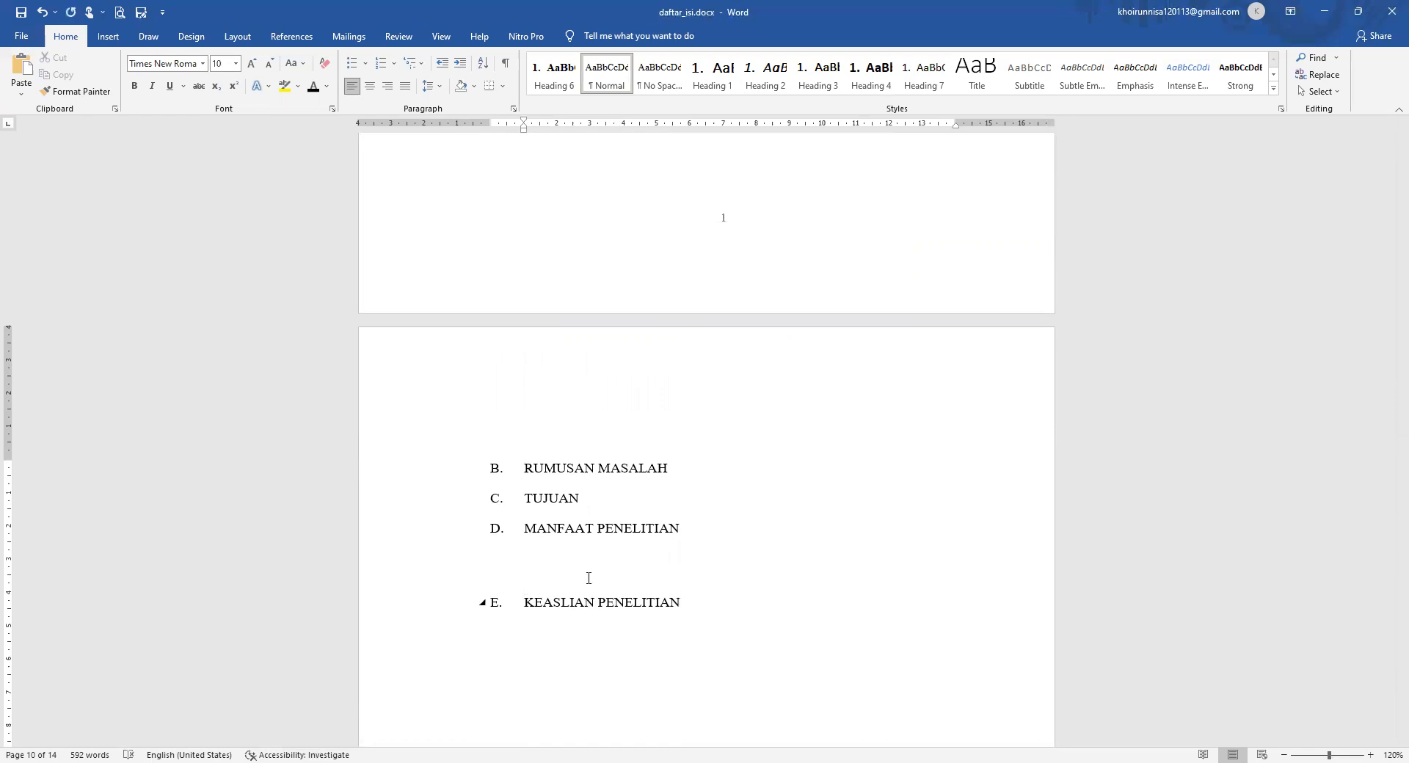
key(ctrl+v)
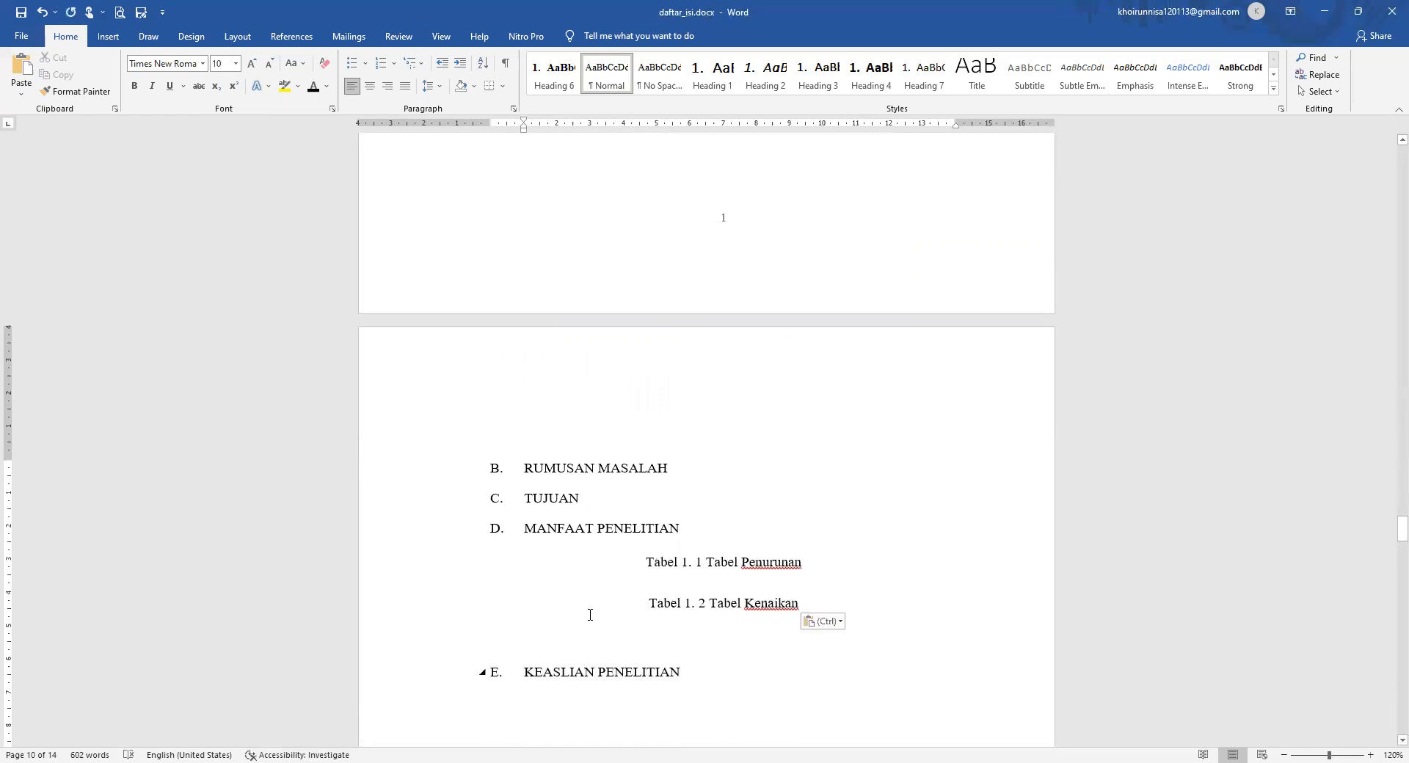
key(BackSpace)
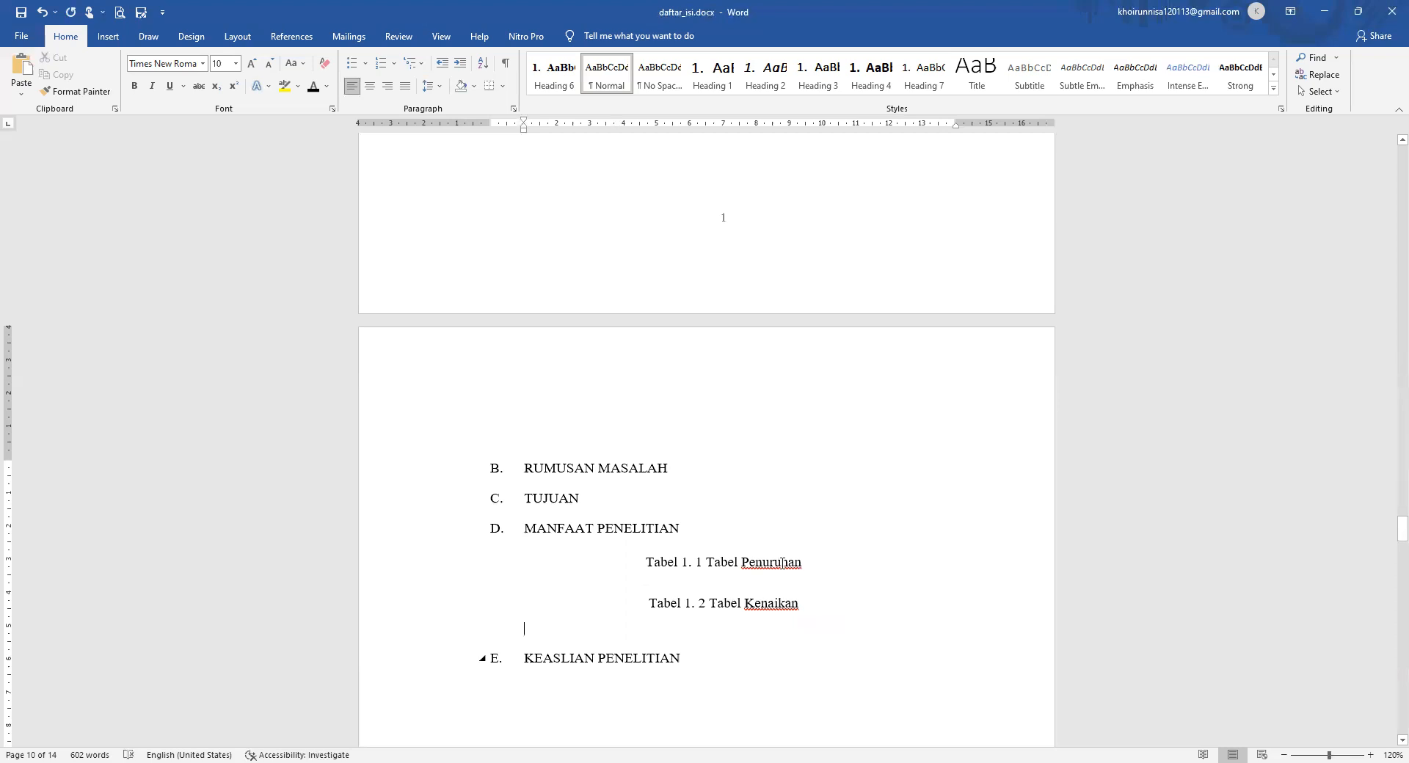
Replace the word "Penurunan" in the Tabel 1. 1 caption with "bagi peneliti".
click(780, 562)
double_click(781, 564)
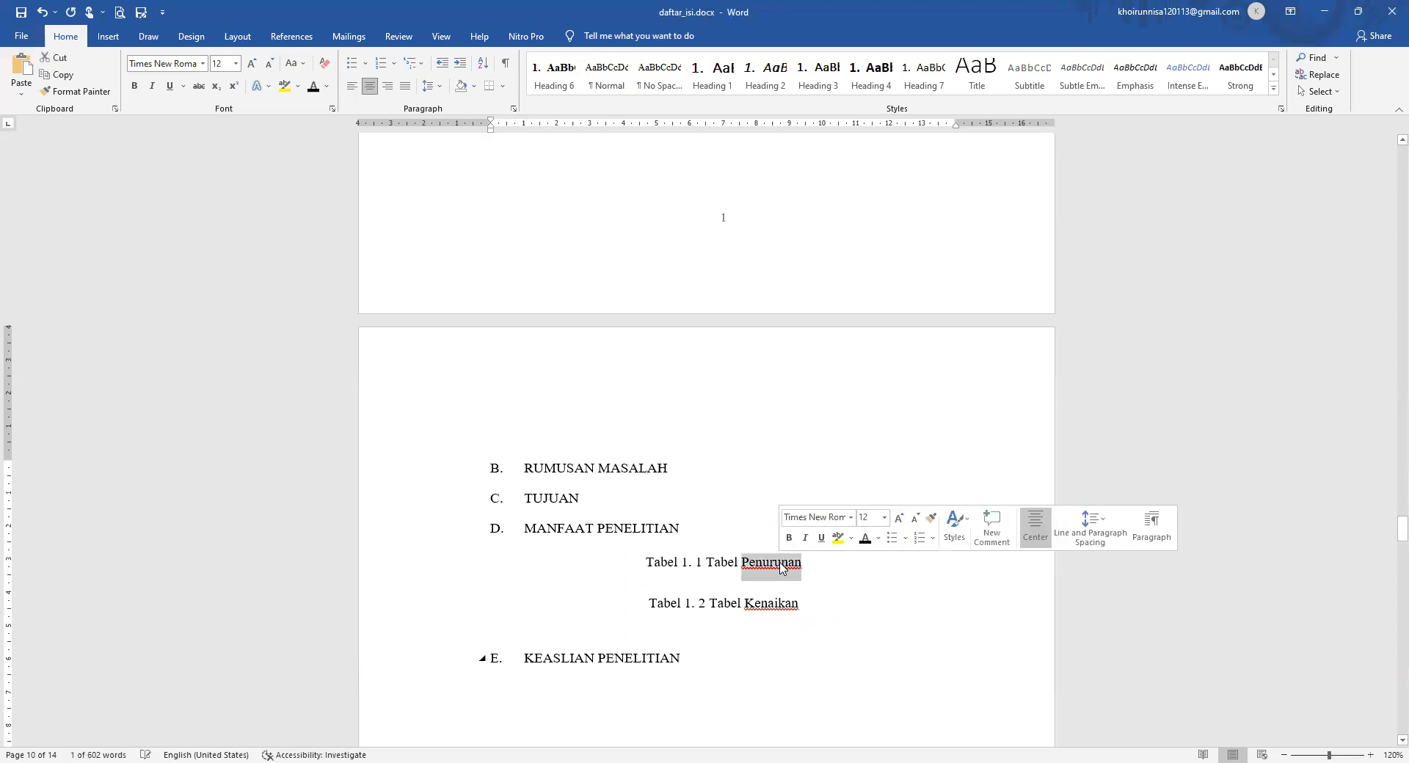
text(ba)
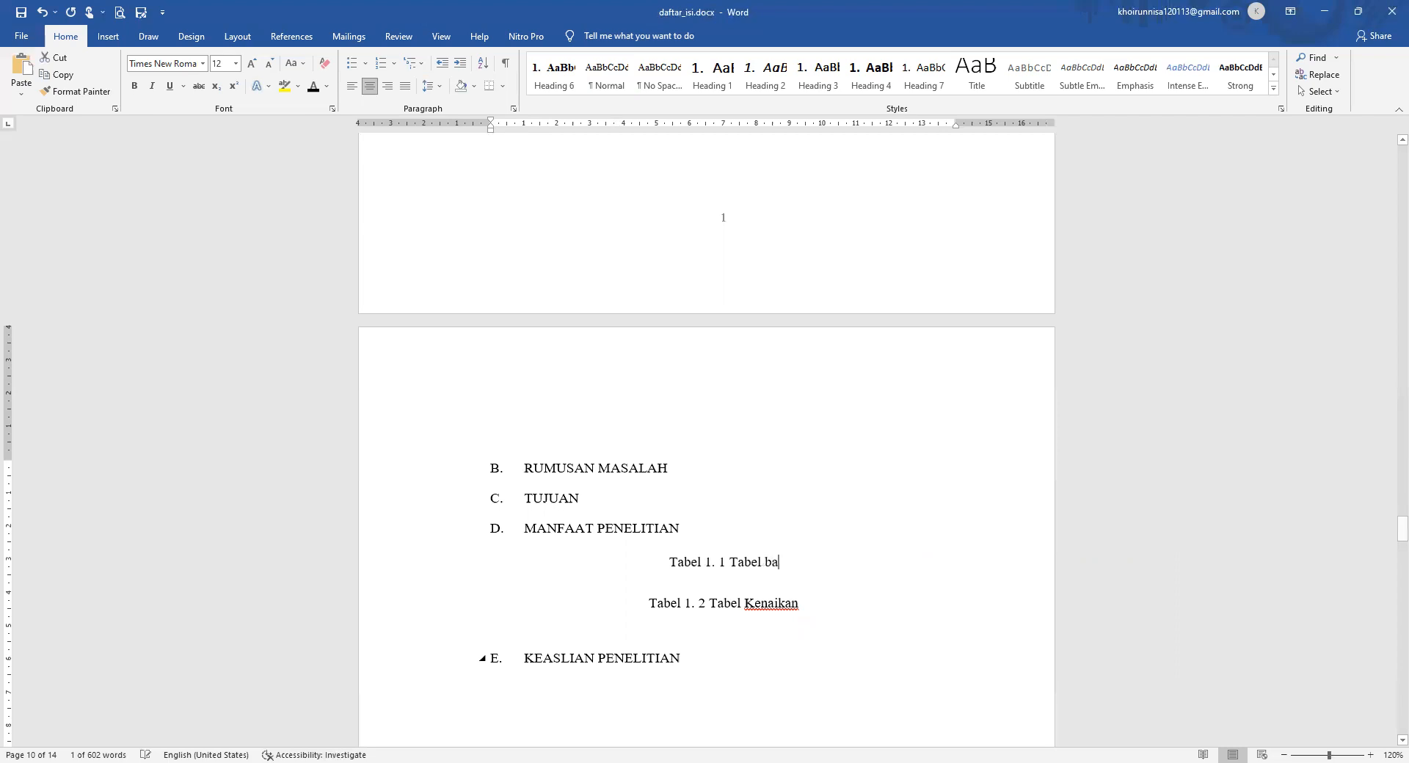
text(gi peneliti)
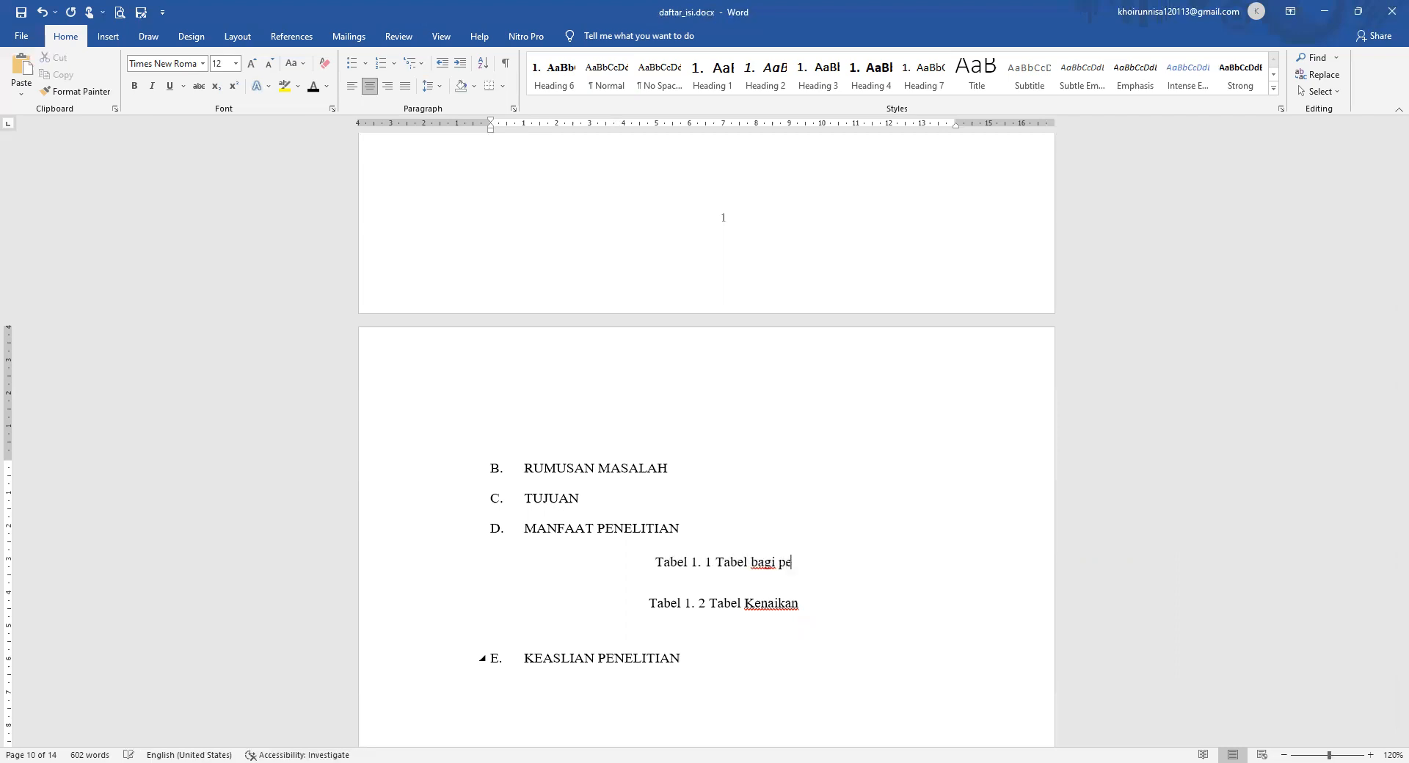
Remove the redundant word "Tabel" from the titles of the Tabel 1. 1 and Tabel 1. 2 captions.
double_click(782, 609)
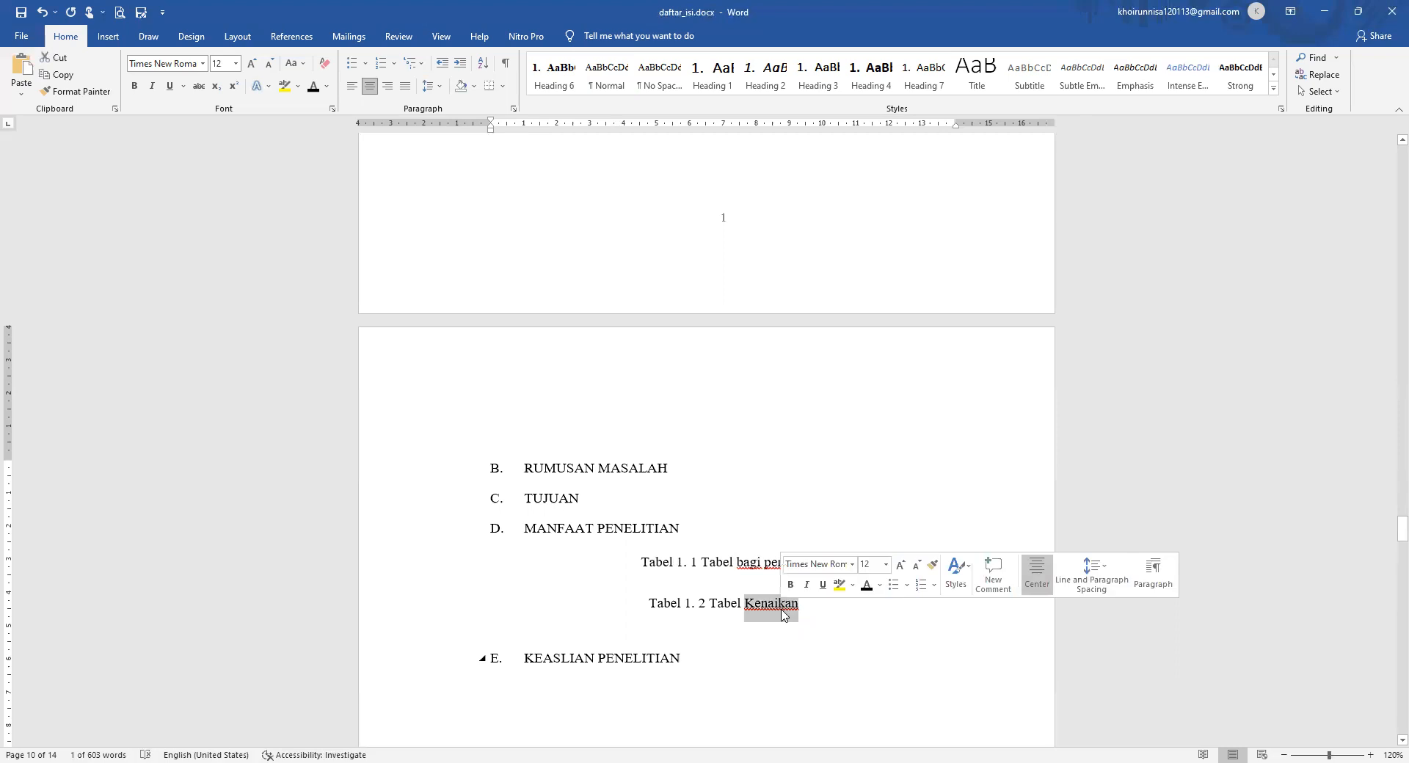
click(718, 561)
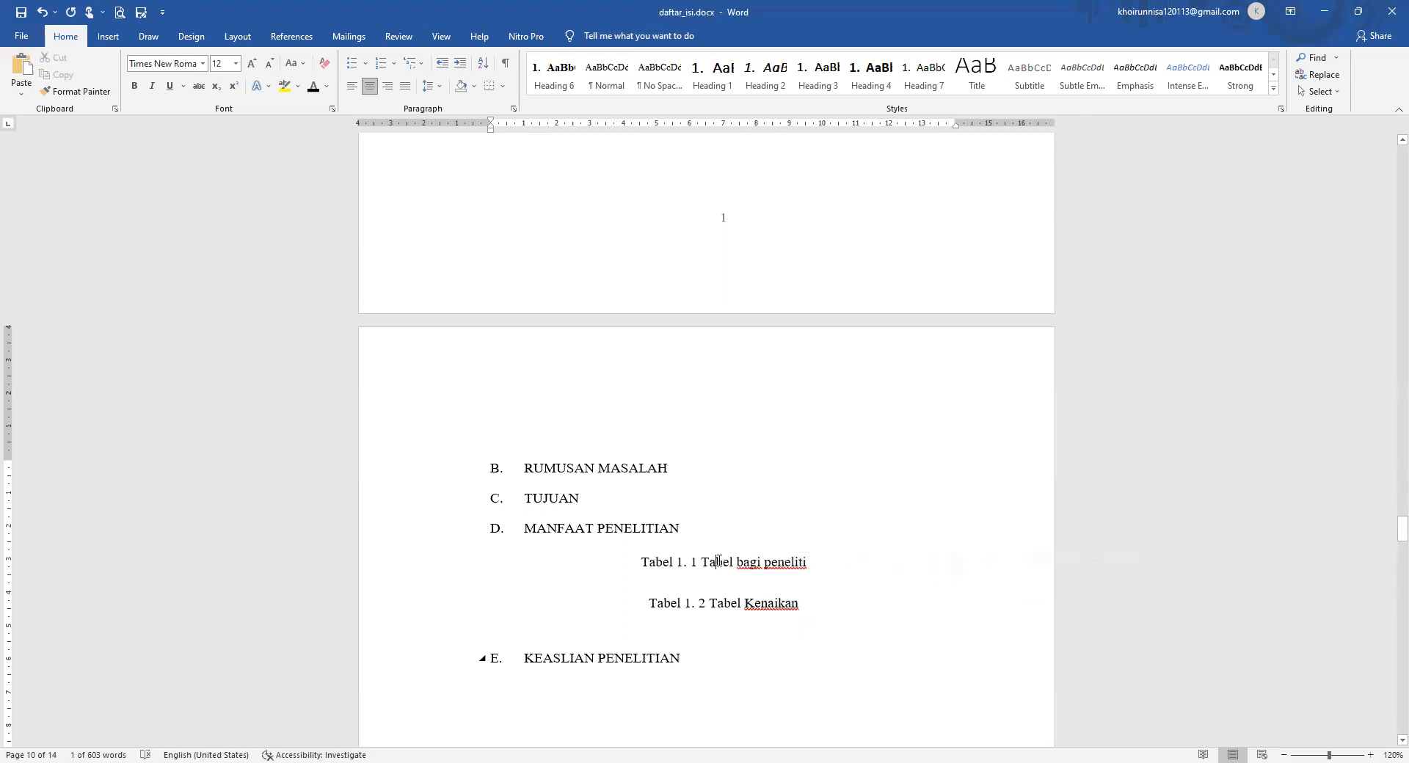
key(Delete)
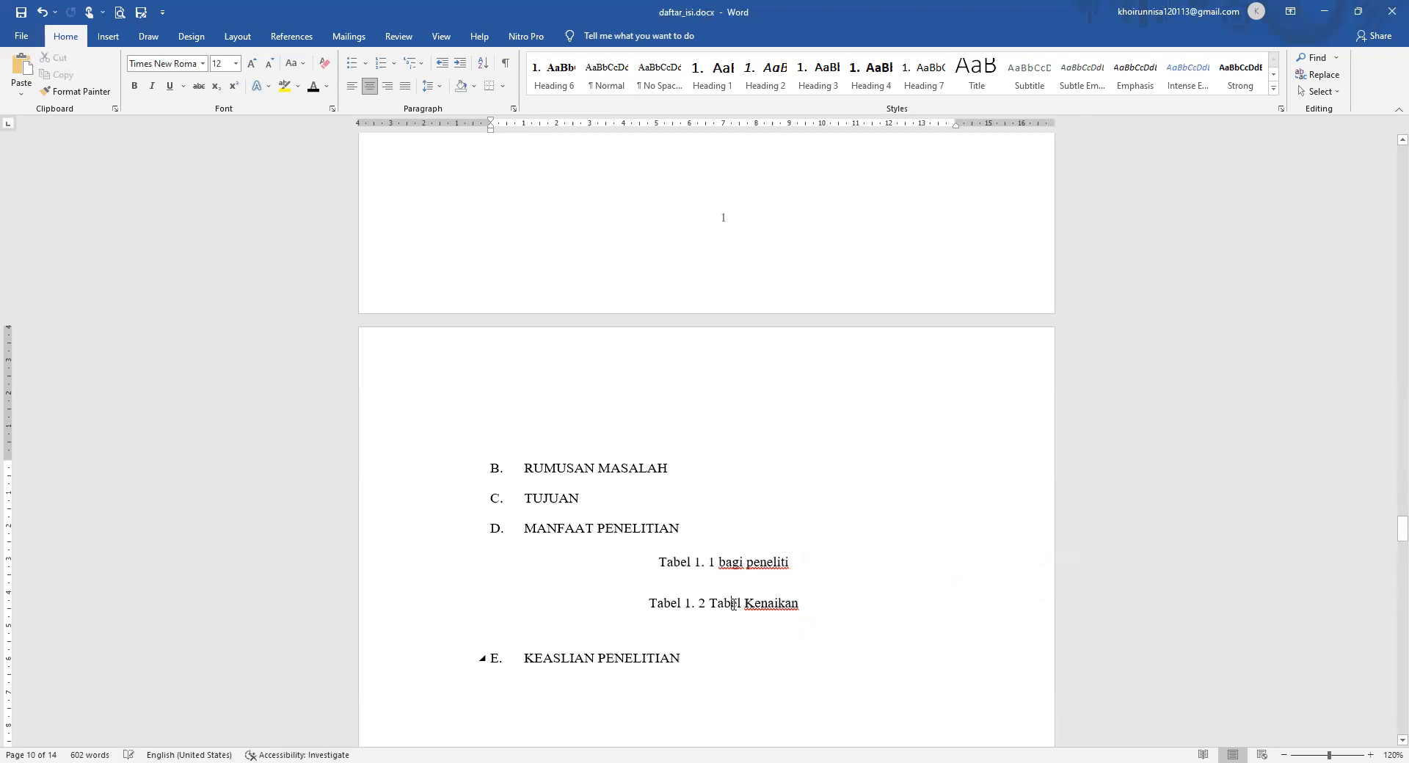
double_click(733, 604)
key(Delete)
Capitalize "Bagi" in the Tabel 1. 1 title and change the Tabel 1. 2 title to "Bagi masyarakat".
click(723, 561)
key(BackSpace)
text(B)
drag(781, 603, 731, 604)
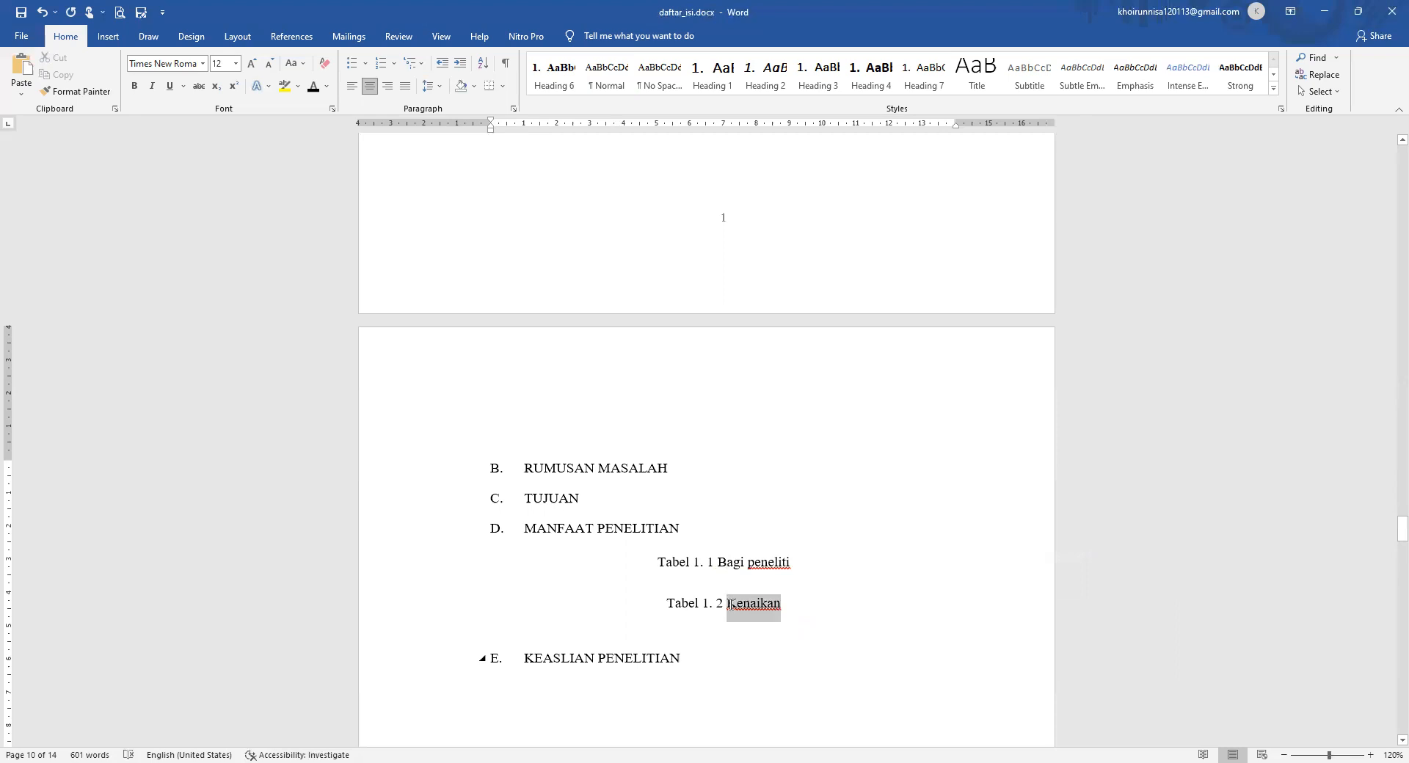
text(Bagi masyarakat)
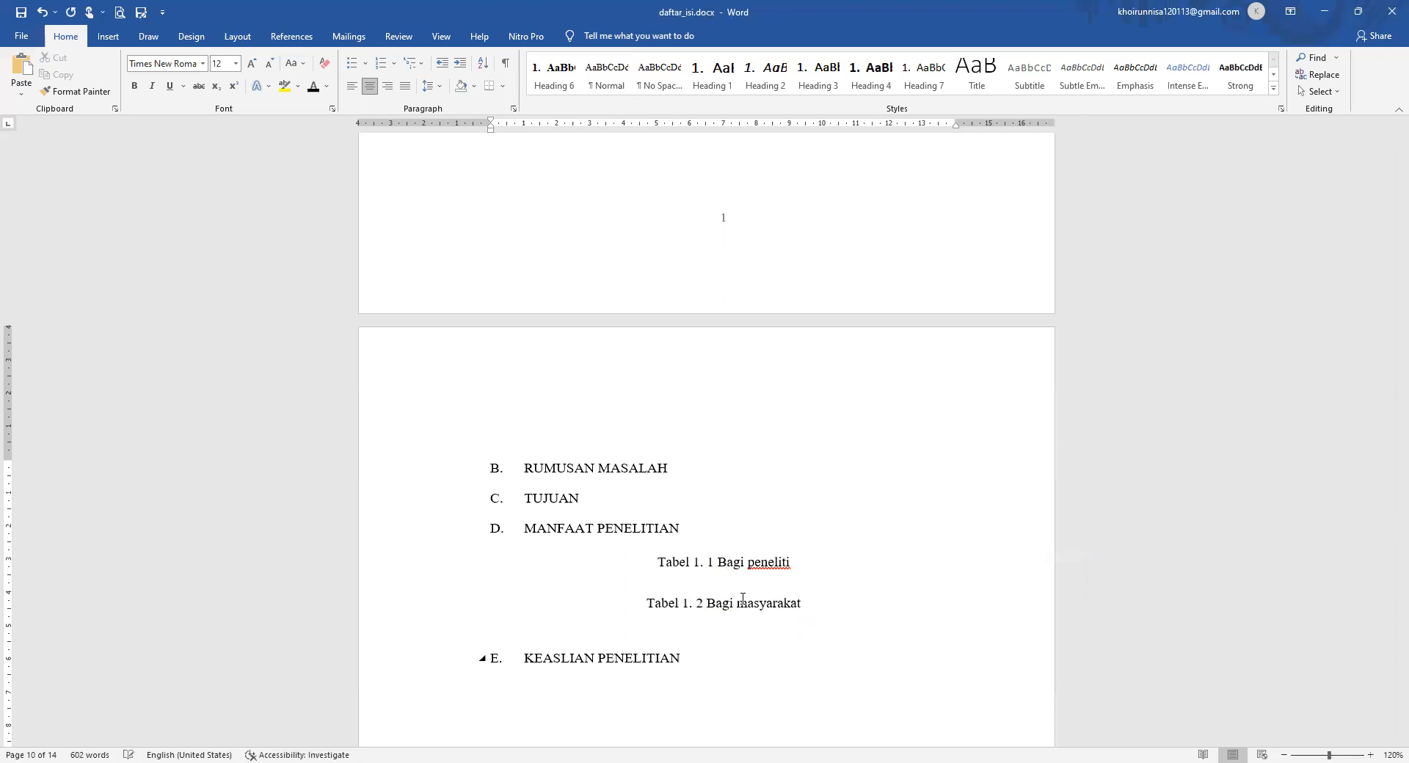
Add an empty line below the KERANGKA TEORI heading in BAB II.
scroll(756, 619, down, 3)
scroll(757, 619, down, 10)
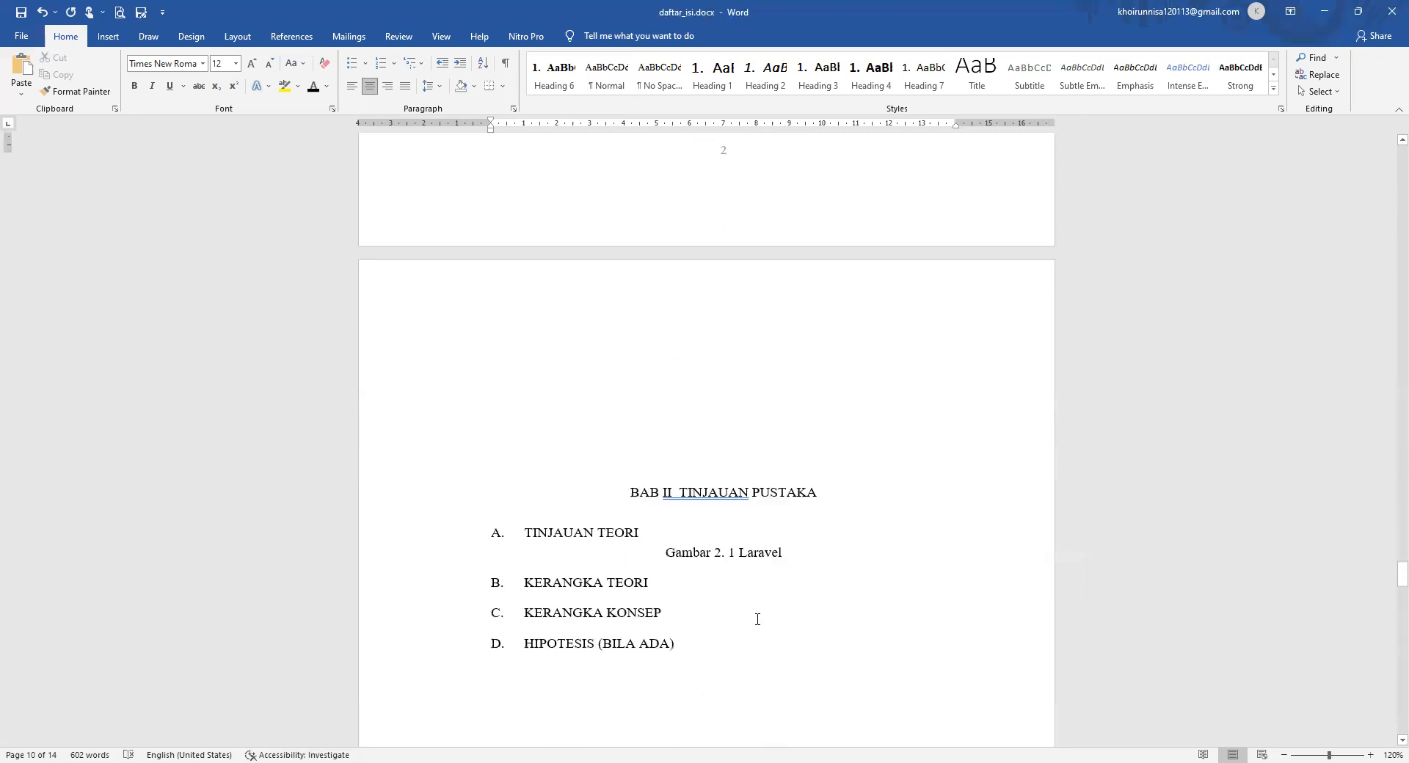
scroll(758, 620, down, 2)
click(797, 434)
click(658, 464)
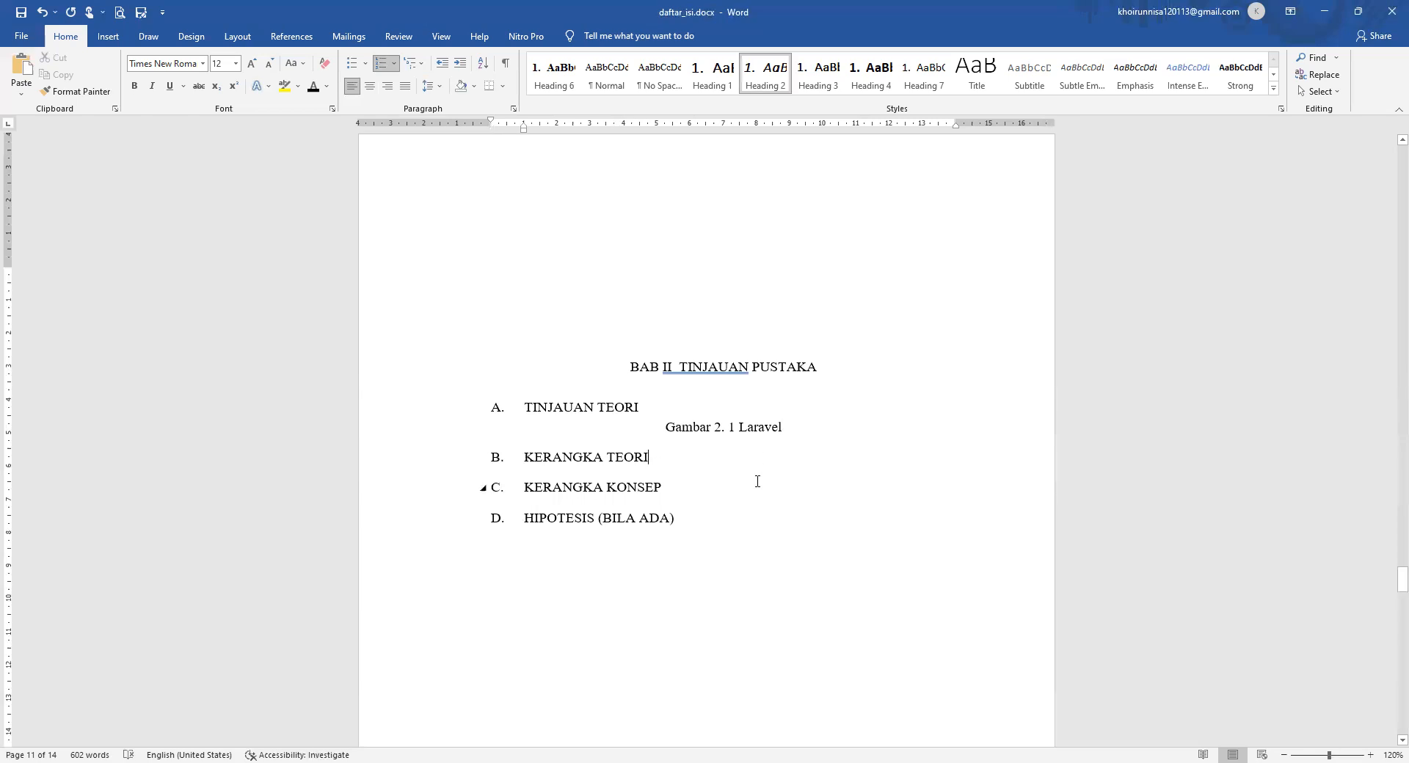
key(Return)
key(Tab)
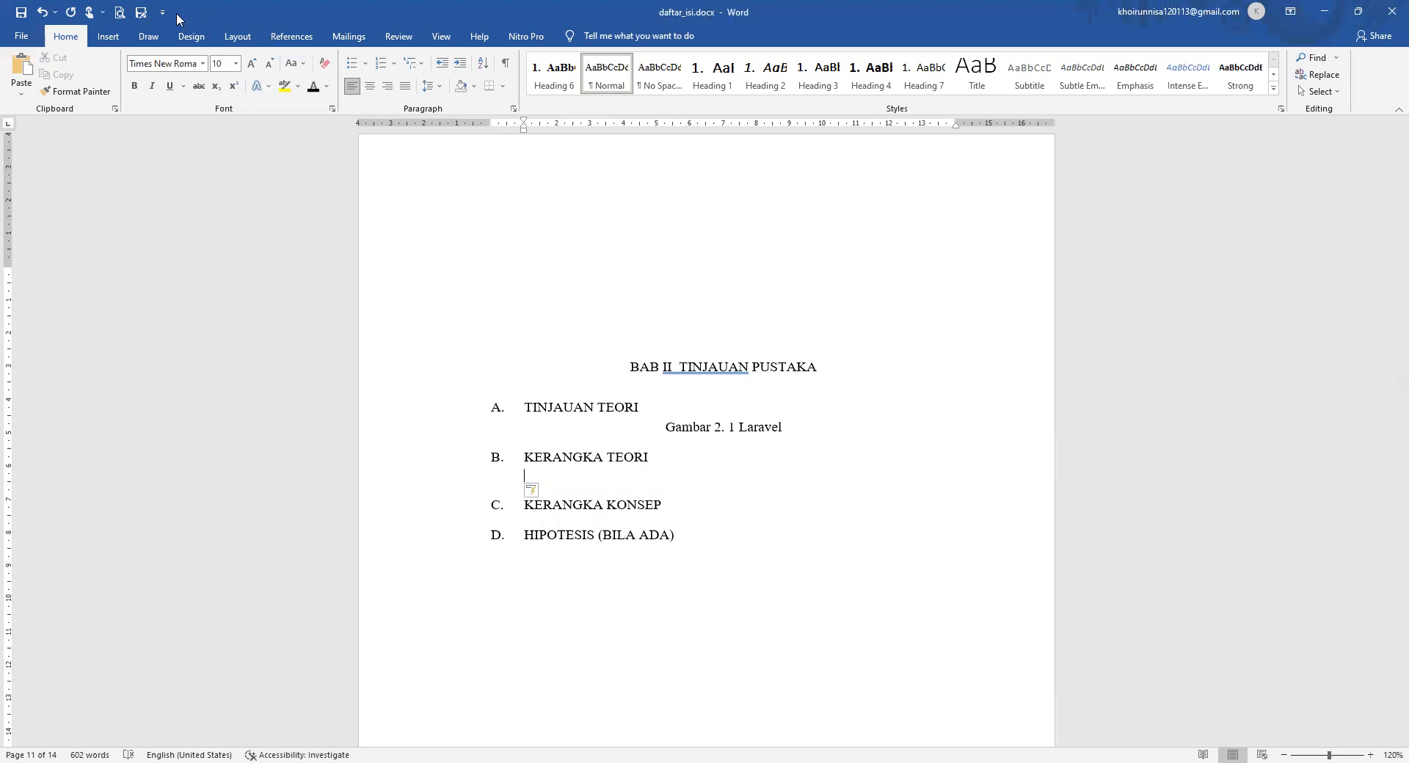
Create a new caption label "Tabel 2." and insert a caption with it on the empty line under KERANGKA TEORI.
click(119, 38)
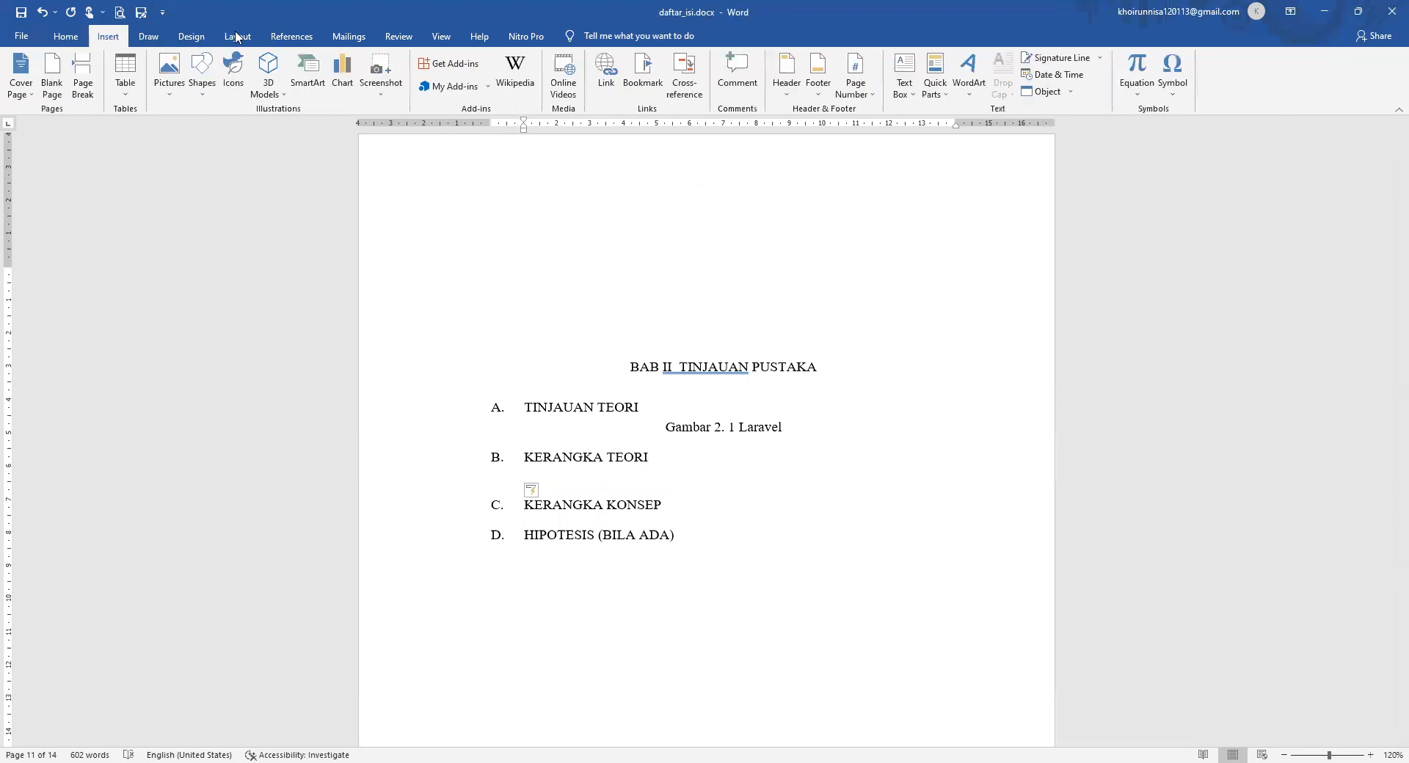
click(280, 38)
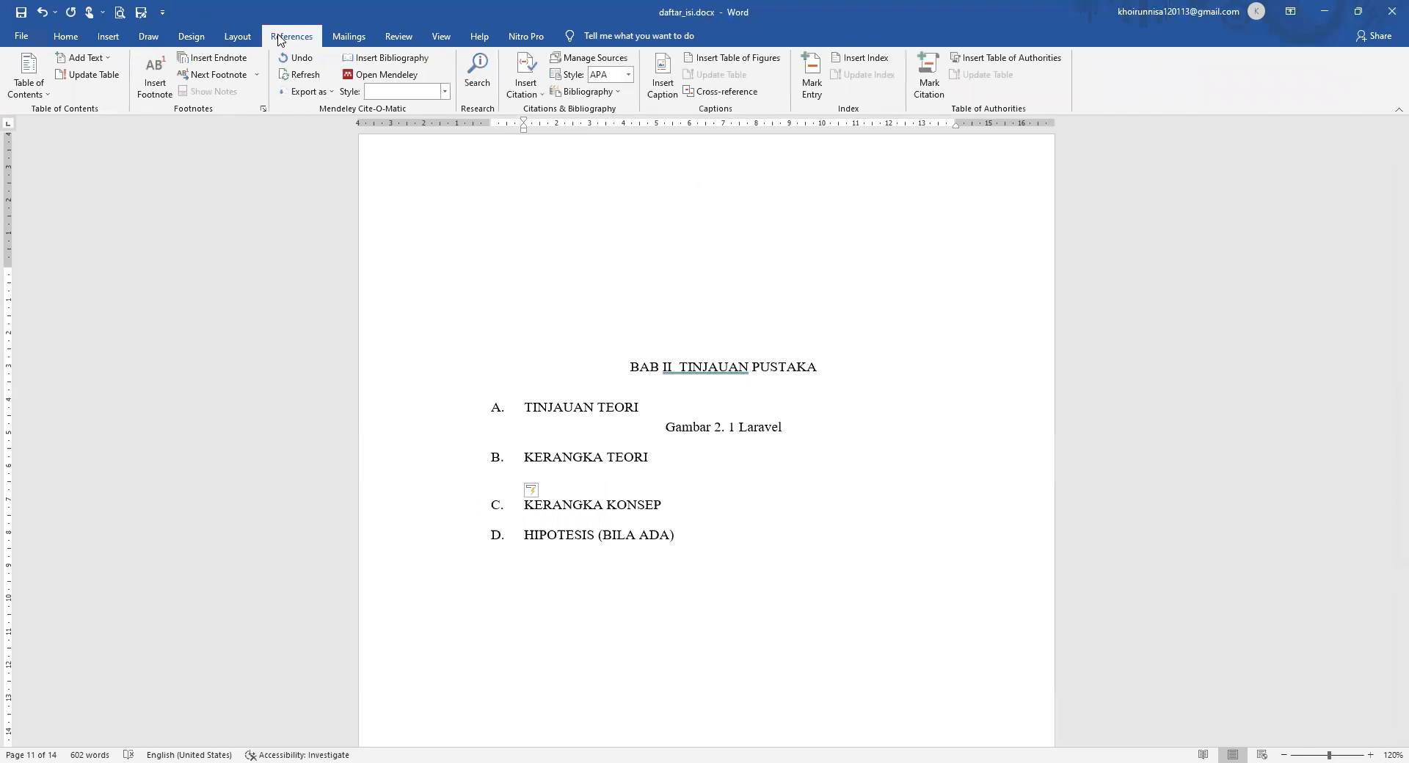
click(659, 74)
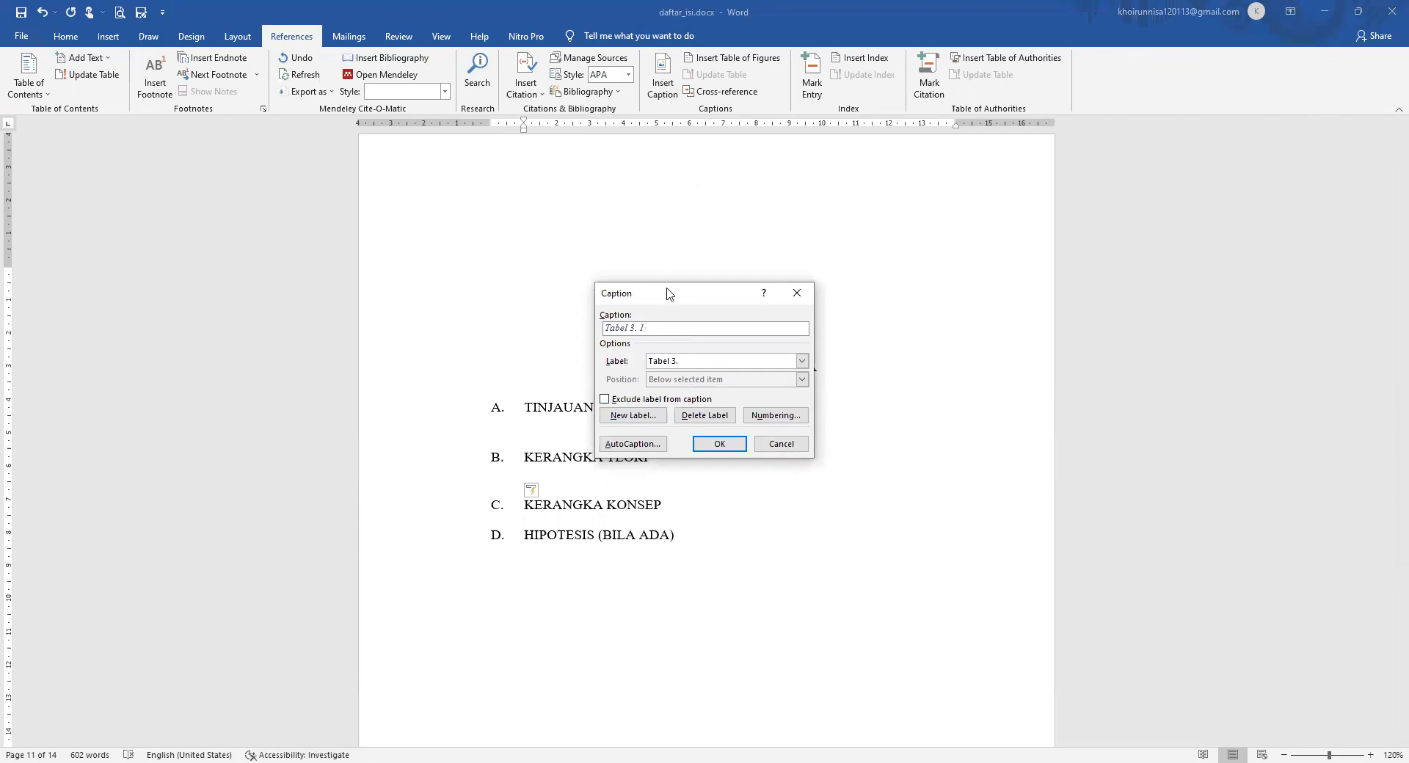
drag(666, 288, 951, 308)
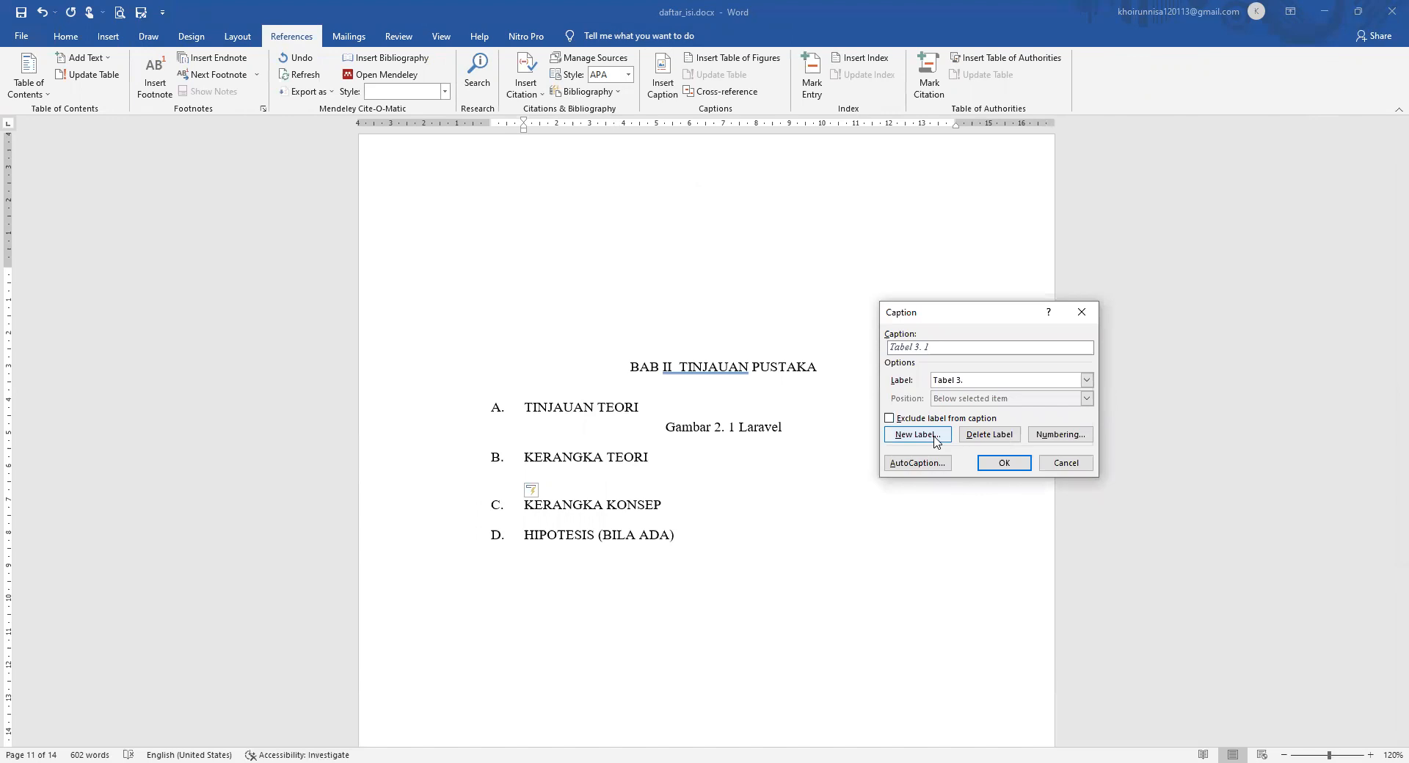
click(951, 380)
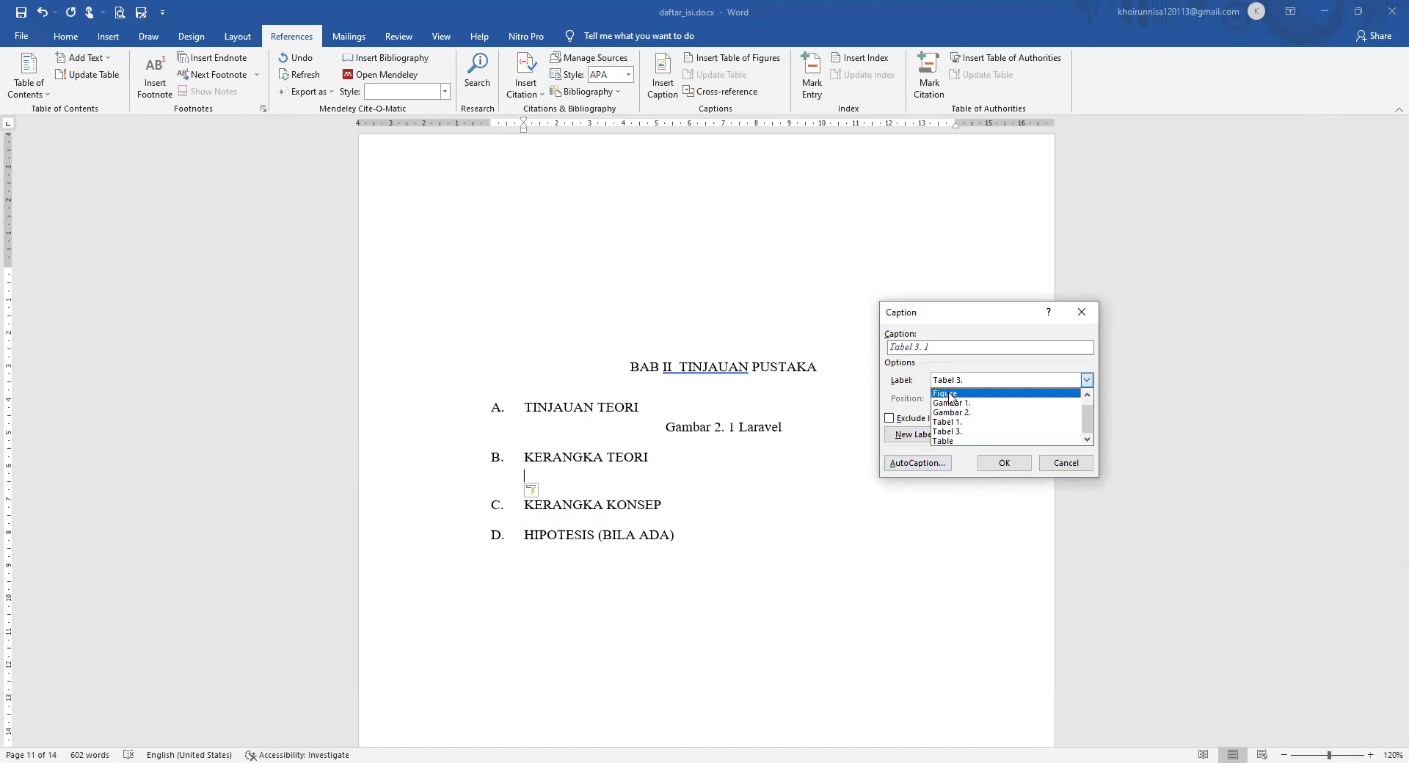
click(903, 436)
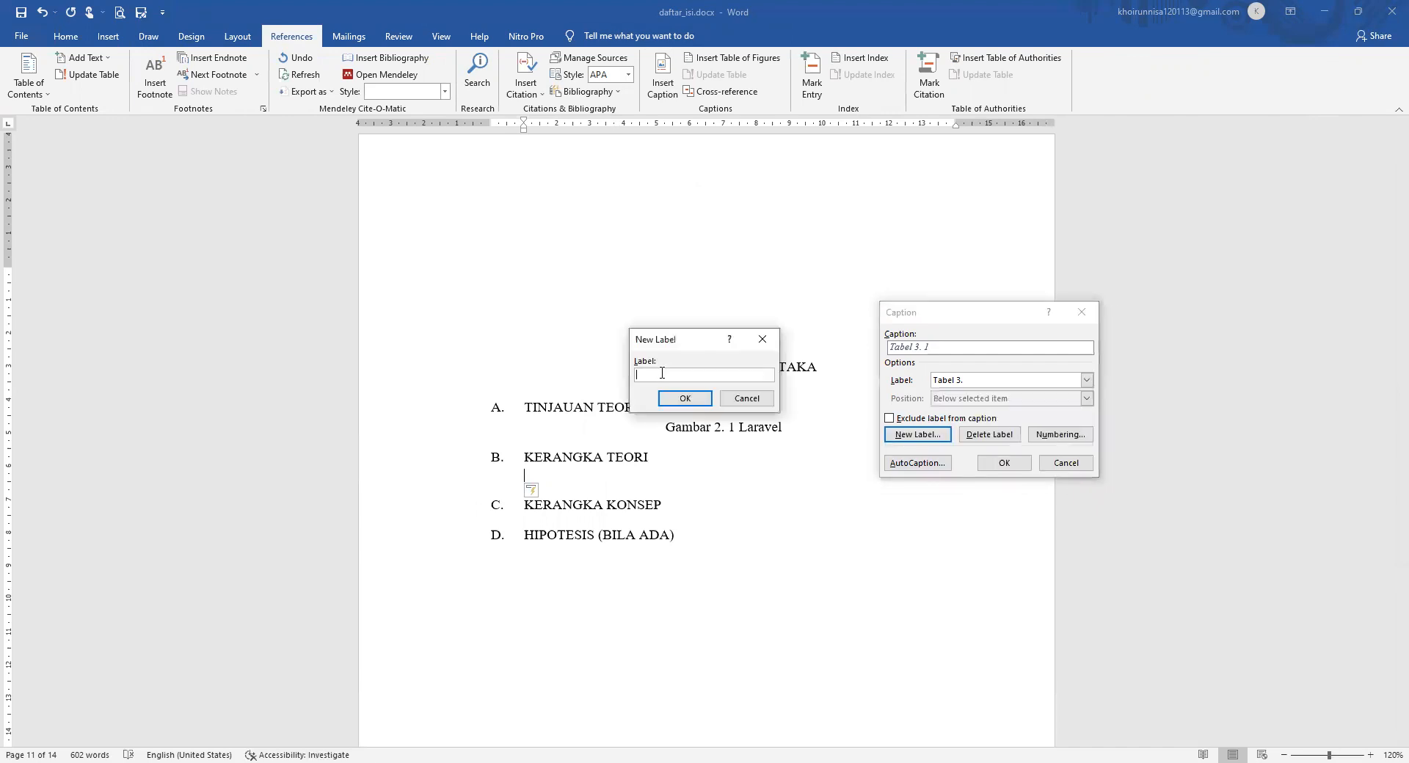
text(Tabel 2.)
click(662, 398)
click(1002, 463)
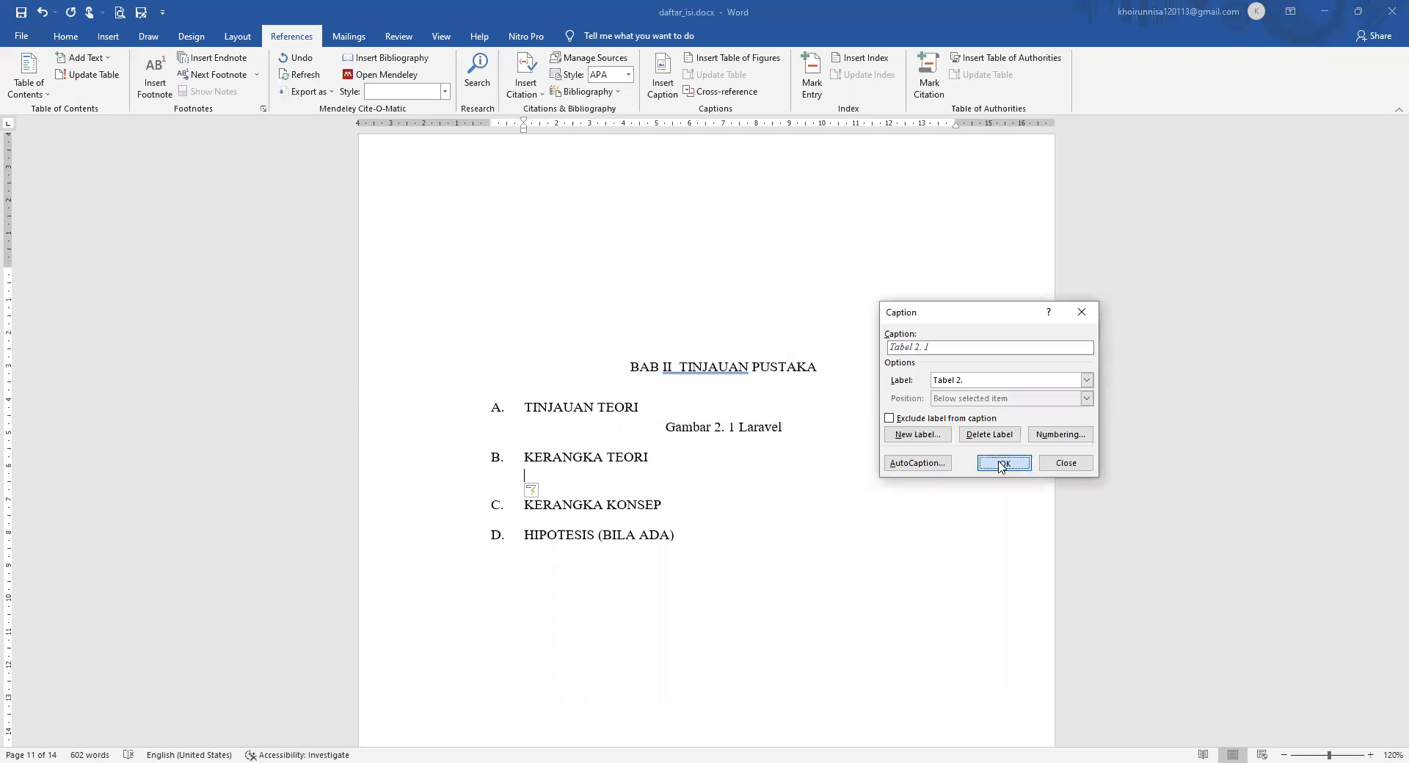
Center the Tabel 2. 1 caption, set it to 12 pt and remove its italics.
drag(544, 476, 492, 475)
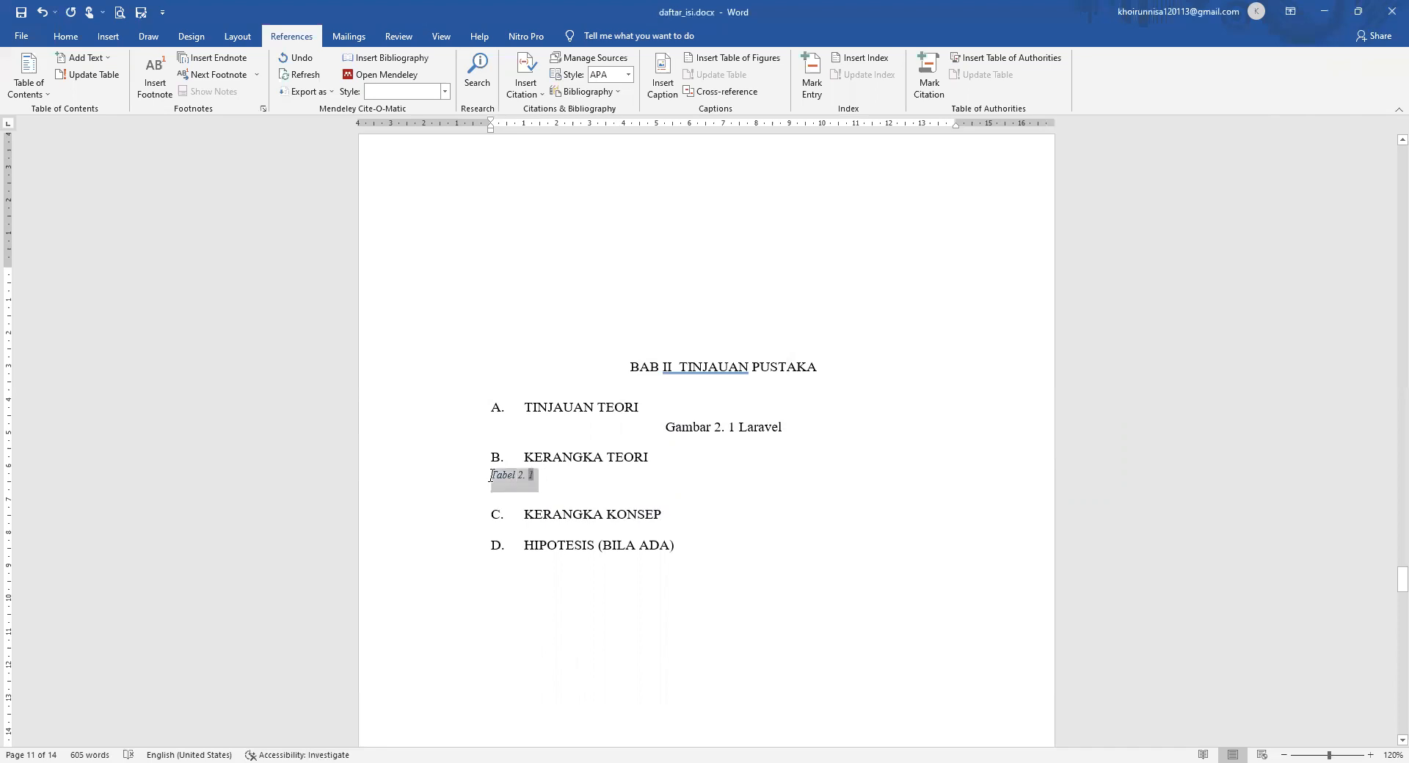
key(ctrl+e)
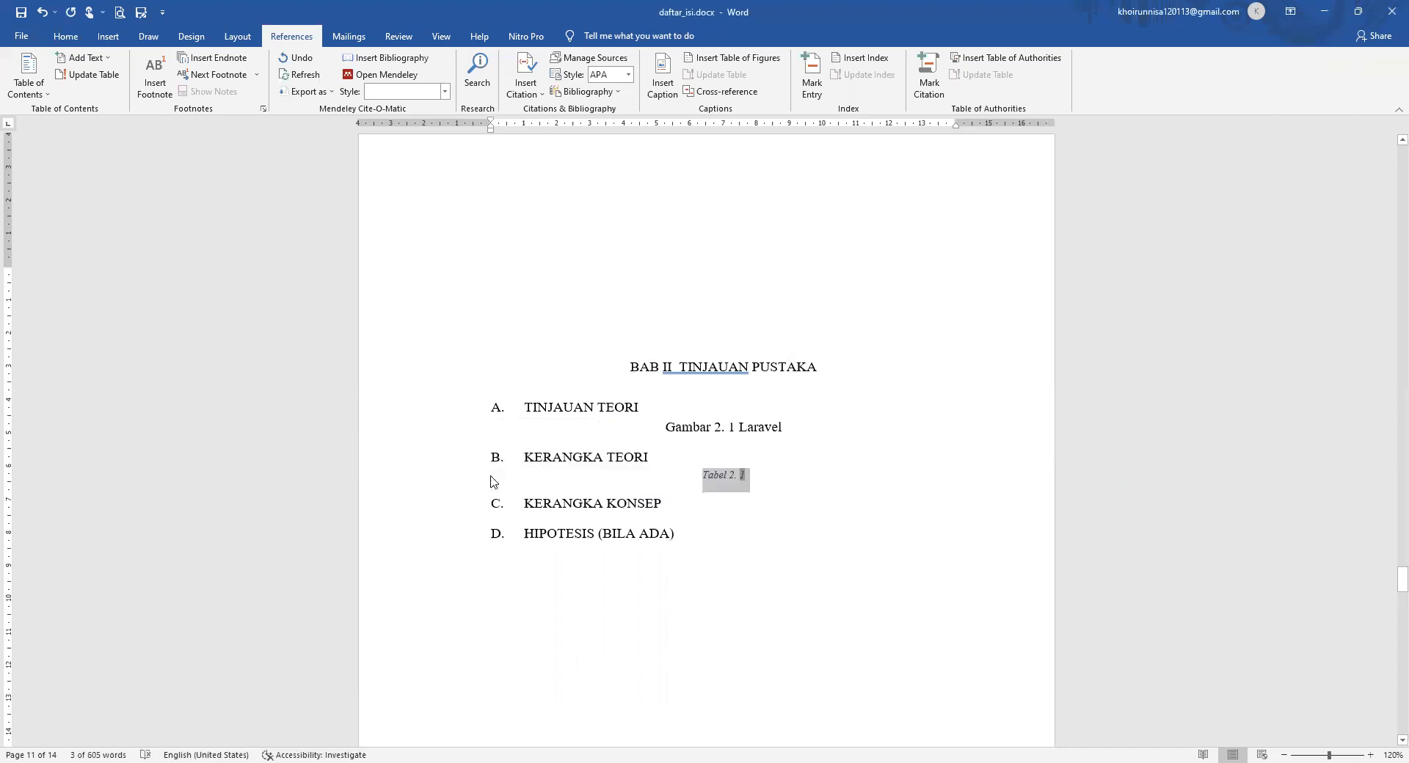
click(66, 37)
click(157, 62)
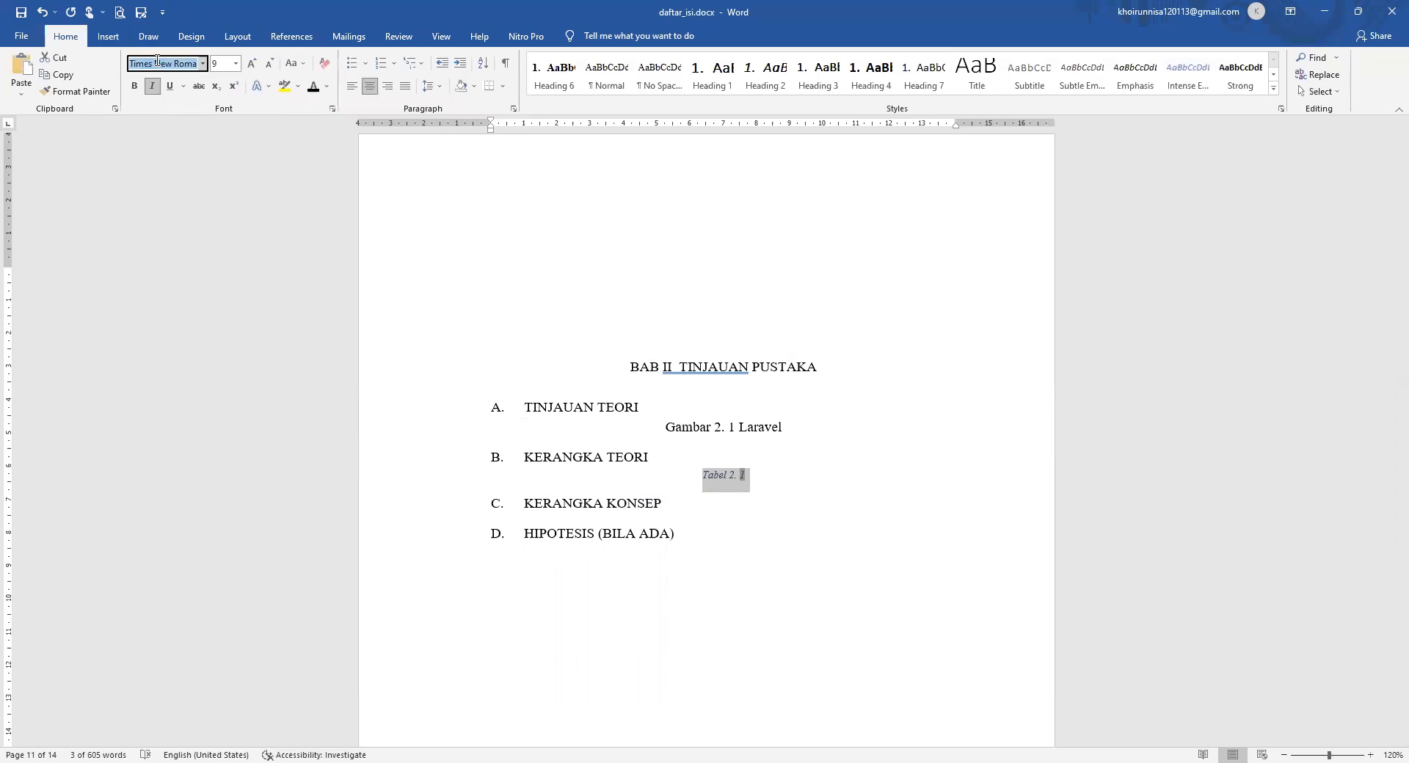
click(219, 63)
text(12)
key(Return)
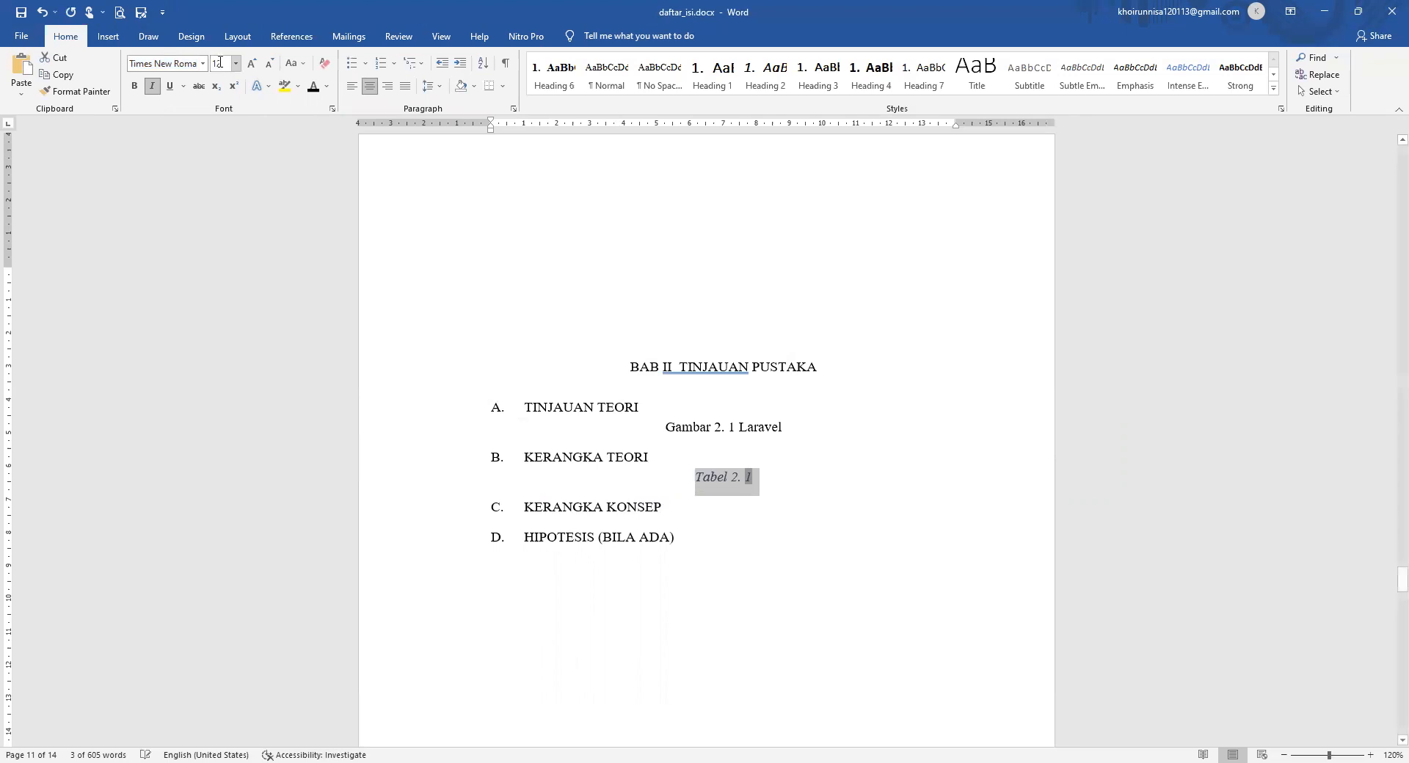
click(155, 93)
Complete the Tabel 2. 1 caption with the title "Kerangka Teori".
click(775, 472)
text(te)
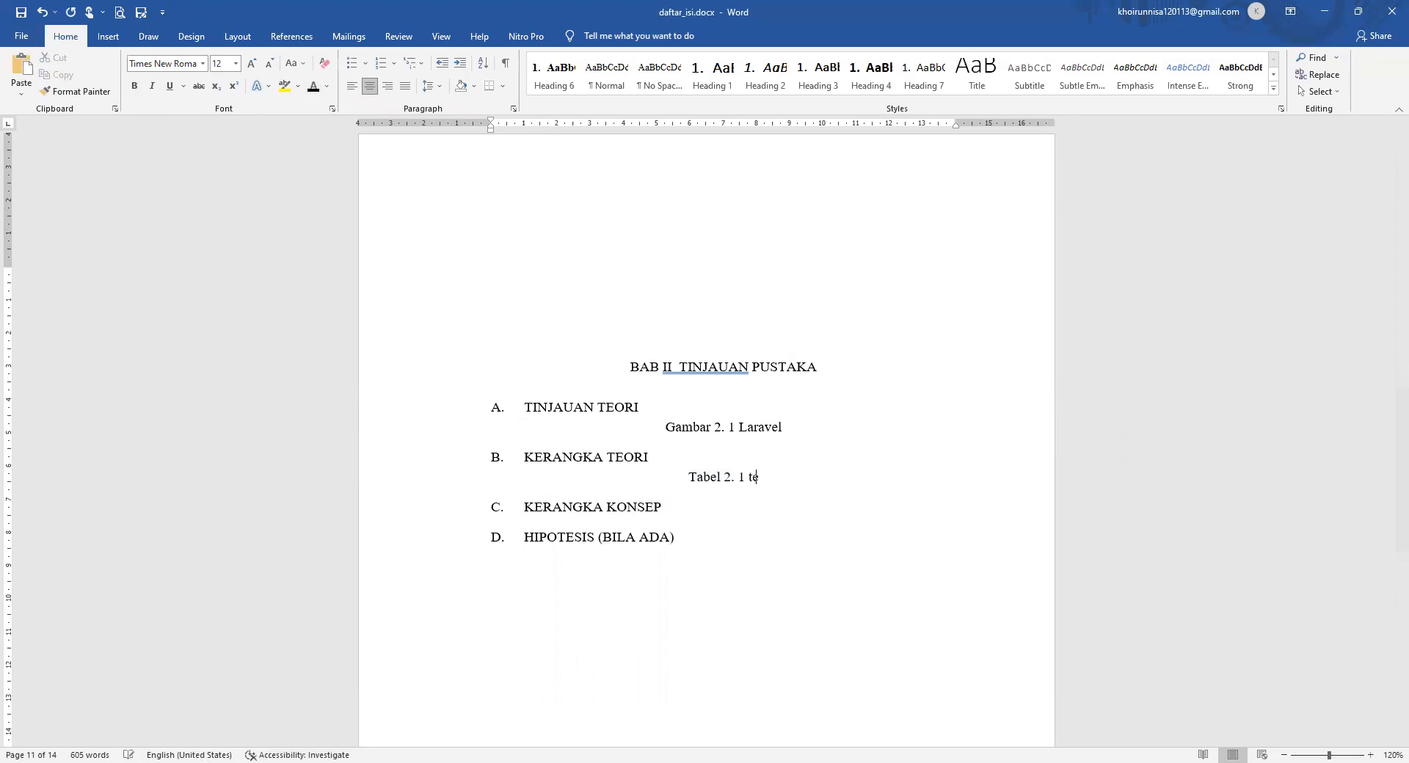
key(BackSpace)
key(BackSpace)
text(Kerangka Teori)
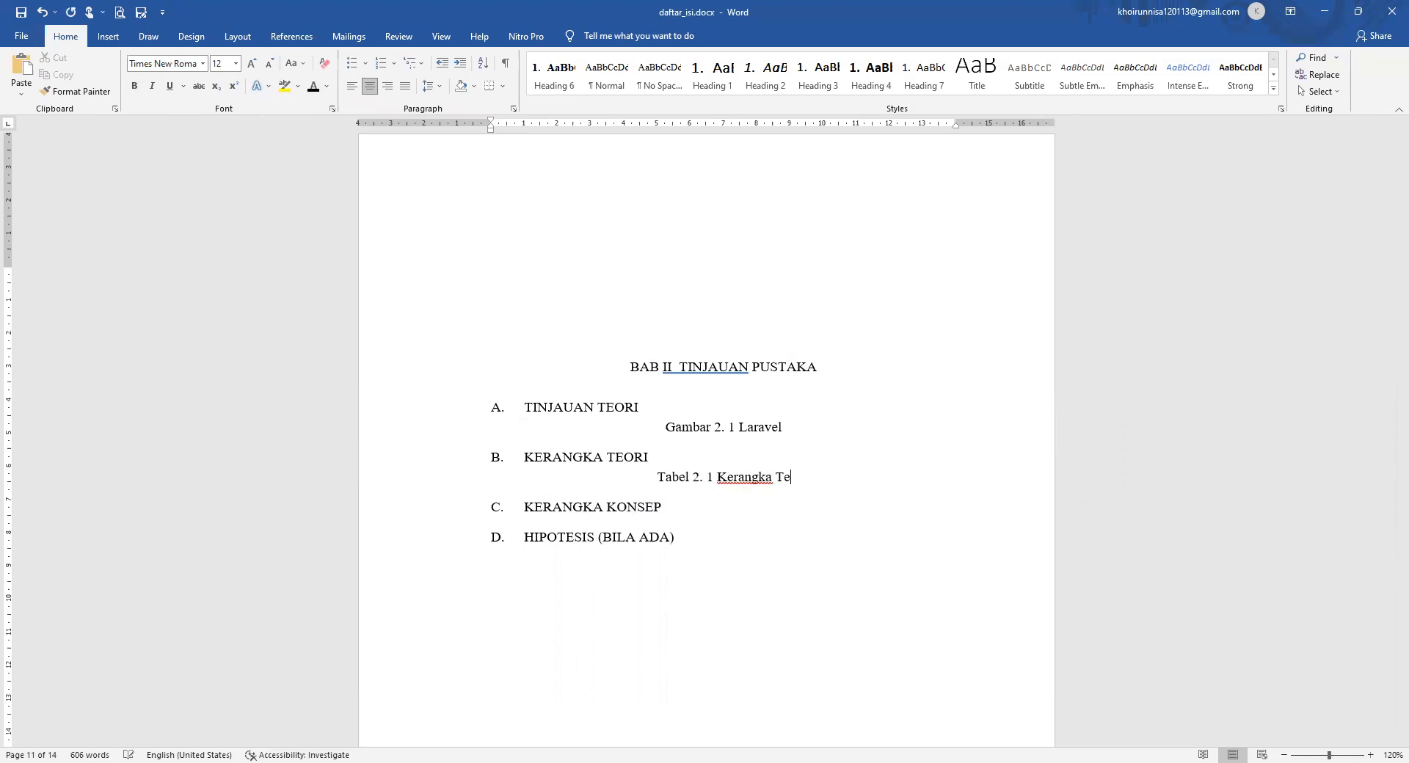
Add an empty line below the Tabel 3. 1 Rancangan Penelitian caption in BAB III.
click(791, 426)
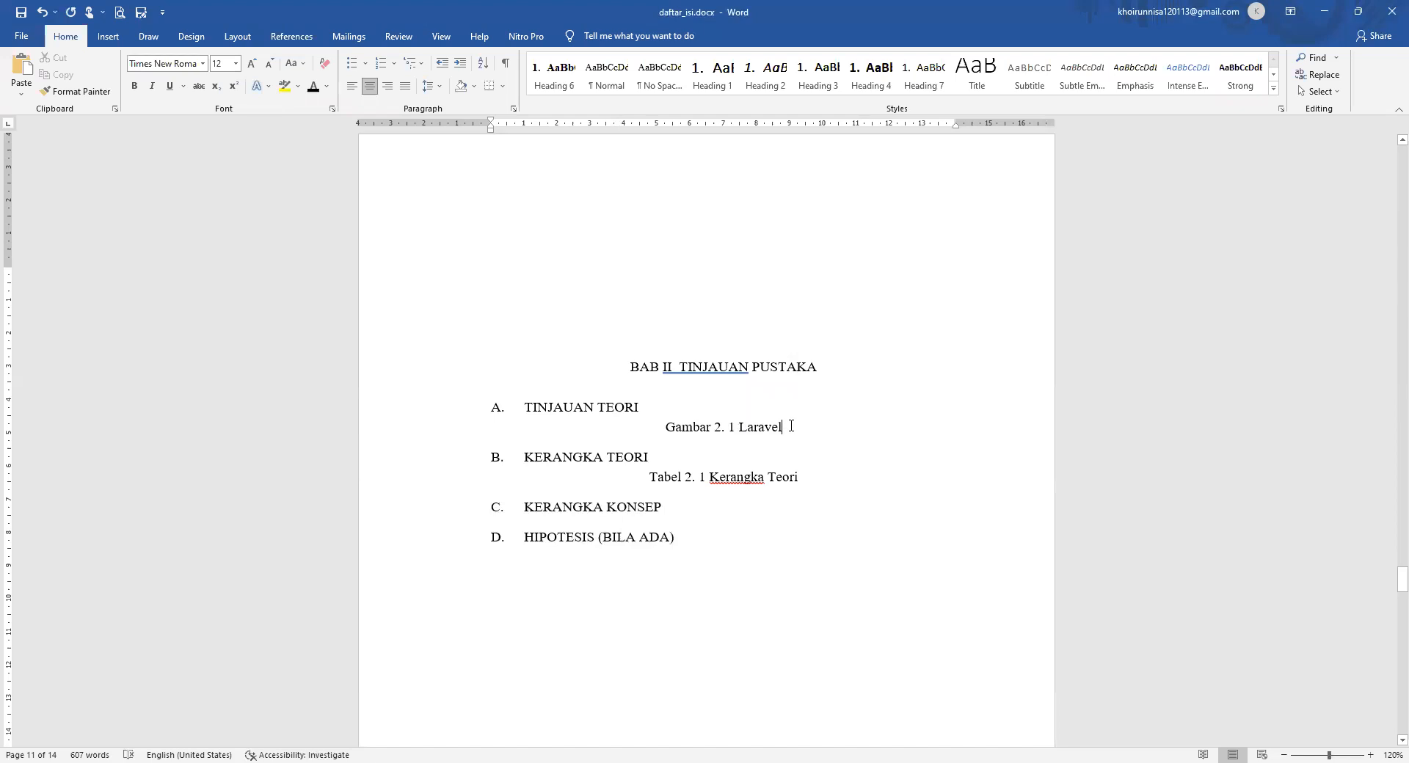
scroll(791, 425, down, 10)
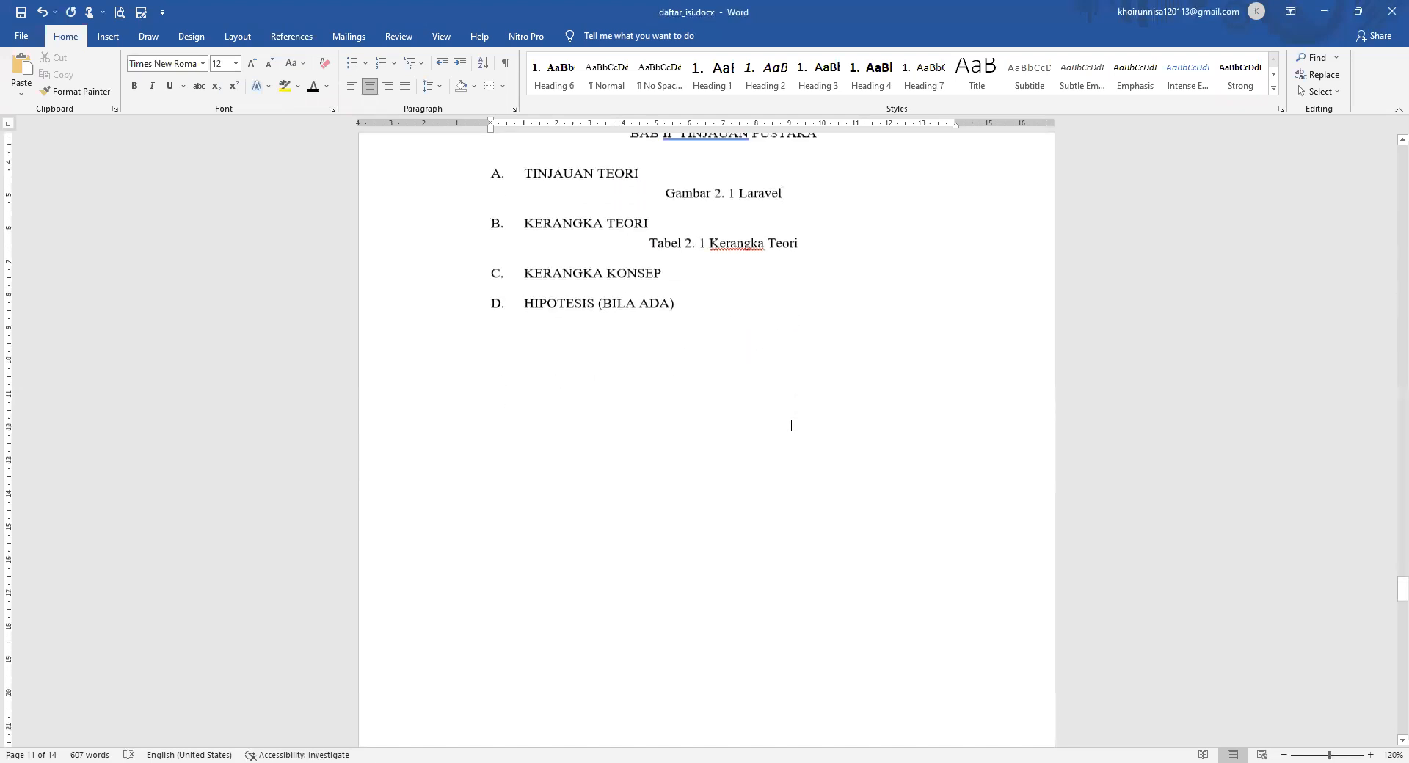
scroll(791, 432, down, 4)
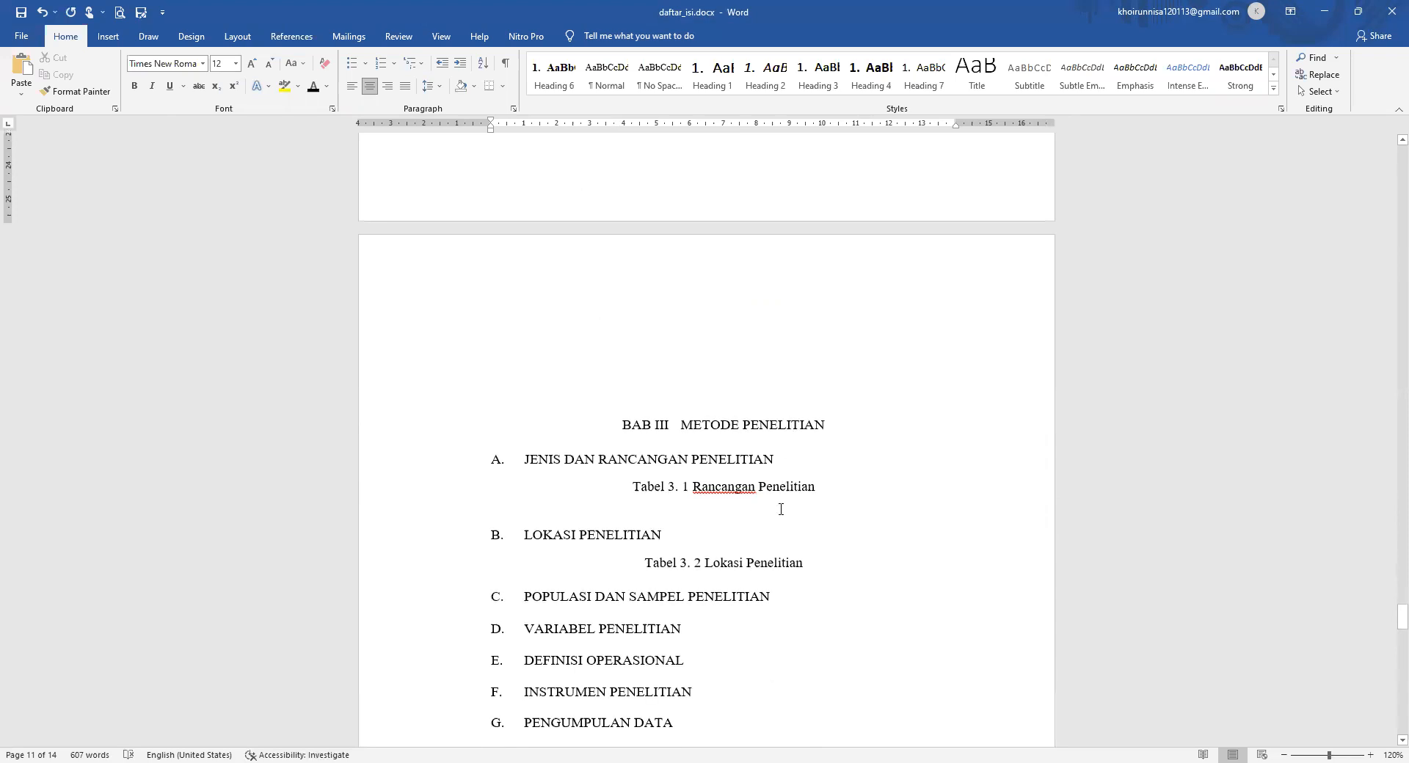
click(826, 486)
key(Return)
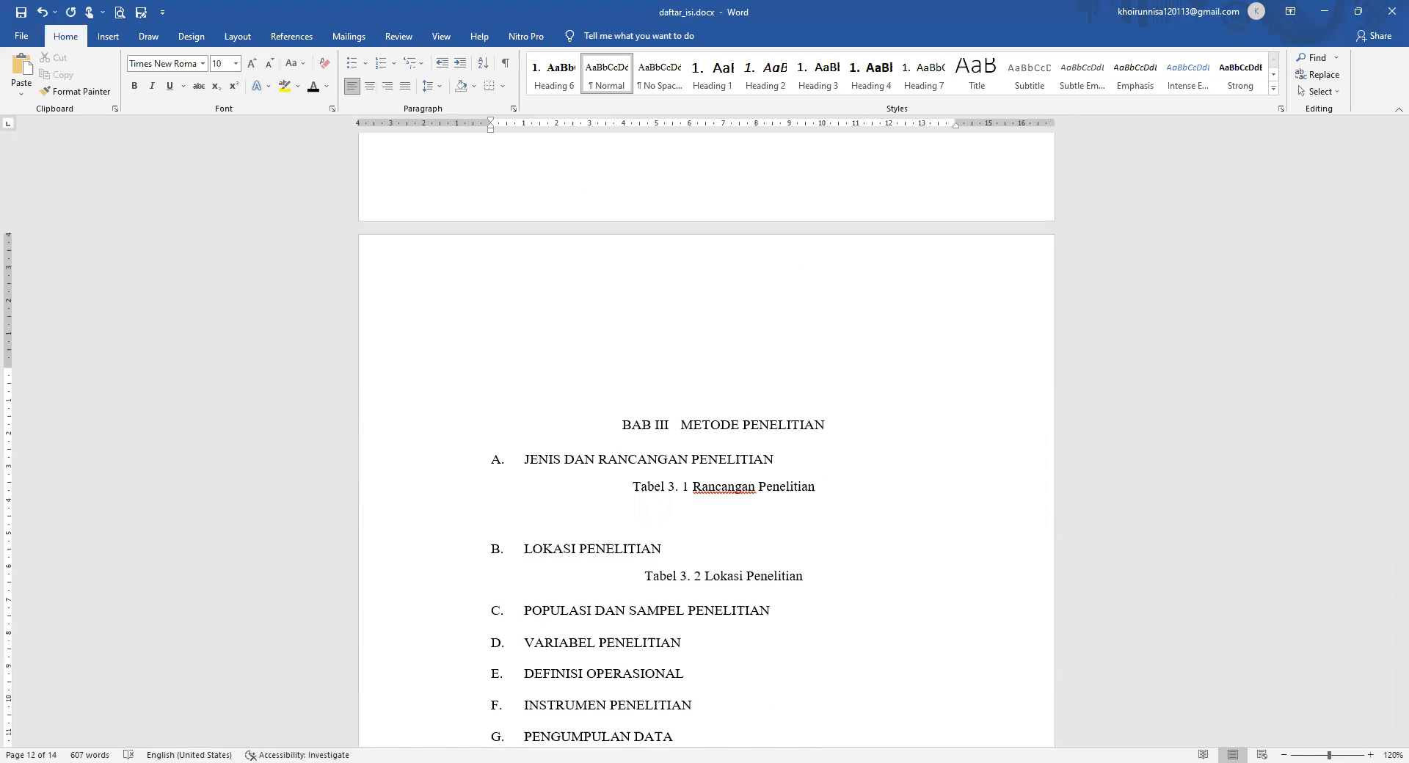
Create a new caption label "Gambar 3." and insert a caption with it on the empty line below Tabel 3. 1.
click(108, 37)
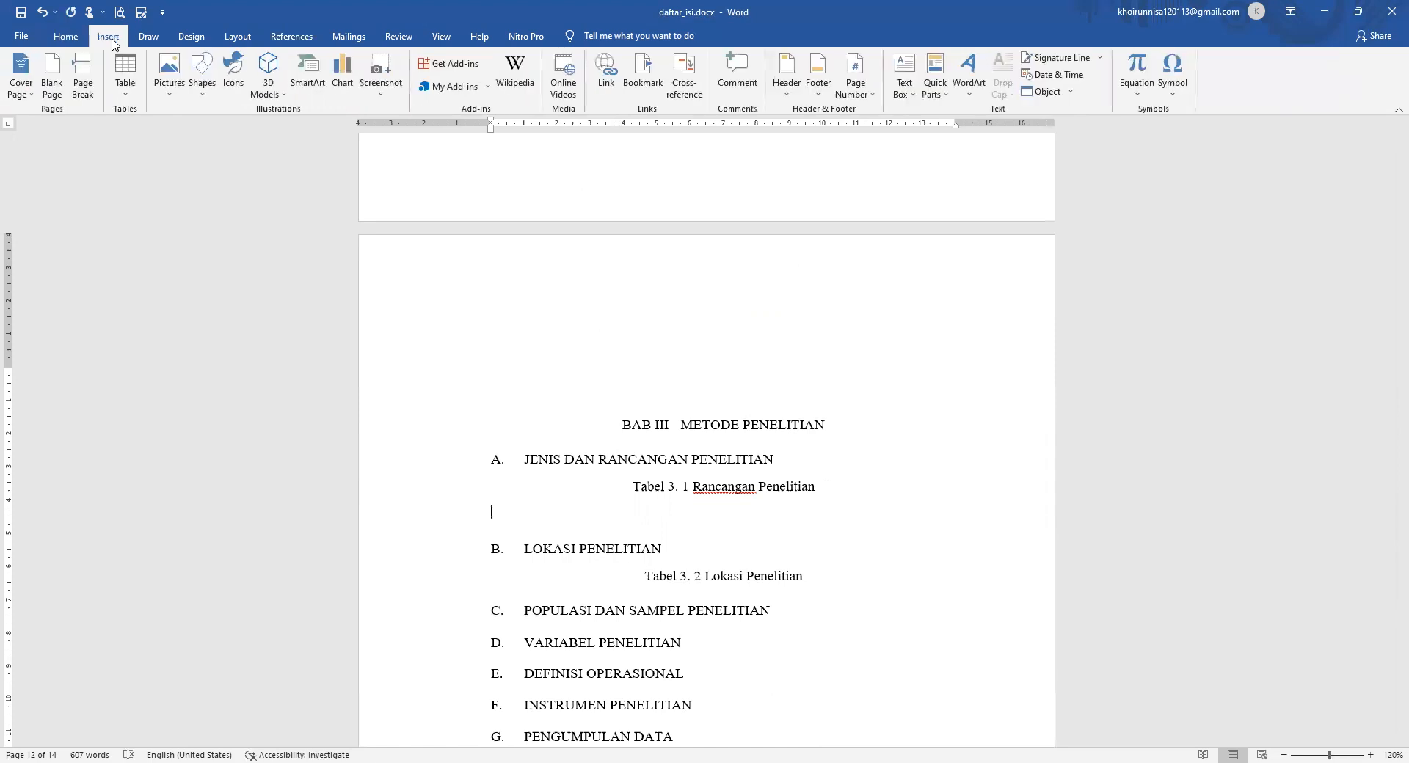
click(290, 39)
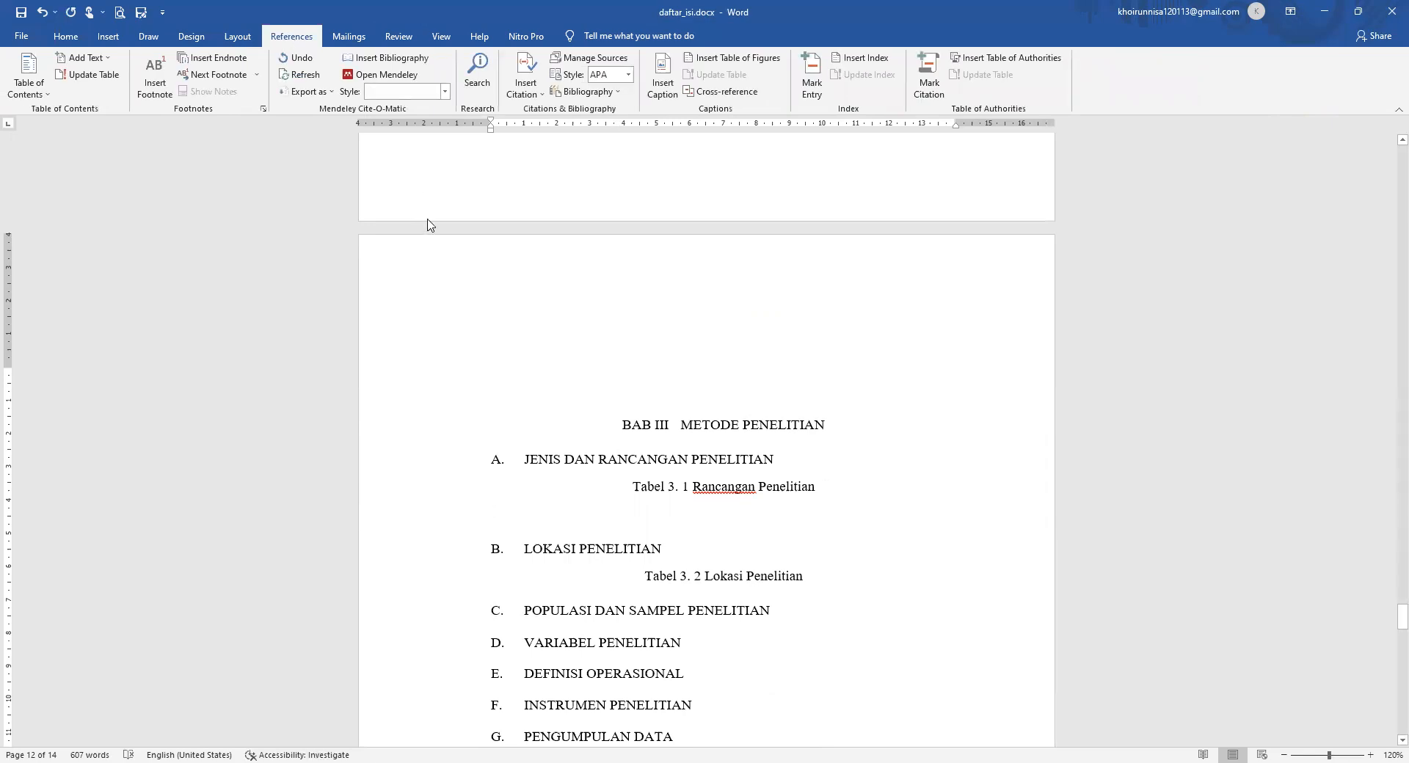
click(663, 84)
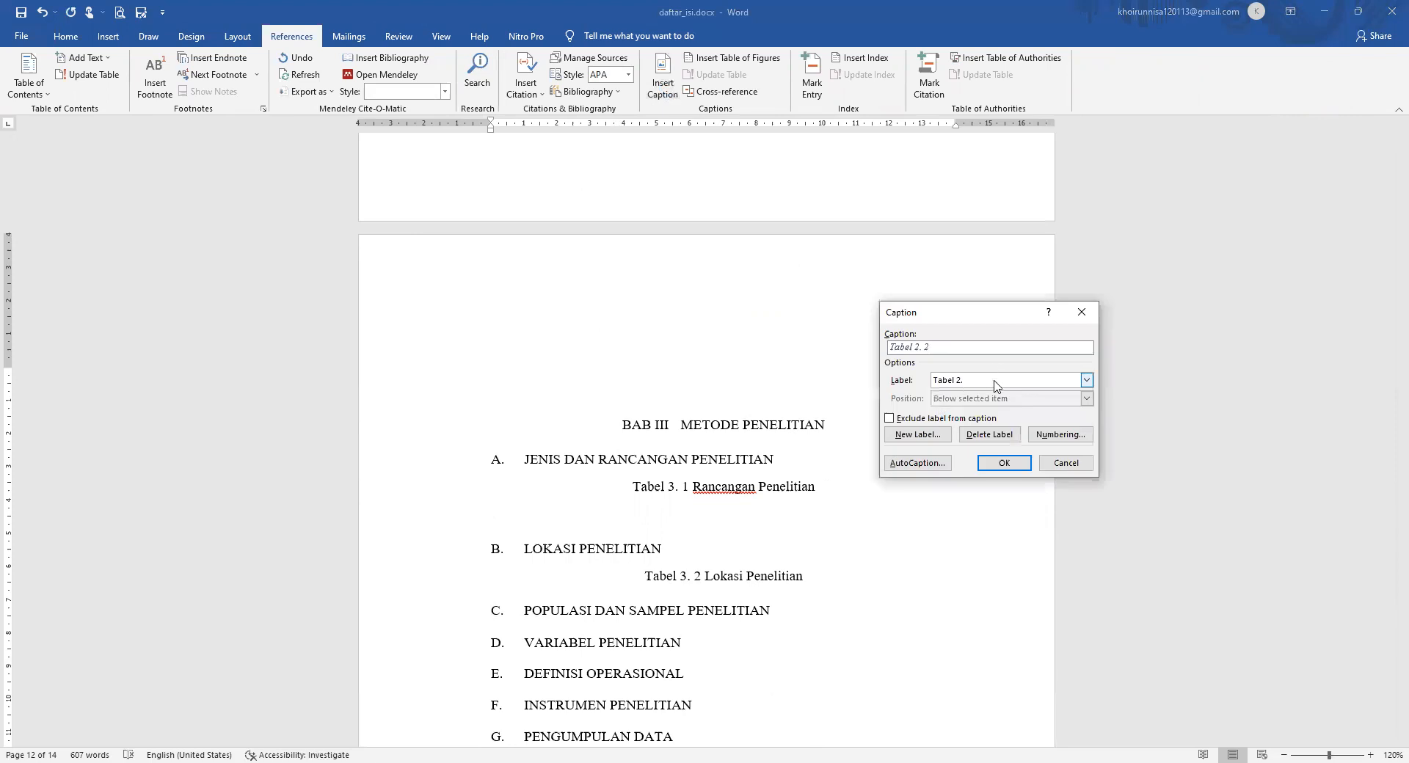
click(994, 382)
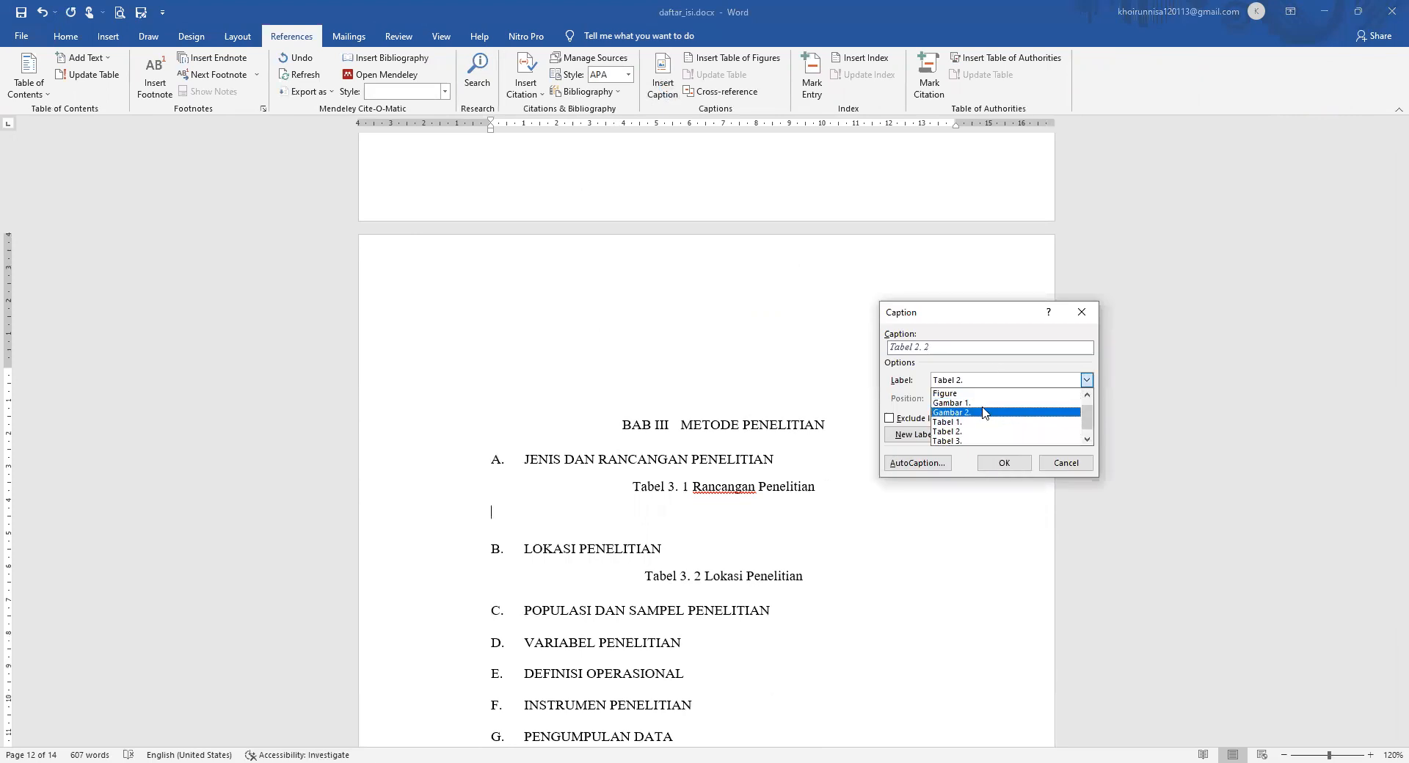
click(906, 435)
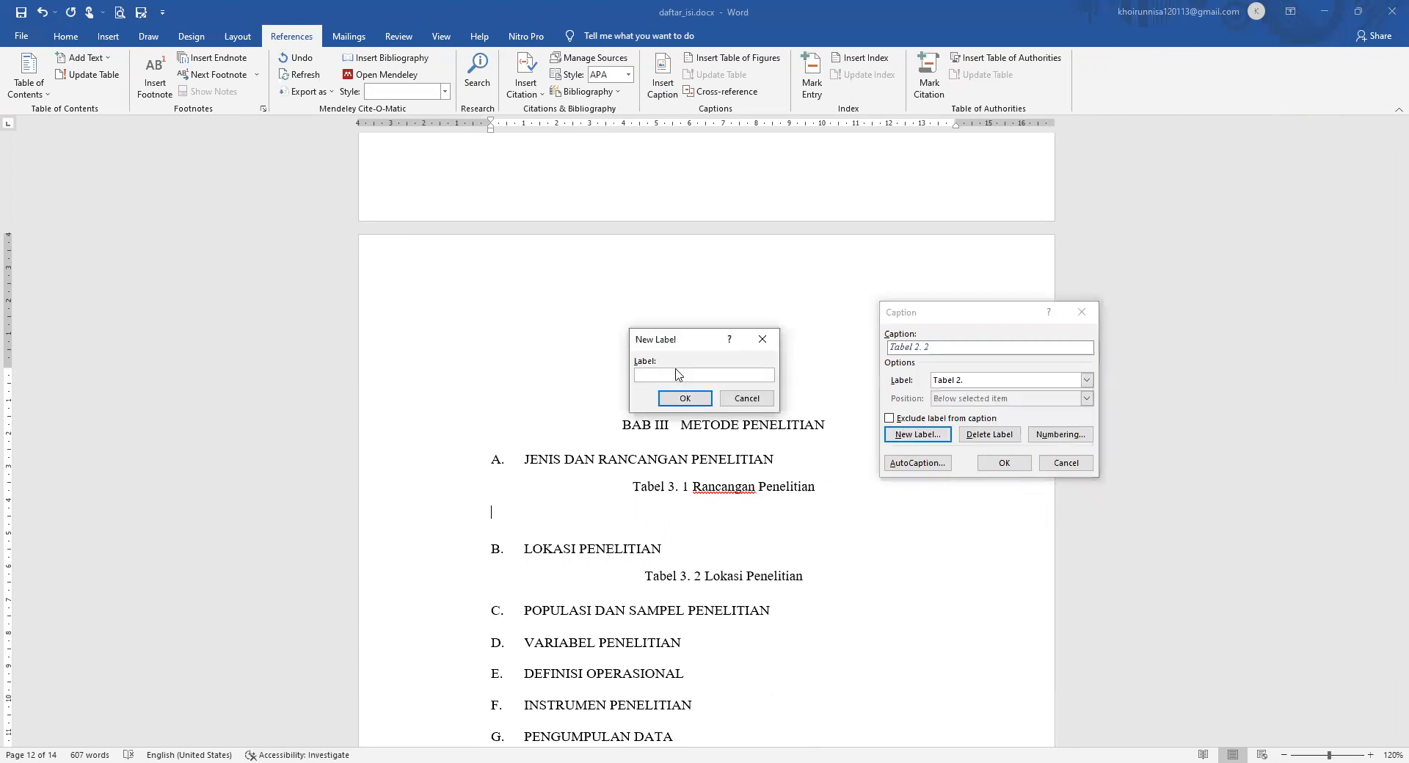
text(Gama)
text(ba)
text(r 3.)
click(685, 398)
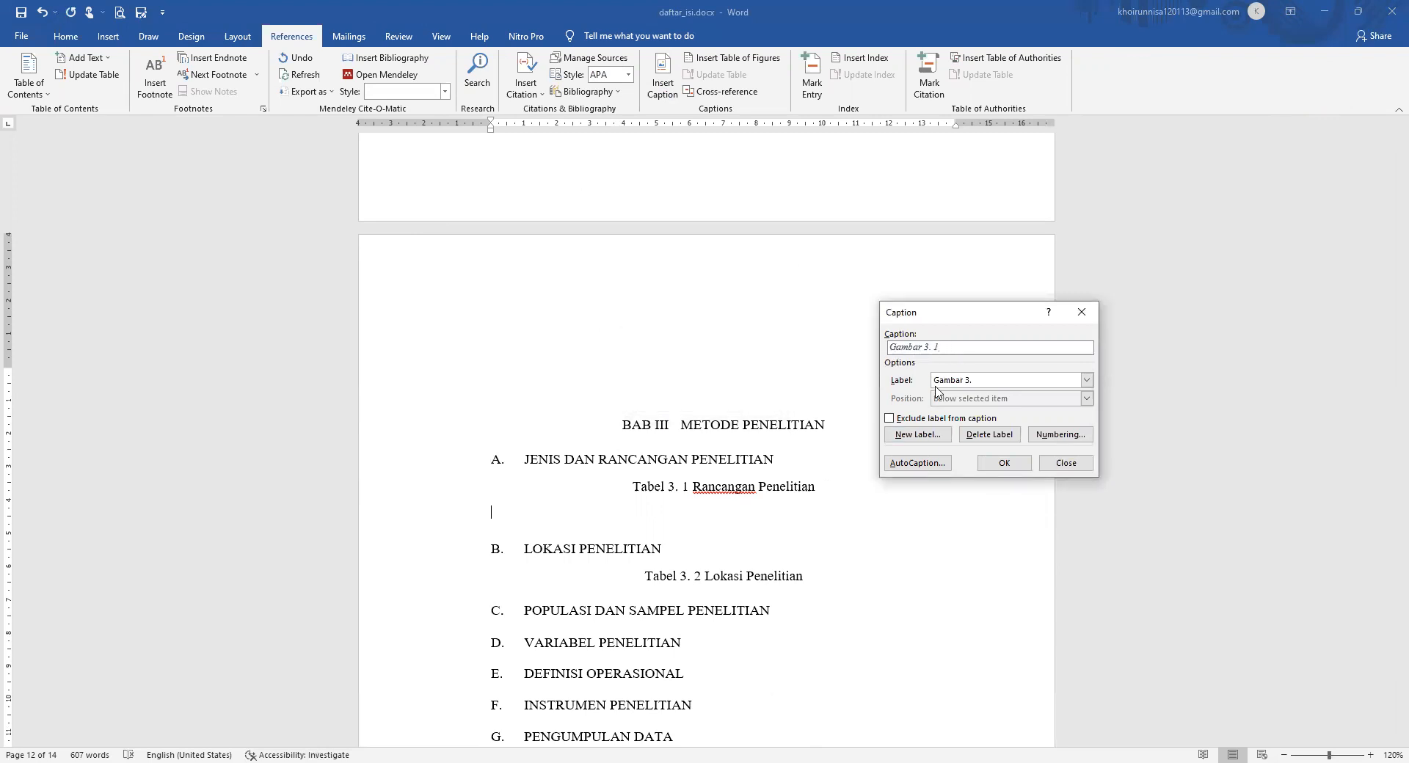
click(1002, 463)
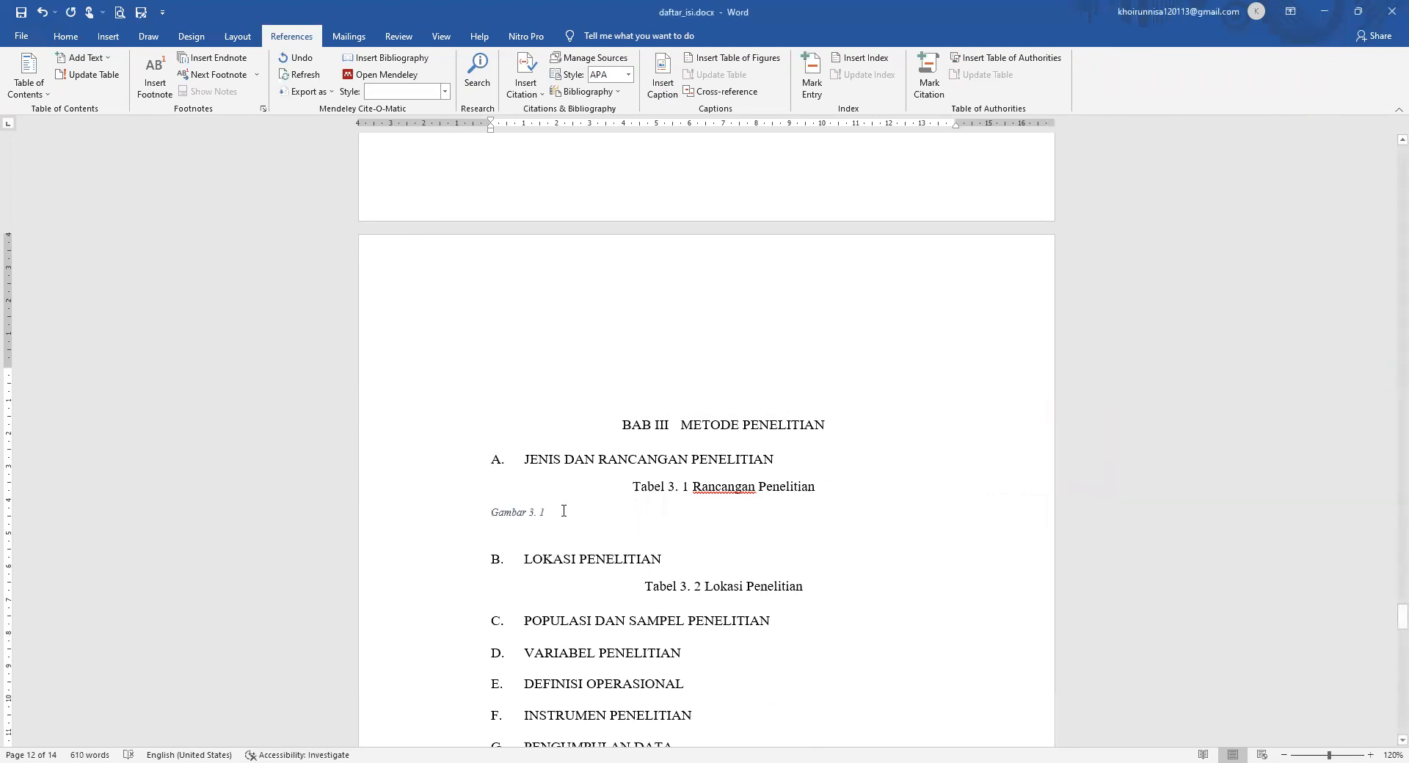
Format the Gambar 3. 1 caption as non-italic, 12 pt, black and centered.
drag(564, 512, 480, 511)
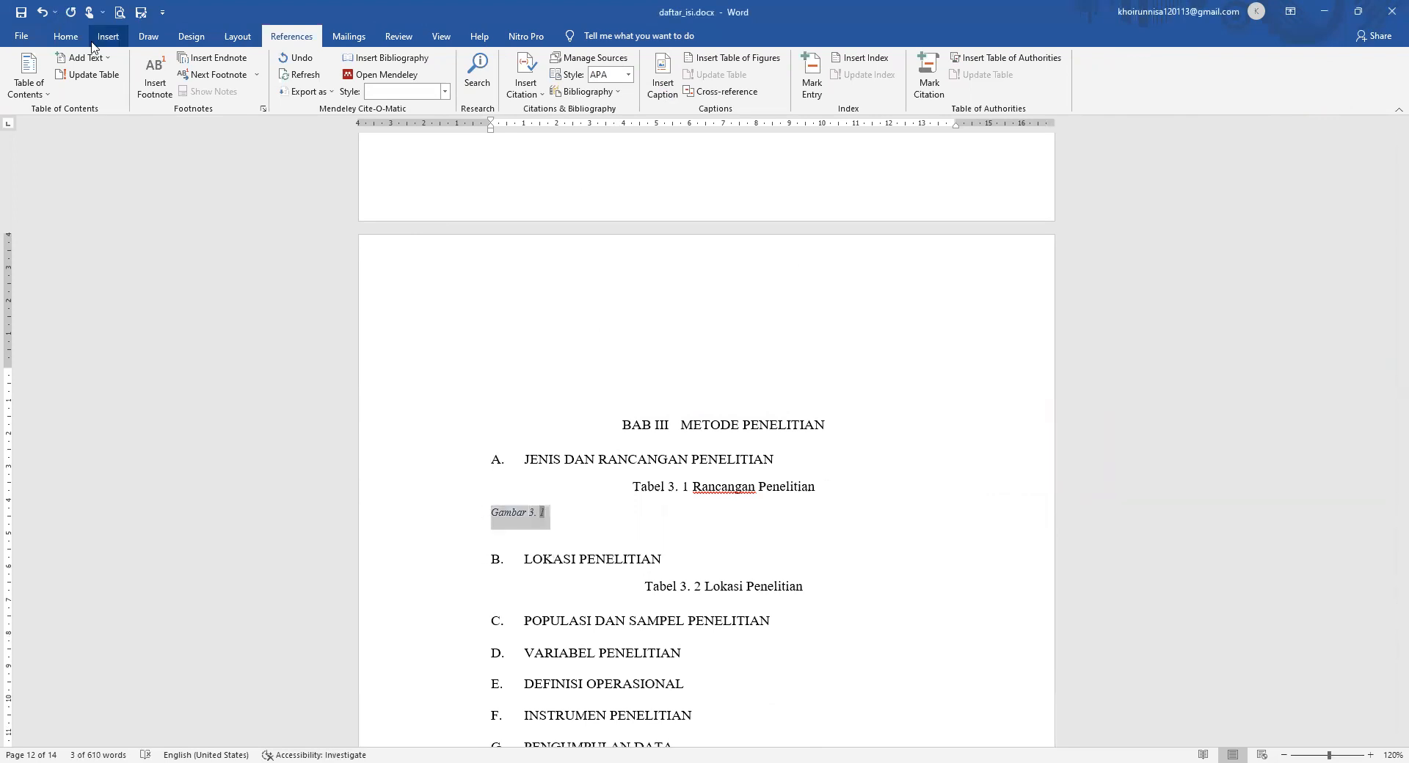
click(66, 36)
click(152, 86)
click(223, 64)
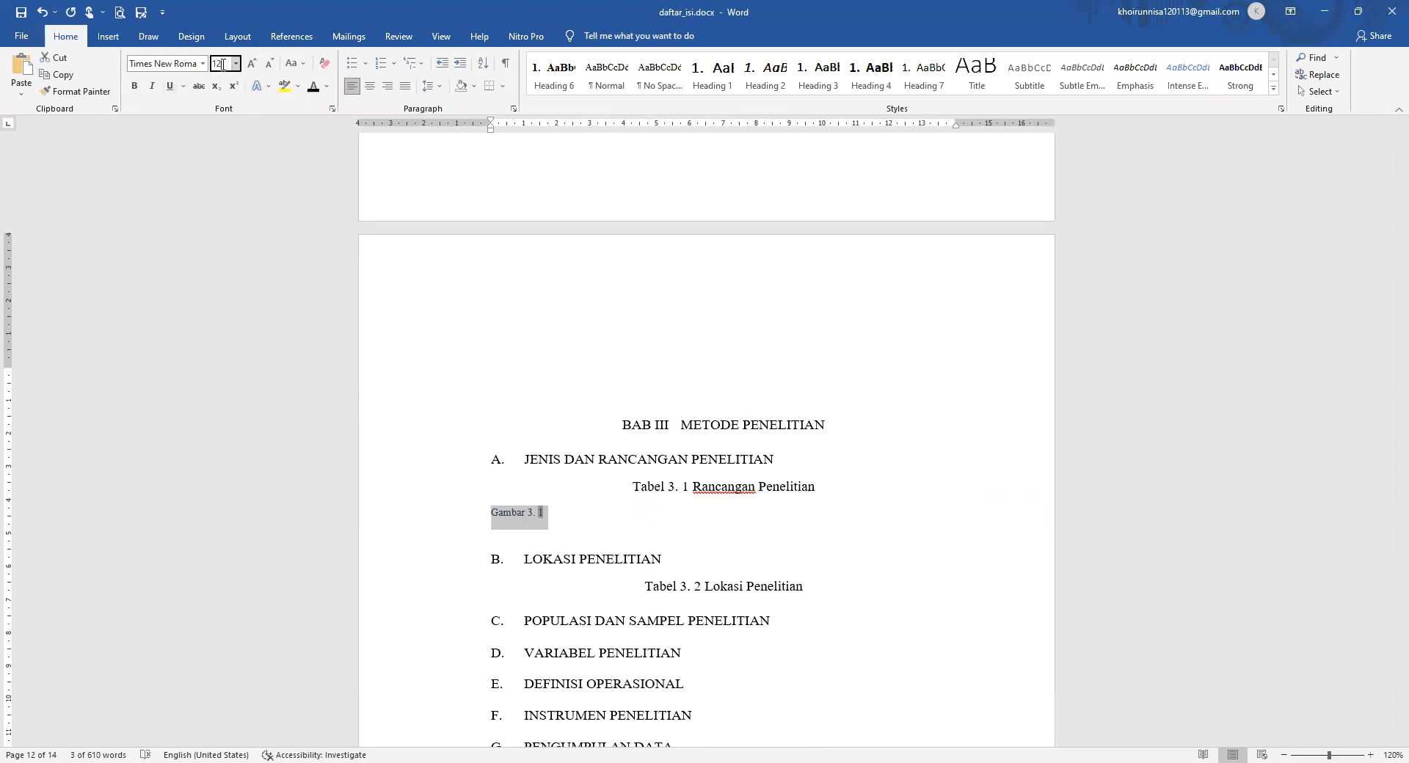
text(12)
key(Return)
click(312, 88)
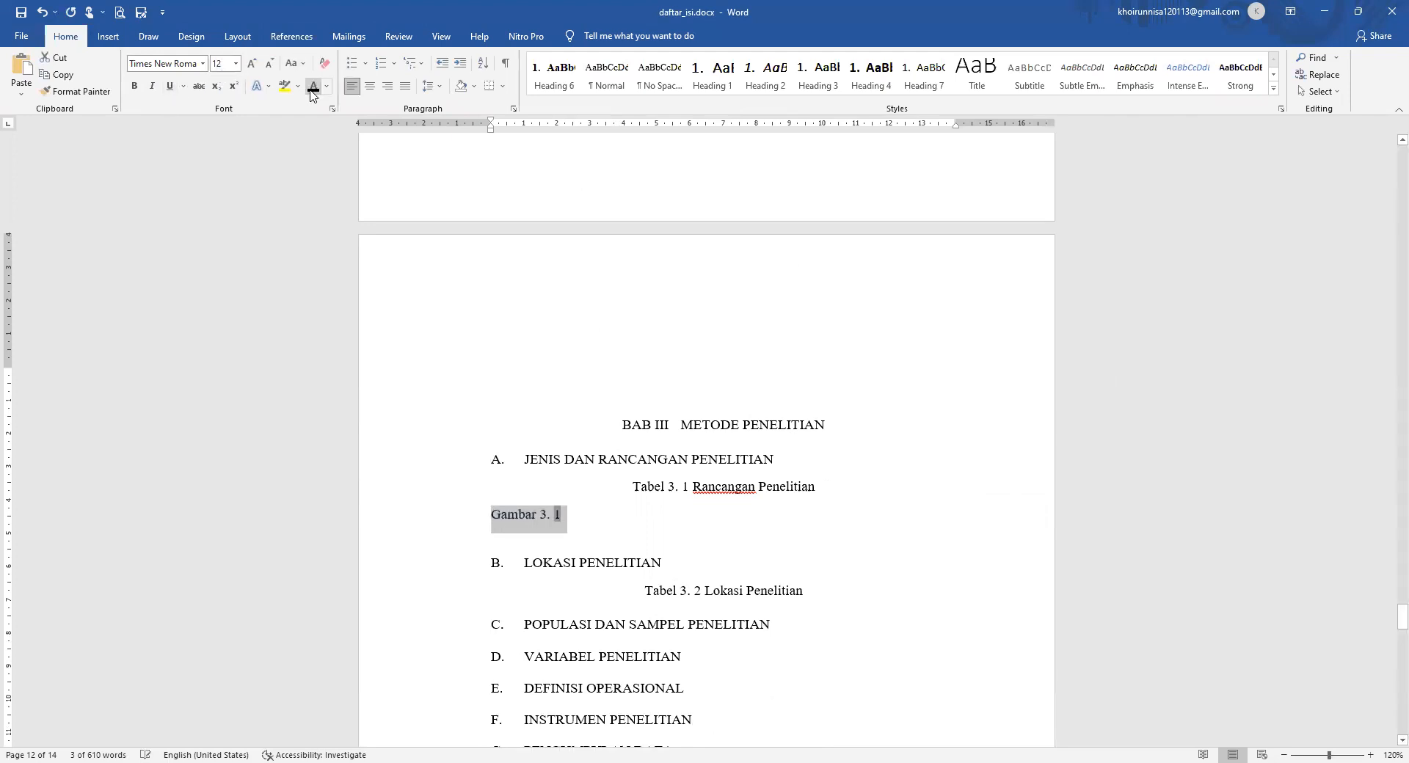
key(ctrl+e)
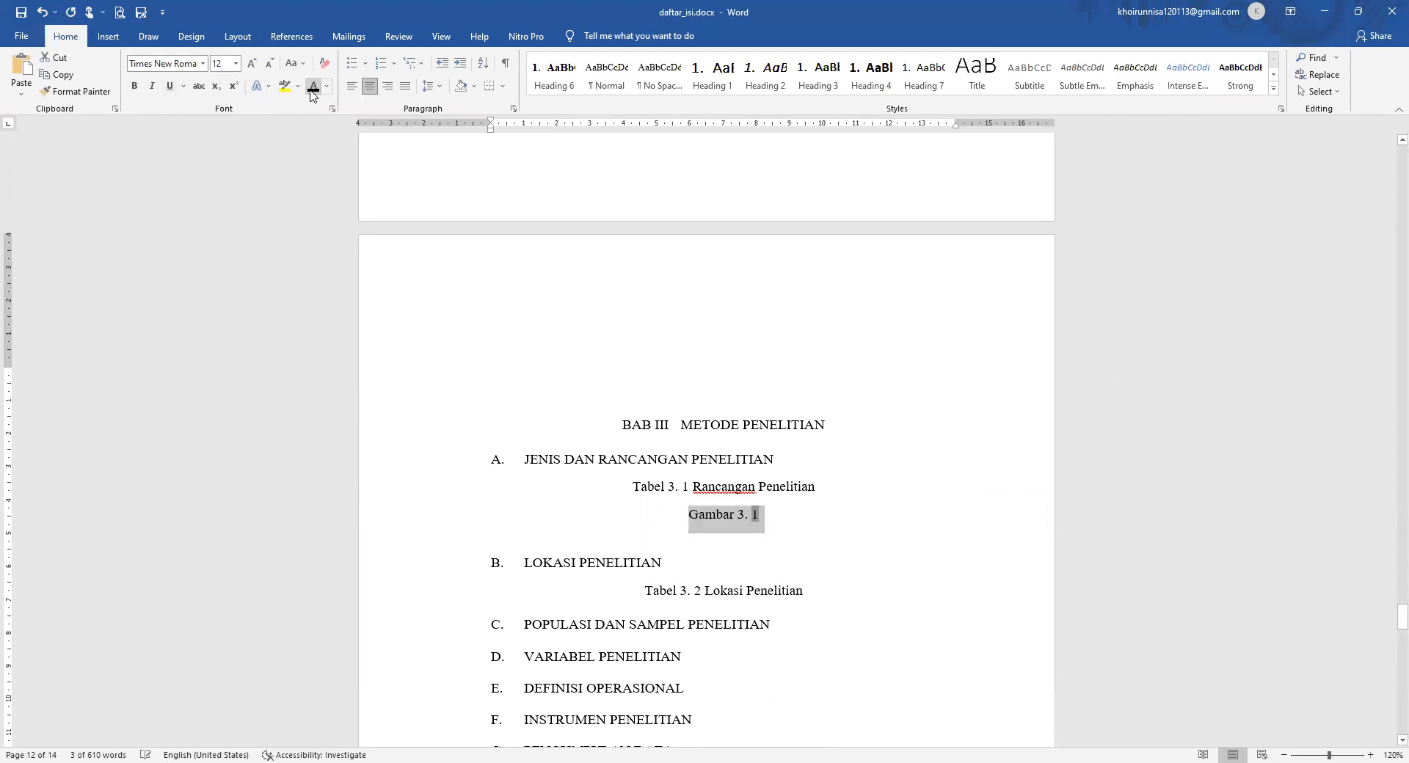
Complete the Gambar 3. 1 caption with the title "Rancangan penelitian" and save the document.
click(765, 516)
text(Rancan)
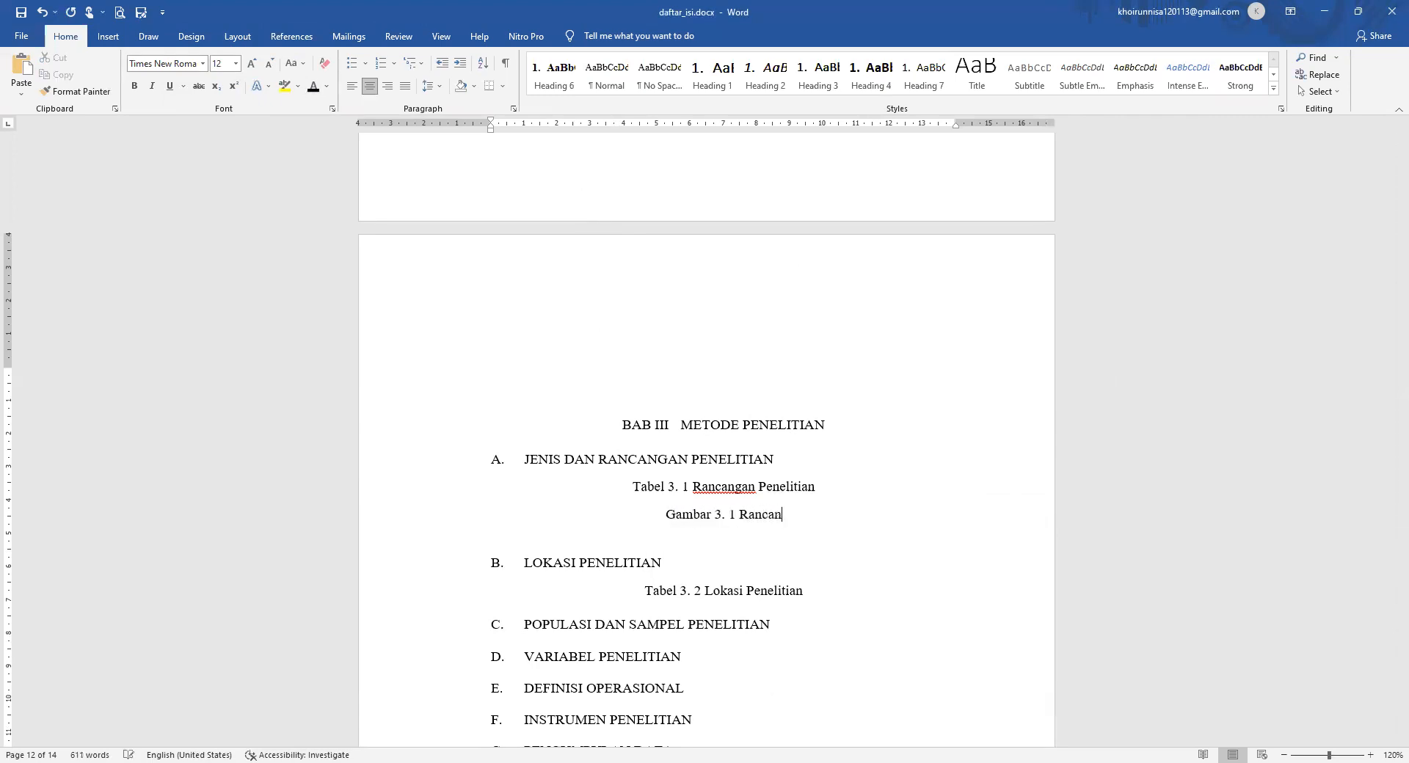
text(gan penelitian)
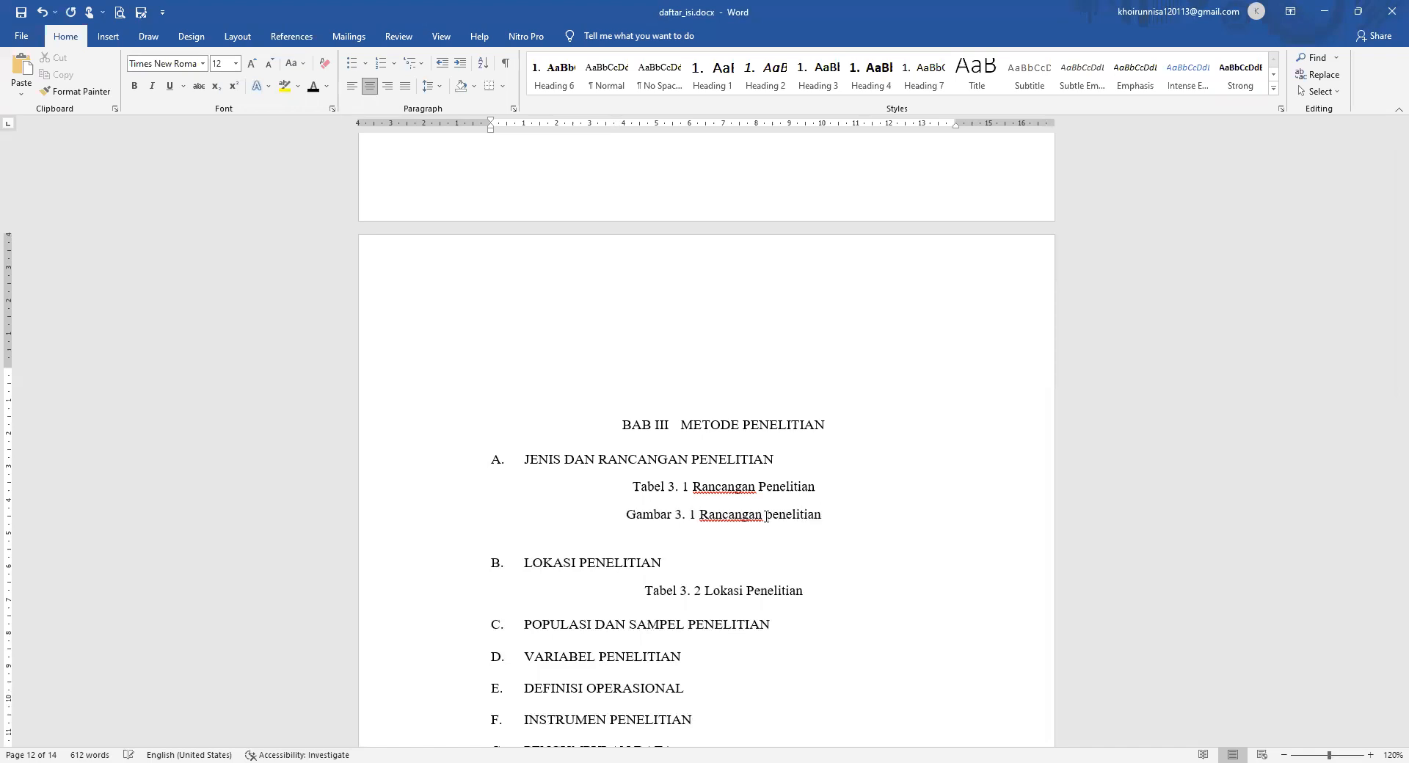
key(ctrl+s)
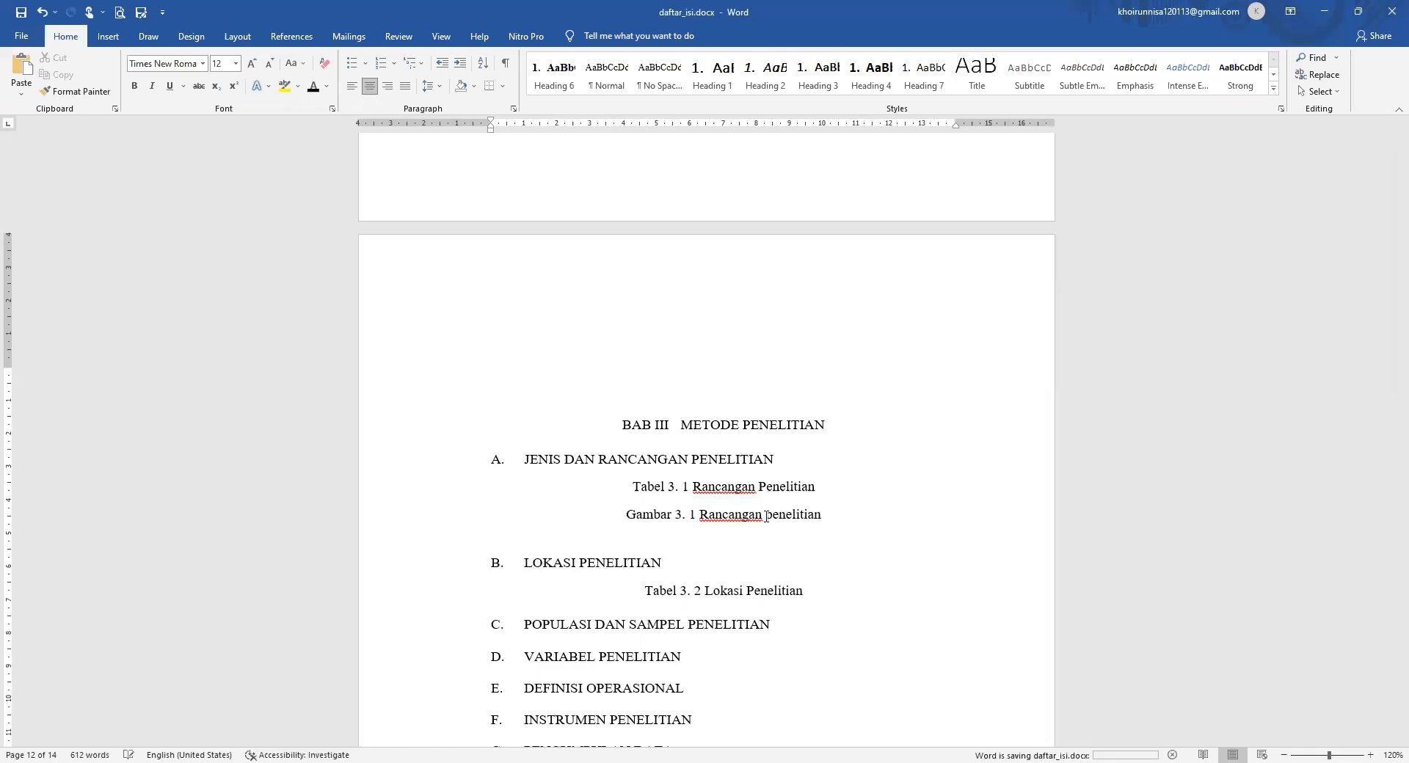
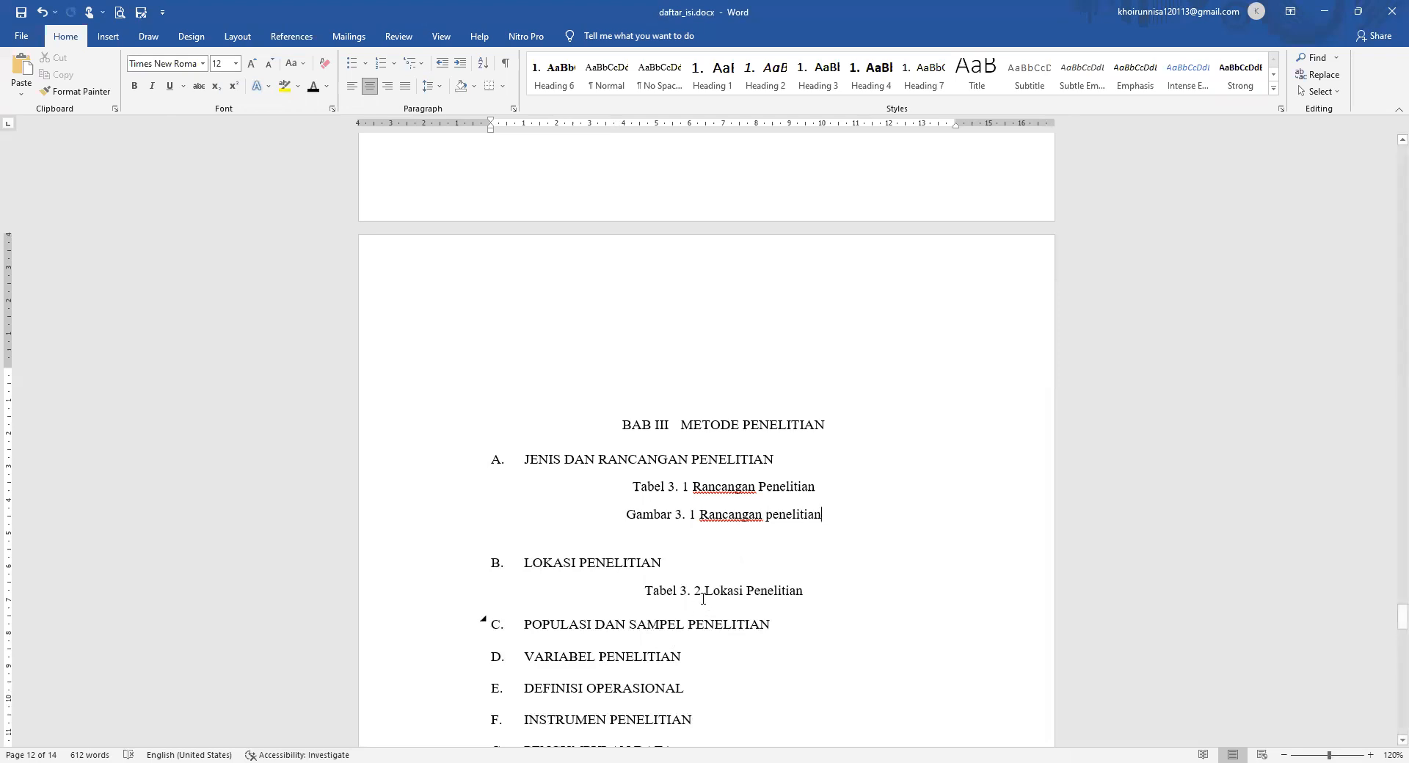
Delete the outdated table entries under the DAFTAR TABEL heading.
scroll(728, 566, up, 15)
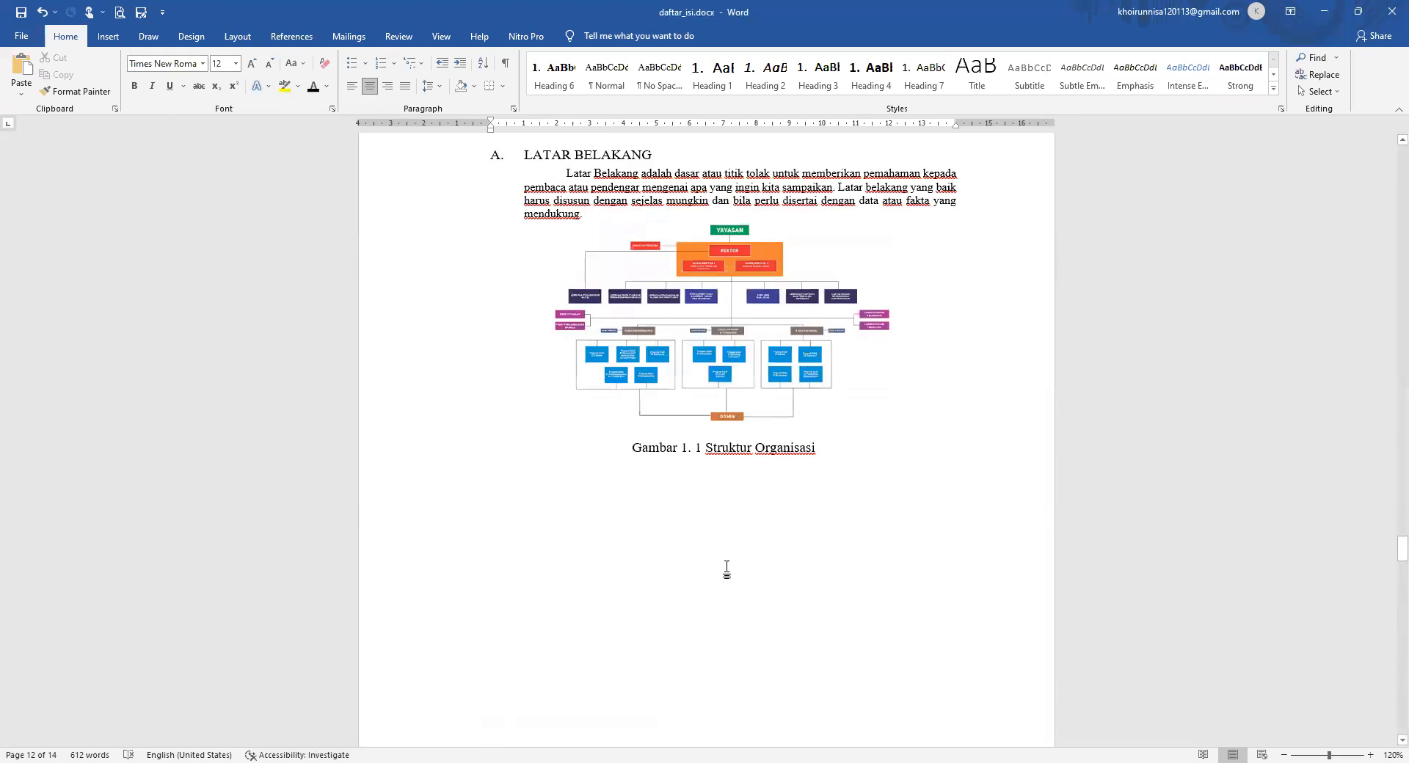
scroll(727, 566, up, 15)
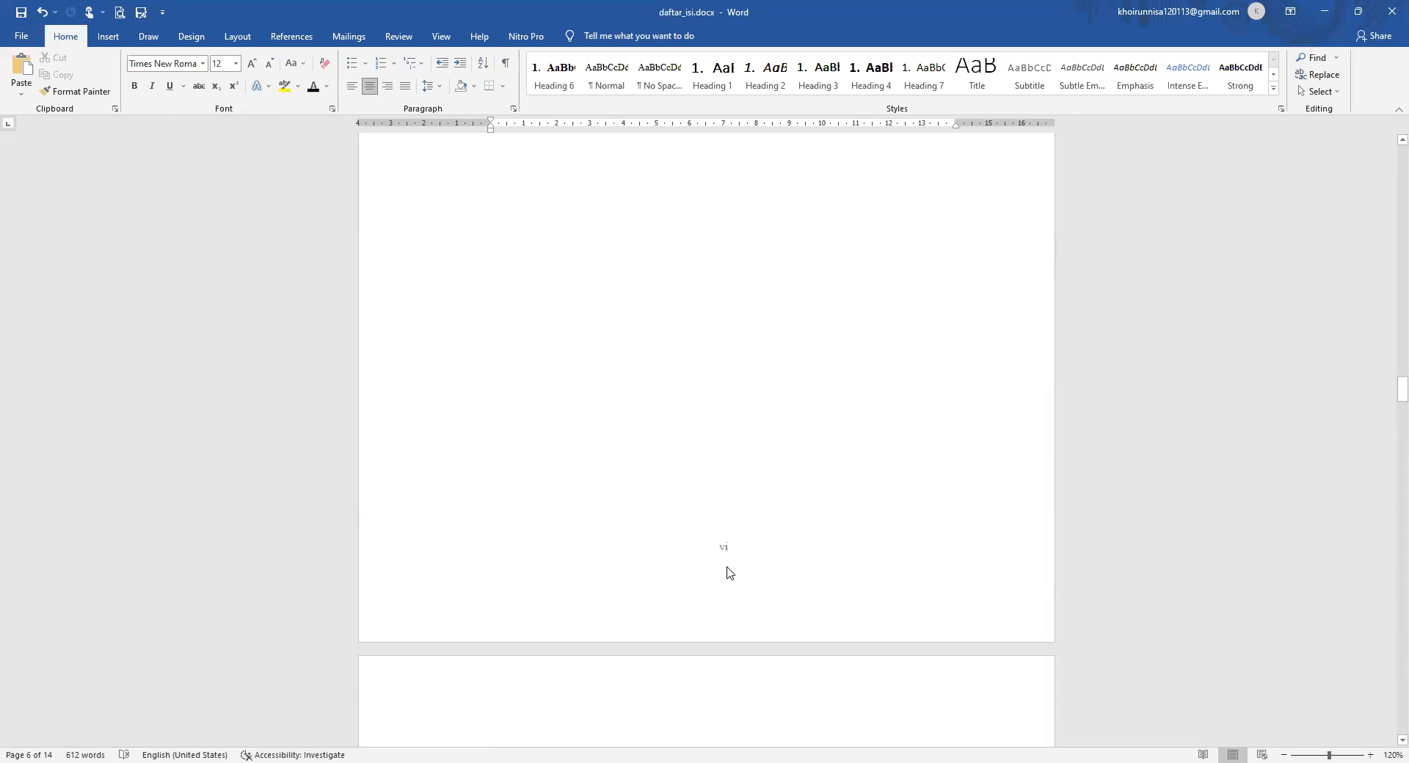
scroll(728, 566, up, 10)
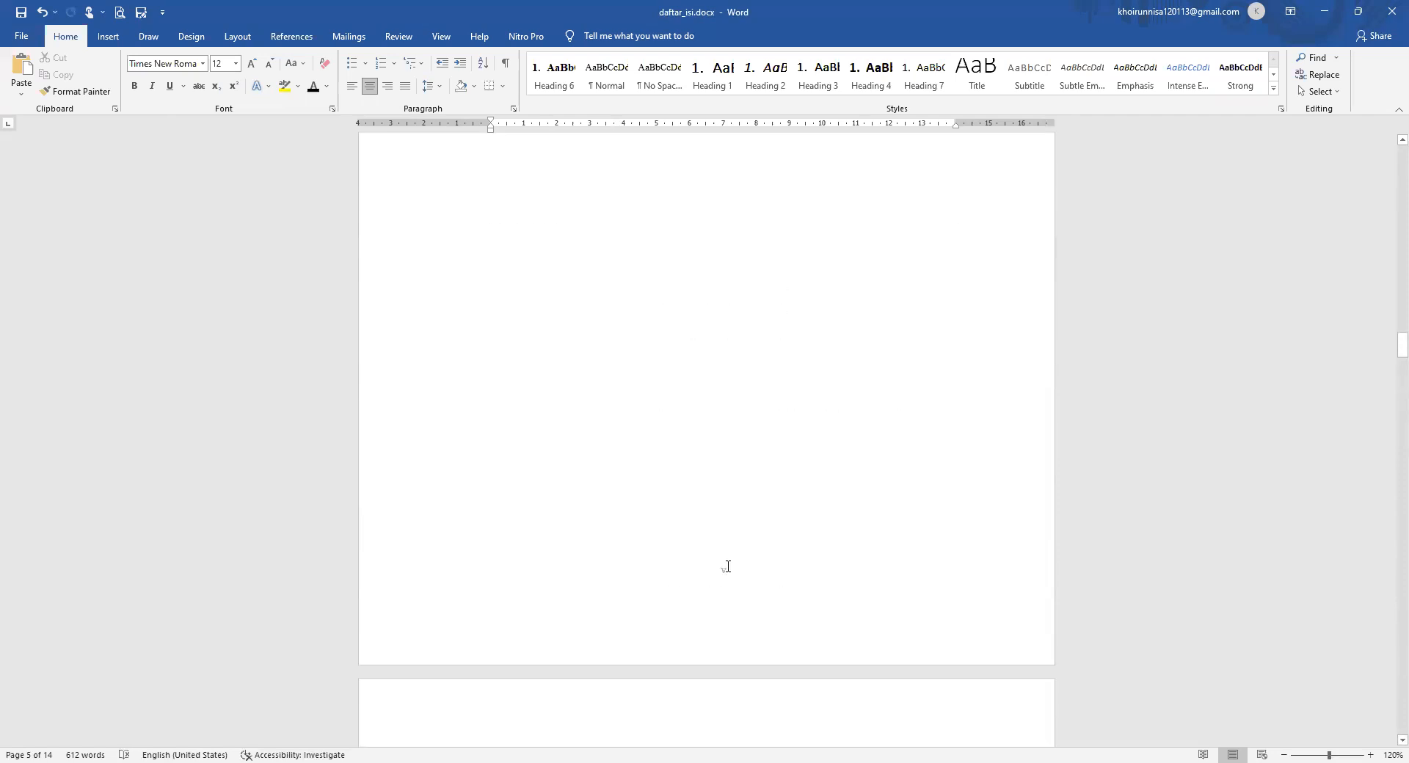
scroll(727, 566, up, 3)
click(975, 504)
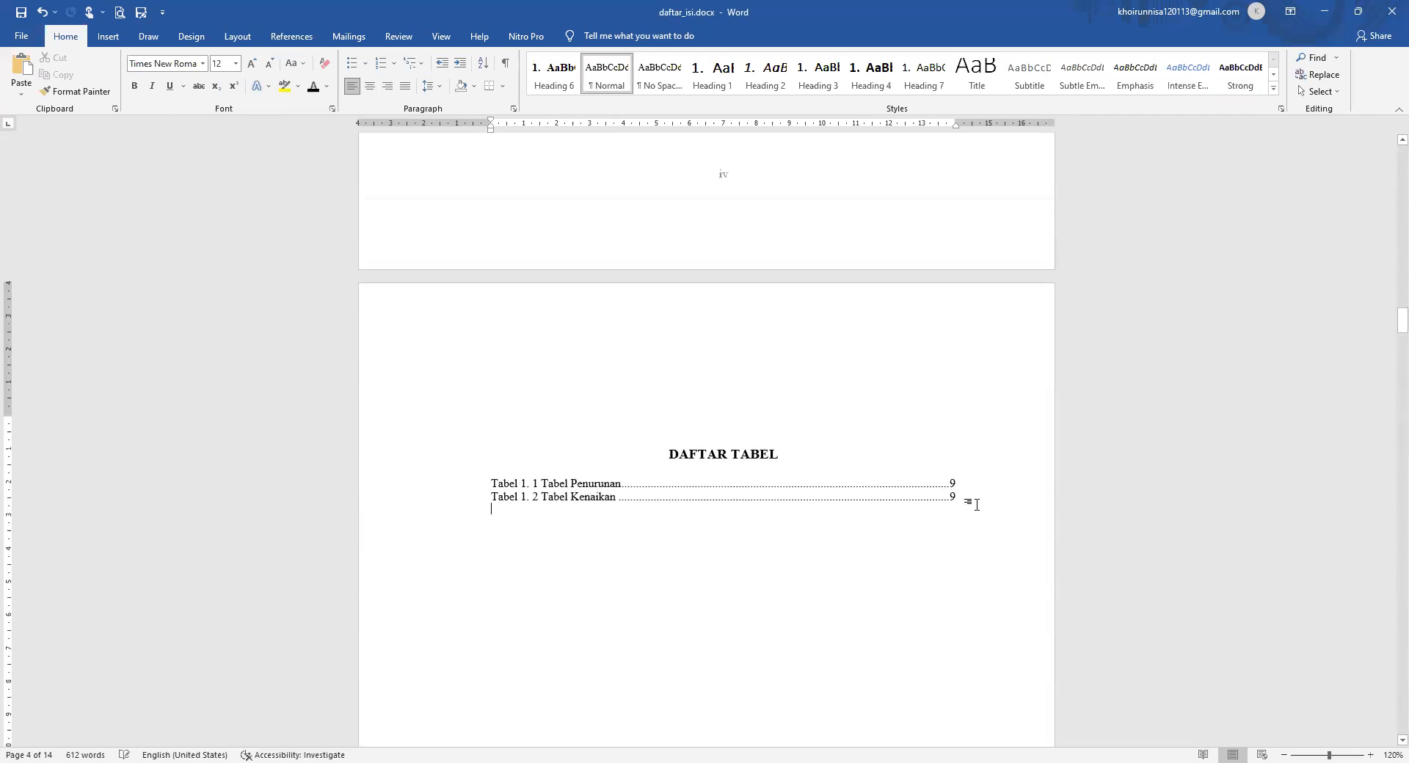
click(964, 498)
drag(961, 498, 600, 482)
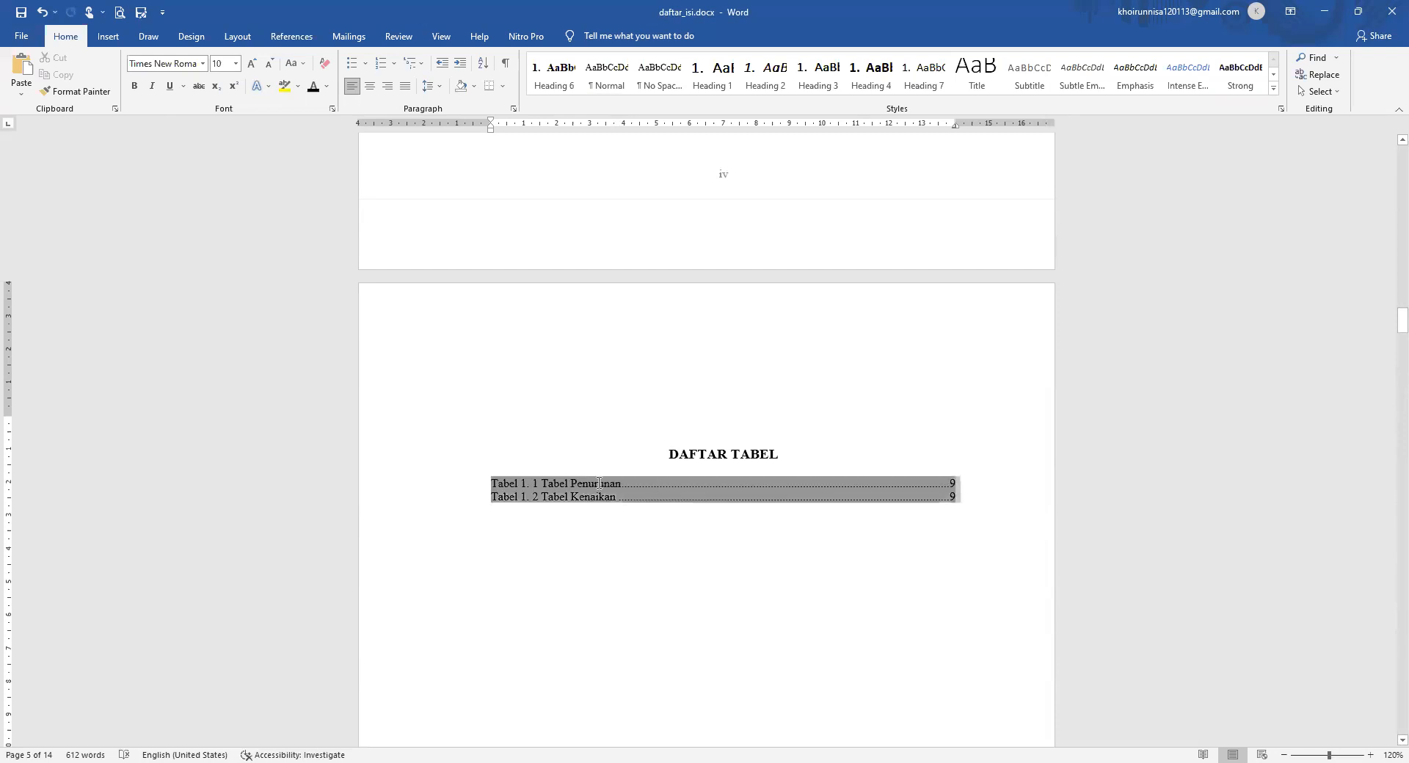
key(BackSpace)
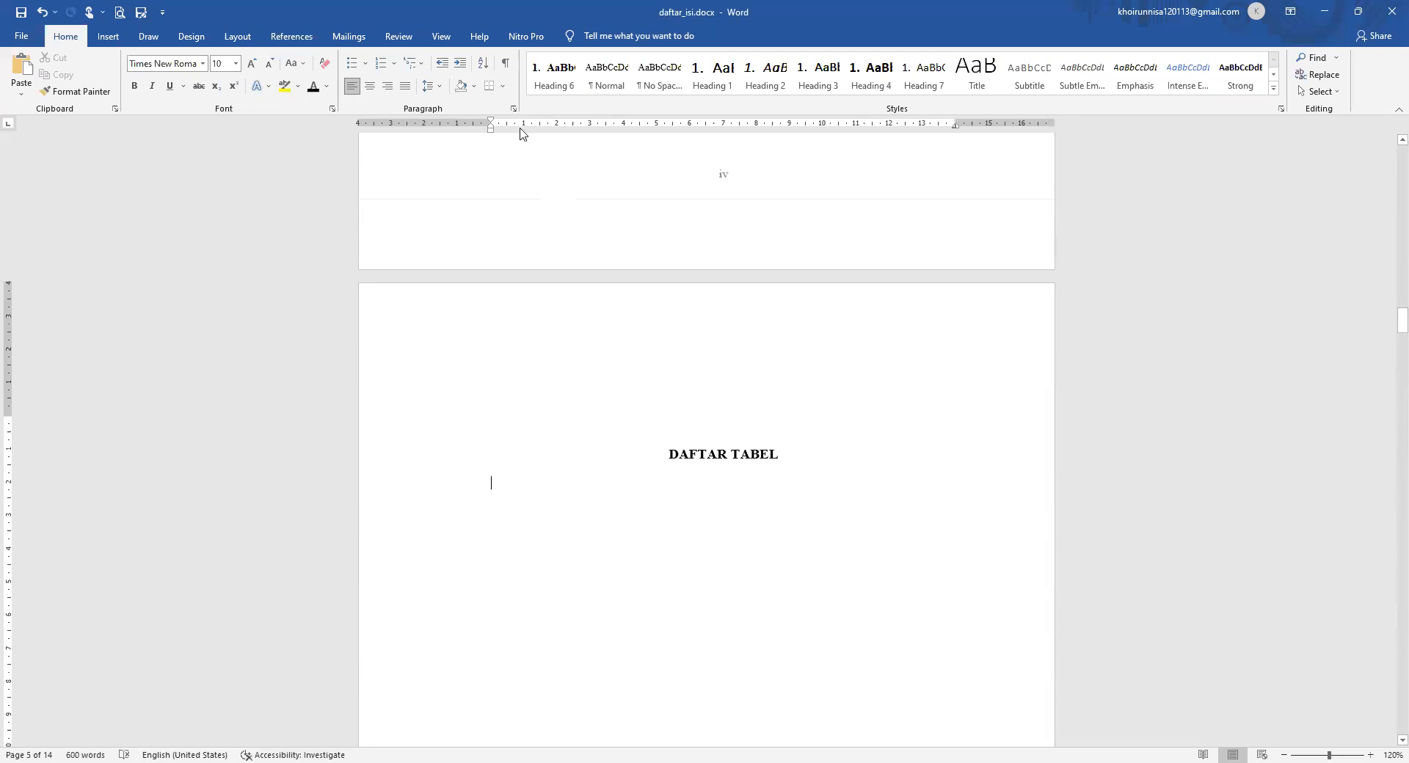
Insert a table of figures with the caption label "Tabel 1." under the DAFTAR TABEL heading.
click(290, 34)
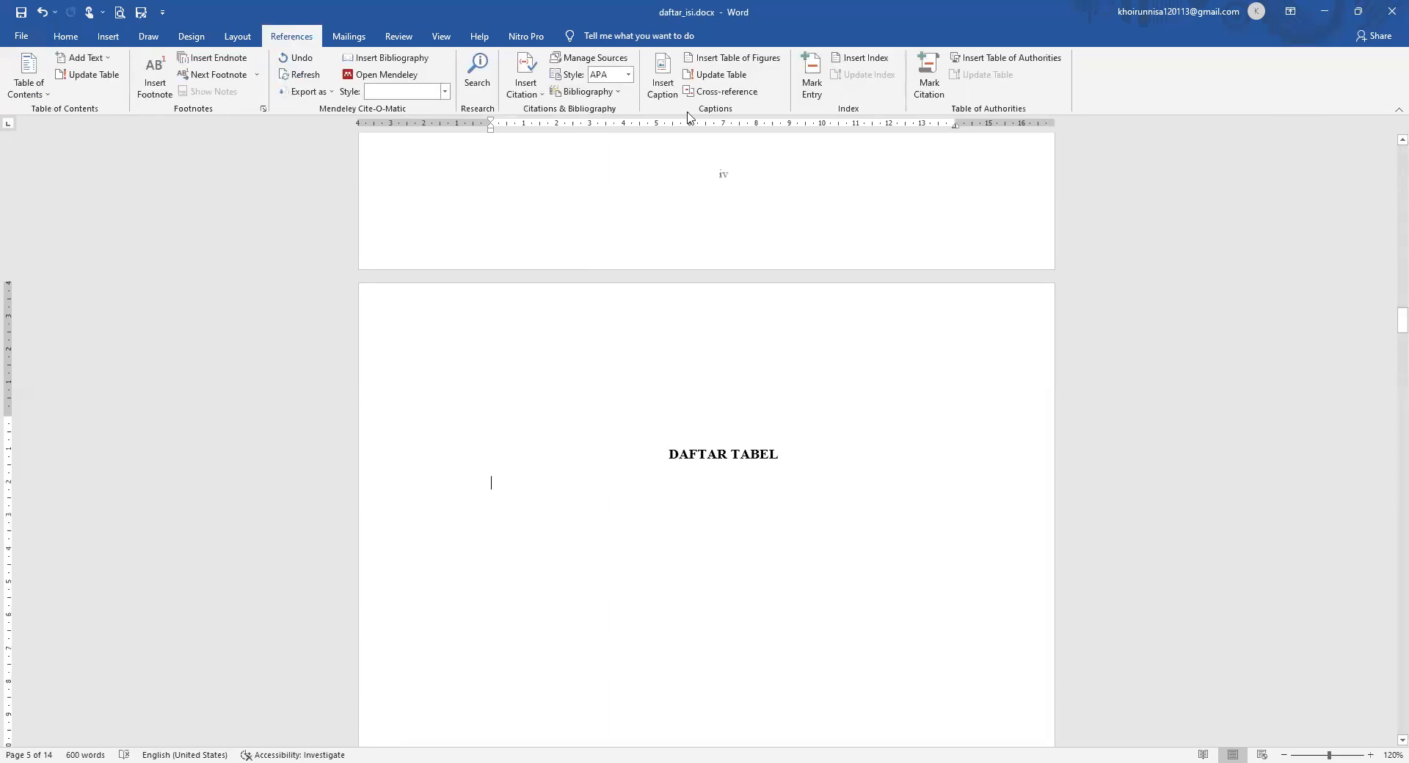
click(736, 63)
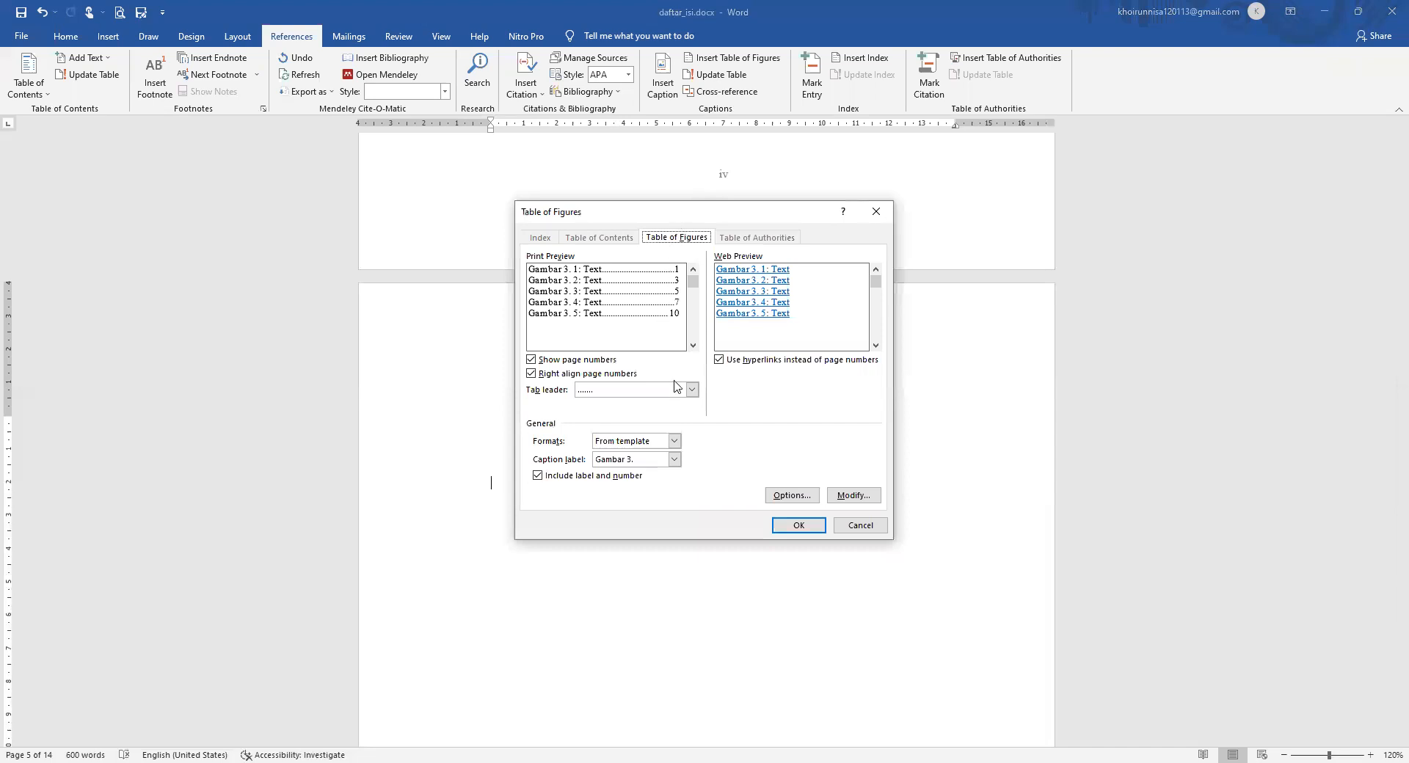
click(672, 460)
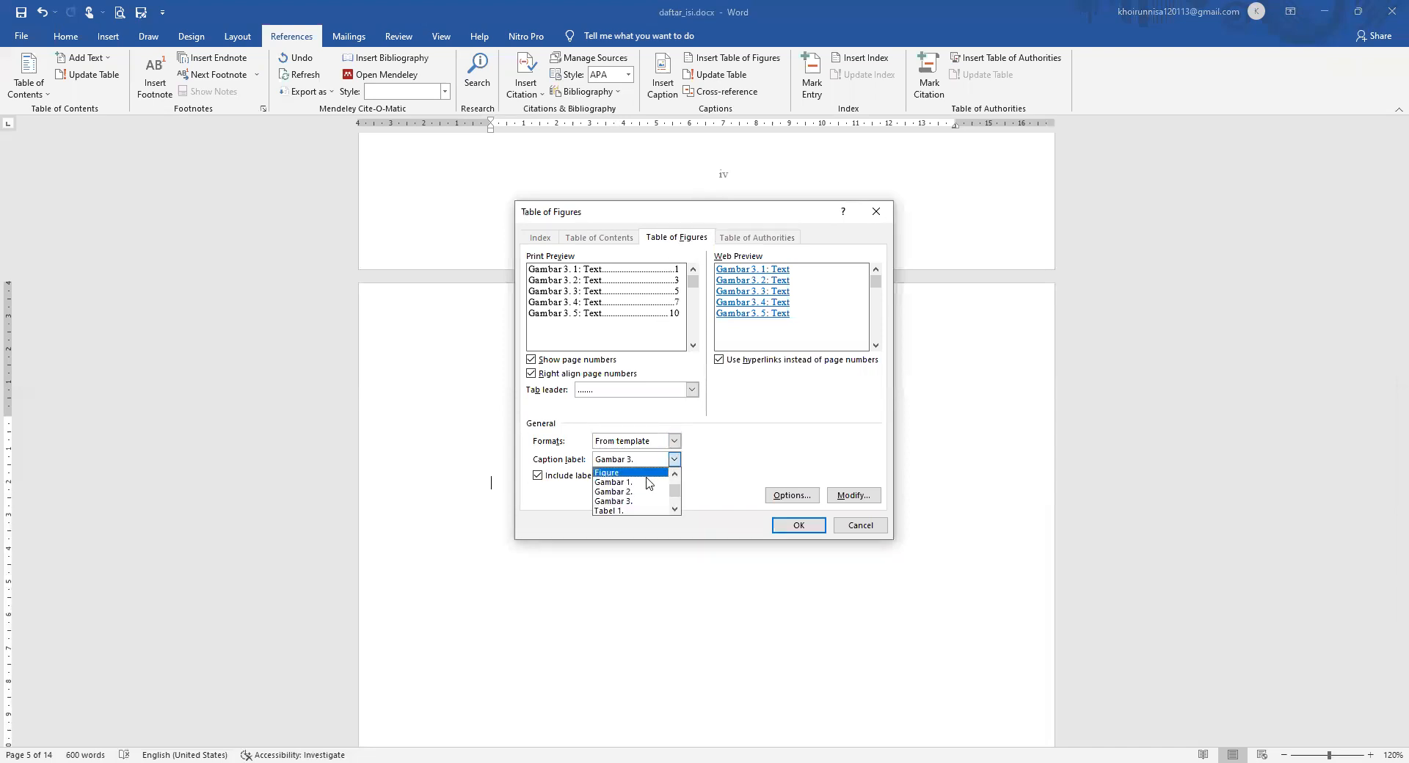
click(628, 511)
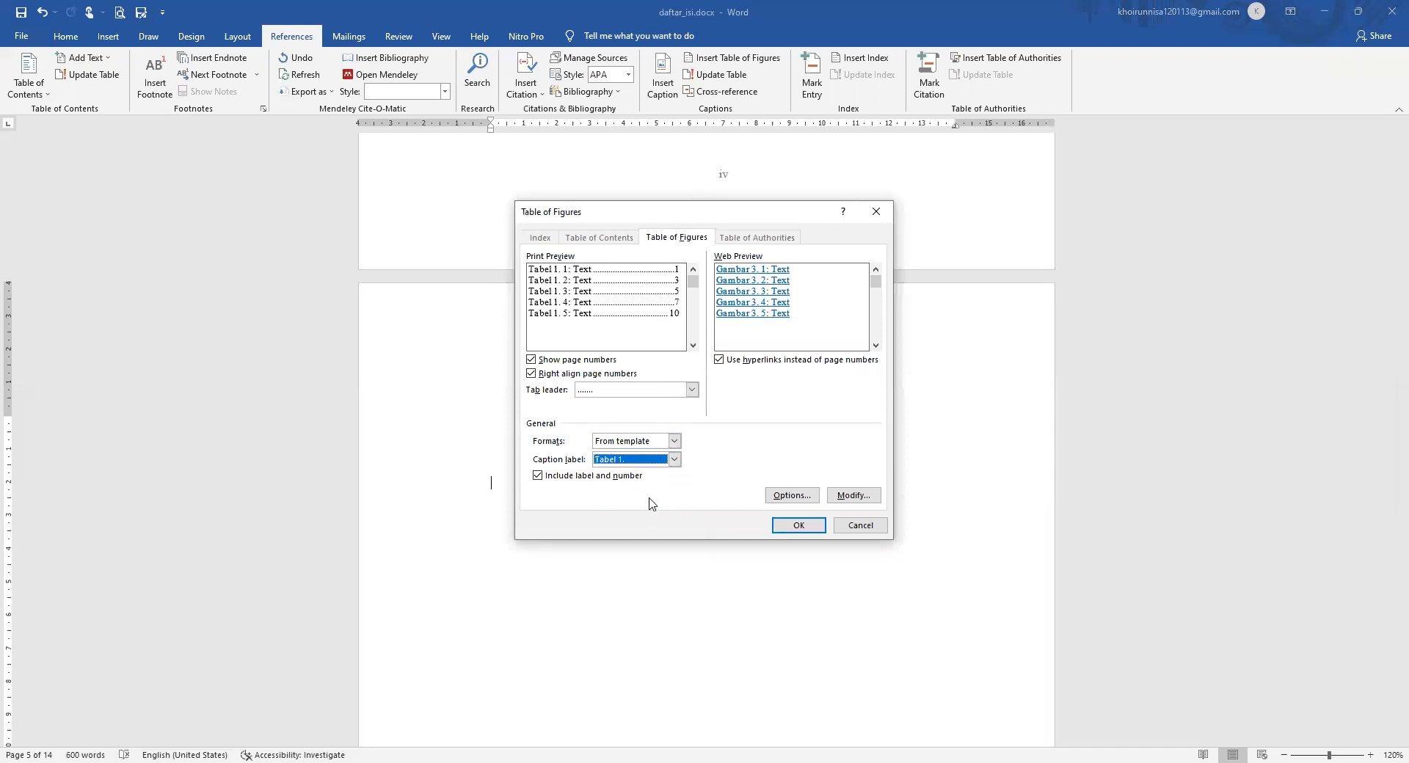
click(799, 529)
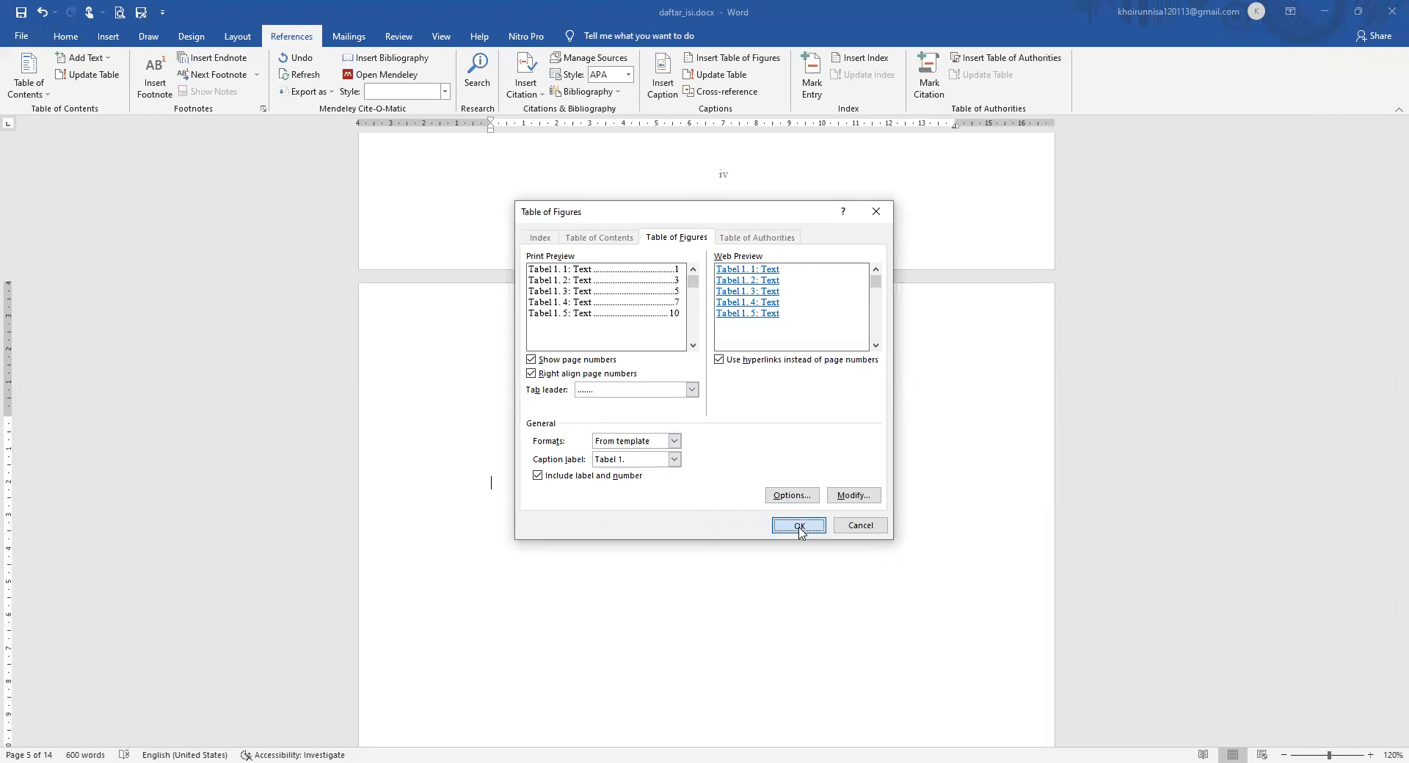
click(680, 430)
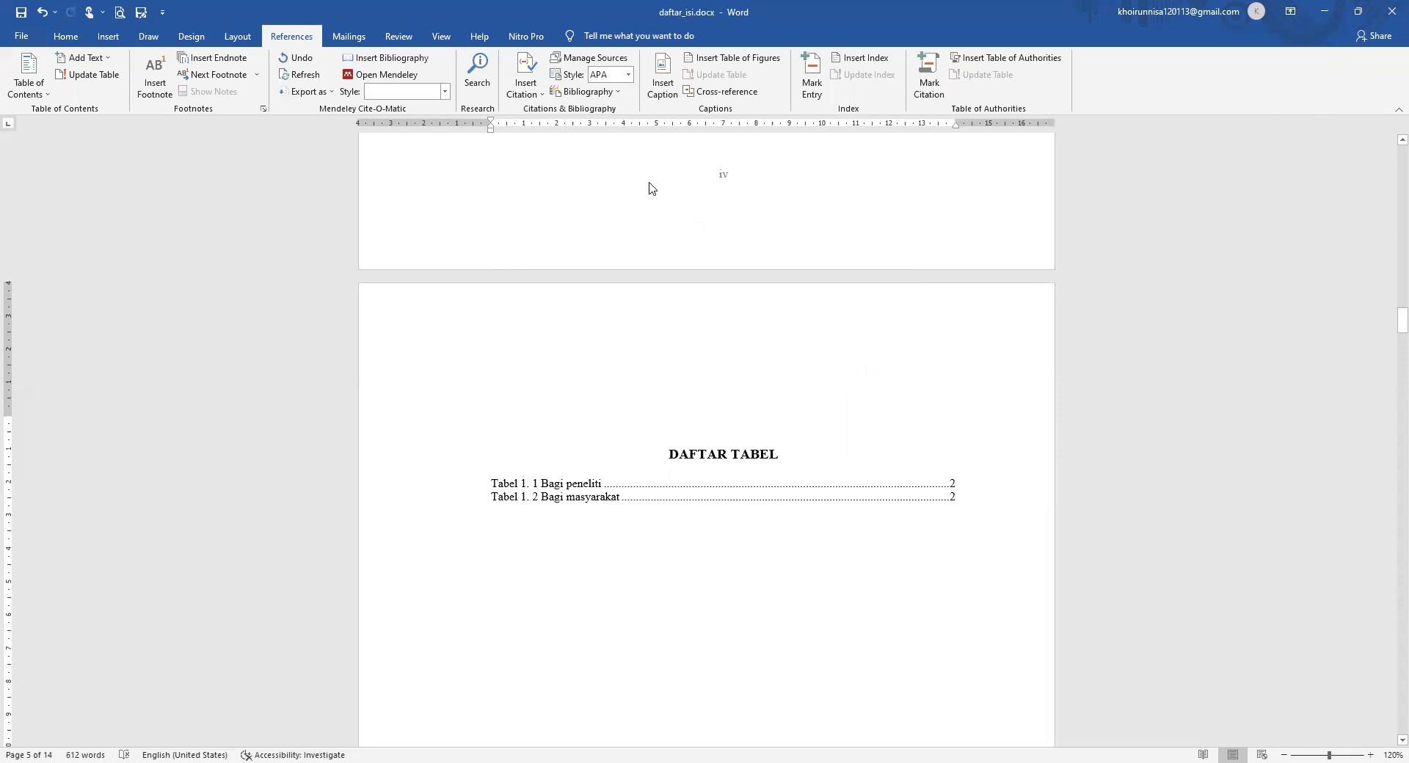
Insert a second table of figures with the caption label "Tabel 2." below the Tabel 1. entries.
click(709, 58)
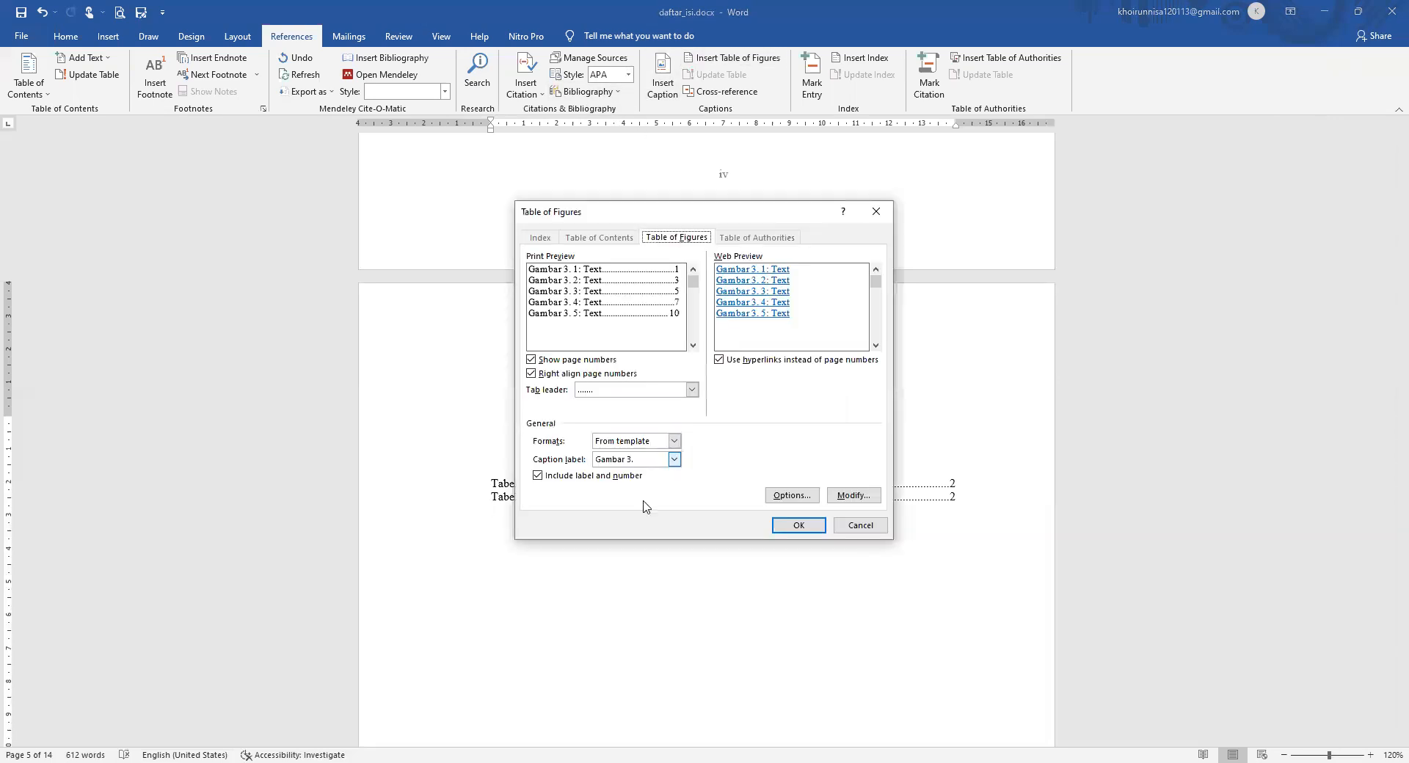
click(673, 460)
scroll(664, 506, down, 2)
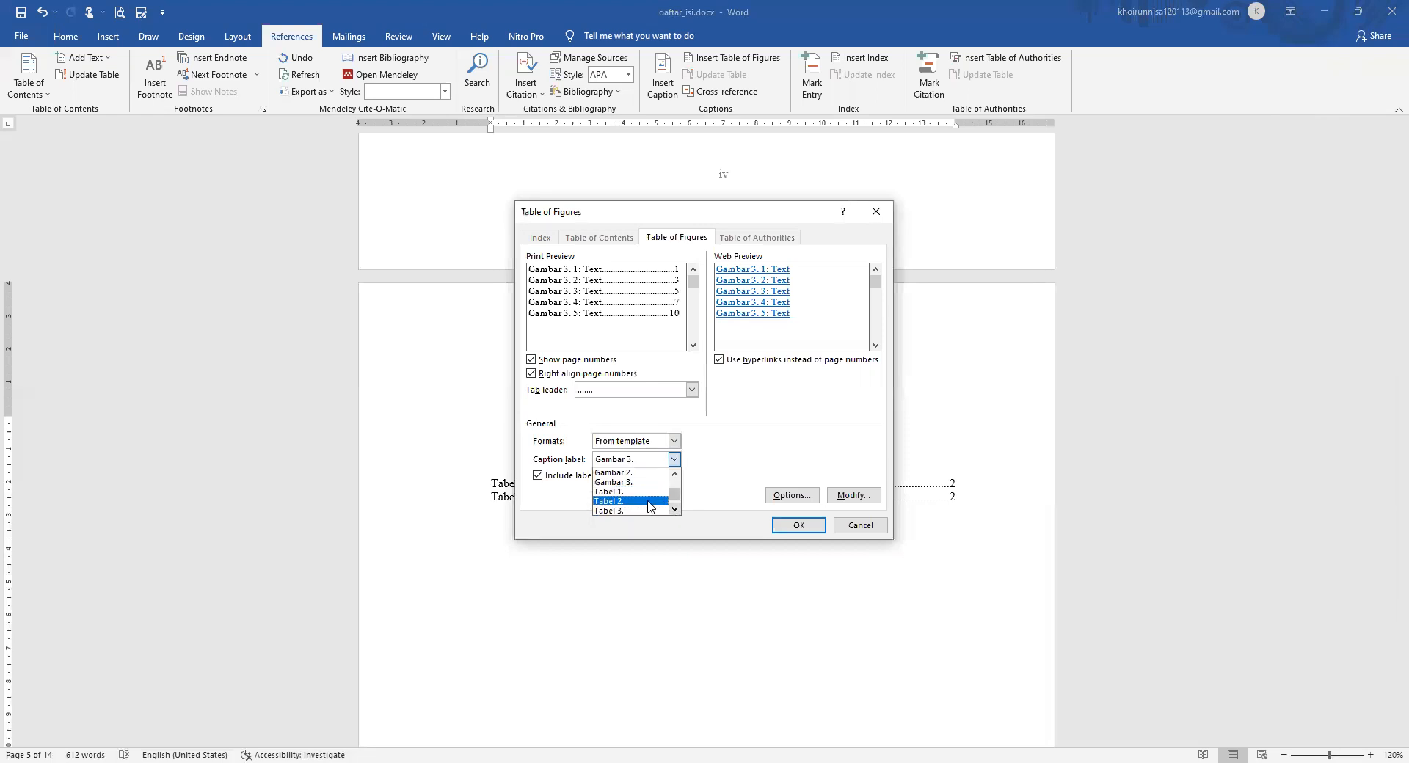
click(648, 502)
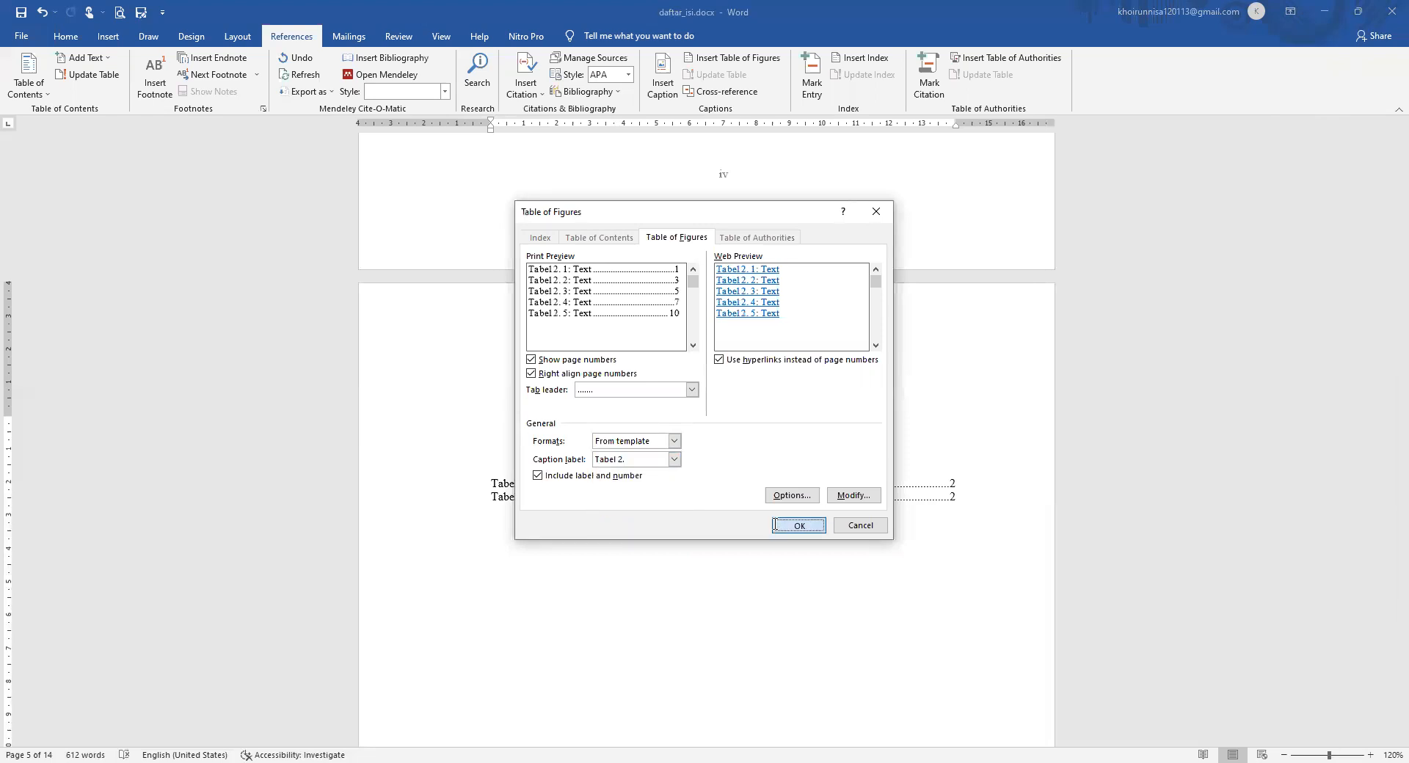
key(Return)
Insert a third table of figures with the caption label "Tabel 3." below the Tabel 2. entry.
click(737, 58)
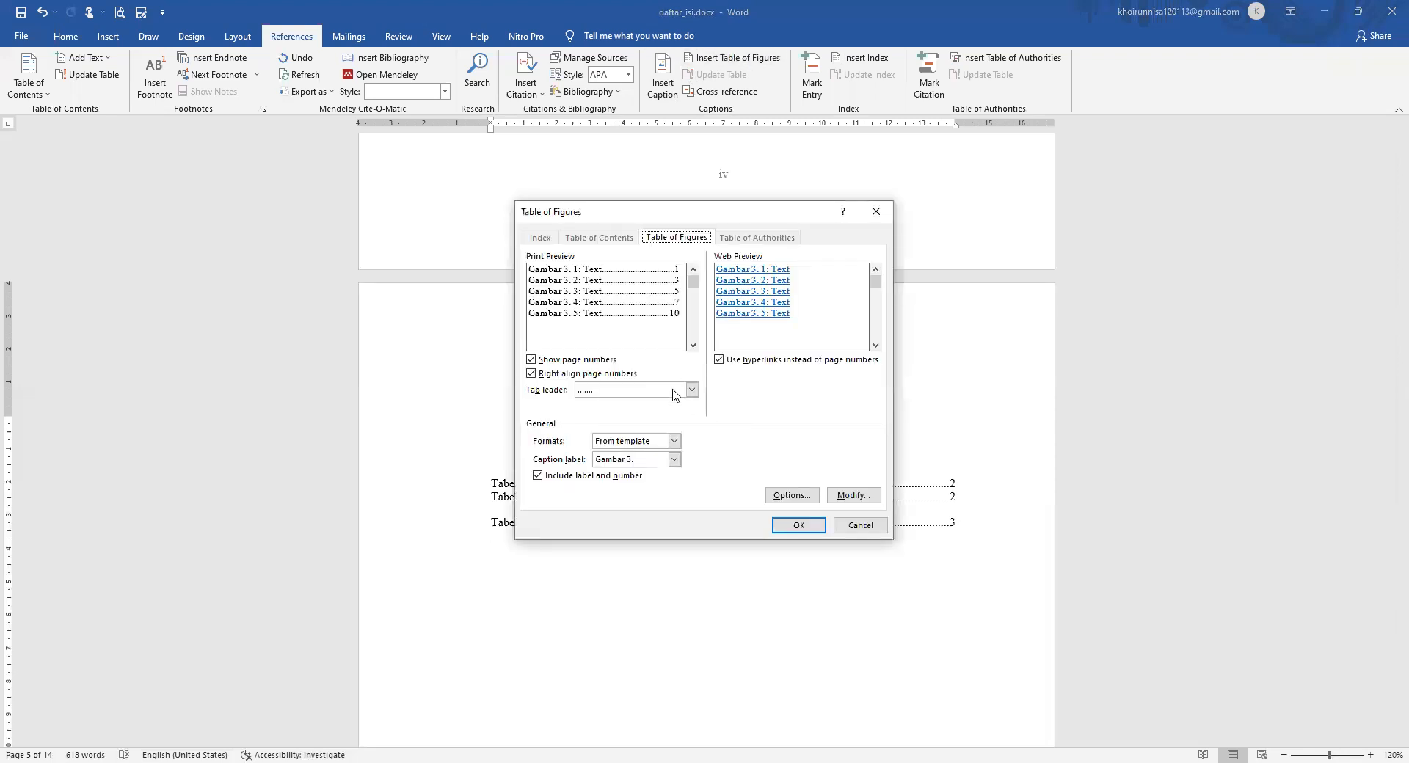
click(674, 460)
click(675, 510)
click(674, 510)
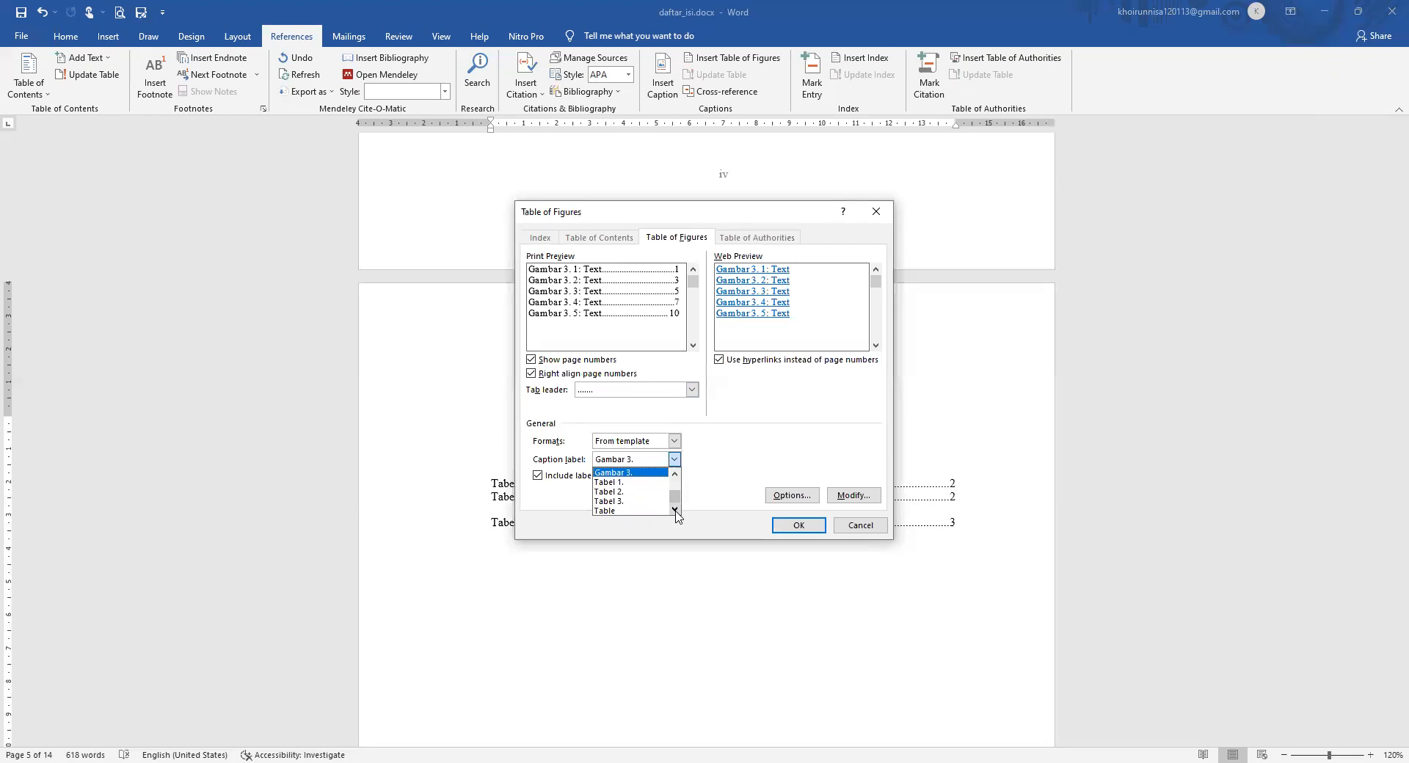
click(636, 503)
click(798, 525)
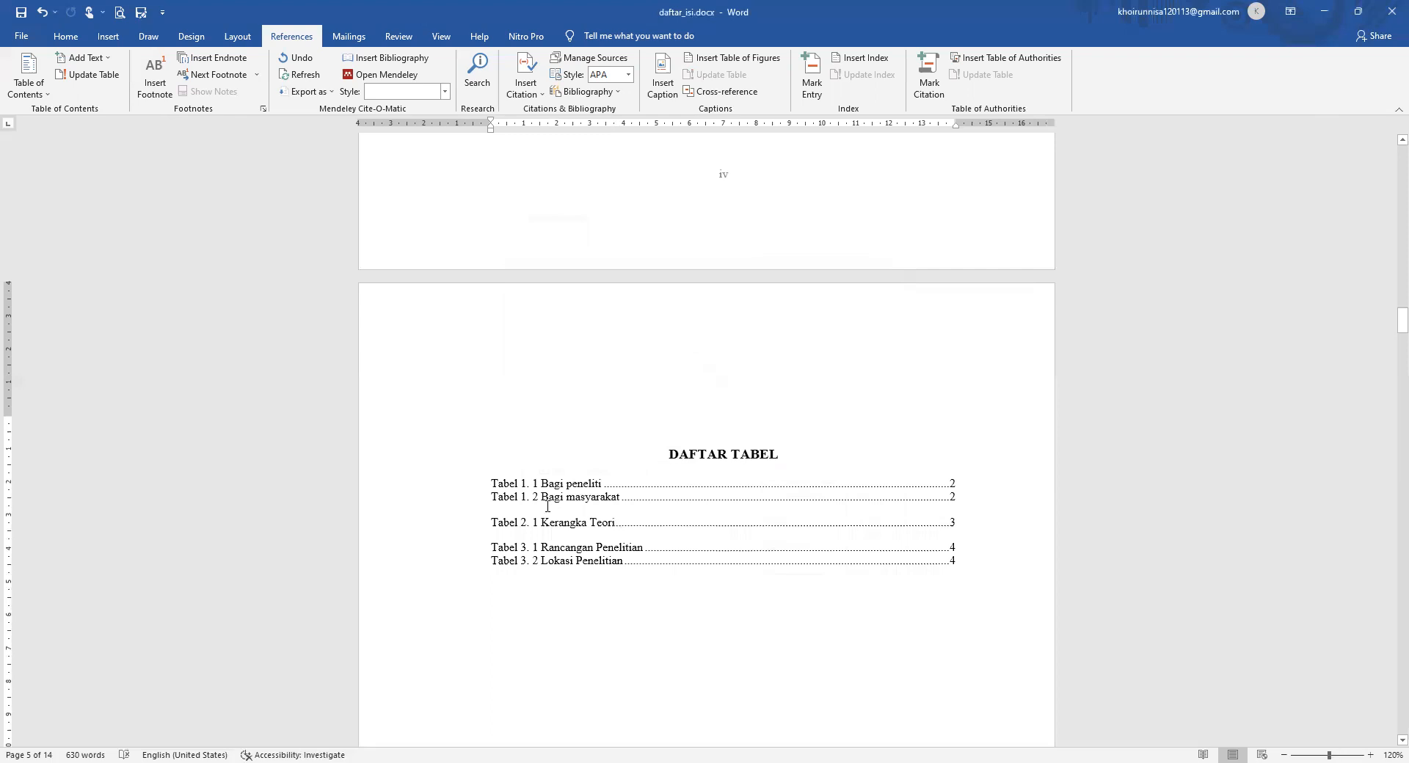
Set the paragraph spacing before and after to 0 pt for all entries under the DAFTAR TABEL heading.
click(734, 525)
click(537, 503)
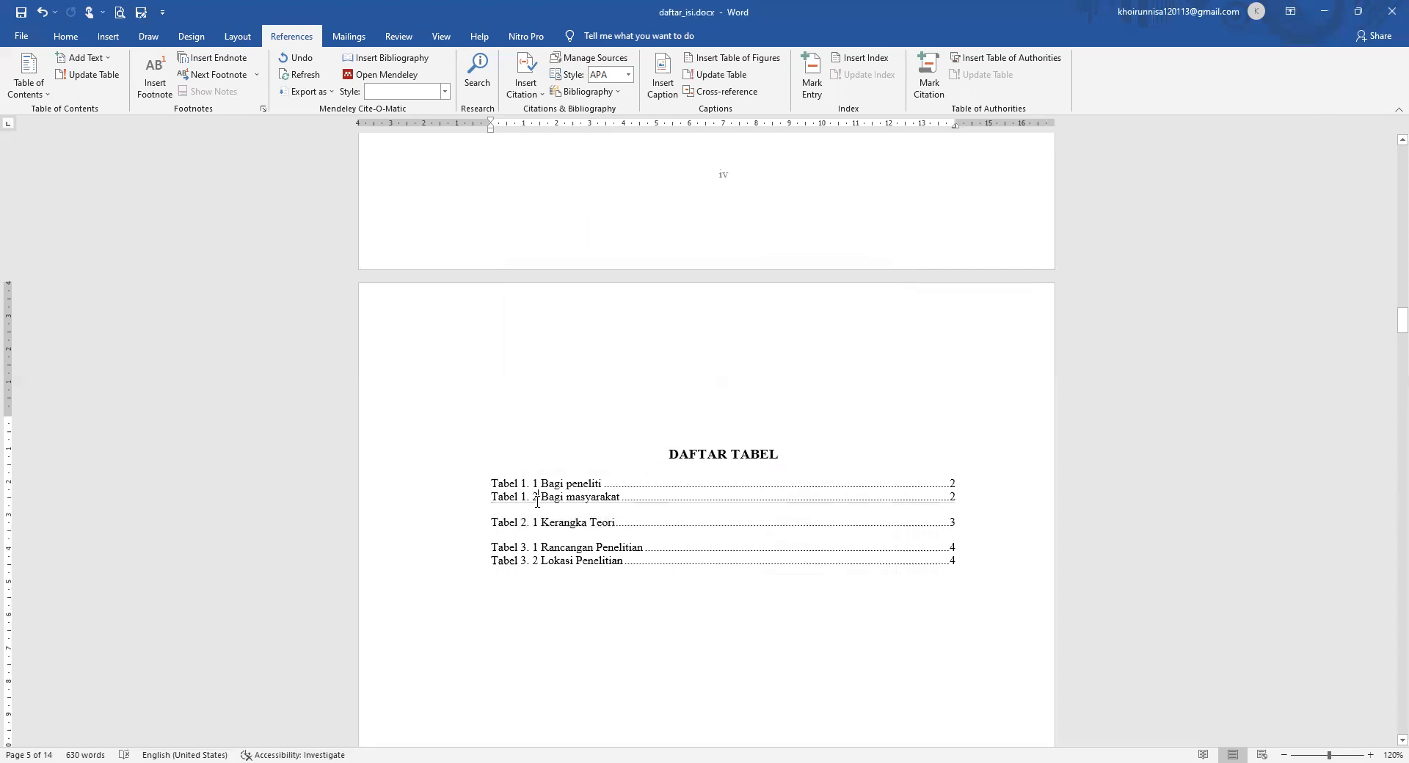
click(568, 524)
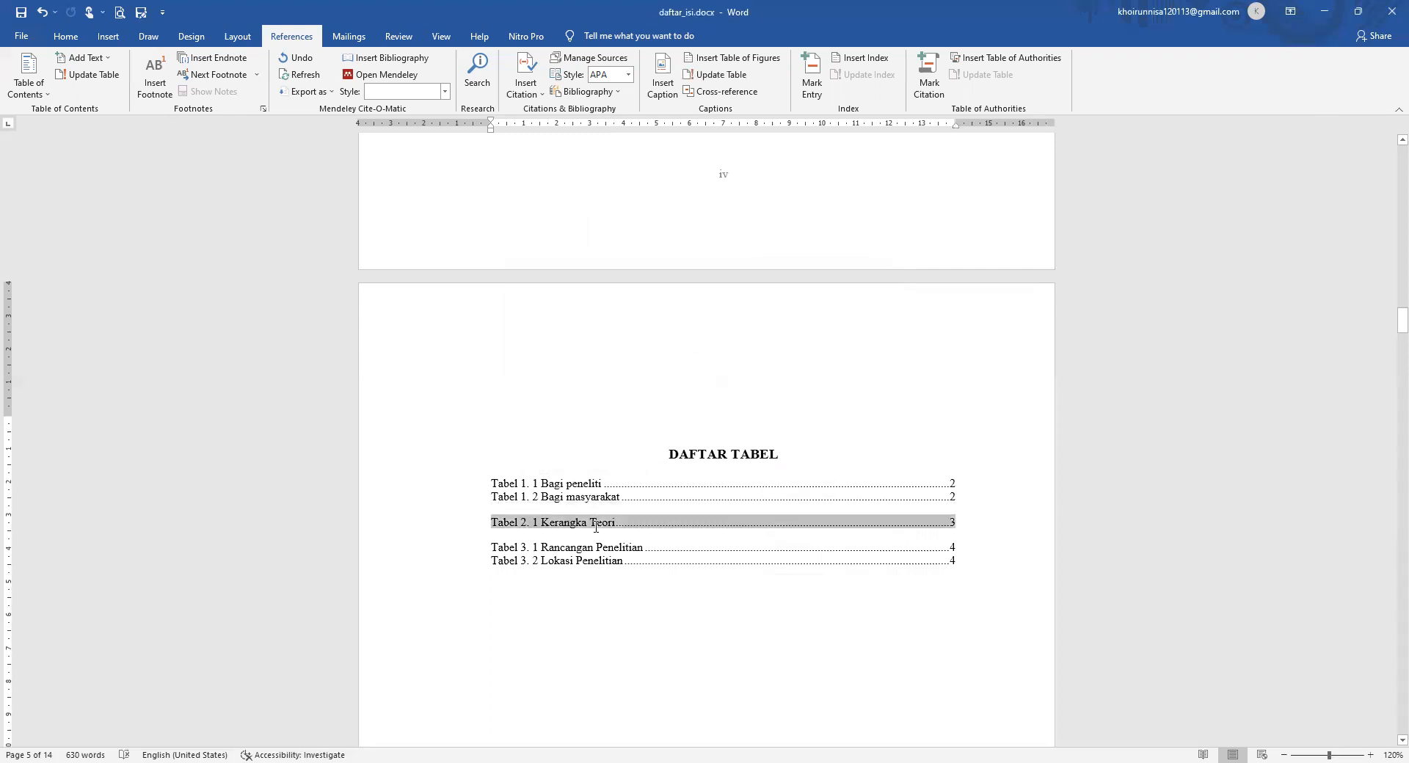
drag(959, 561, 509, 483)
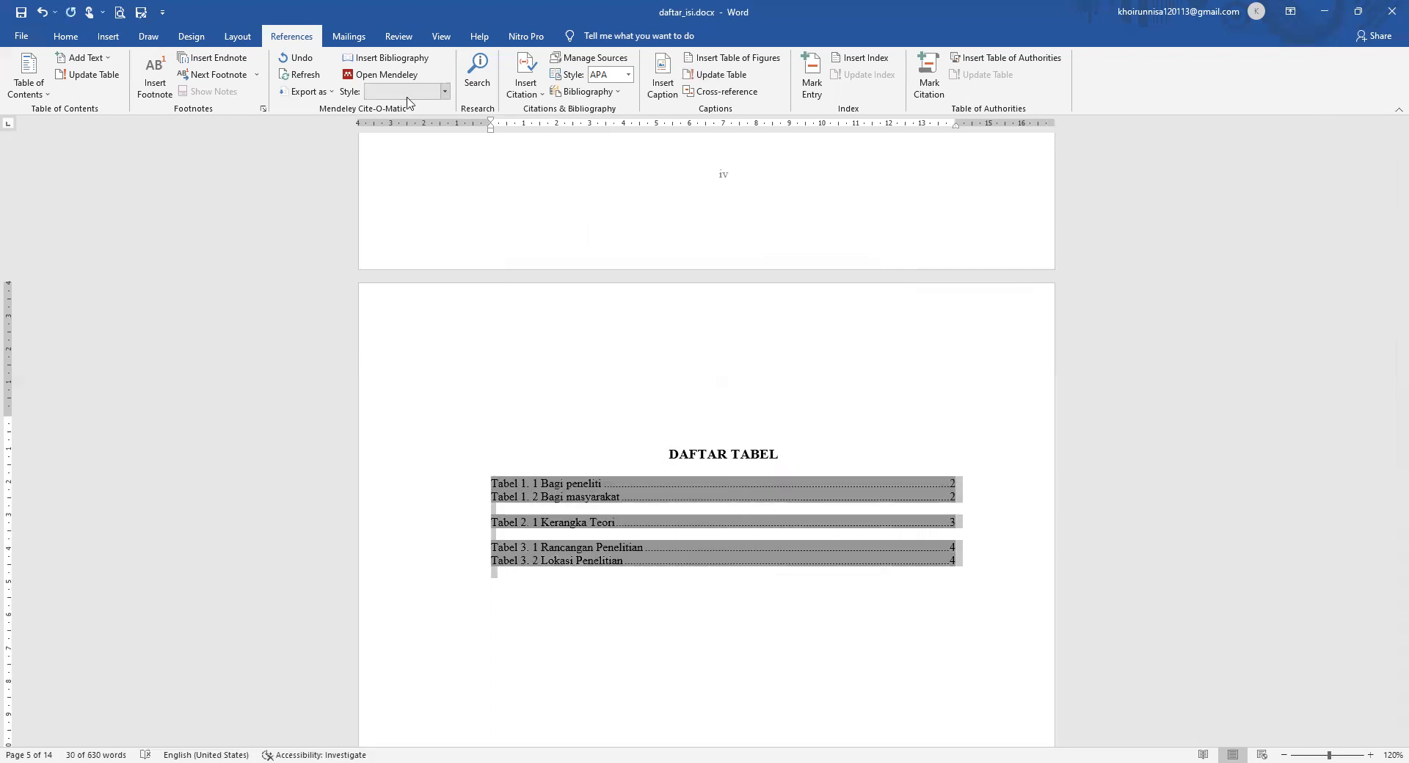
click(237, 36)
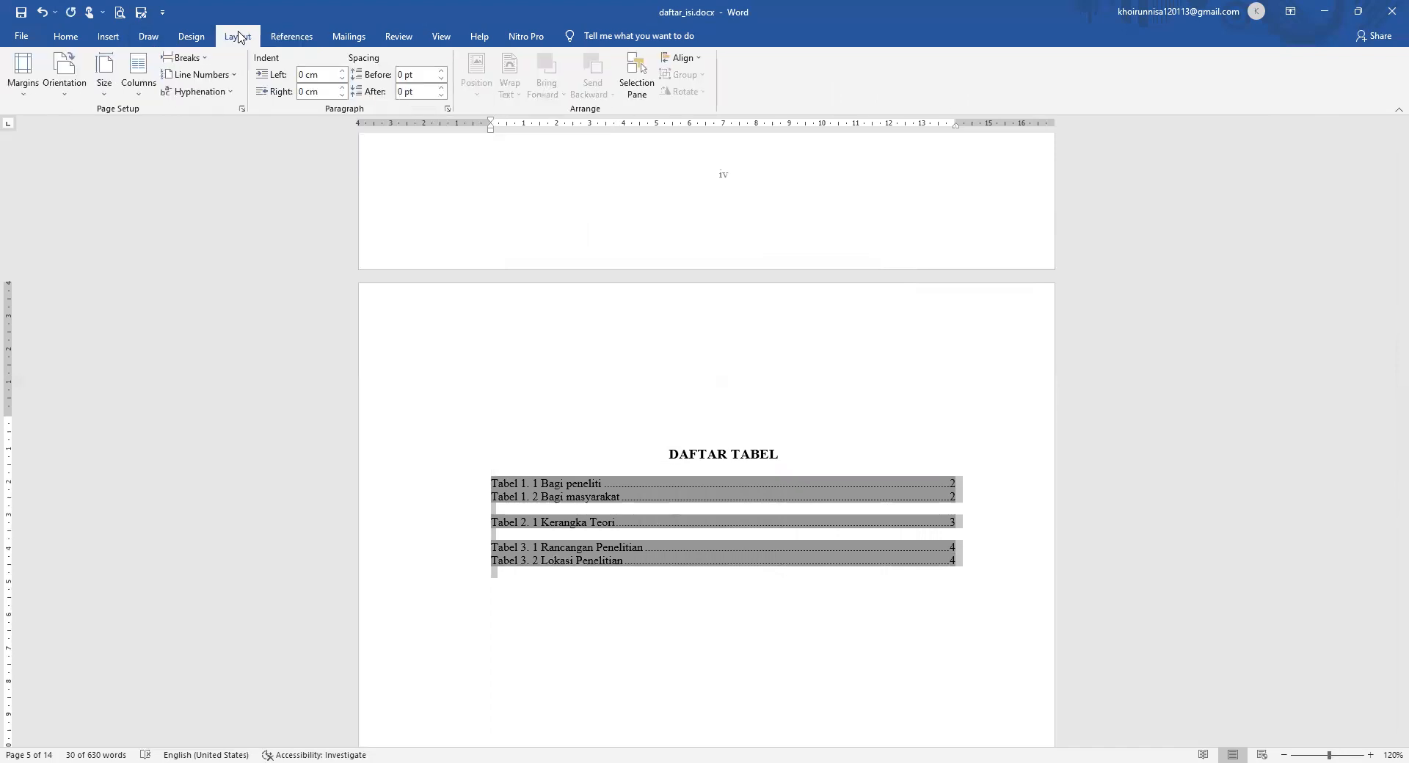
click(411, 76)
key(Return)
click(424, 94)
key(Return)
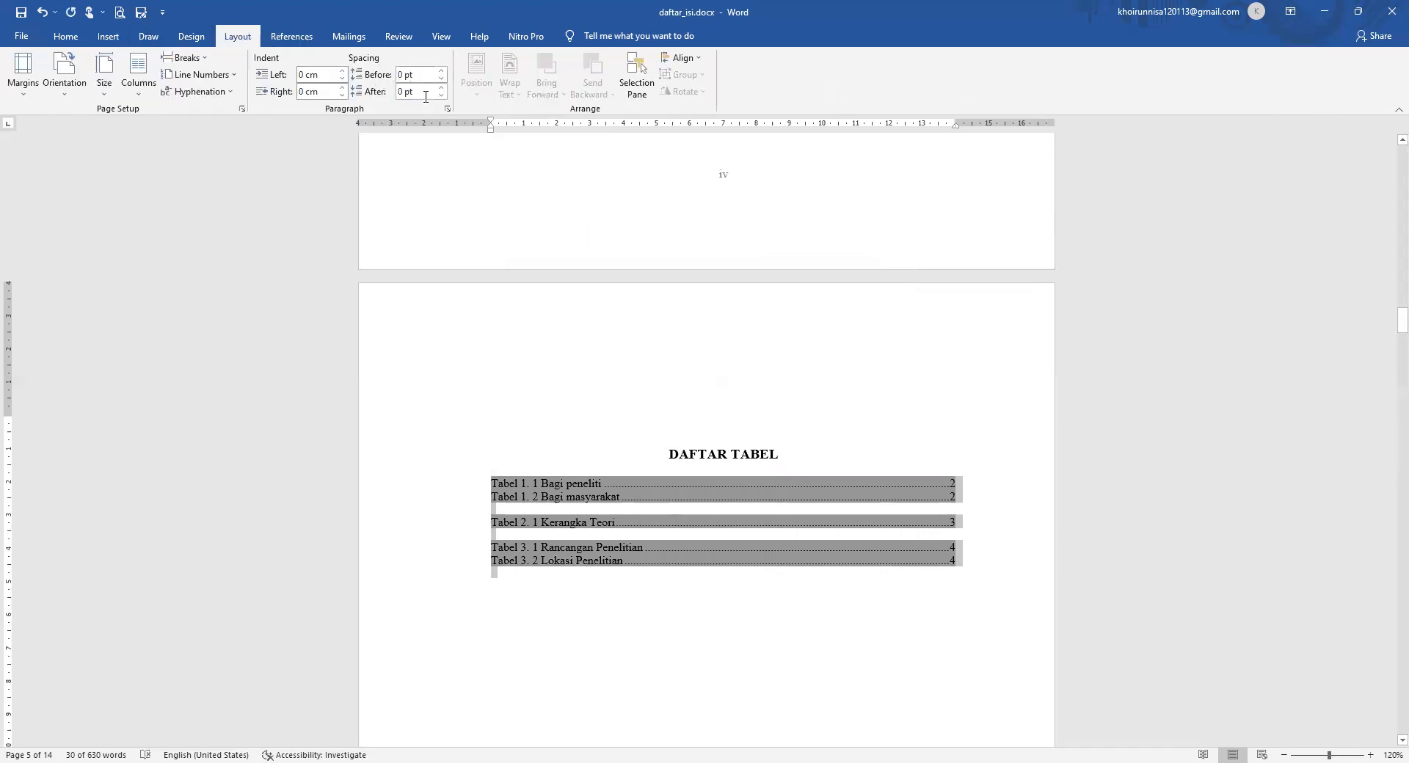
click(72, 39)
click(498, 509)
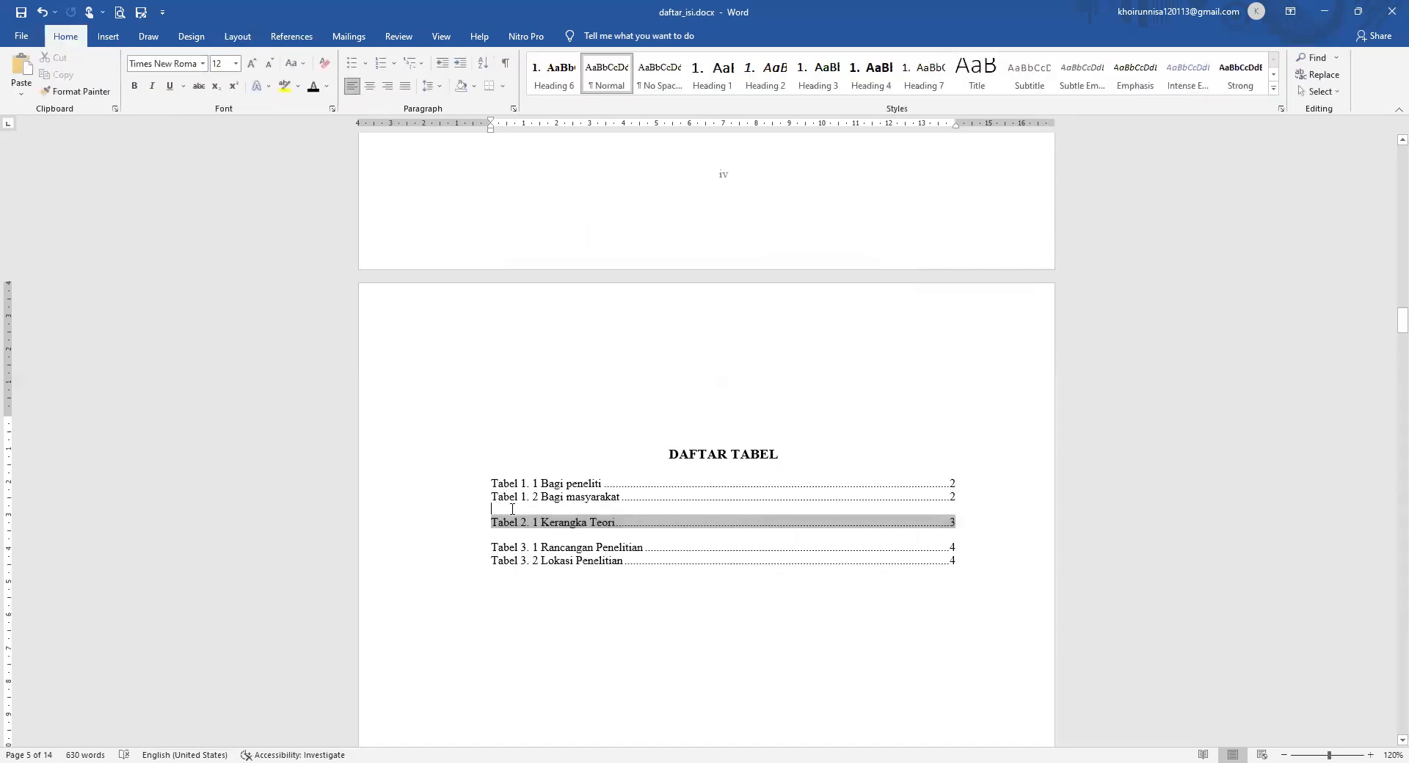
key(shift+Up)
key(shift+Up)
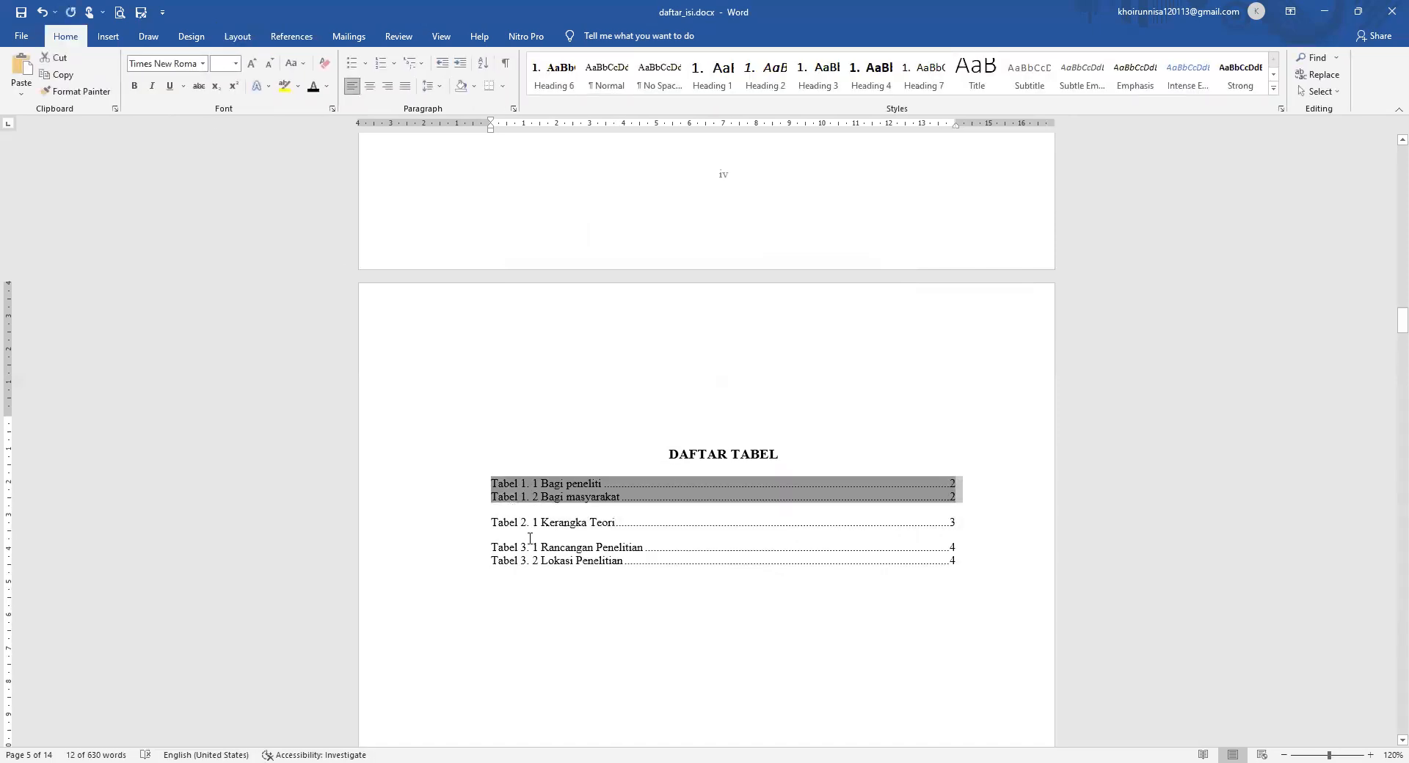
click(530, 539)
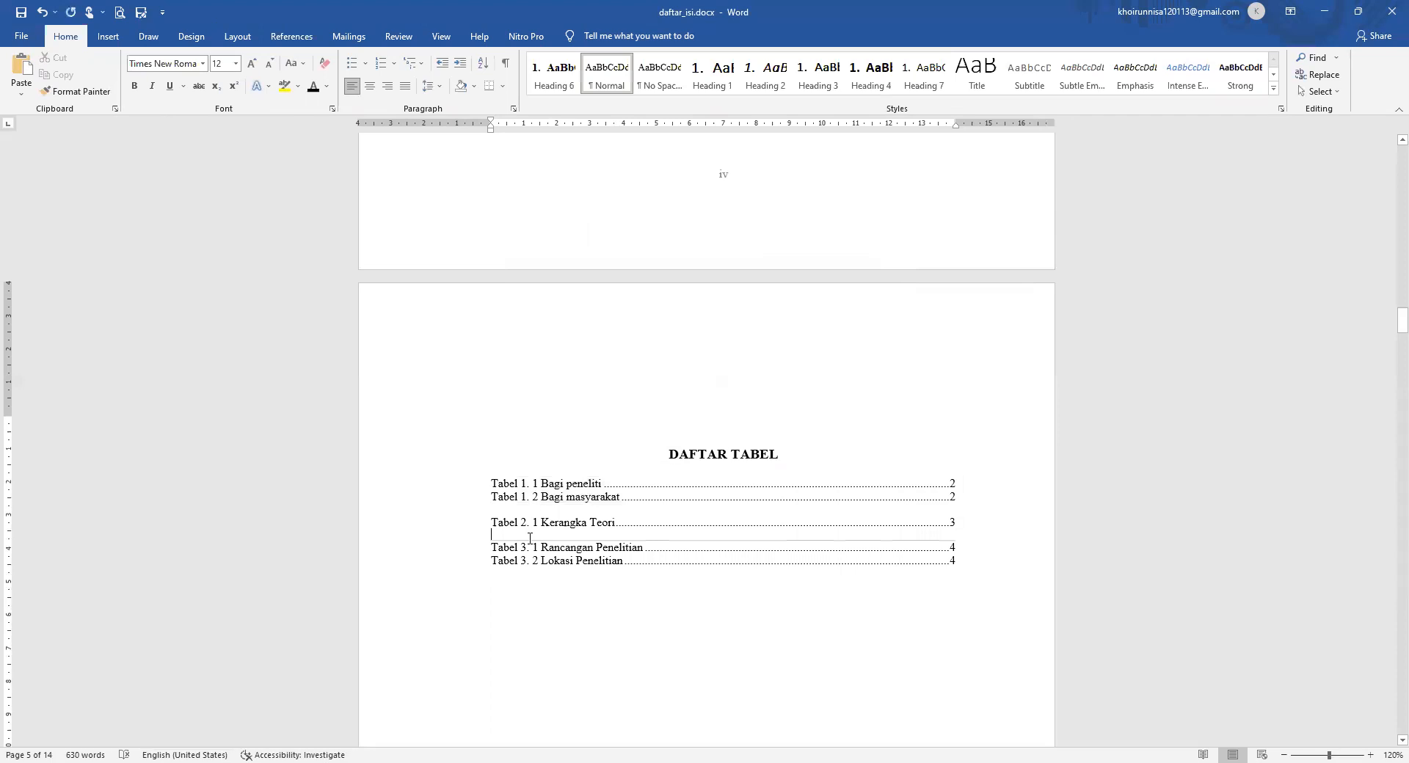
scroll(704, 663, down, 3)
right_click(704, 663)
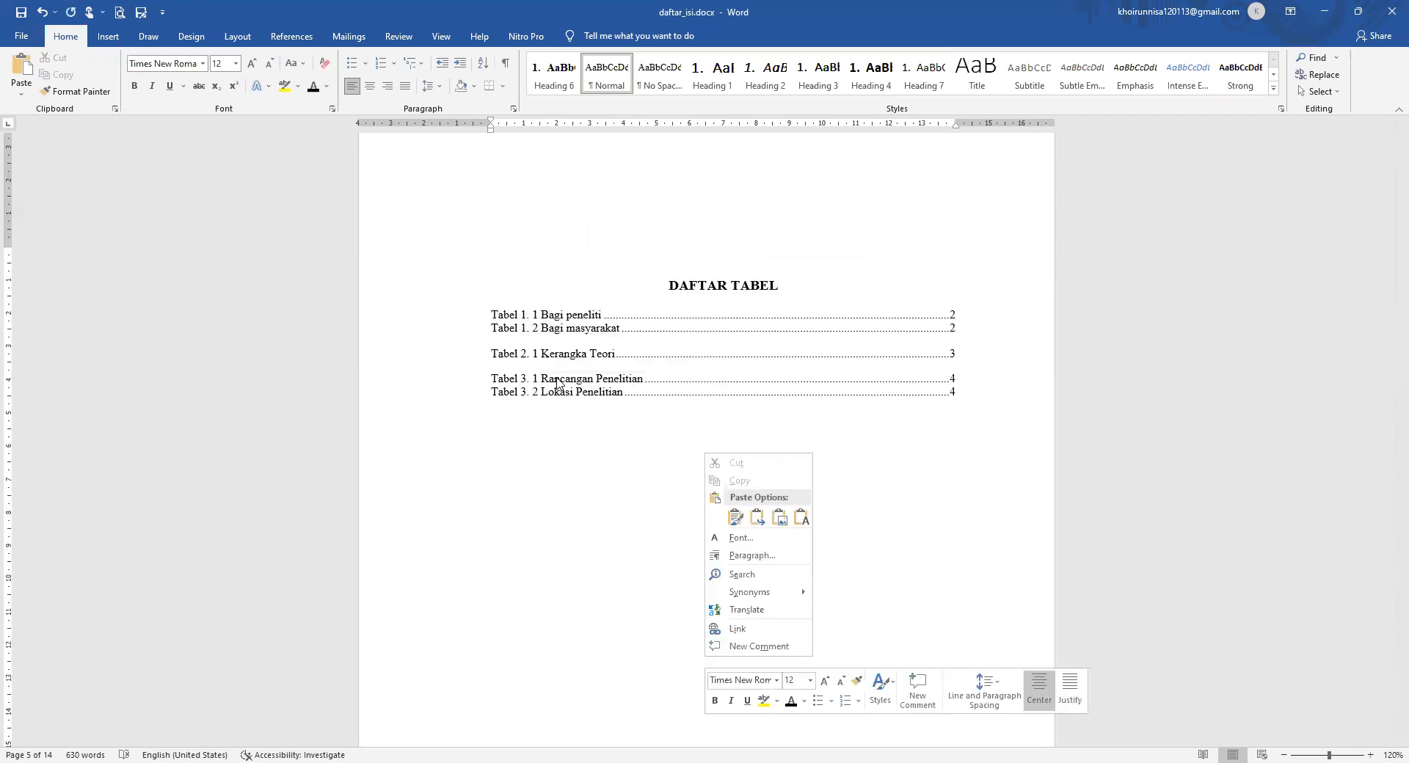
click(556, 418)
Delete the outdated figure entries under the DAFTAR GAMBAR heading and the blank lines above it.
scroll(558, 412, down, 15)
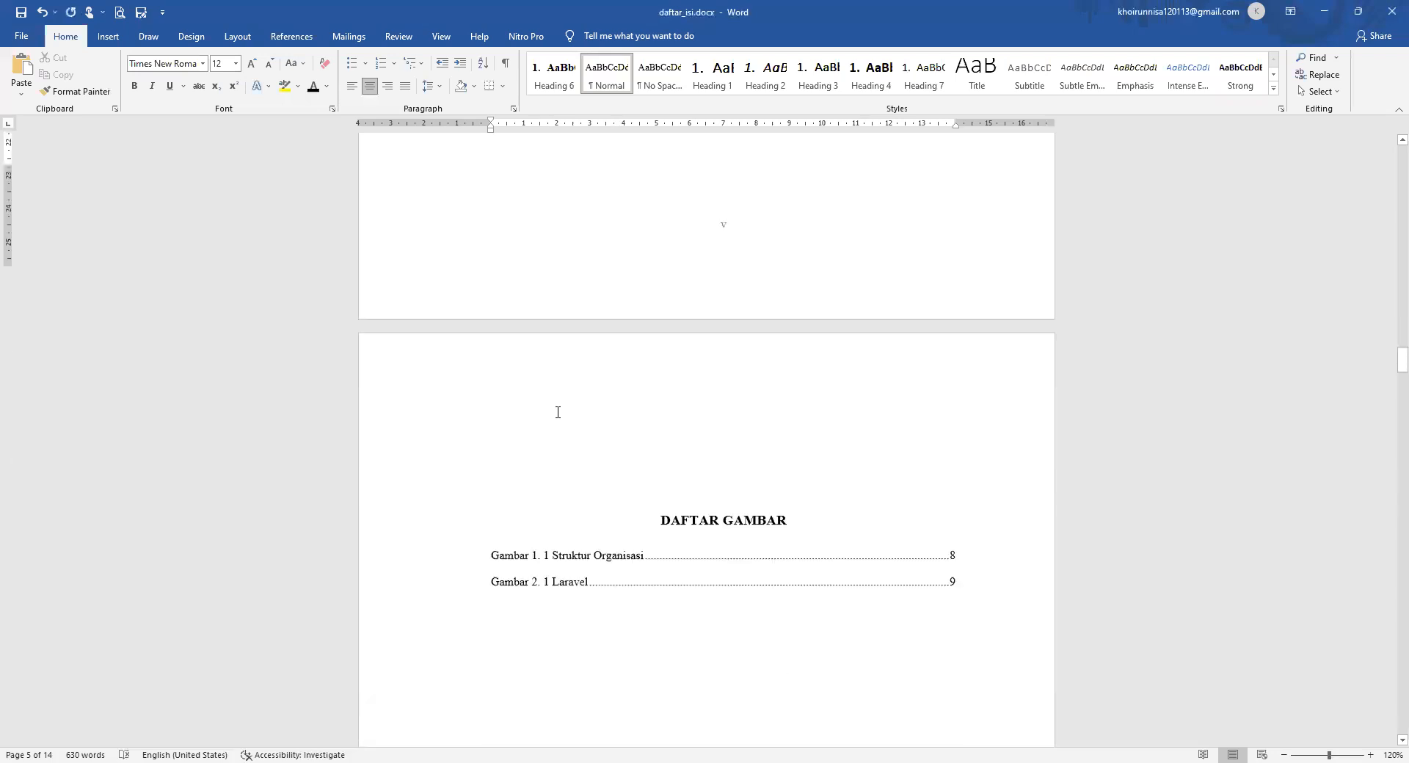
drag(960, 529, 505, 493)
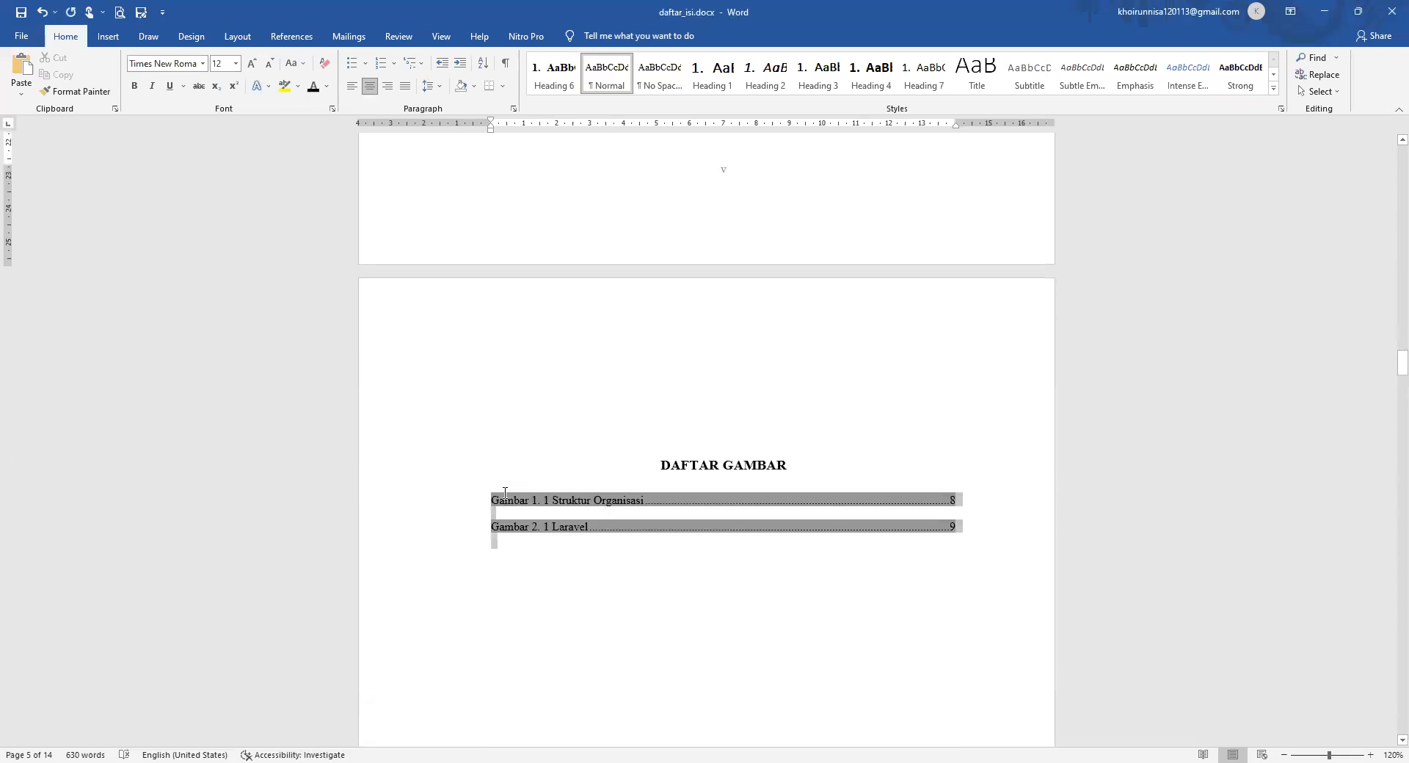
key(Delete)
key(ctrl+e)
drag(725, 408, 736, 499)
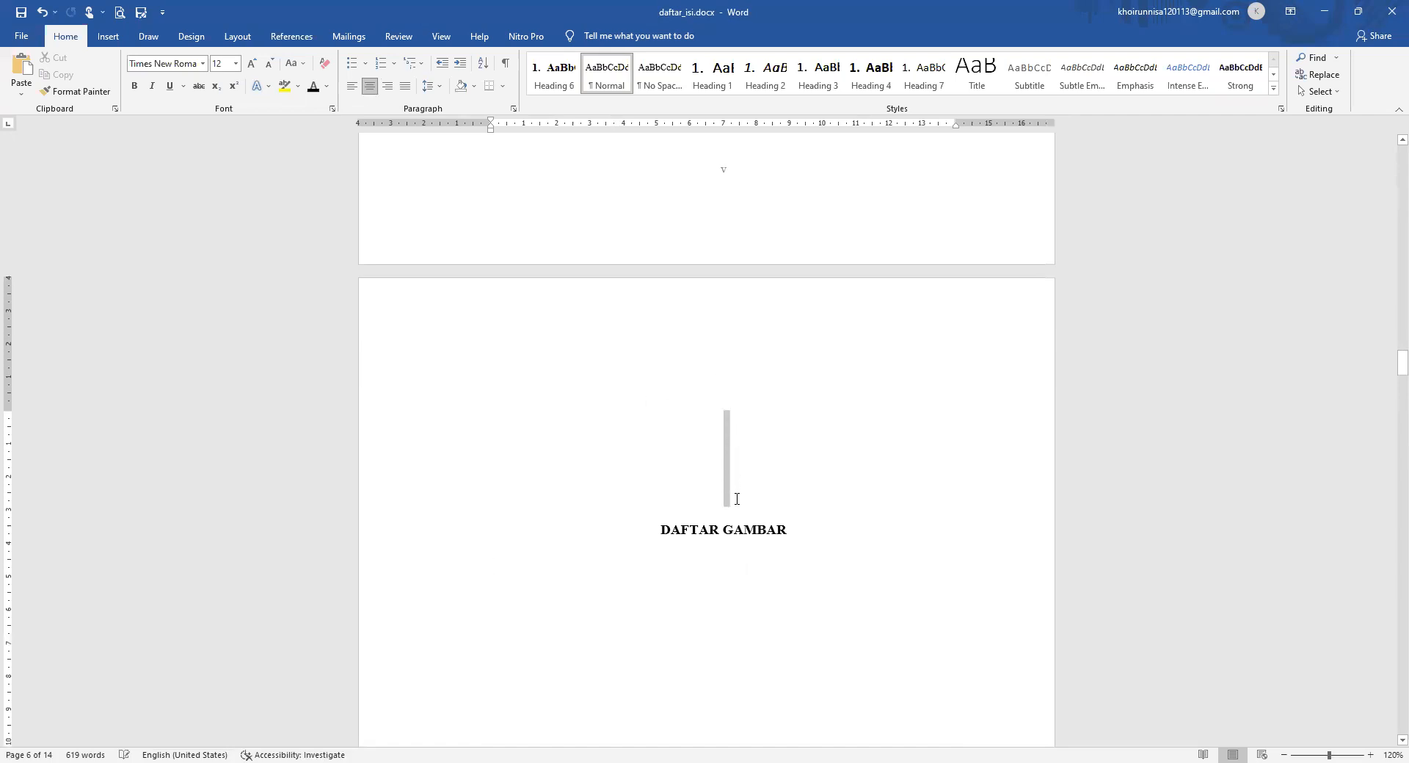
key(Delete)
Insert a table of figures with the caption label "Gambar 1." under the DAFTAR GAMBAR heading.
click(692, 473)
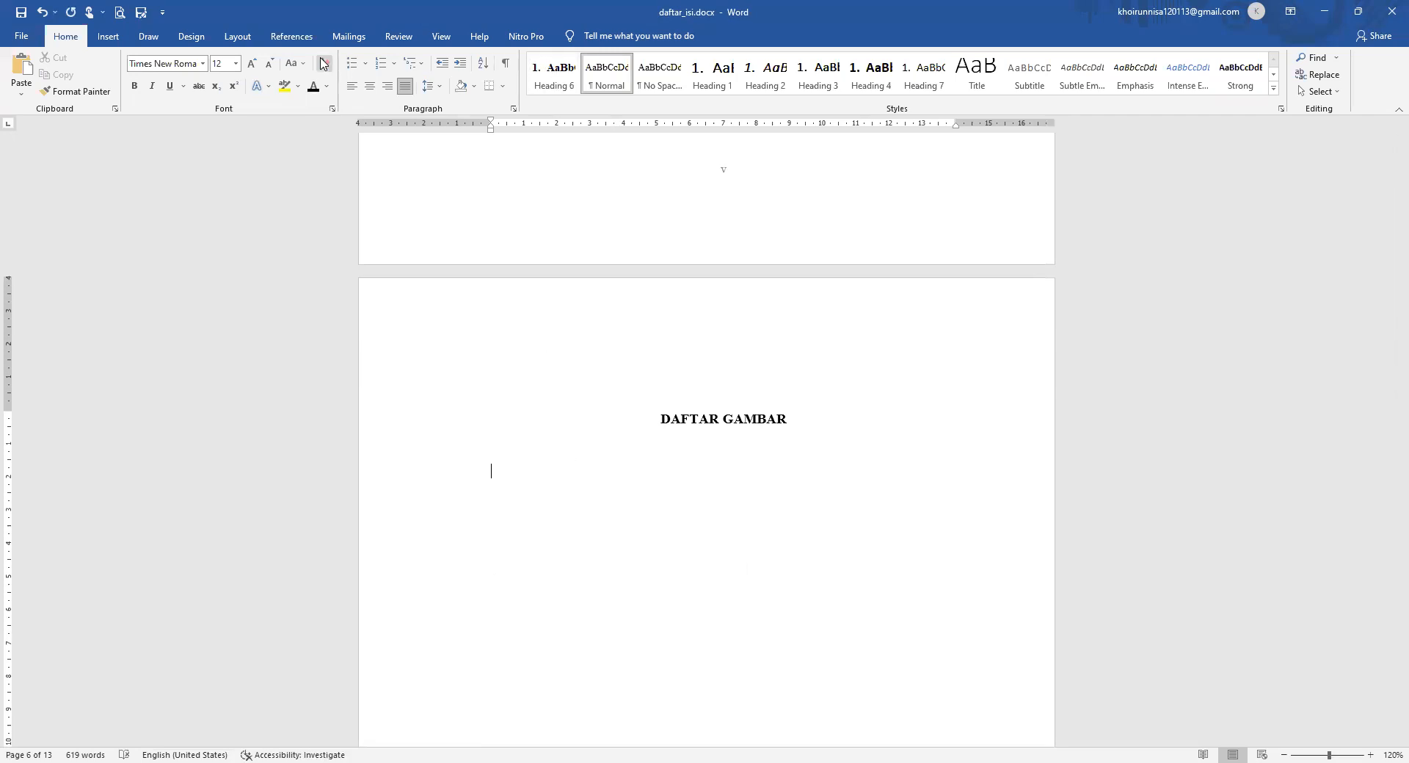
click(294, 41)
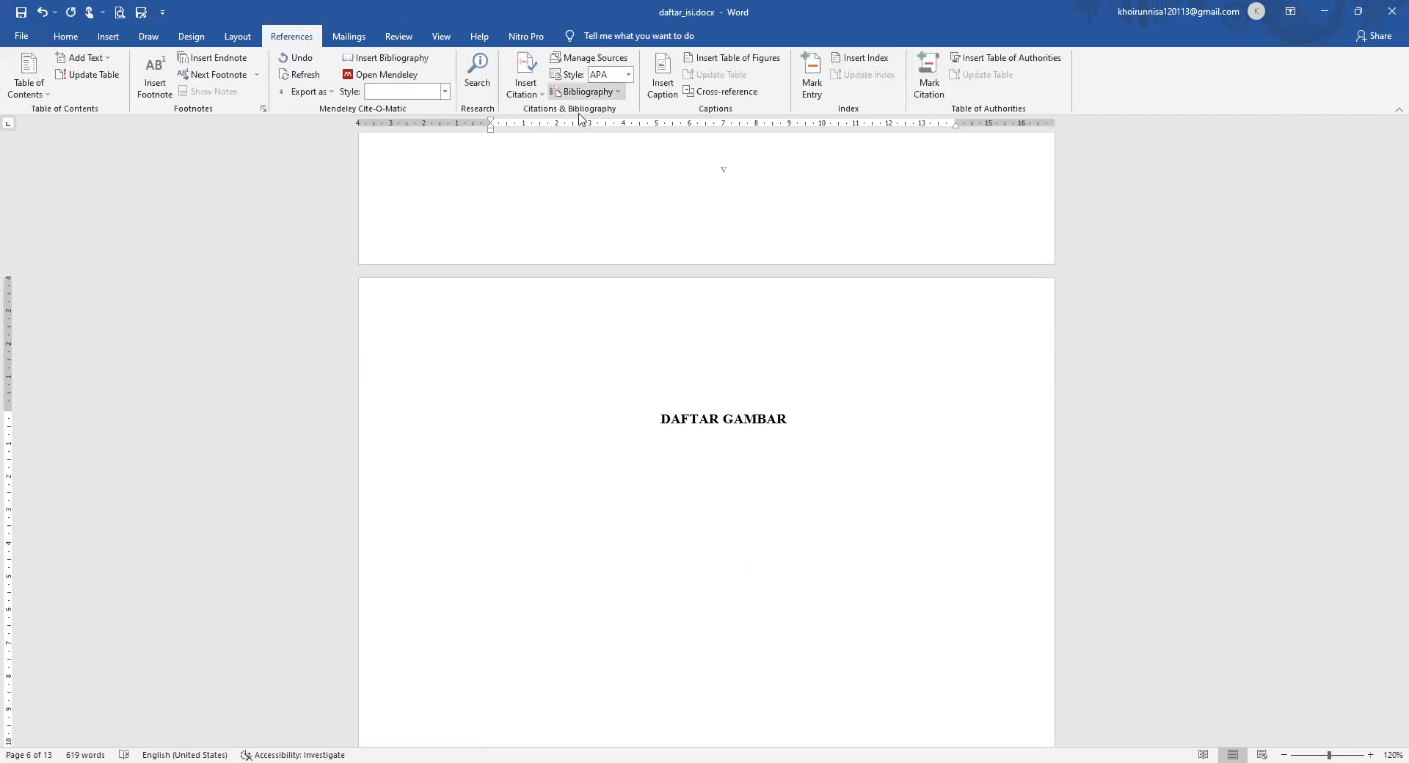
click(704, 59)
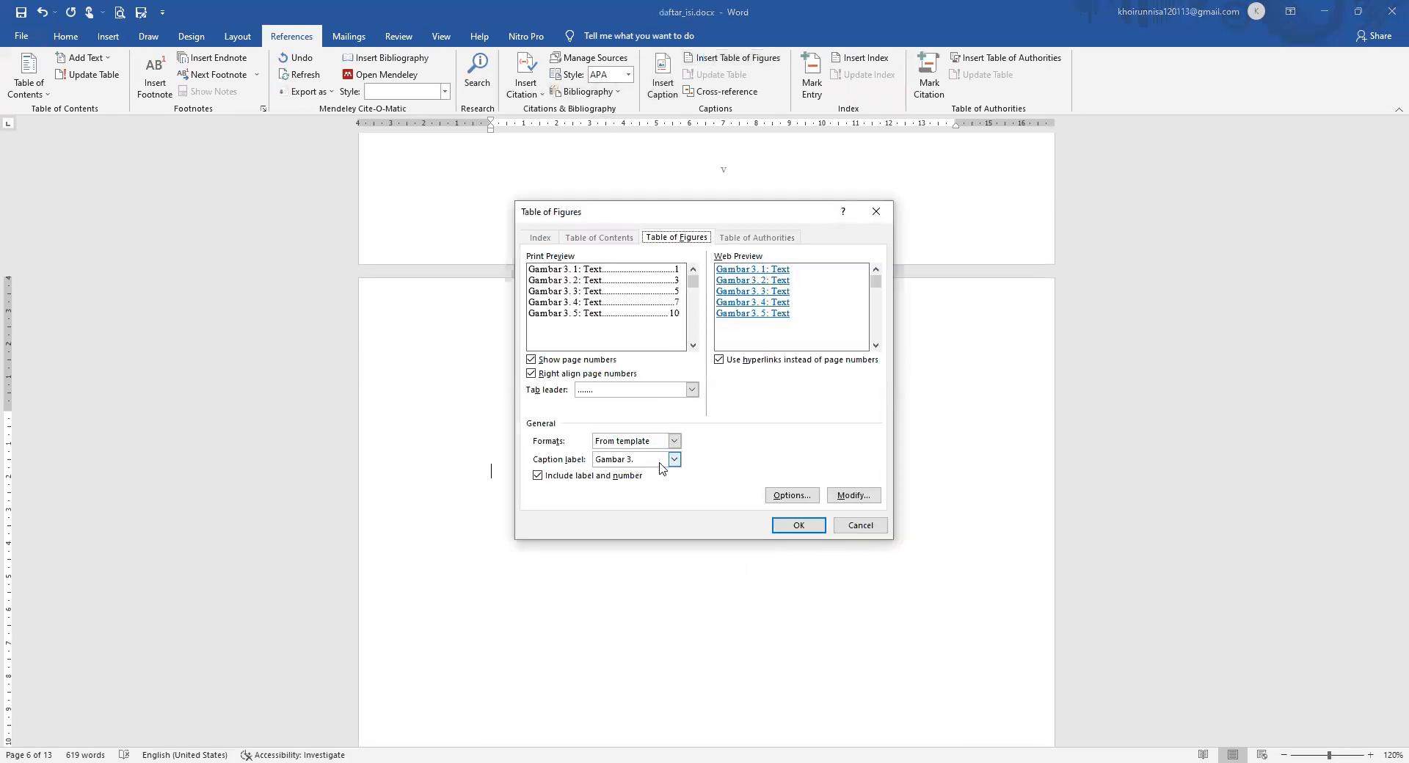
click(668, 462)
click(650, 483)
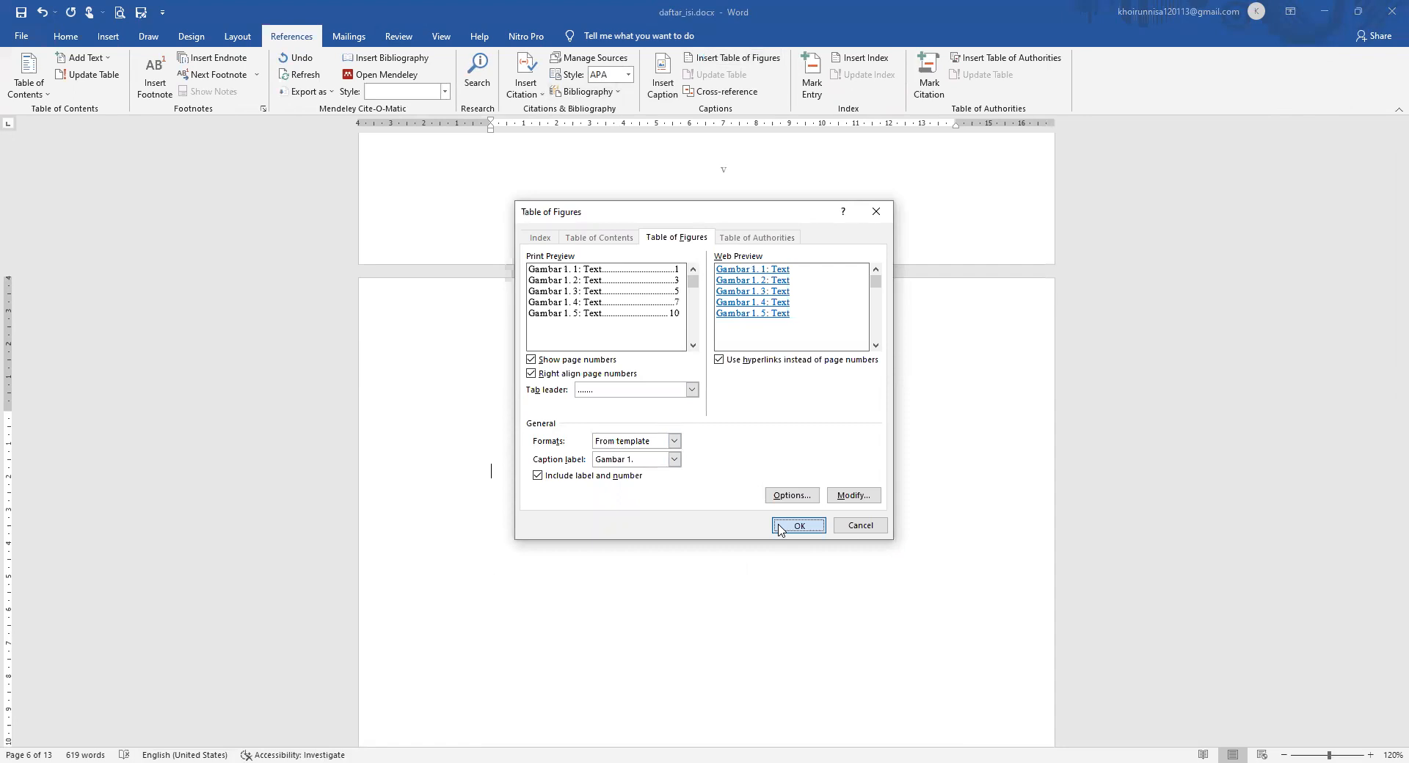
click(782, 526)
Insert a second table of figures with the caption label "Gambar 2." below the Gambar 1. entry.
click(708, 57)
click(674, 460)
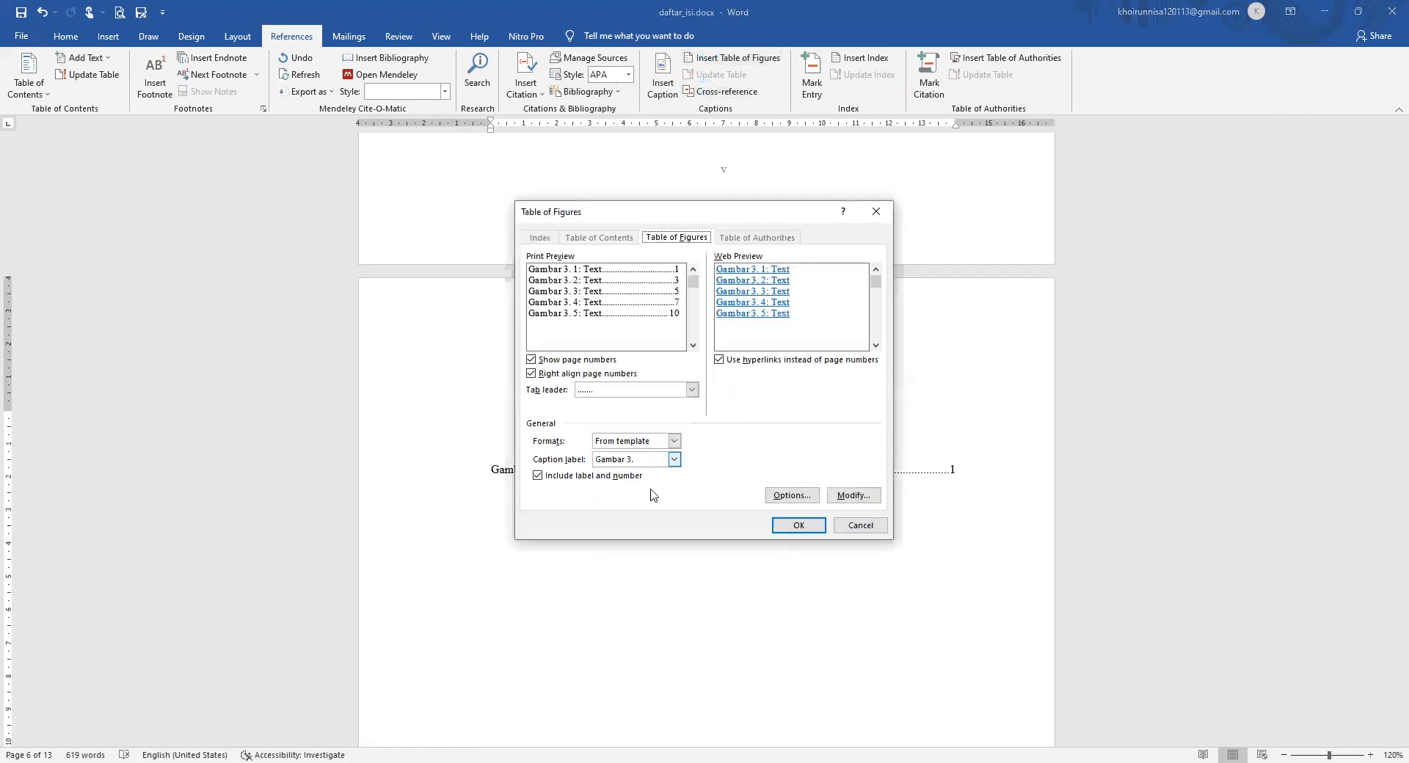
click(653, 495)
click(800, 527)
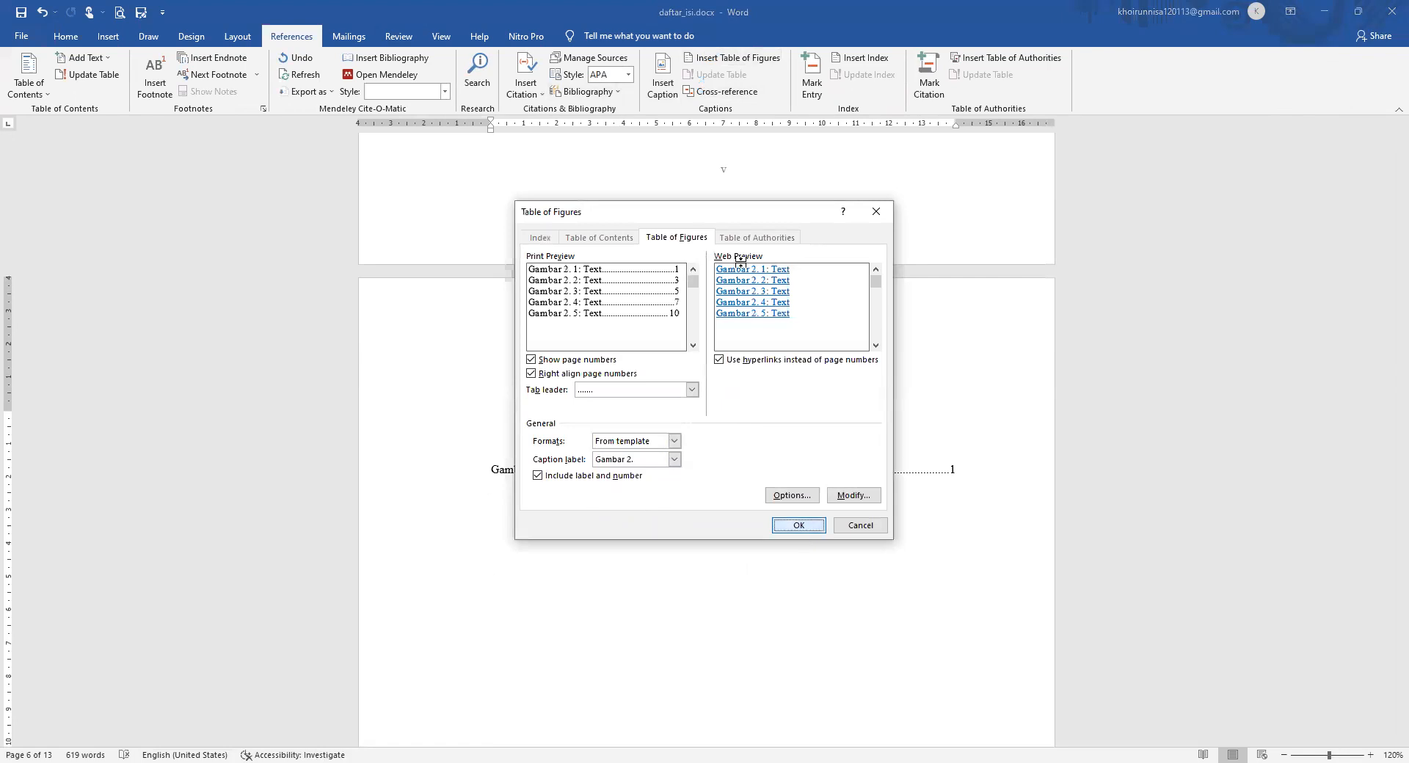
Insert a third table of figures with the caption label "Gambar 3." below the Gambar 2. entry.
click(704, 58)
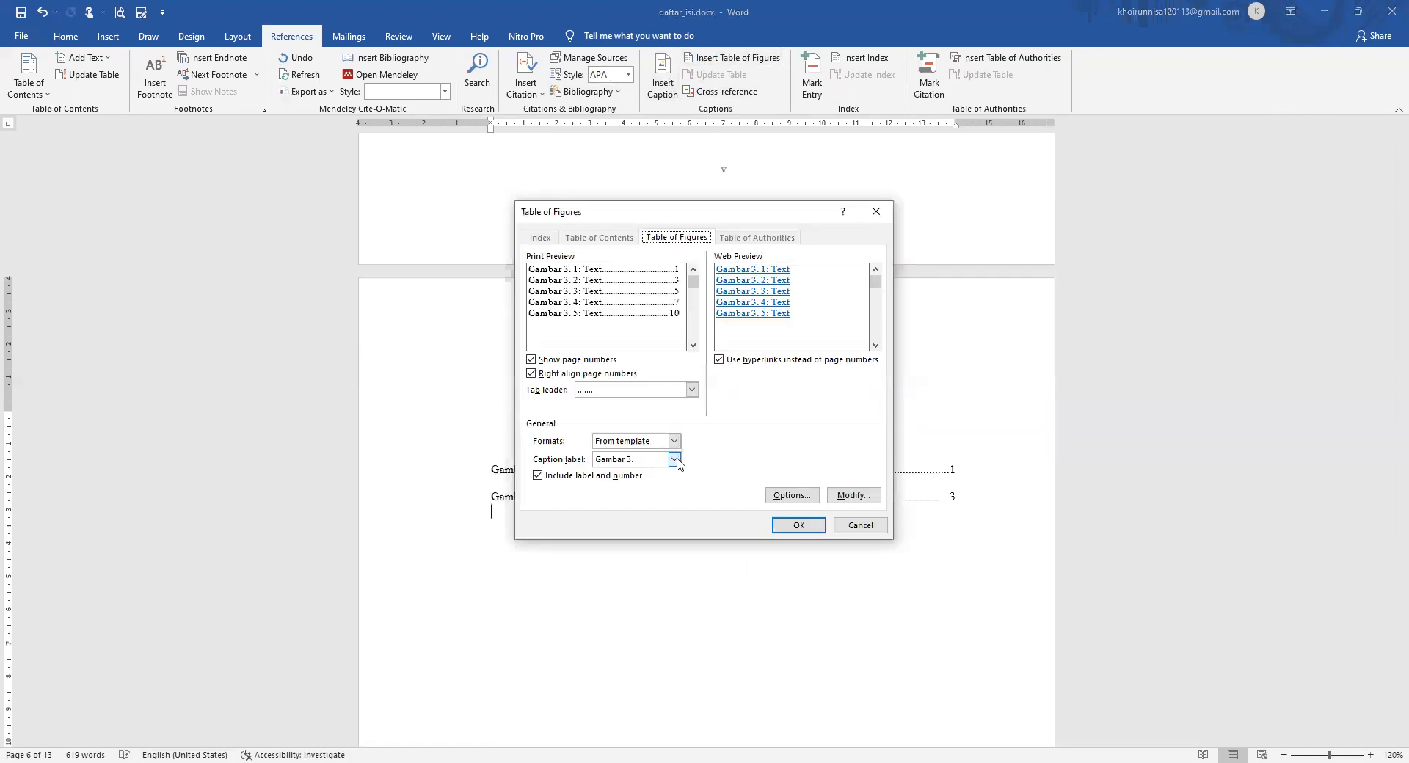
click(673, 459)
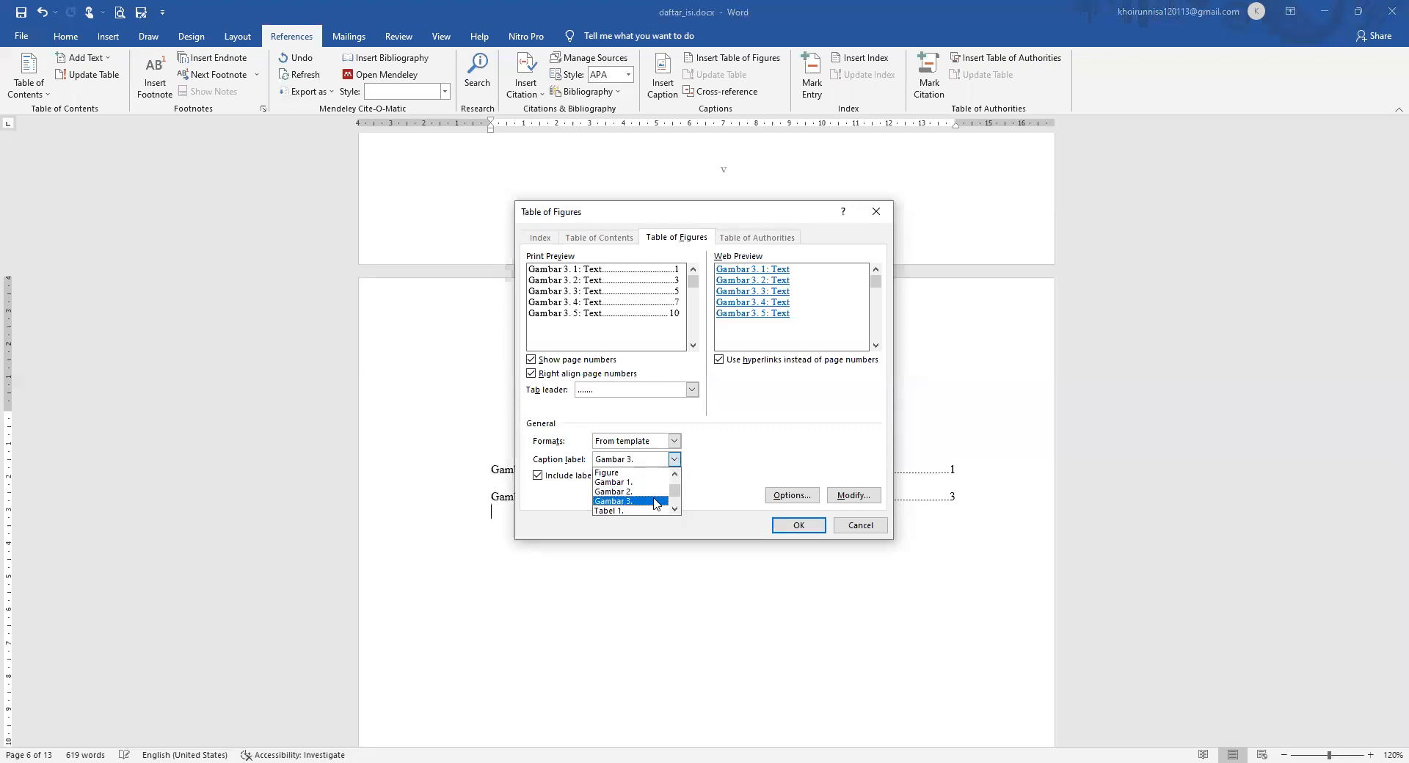
click(655, 502)
click(787, 518)
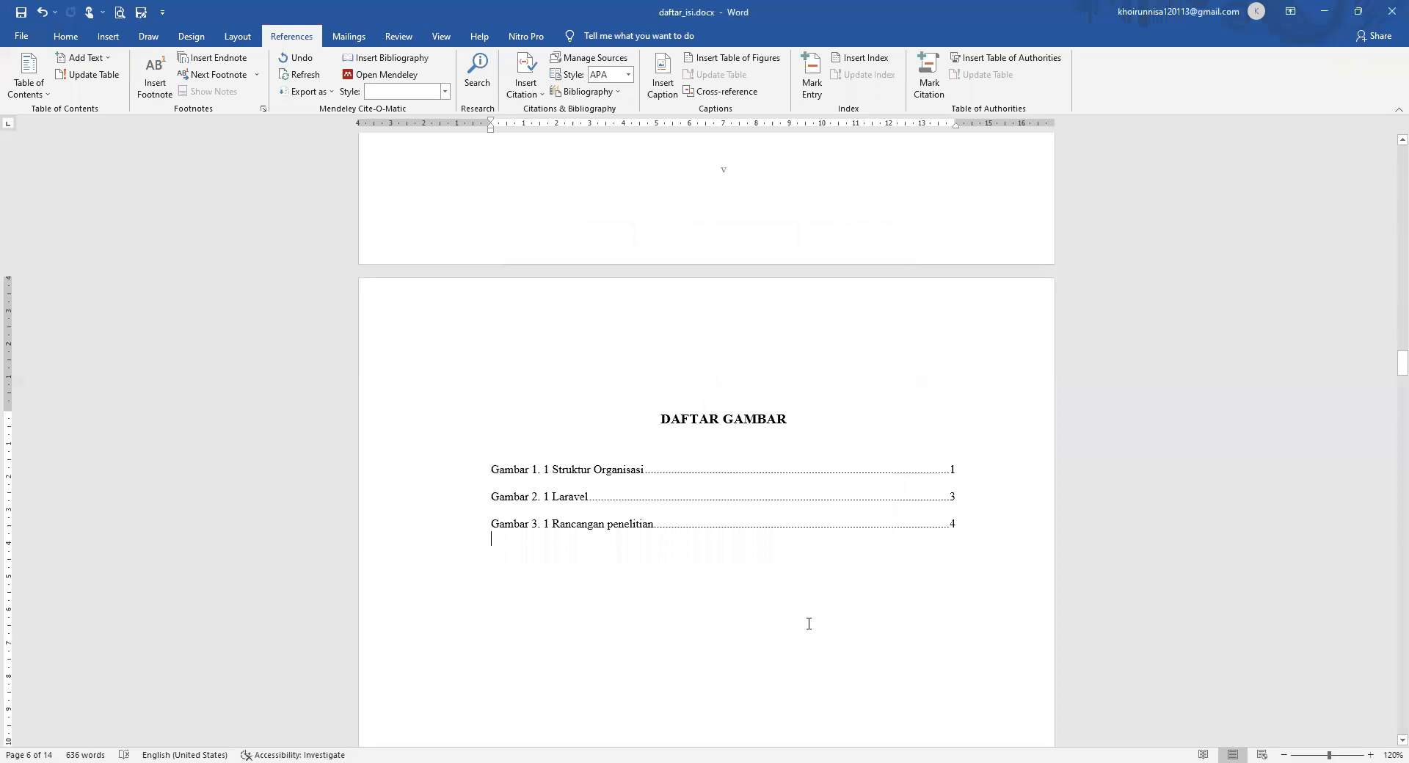
Review the table of contents, DAFTAR TABEL, DAFTAR GAMBAR and DAFTAR LAMPIRAN pages side by side.
scroll(809, 624, down, 4)
scroll(809, 624, down, 2)
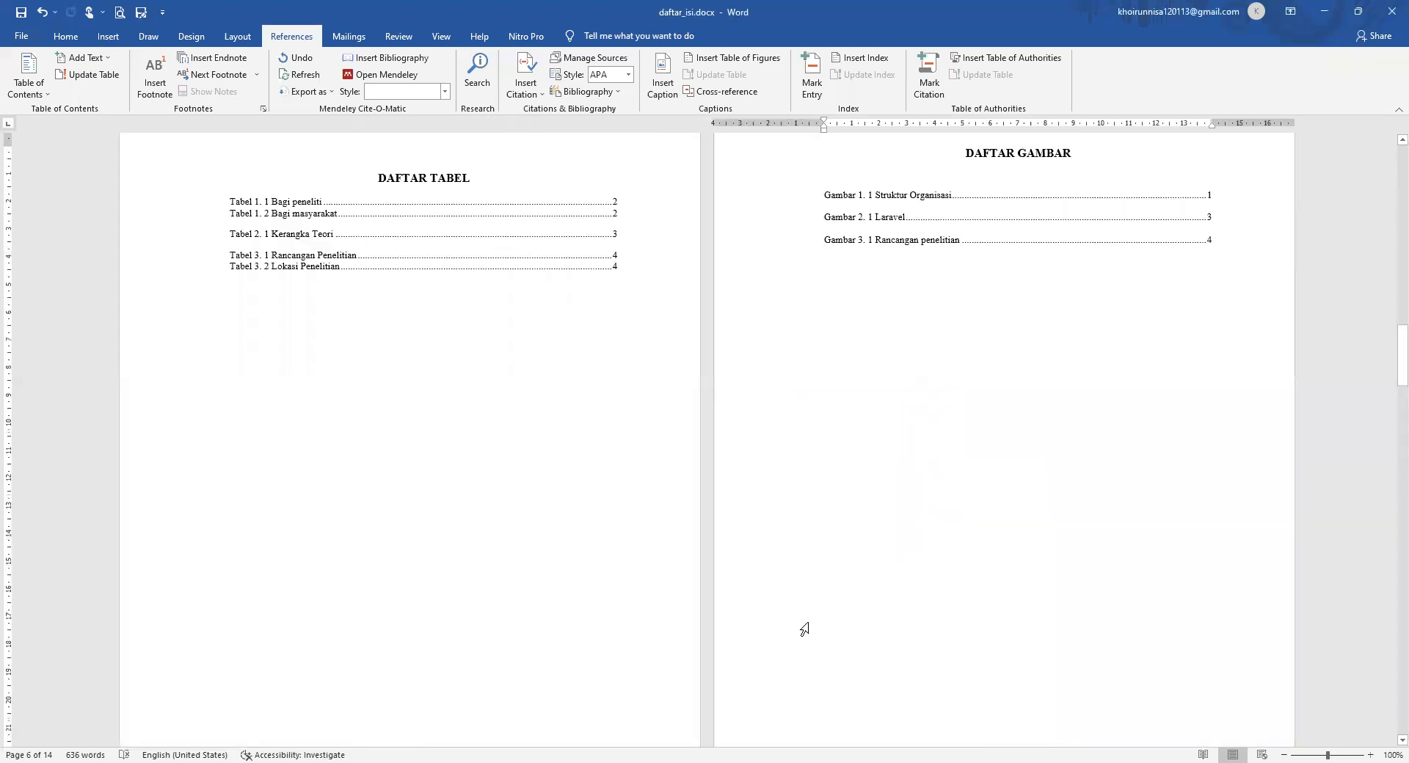
scroll(804, 629, up, 12)
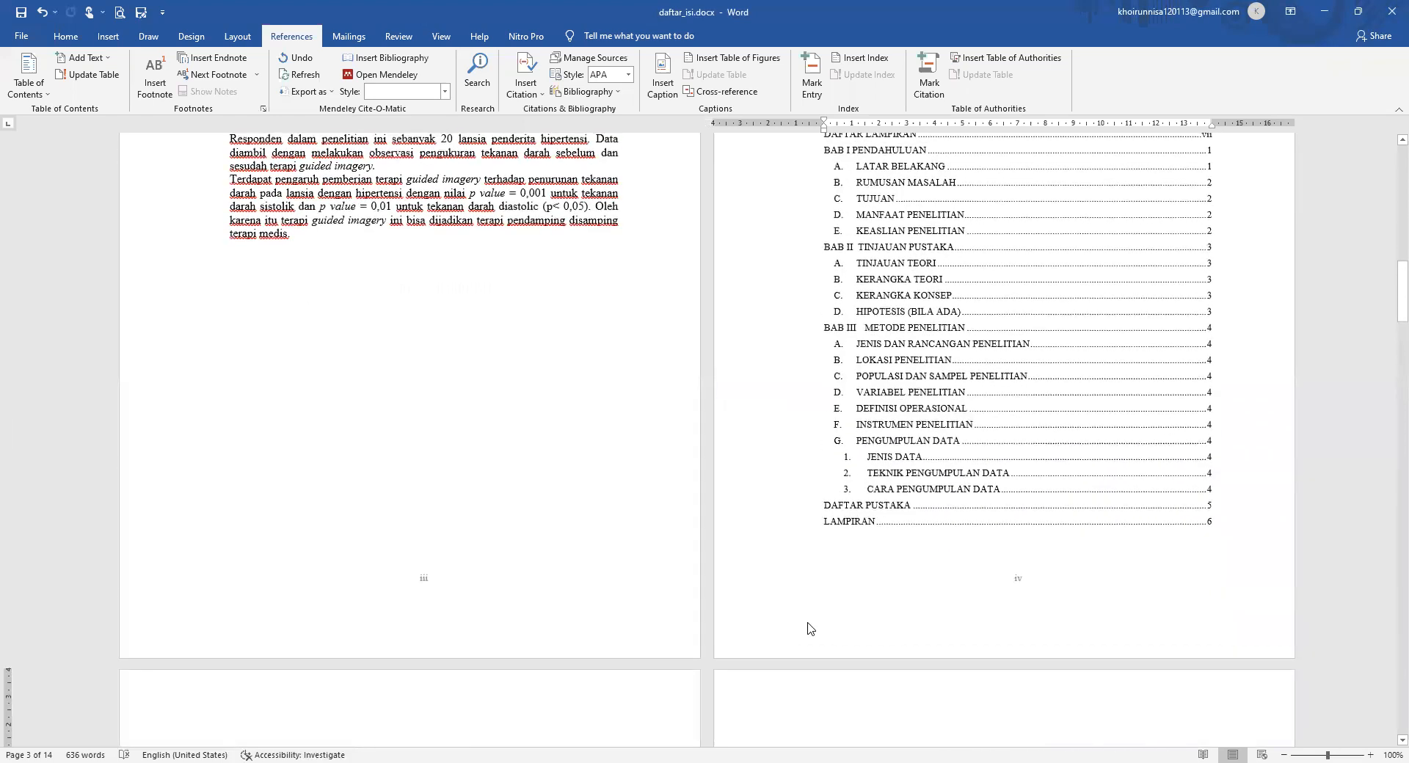
scroll(810, 629, down, 4)
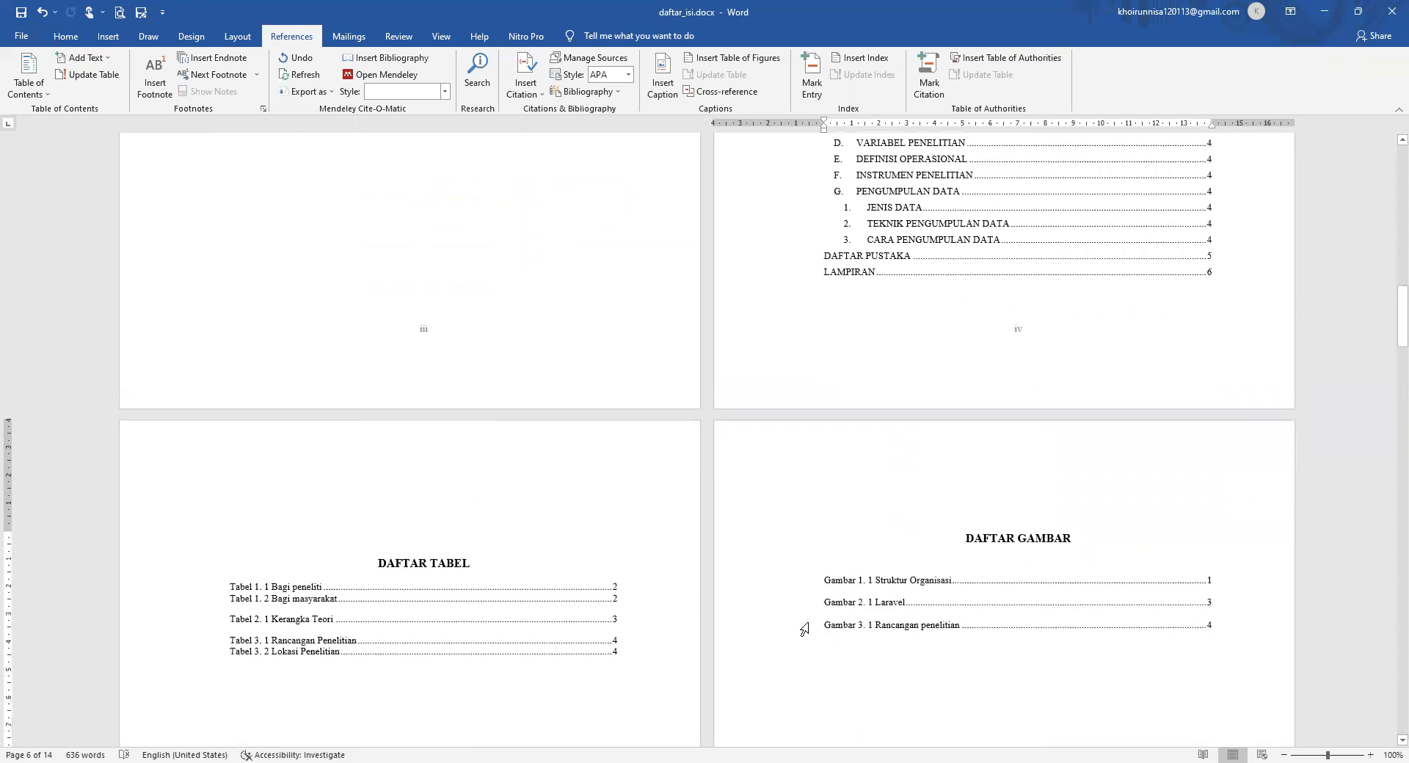
scroll(804, 629, down, 4)
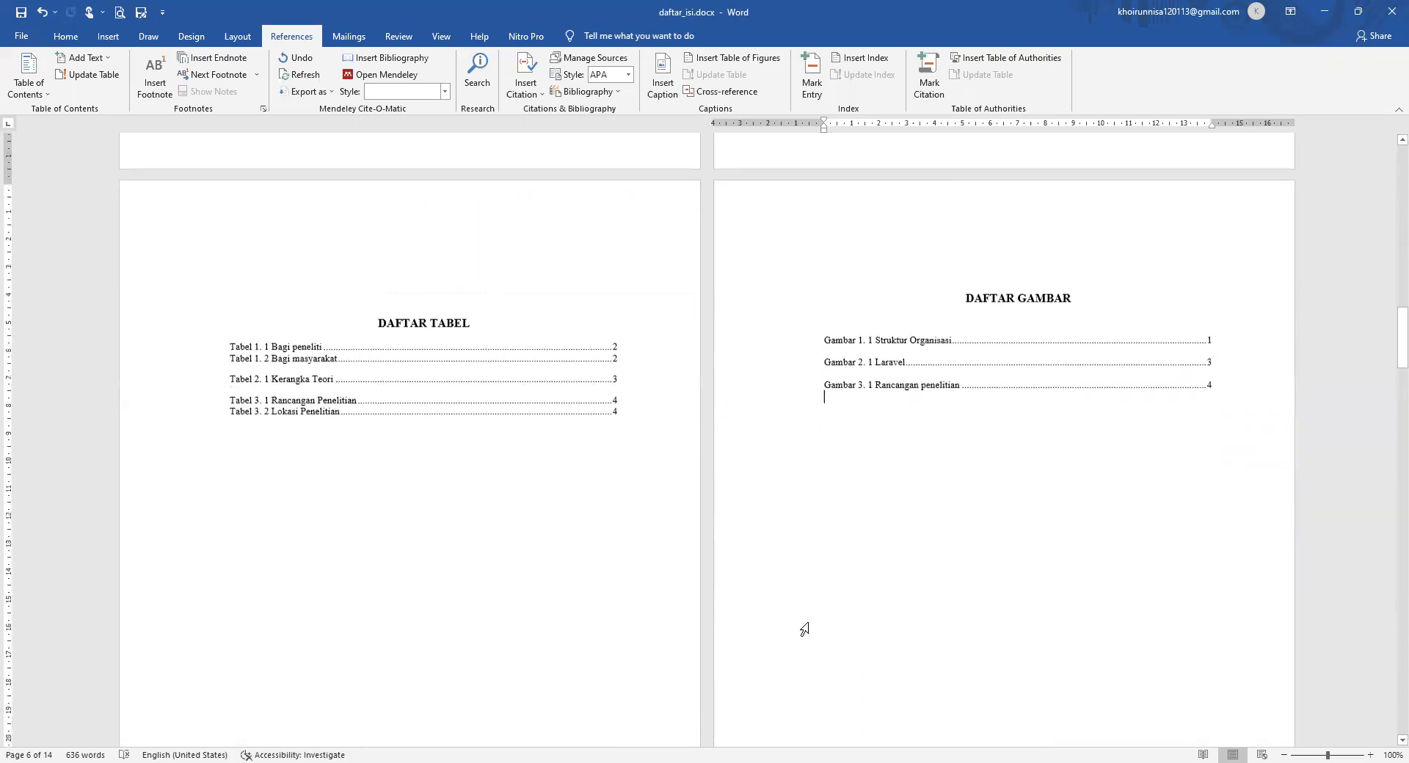
scroll(804, 628, down, 10)
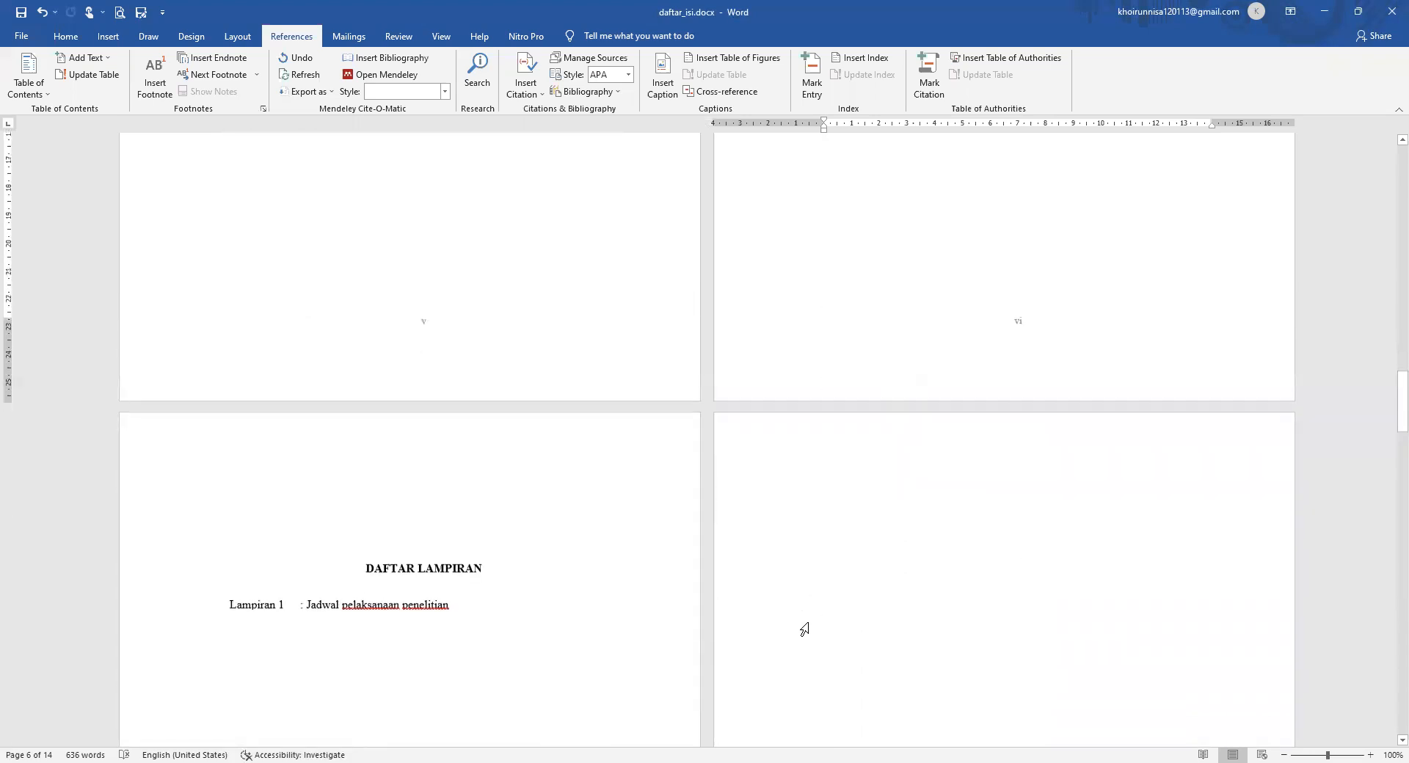
scroll(804, 629, down, 10)
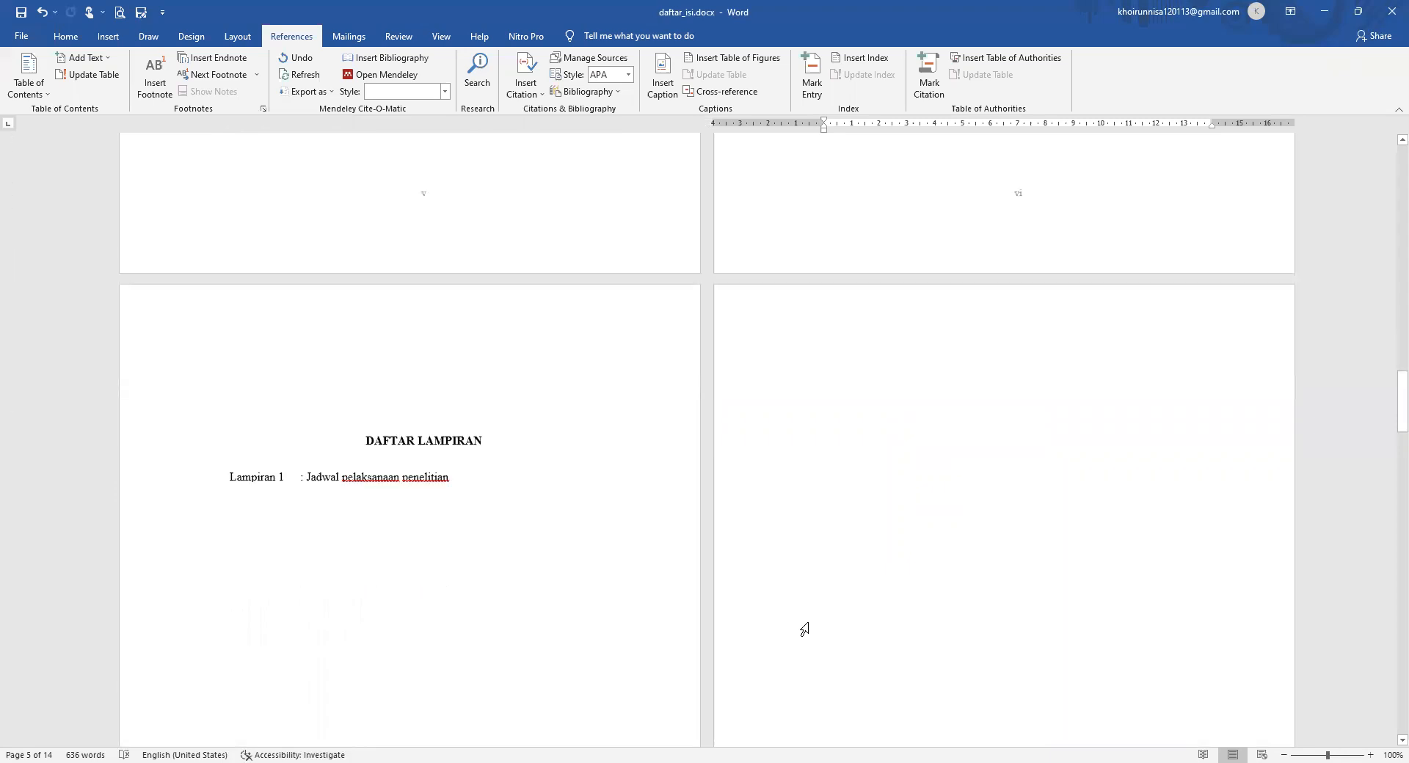